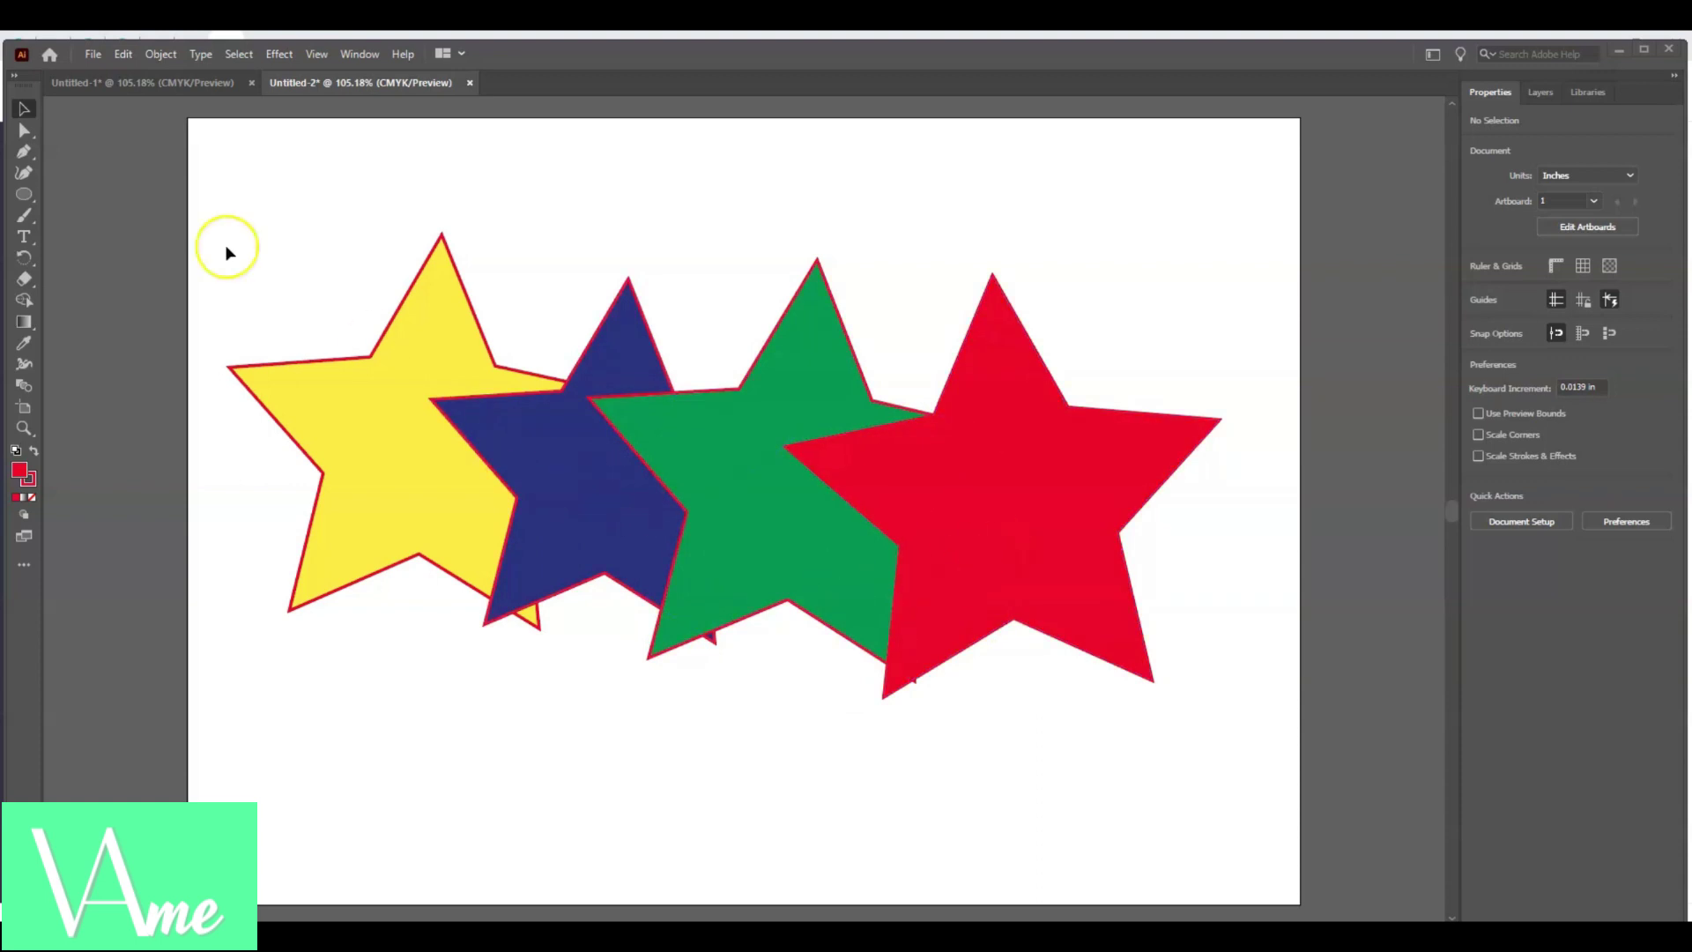
- Bring the blue star to the front of the stack and move it over the red star
{"action": "left_click", "coordinate": [605, 483]}
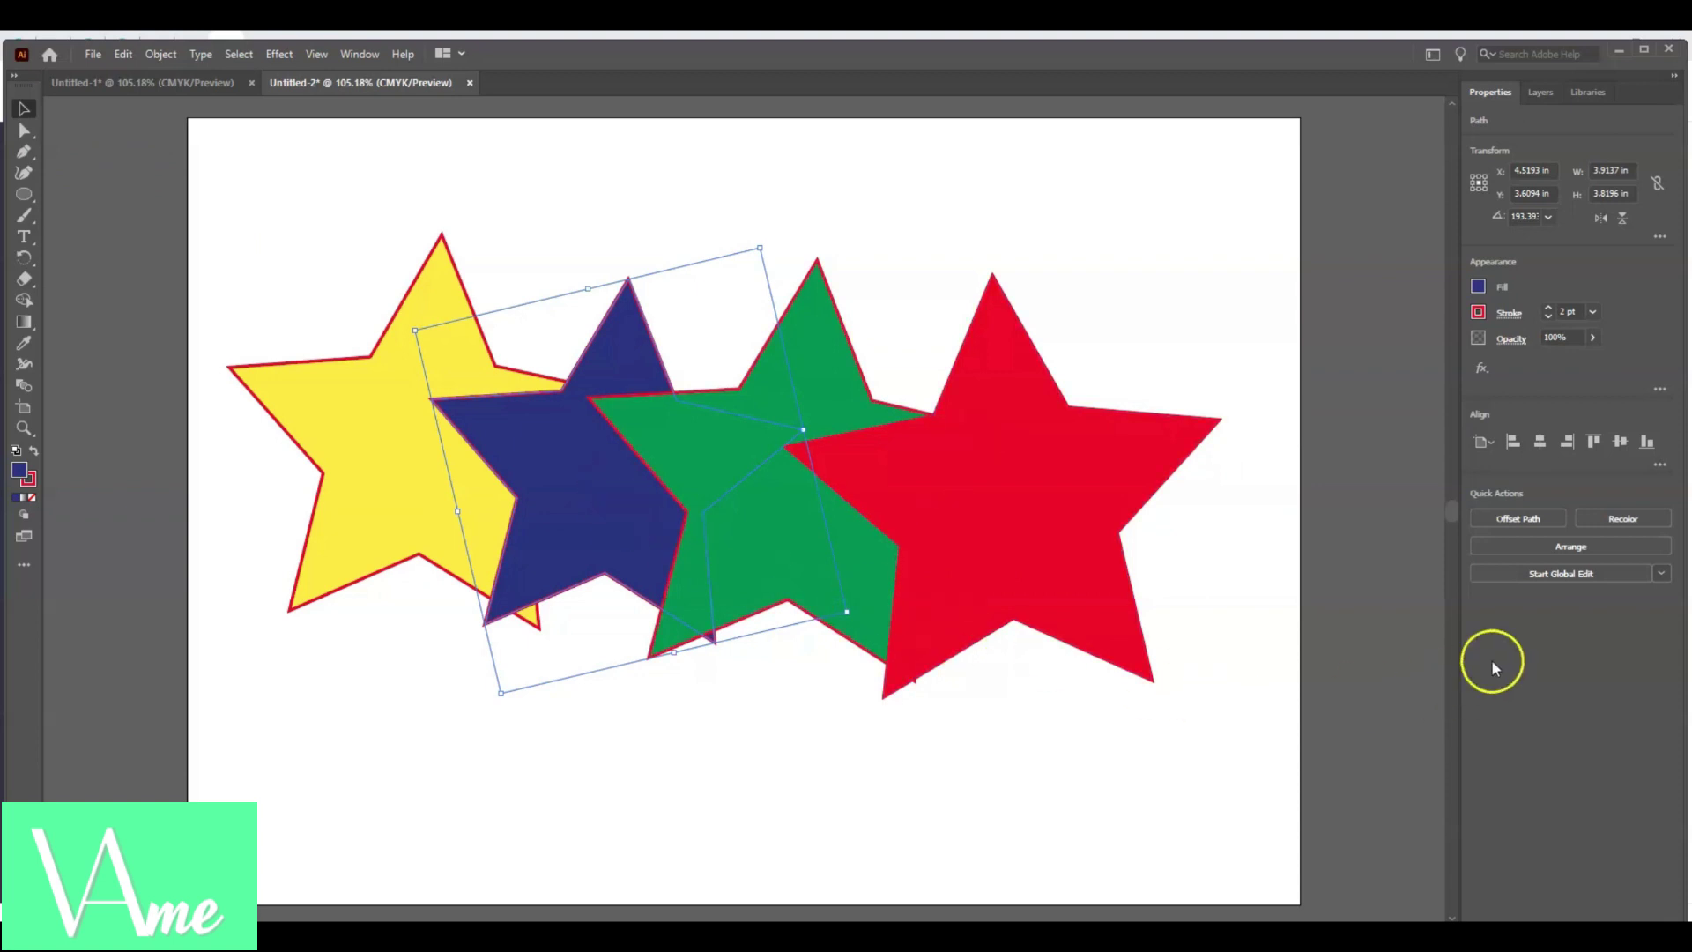
{"action": "left_click", "coordinate": [1571, 548]}
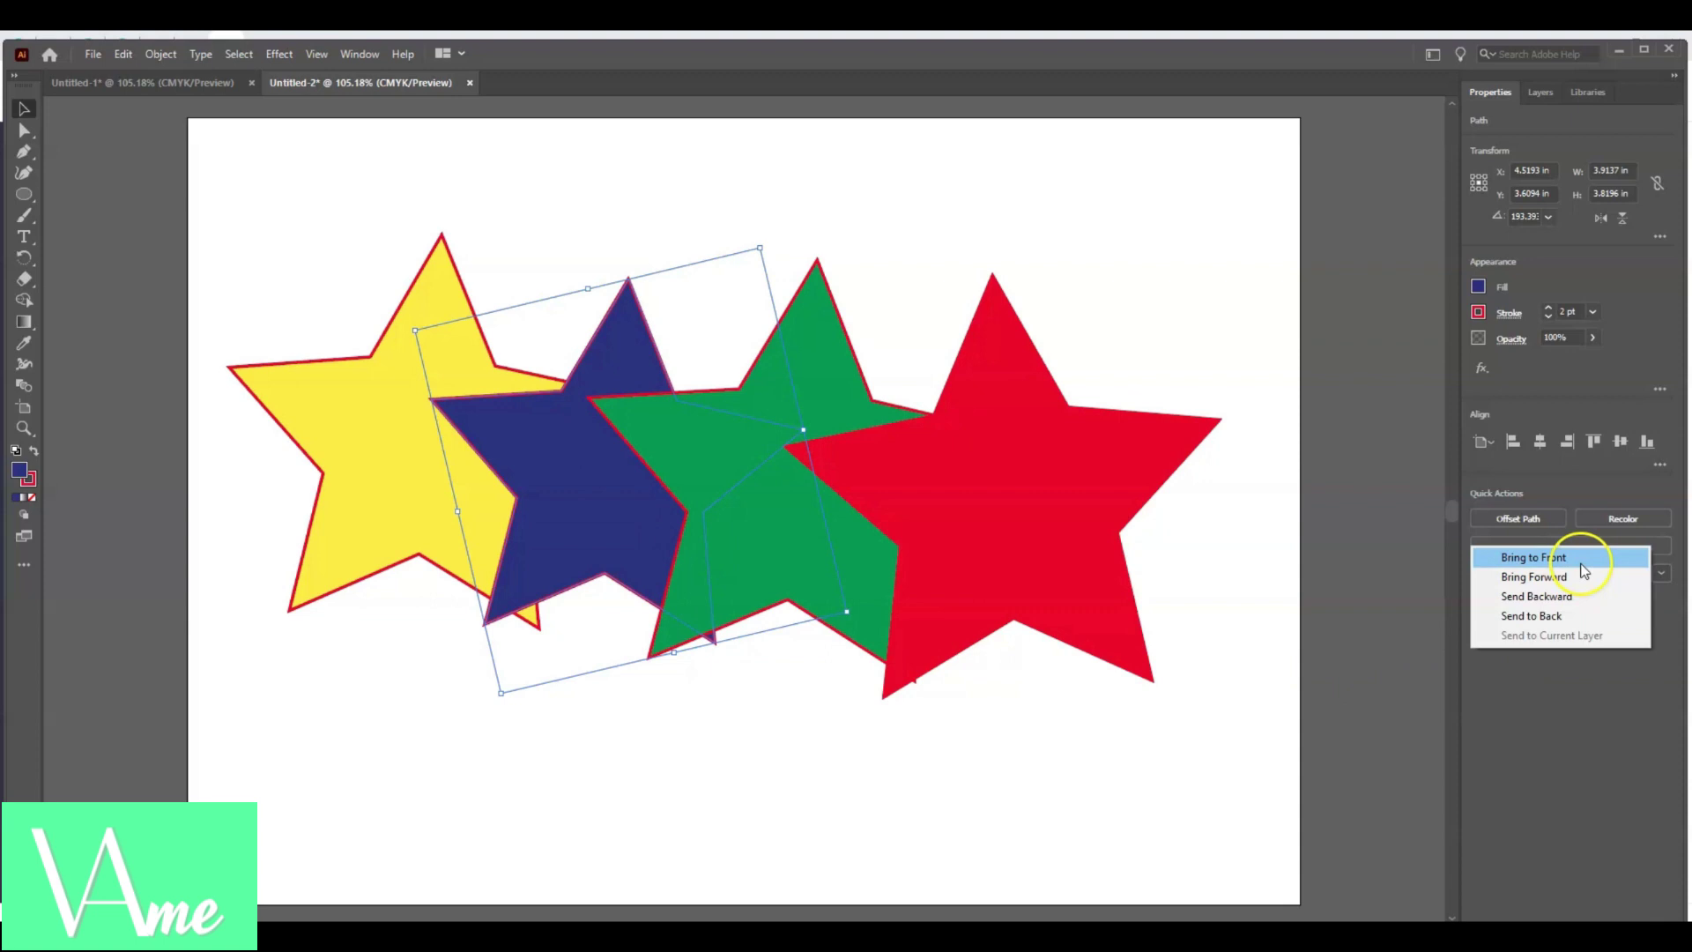
{"action": "left_click", "coordinate": [1579, 561]}
{"action": "left_click_drag", "start_coordinate": [546, 447], "coordinate": [1042, 535]}
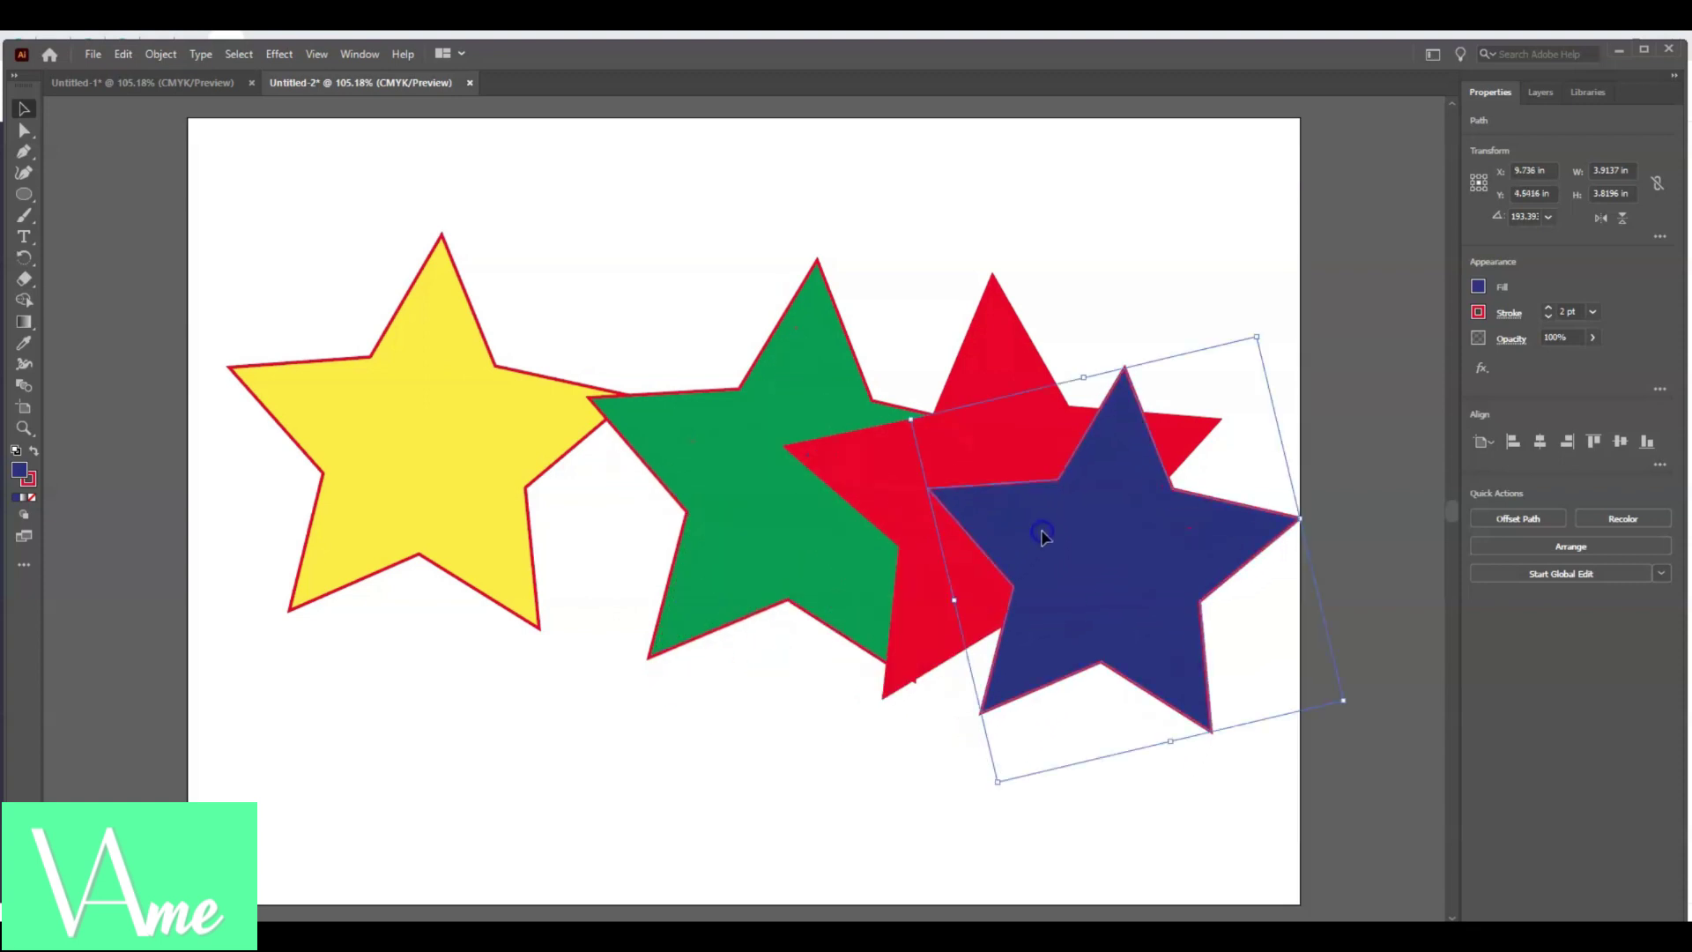
- Bring the green star to the front and move it so it overlaps the yellow star
{"action": "left_click", "coordinate": [728, 477]}
{"action": "left_click", "coordinate": [728, 478]}
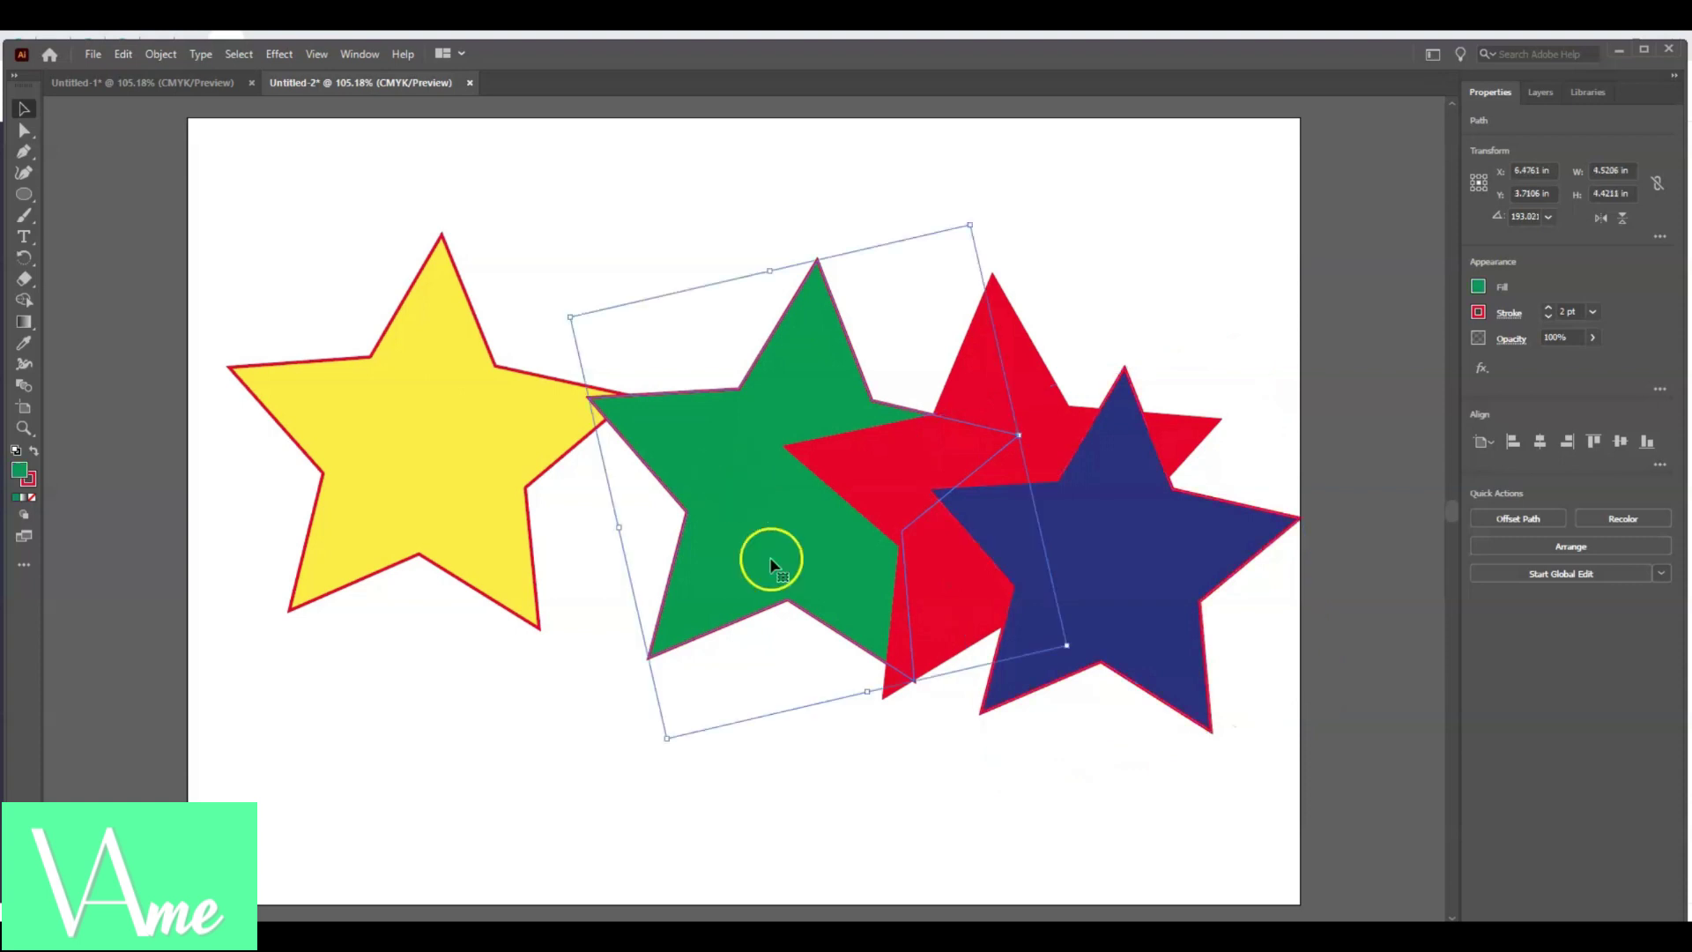
{"action": "left_click", "coordinate": [1517, 546]}
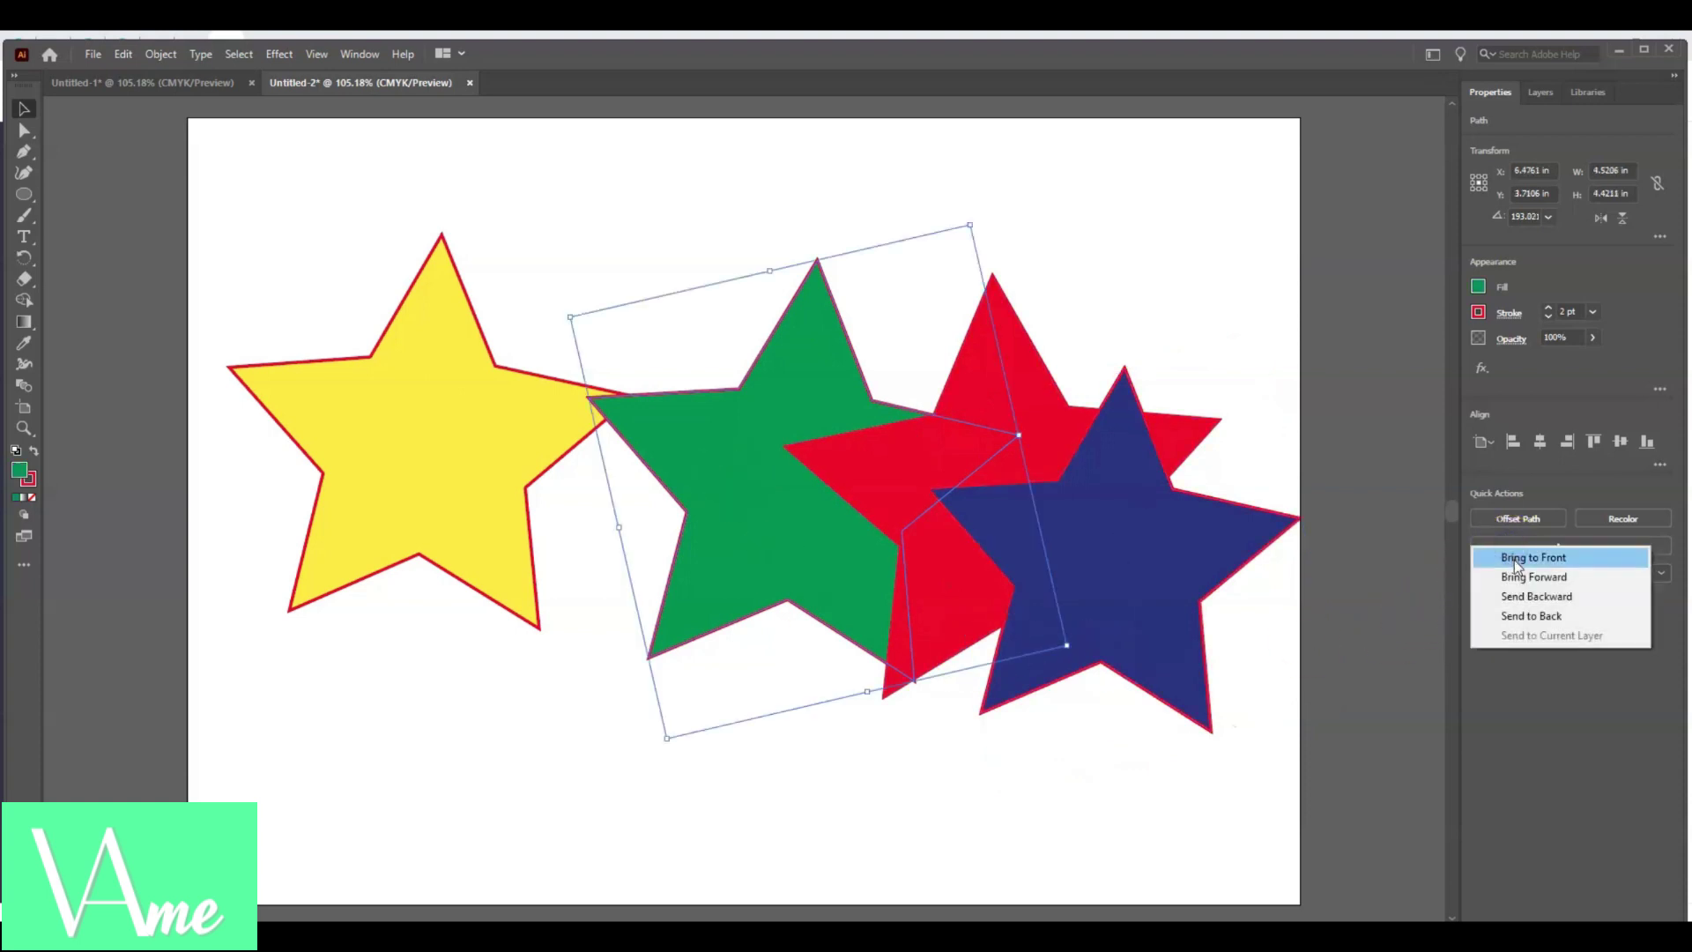
{"action": "left_click", "coordinate": [1514, 567]}
{"action": "left_click_drag", "start_coordinate": [828, 526], "coordinate": [552, 511]}
- Bring the red star to the front and place it overlapping the green star
{"action": "left_click_drag", "start_coordinate": [844, 462], "coordinate": [668, 344]}
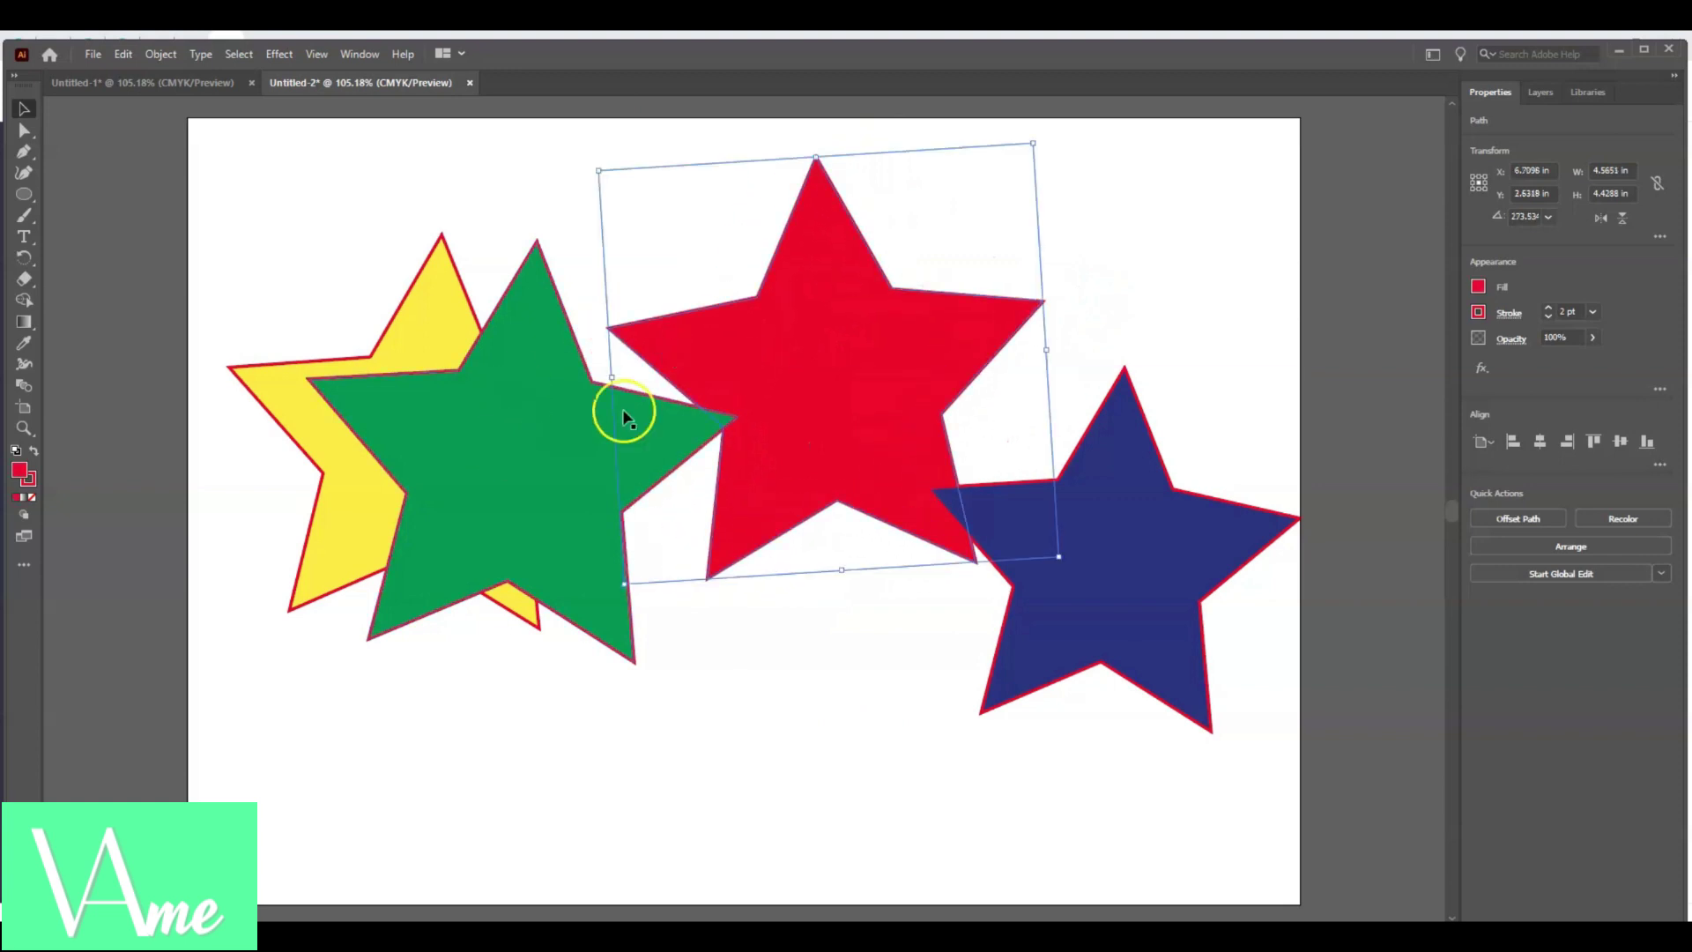
{"action": "left_click", "coordinate": [1586, 547]}
{"action": "left_click", "coordinate": [1550, 551]}
{"action": "left_click_drag", "start_coordinate": [920, 331], "coordinate": [733, 455]}
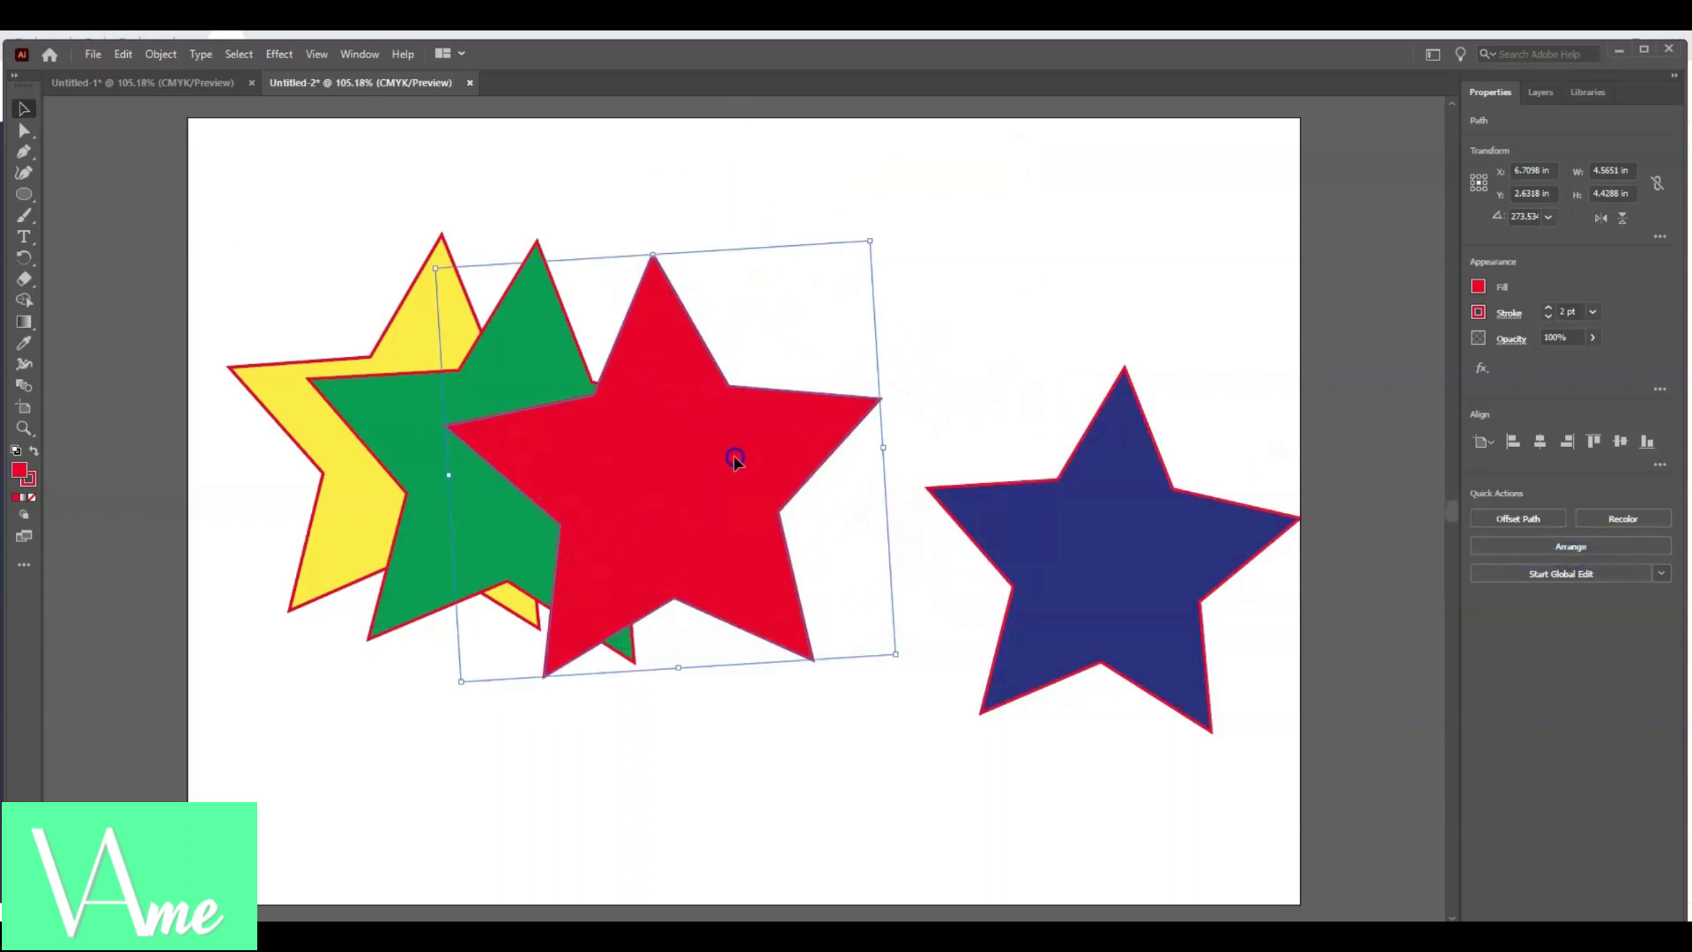
- Bring the blue star to the front, overlap it on the red star and enlarge it to about 4.18 by 4.15 in
{"action": "left_click_drag", "start_coordinate": [1080, 563], "coordinate": [951, 424]}
{"action": "left_click", "coordinate": [1551, 546]}
{"action": "left_click", "coordinate": [1518, 555]}
{"action": "left_click_drag", "start_coordinate": [1053, 432], "coordinate": [846, 507]}
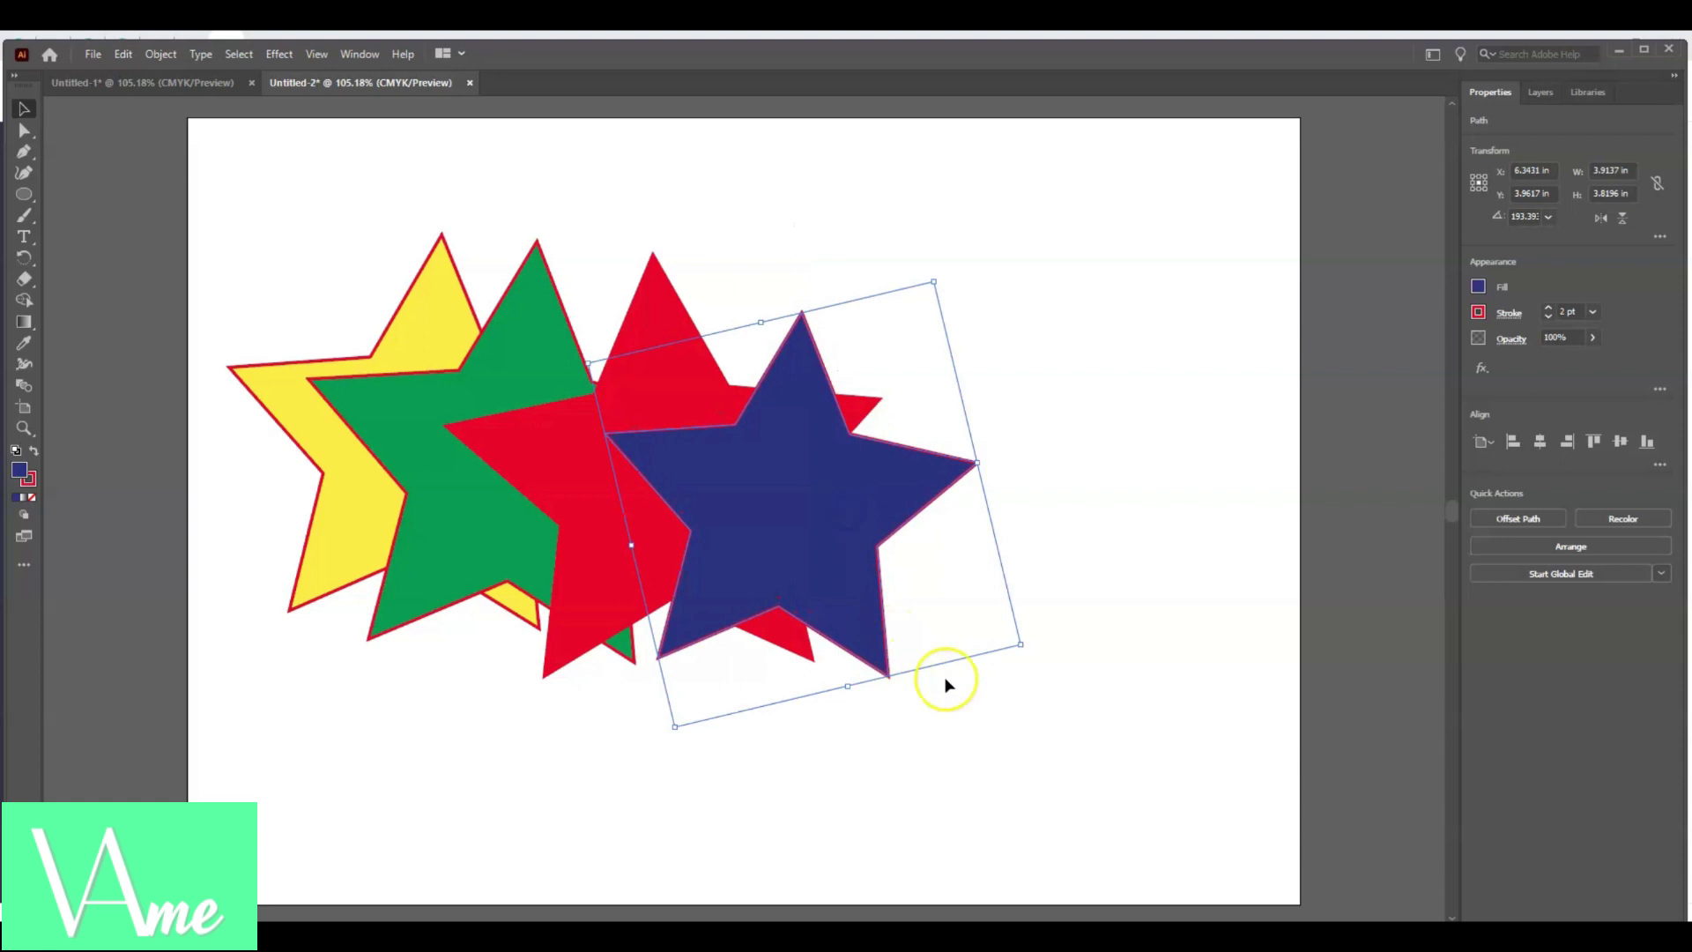
{"action": "left_click_drag", "start_coordinate": [1022, 645], "coordinate": [1049, 671]}
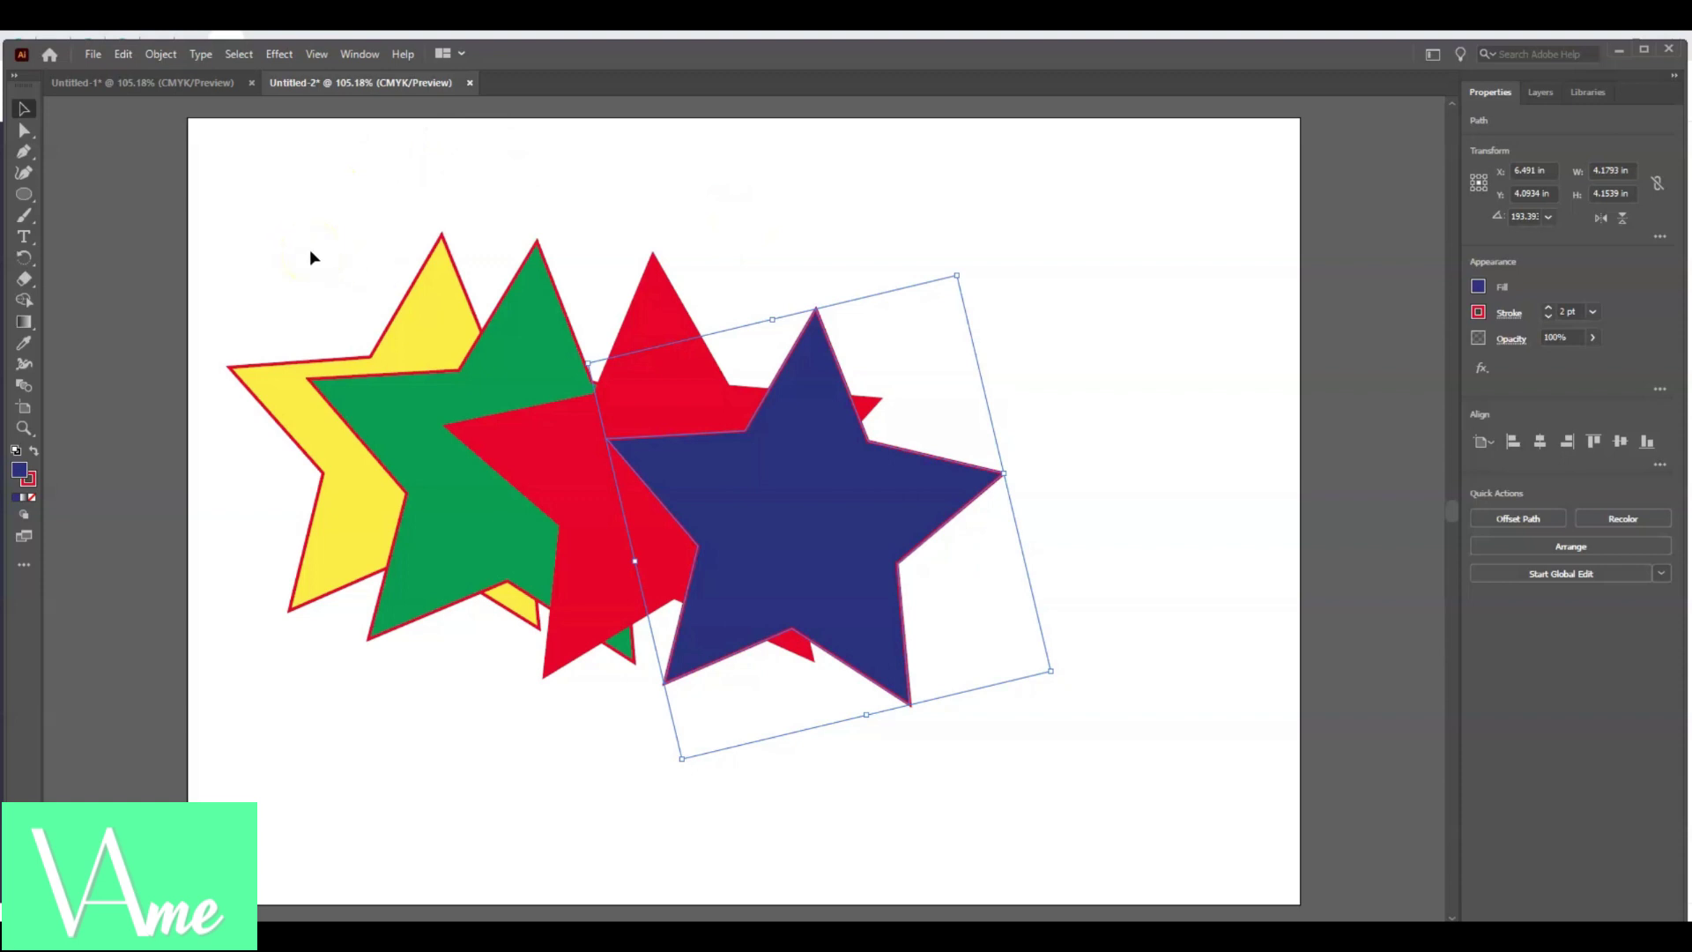
- Switch to the Untitled-1 landscape drawing and display it in Outline view to reveal hidden objects
{"action": "left_click", "coordinate": [132, 88]}
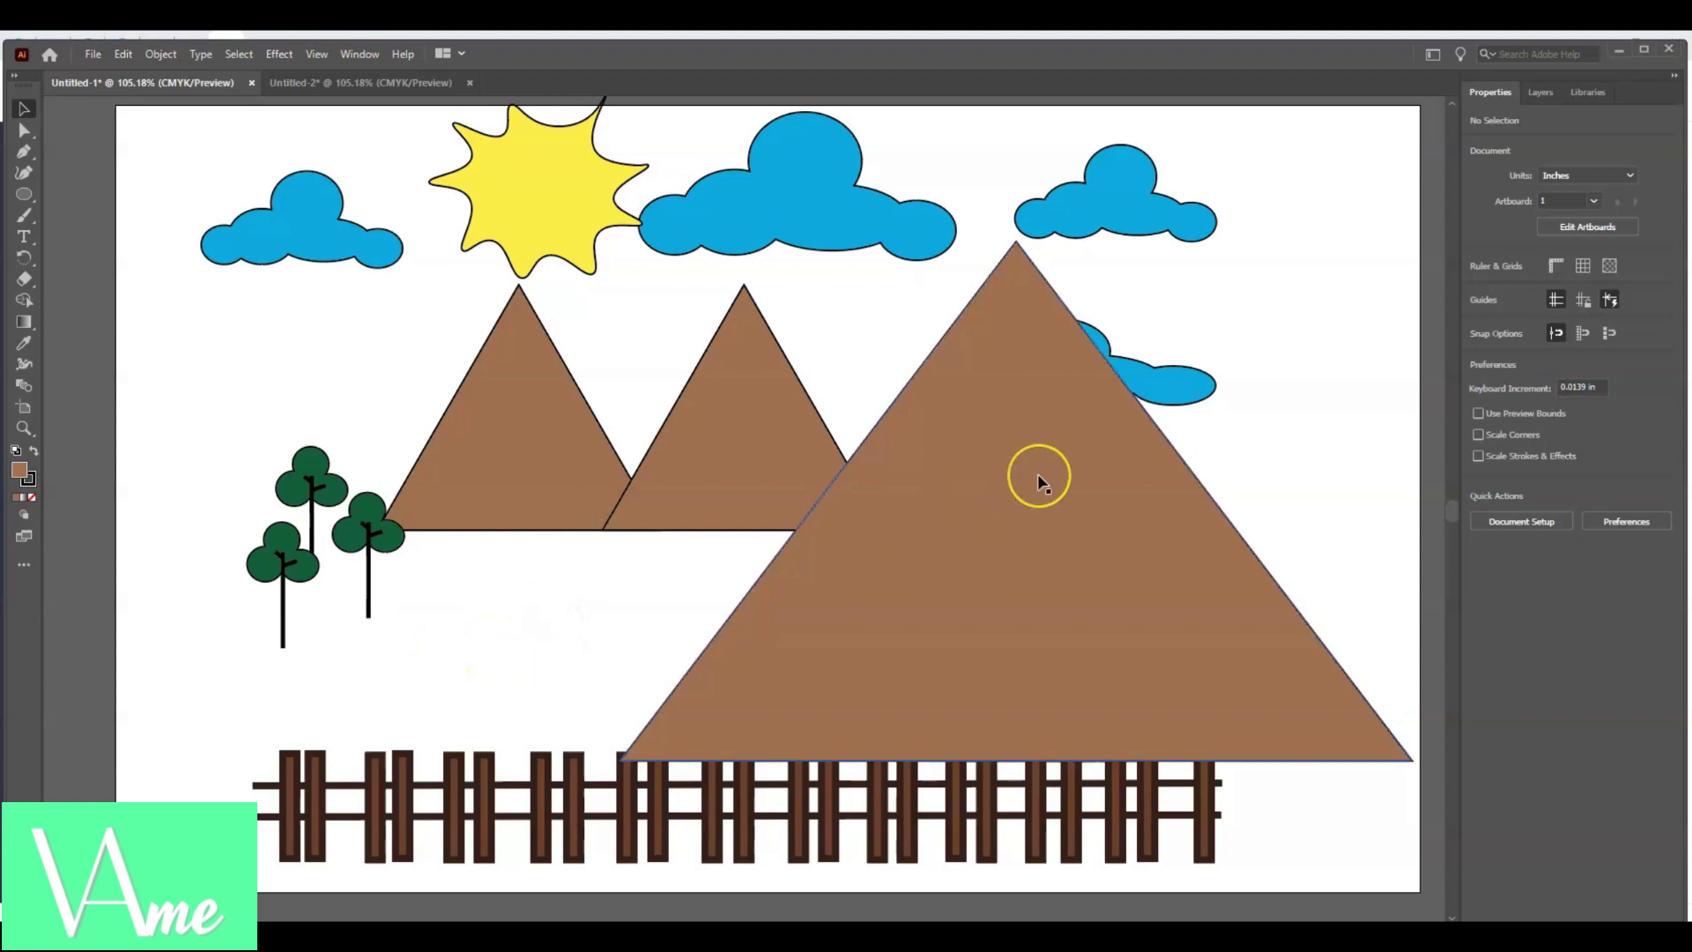
{"action": "left_click", "coordinate": [1106, 359]}
{"action": "left_click", "coordinate": [1010, 379]}
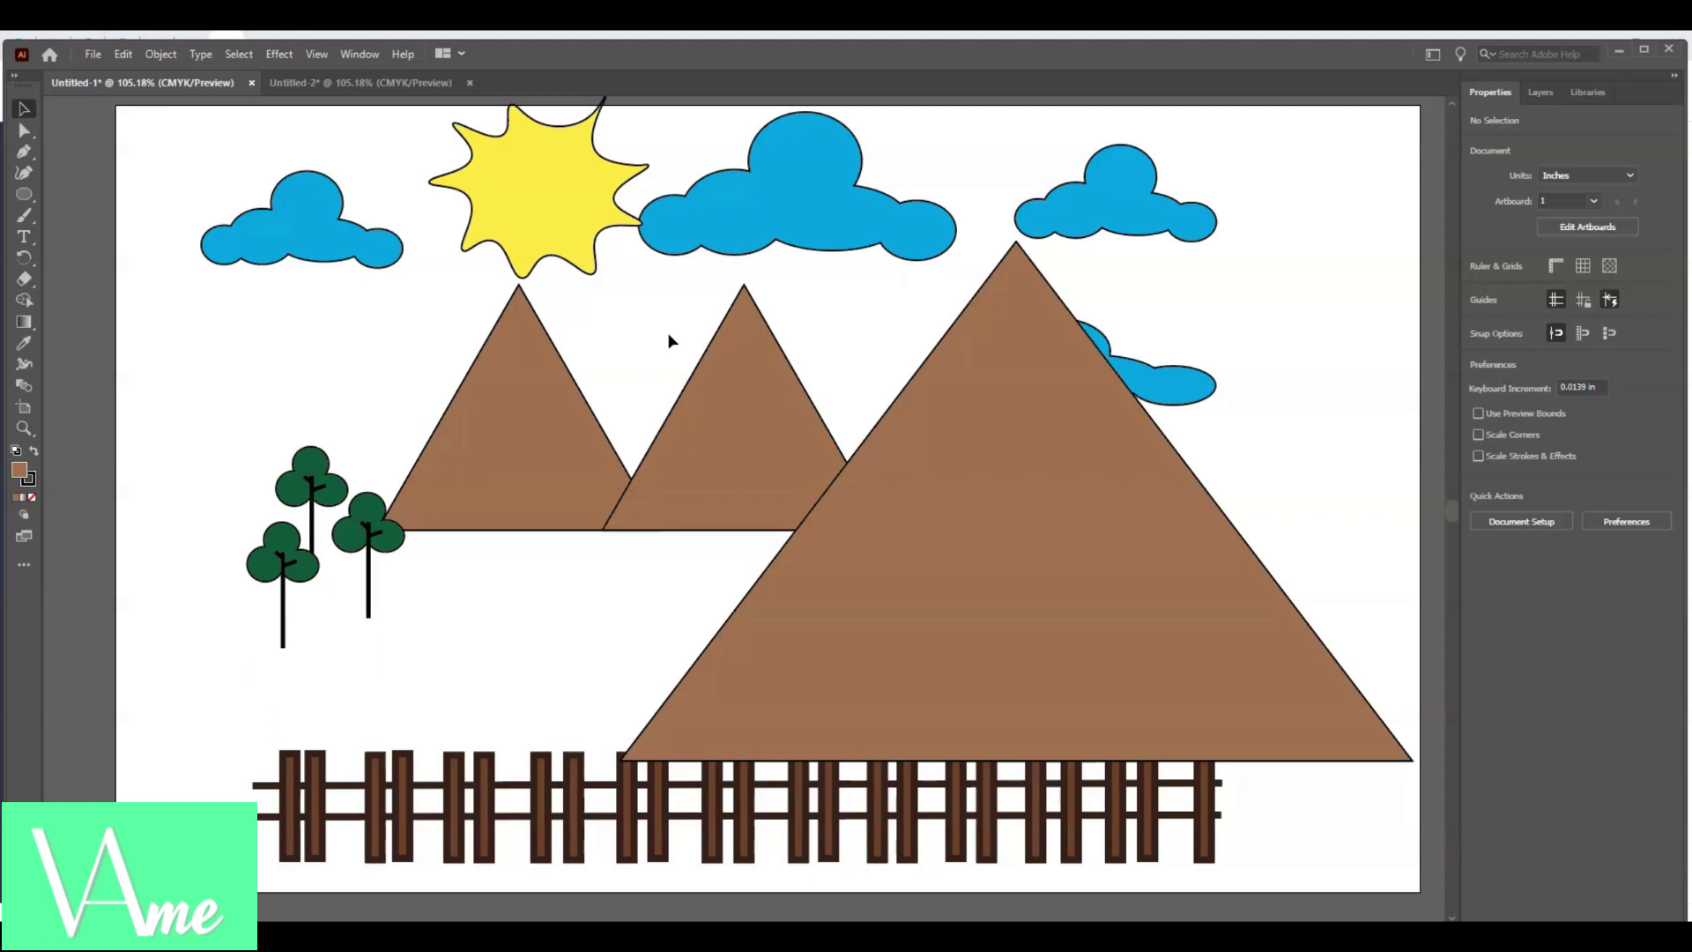
{"action": "left_click", "coordinate": [1212, 468]}
{"action": "left_click", "coordinate": [639, 577]}
{"action": "left_click", "coordinate": [318, 55]}
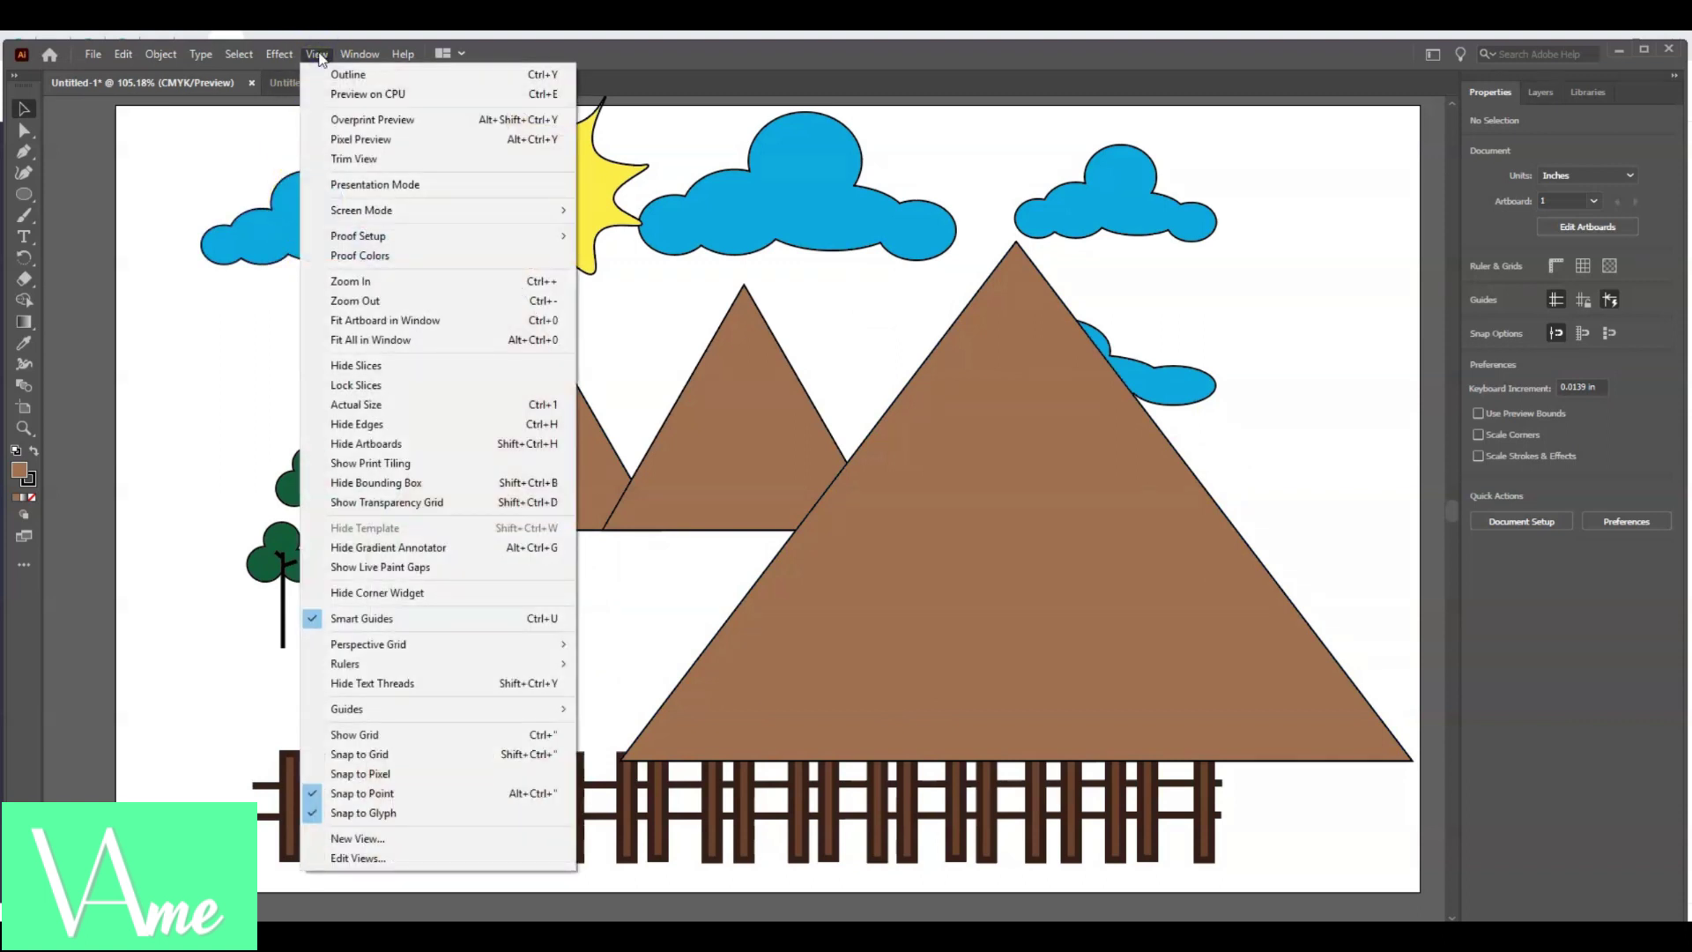
{"action": "left_click", "coordinate": [333, 72]}
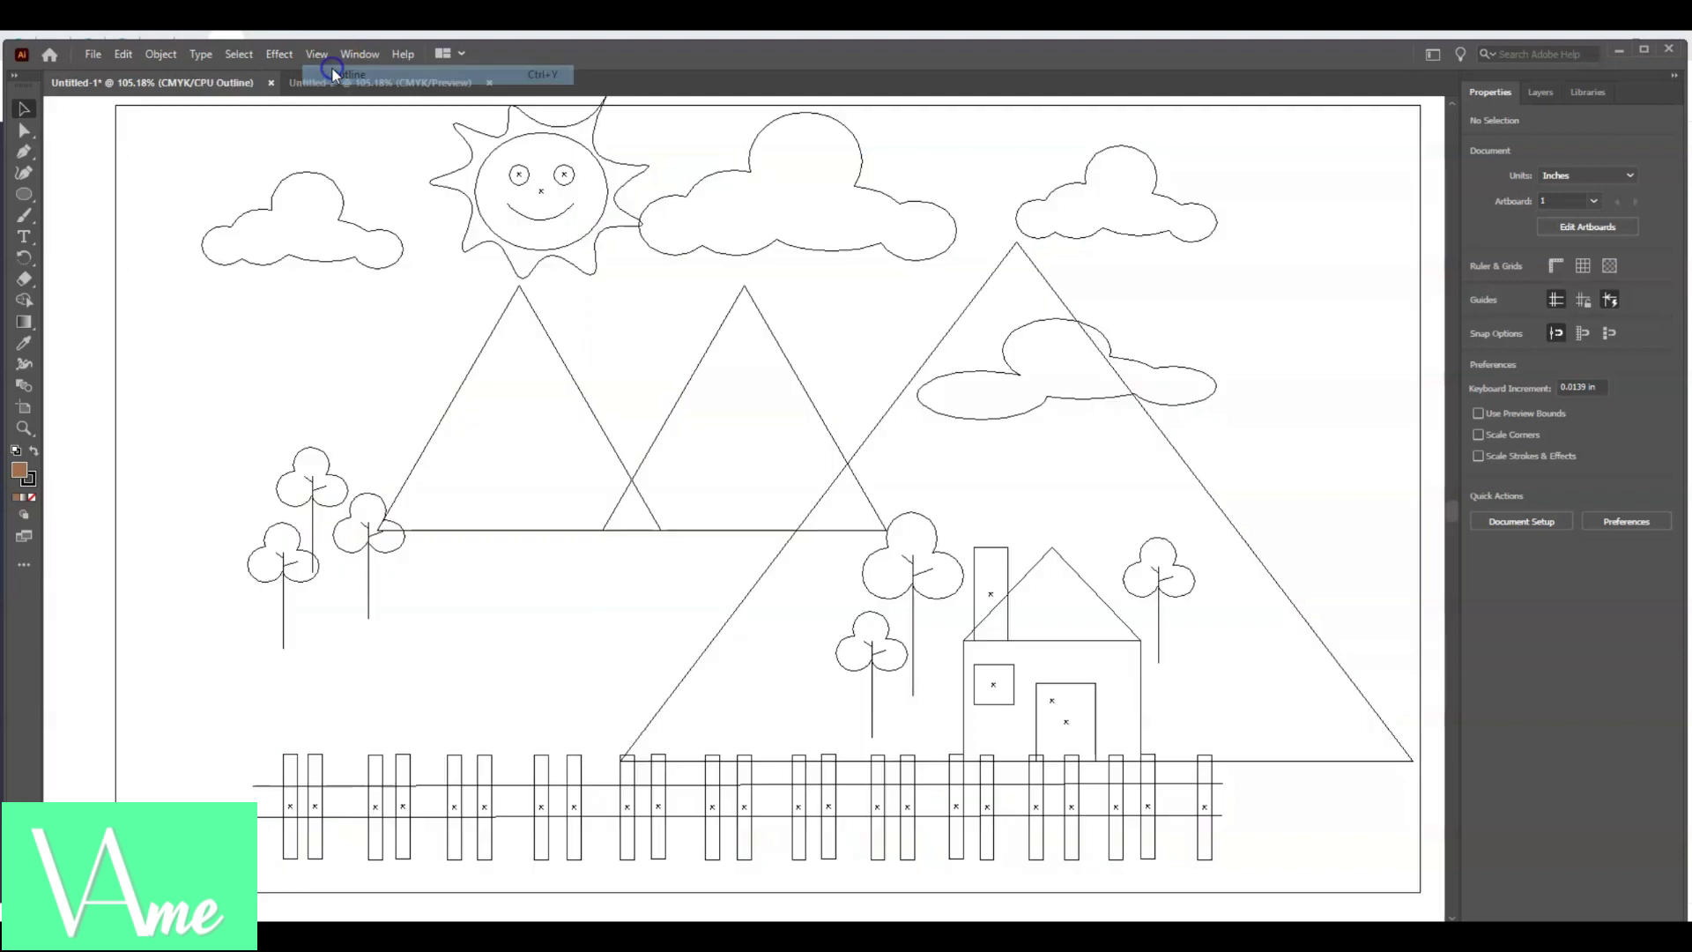
- Examine the outlined objects behind the sun and large mountain, and return the drawing to GPU Preview
{"action": "left_click", "coordinate": [295, 622]}
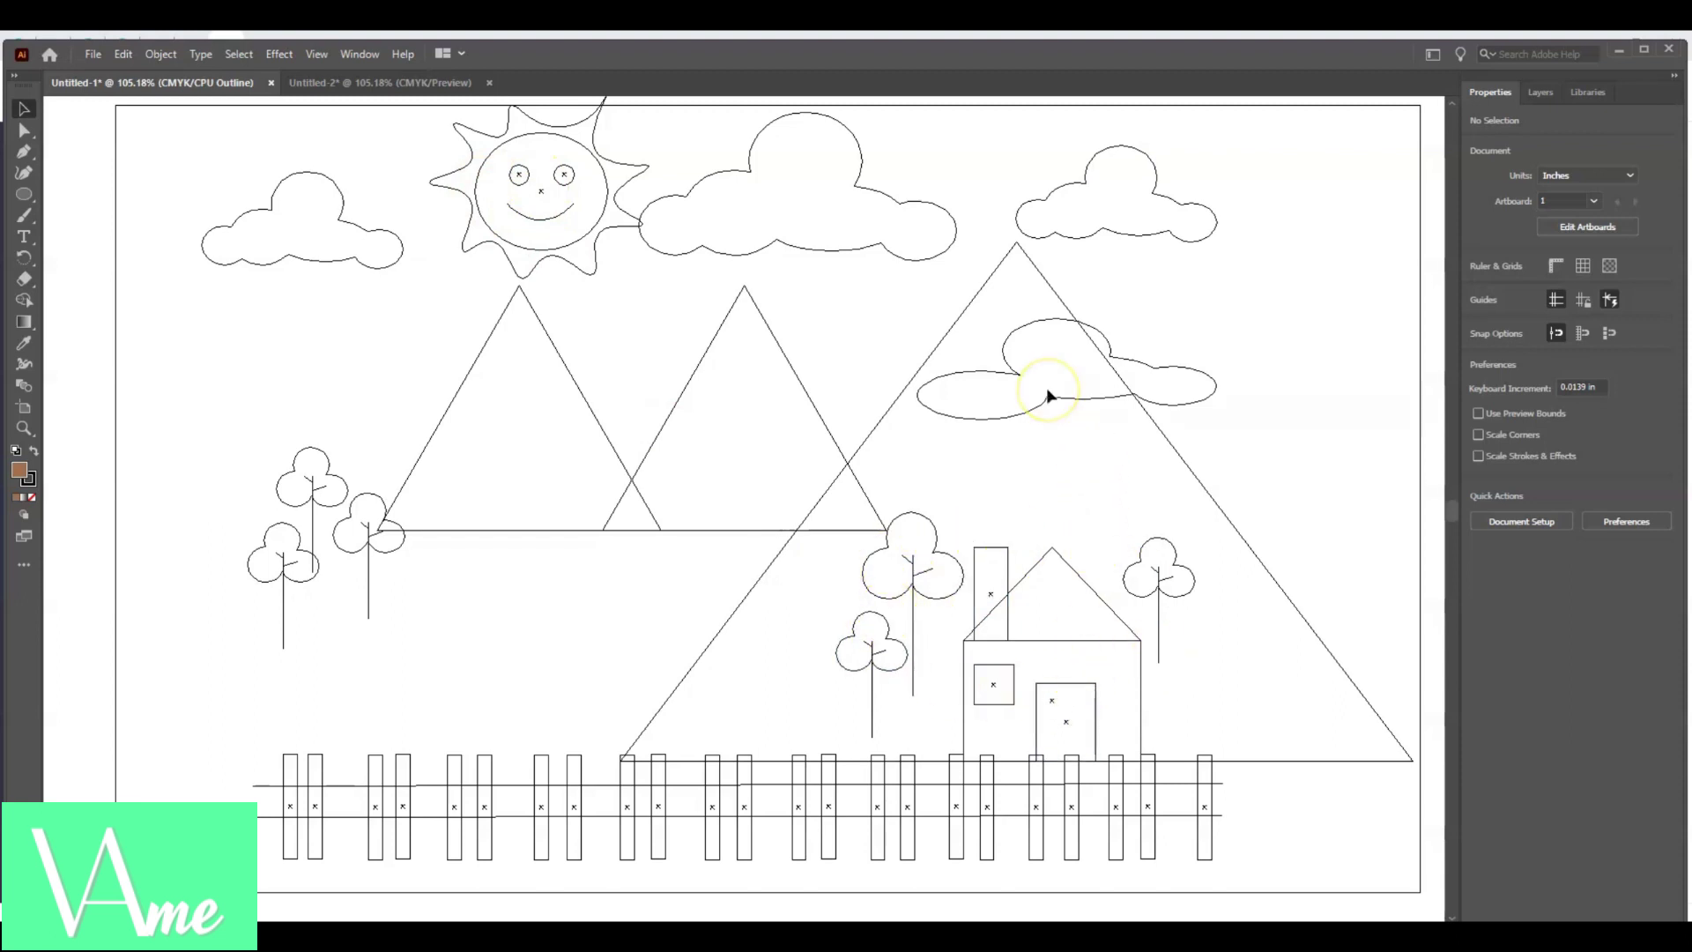
{"action": "left_click", "coordinate": [802, 593]}
{"action": "left_click", "coordinate": [315, 56]}
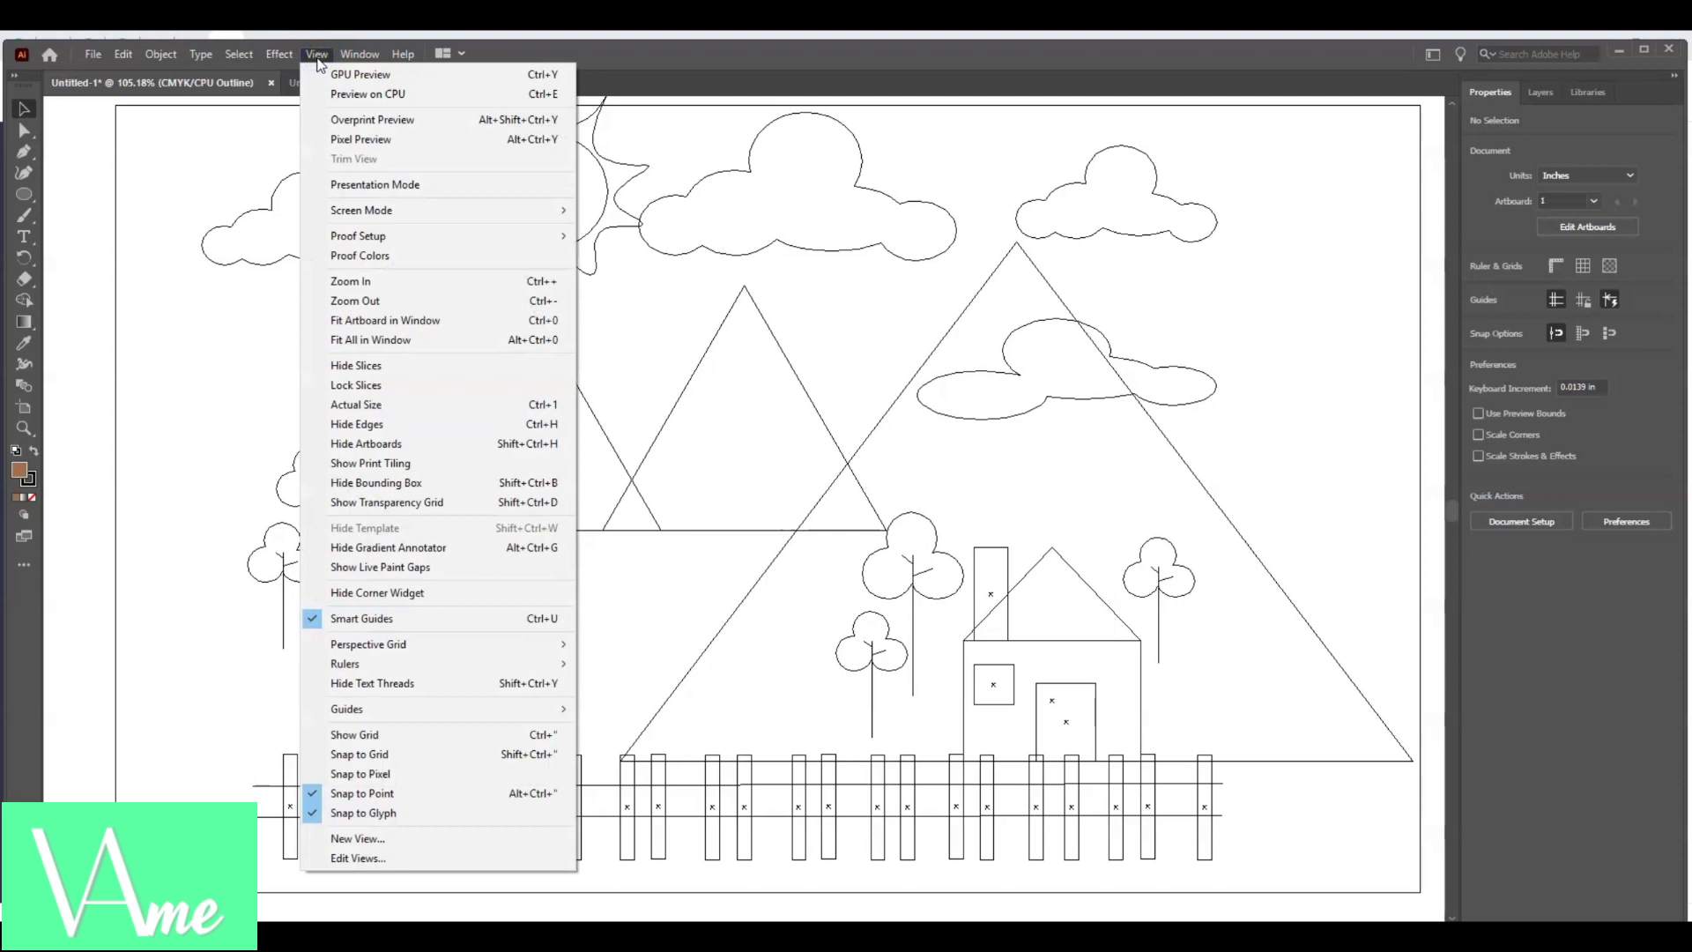
{"action": "left_click", "coordinate": [331, 74]}
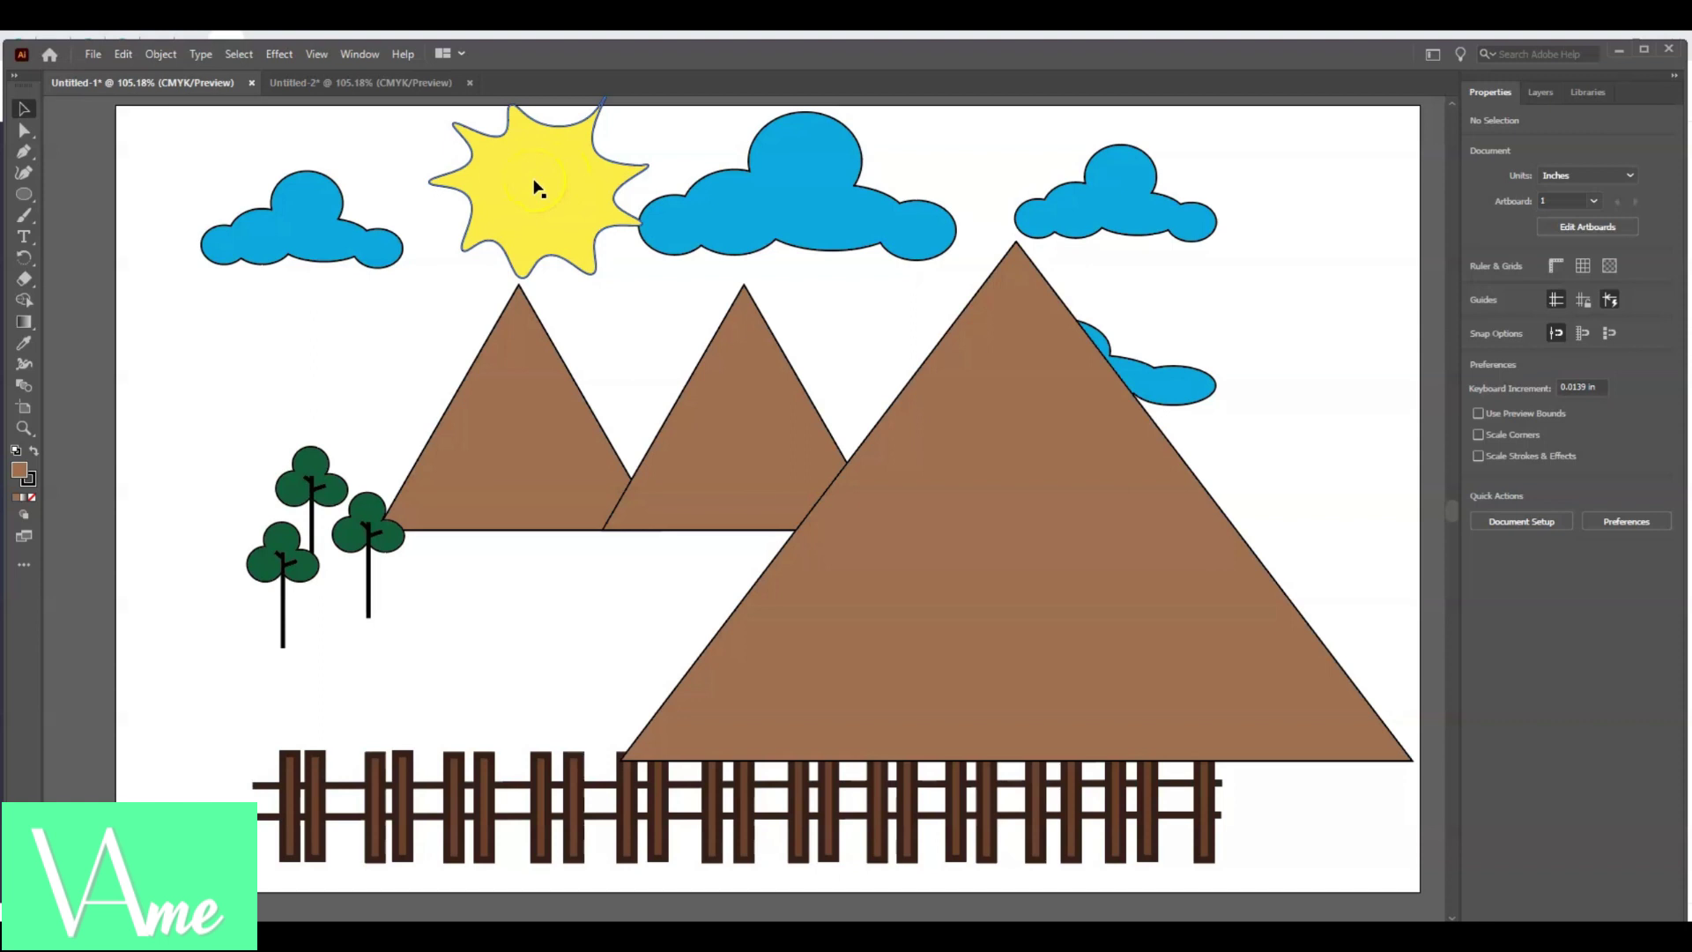
- Send the sun's yellow rayed shape to the back, behind its face
{"action": "left_click", "coordinate": [540, 219]}
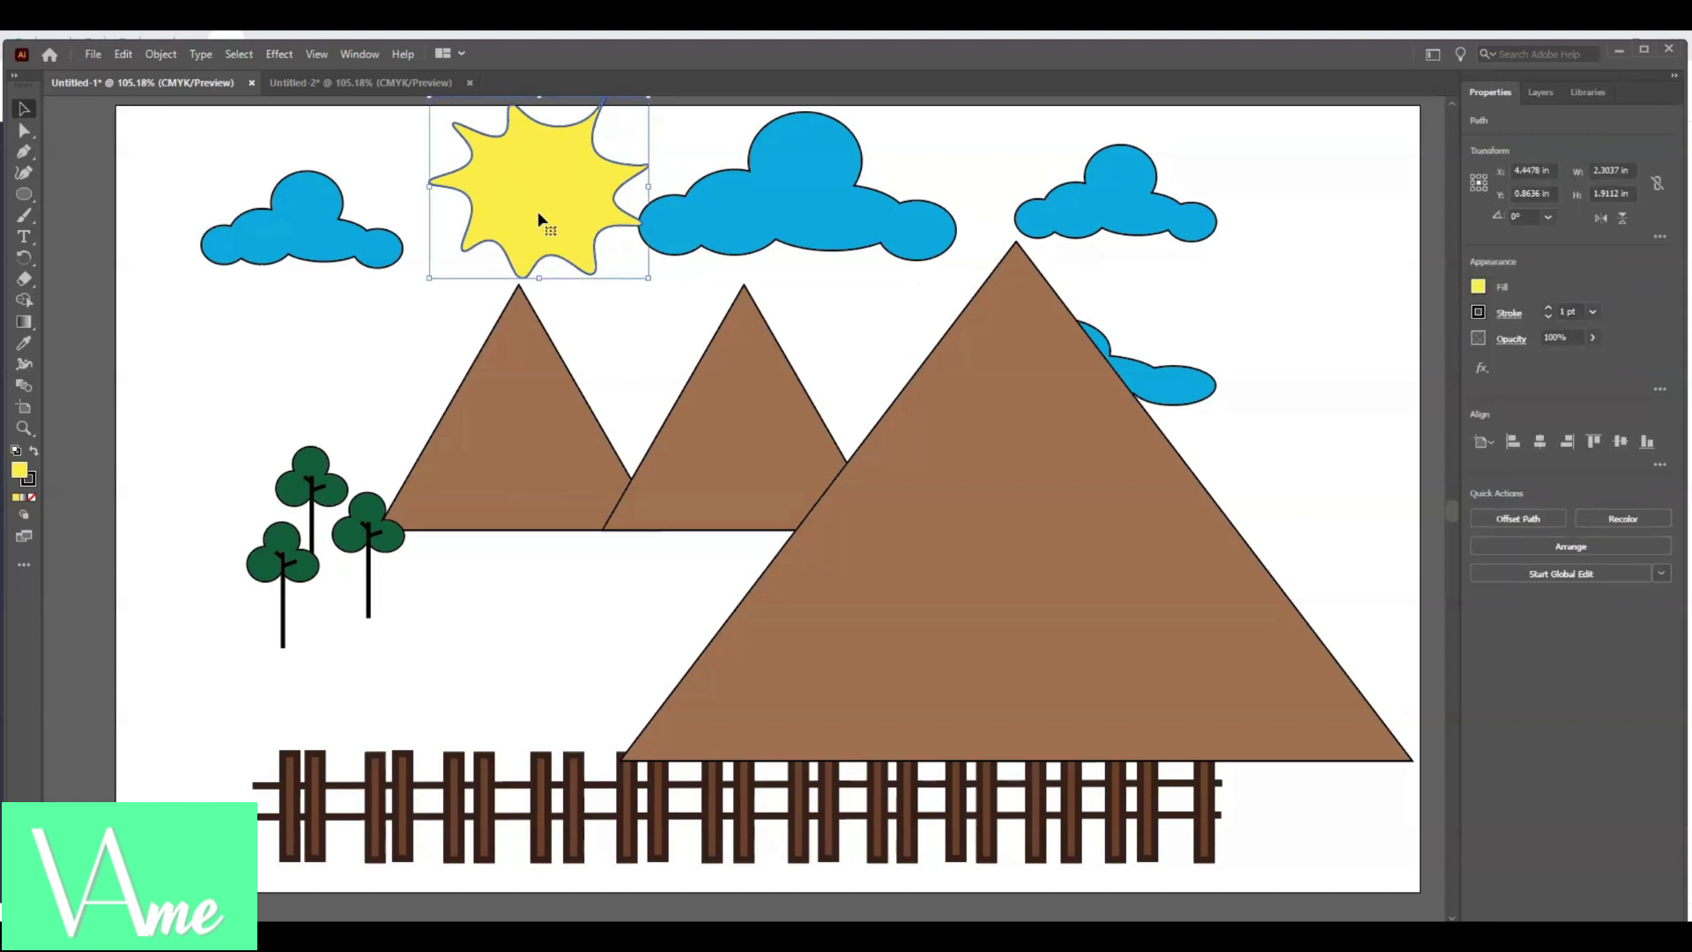
{"action": "left_click", "coordinate": [1532, 546]}
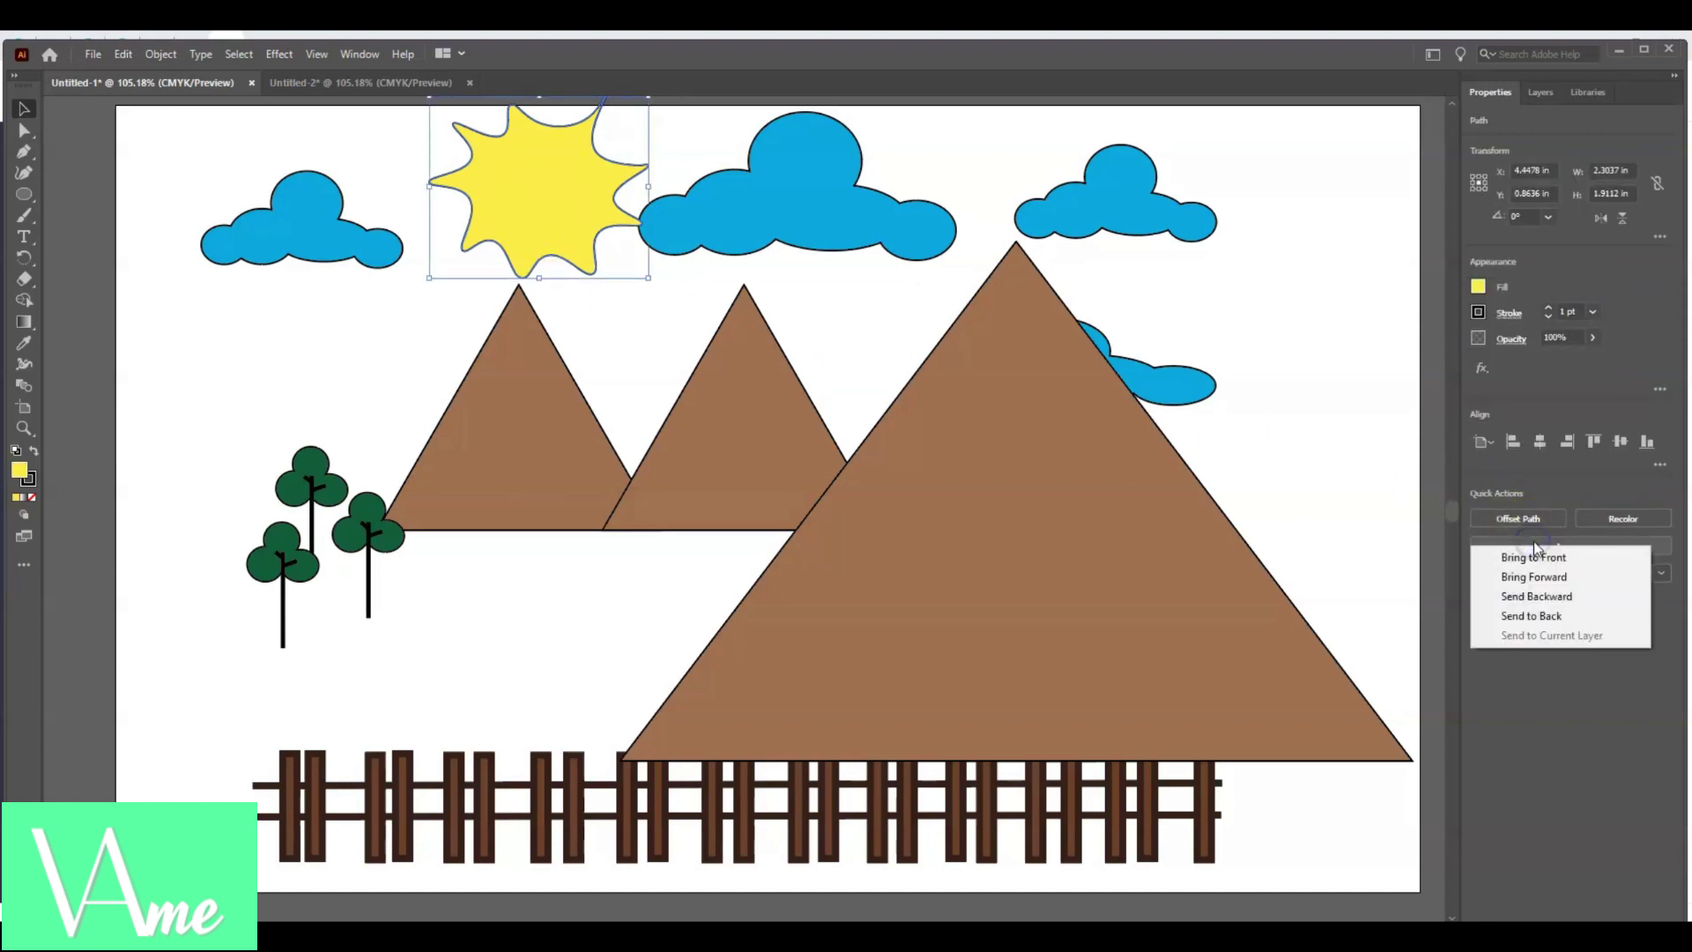
{"action": "left_click", "coordinate": [1568, 617]}
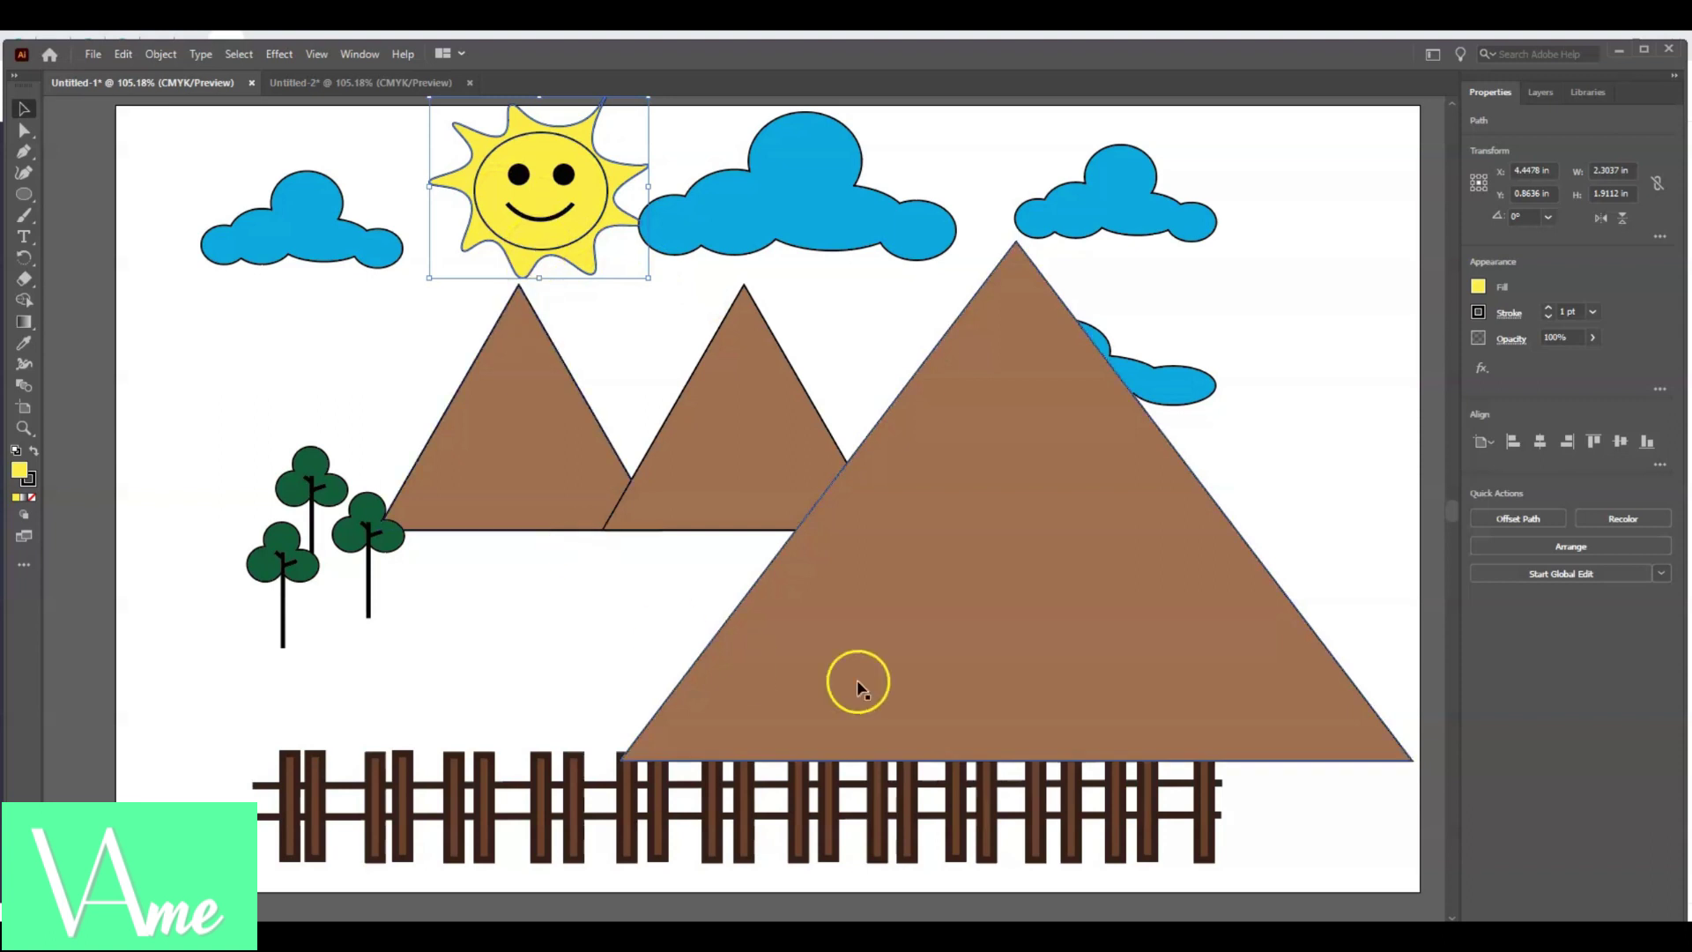
- Send the large brown mountain to the back and move it straight up to align its base with the smaller mountains
{"action": "left_click", "coordinate": [1024, 509]}
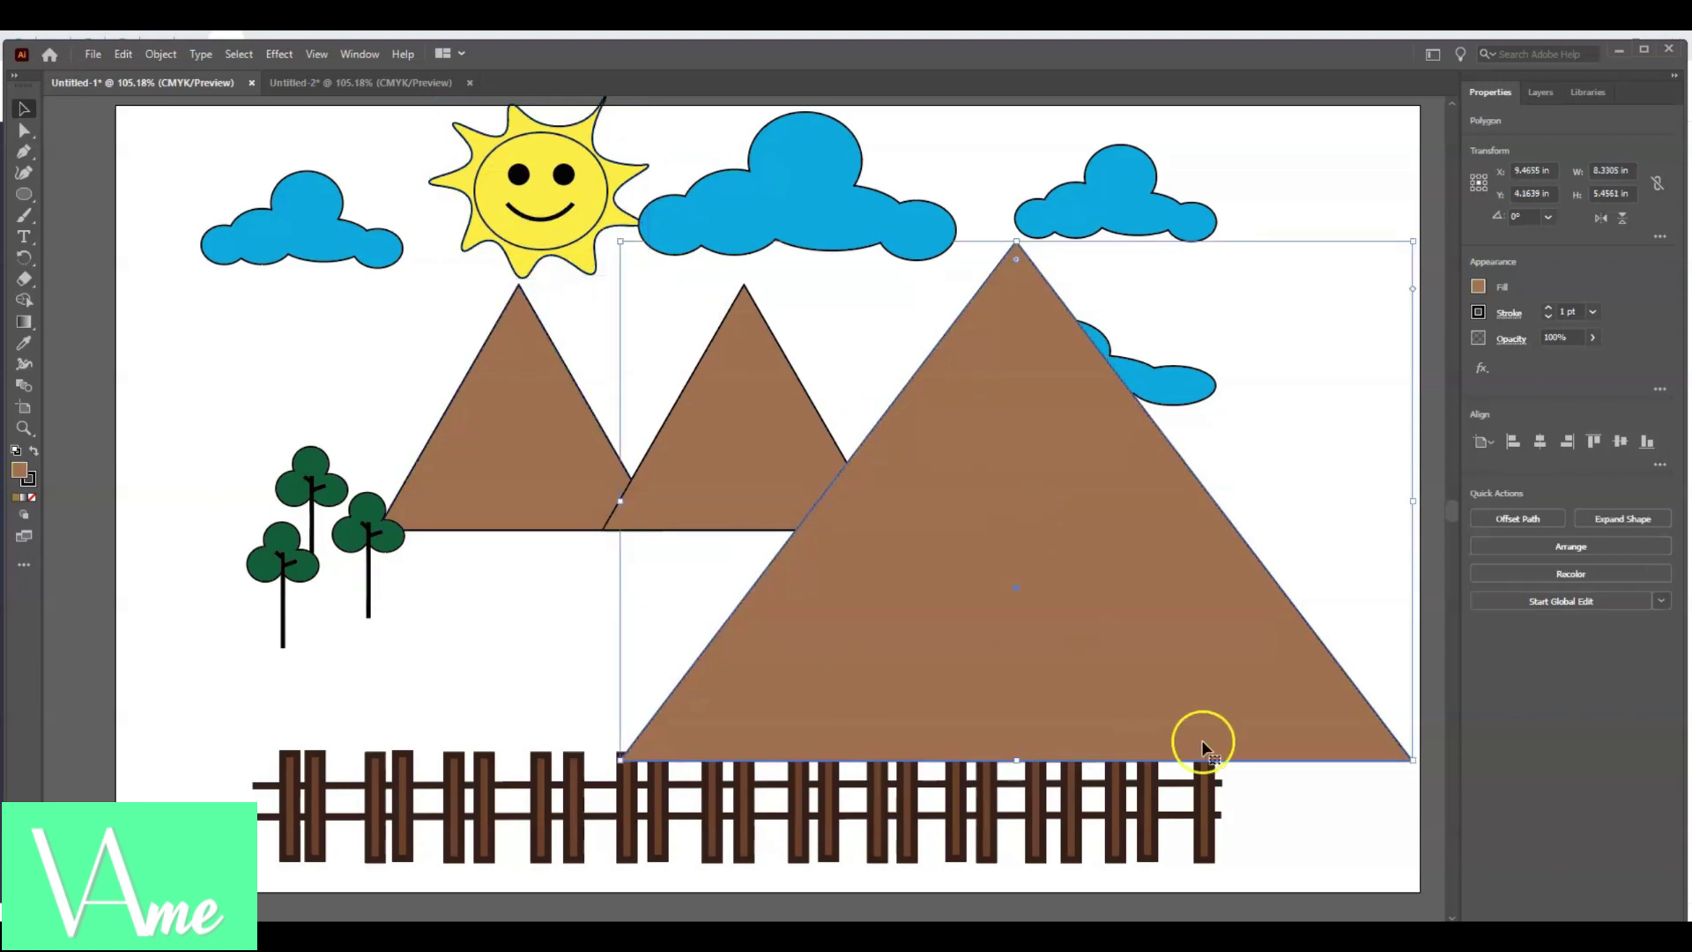
{"action": "left_click", "coordinate": [1550, 555]}
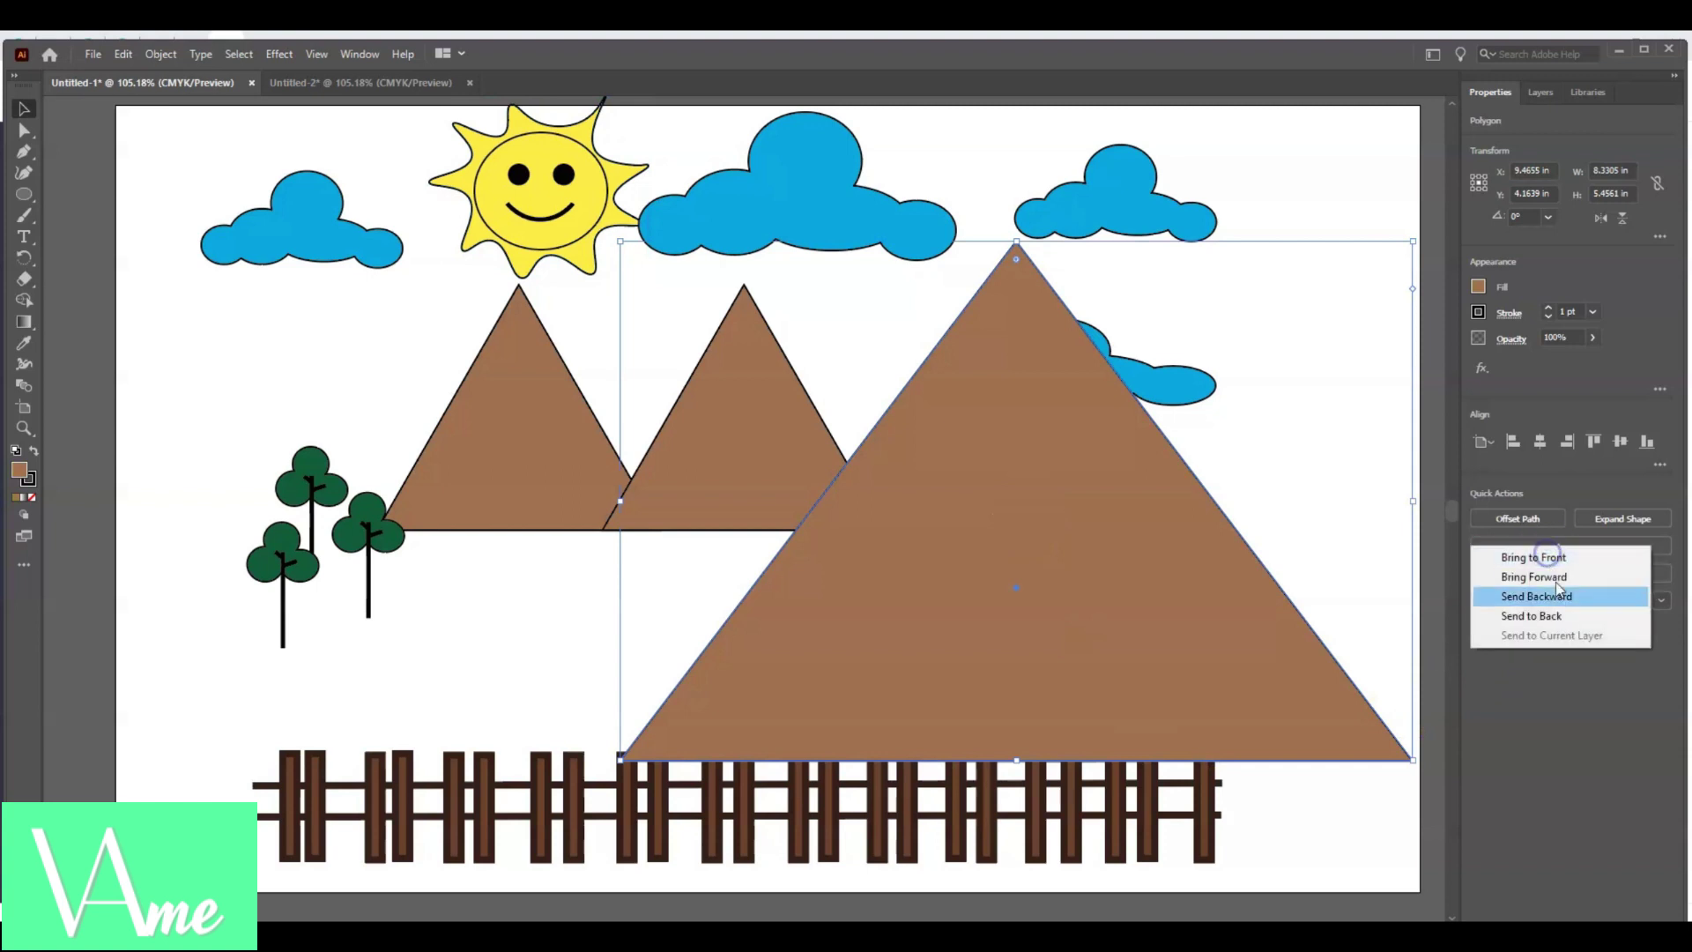
{"action": "left_click", "coordinate": [1565, 616]}
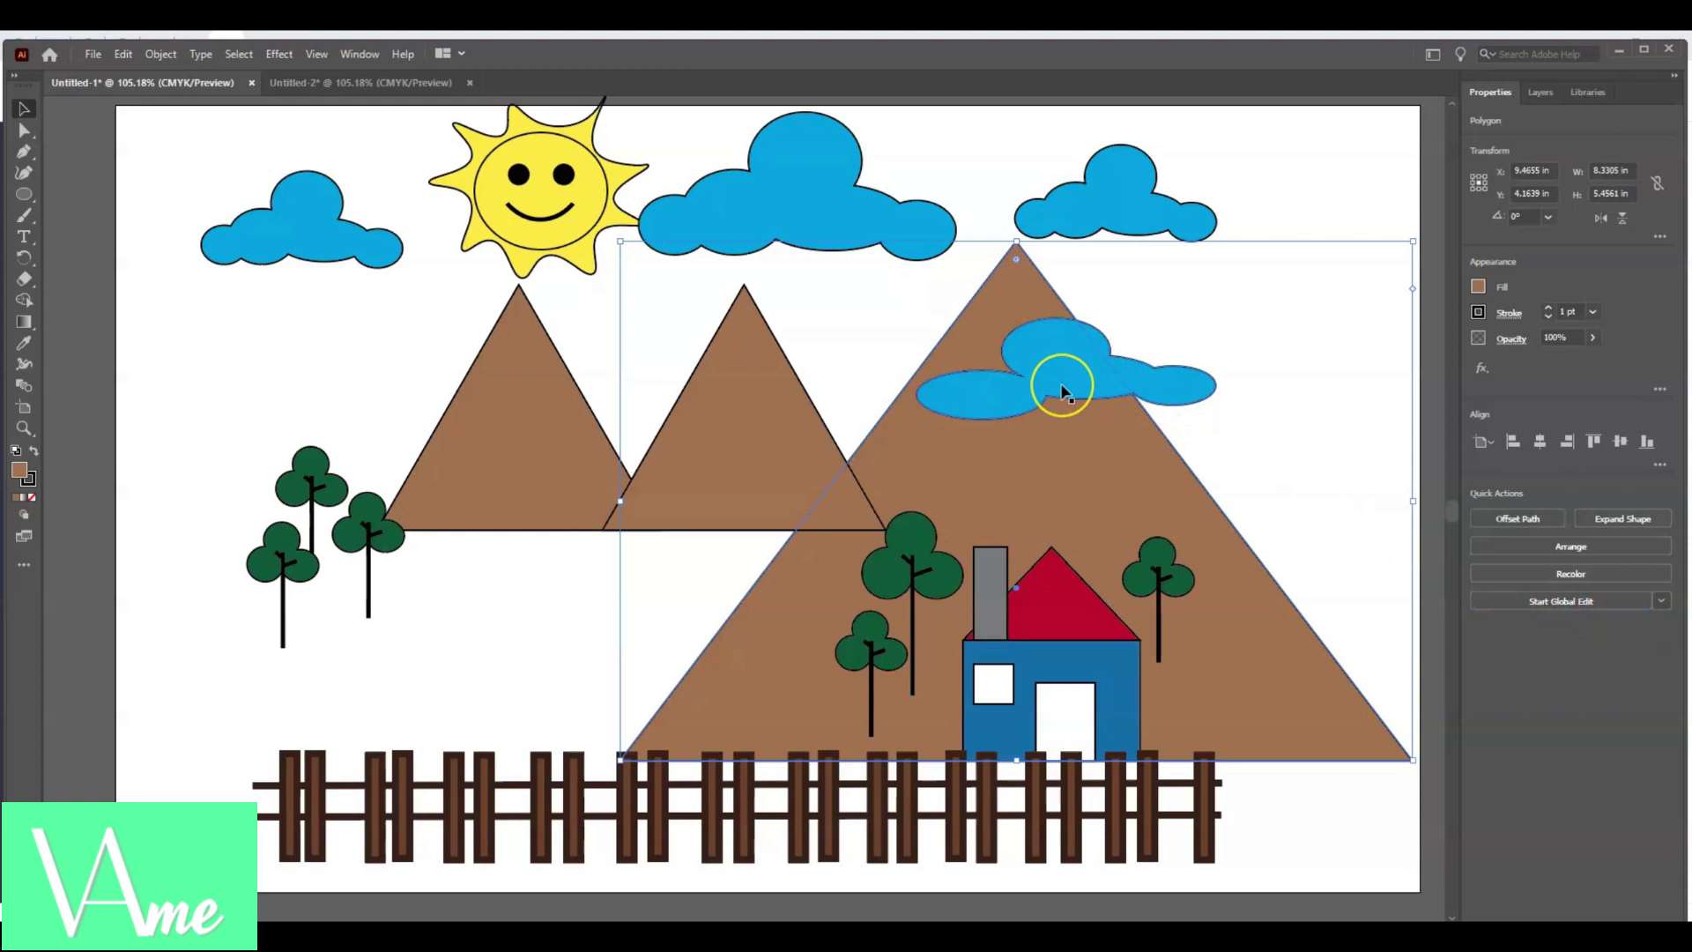
{"action": "left_click", "coordinate": [1269, 699]}
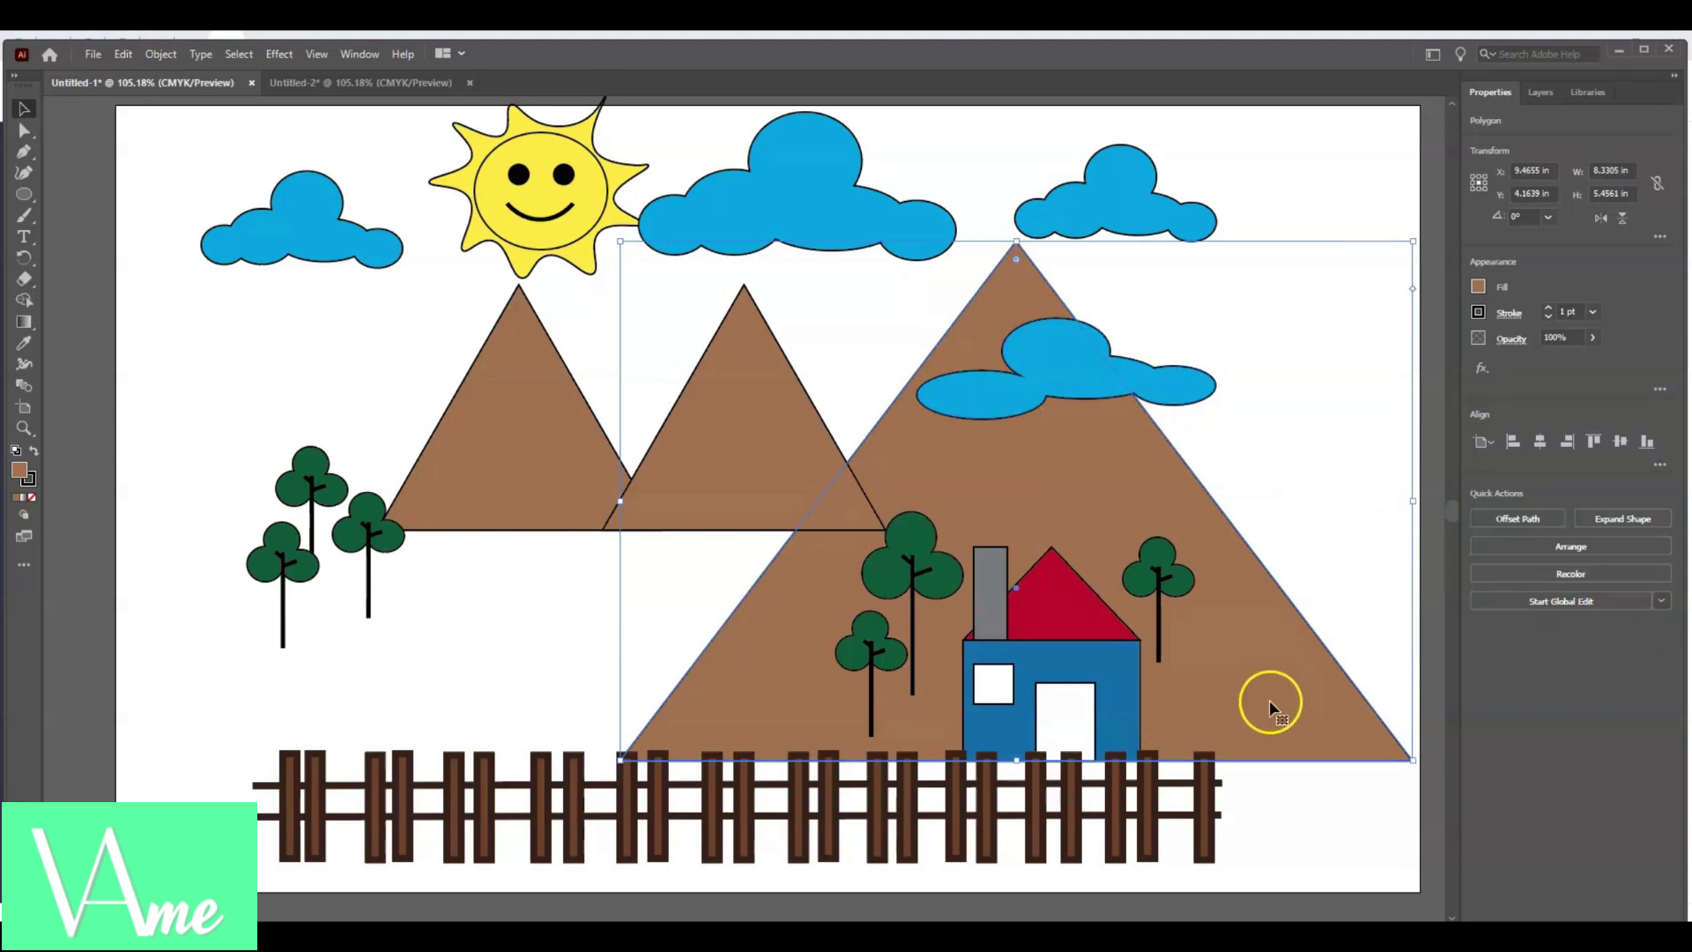
{"action": "left_click_drag", "start_coordinate": [1271, 696], "coordinate": [1271, 465]}
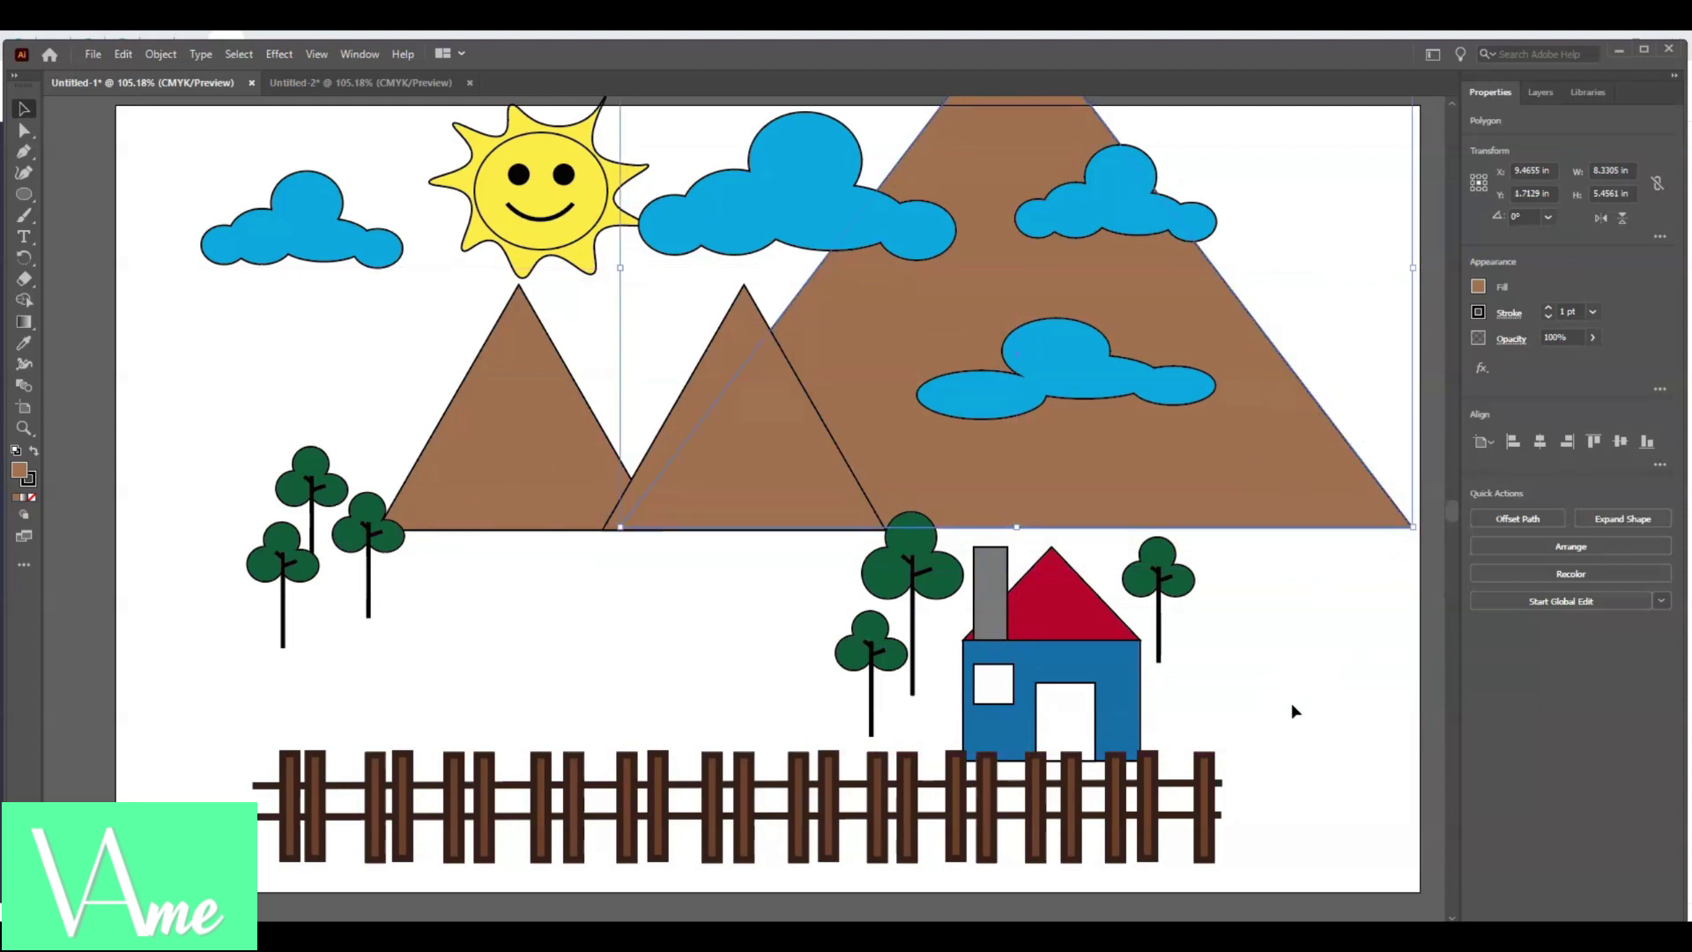
- Send the house's grey chimney to the back so it sits behind the red roof
{"action": "left_click", "coordinate": [994, 580]}
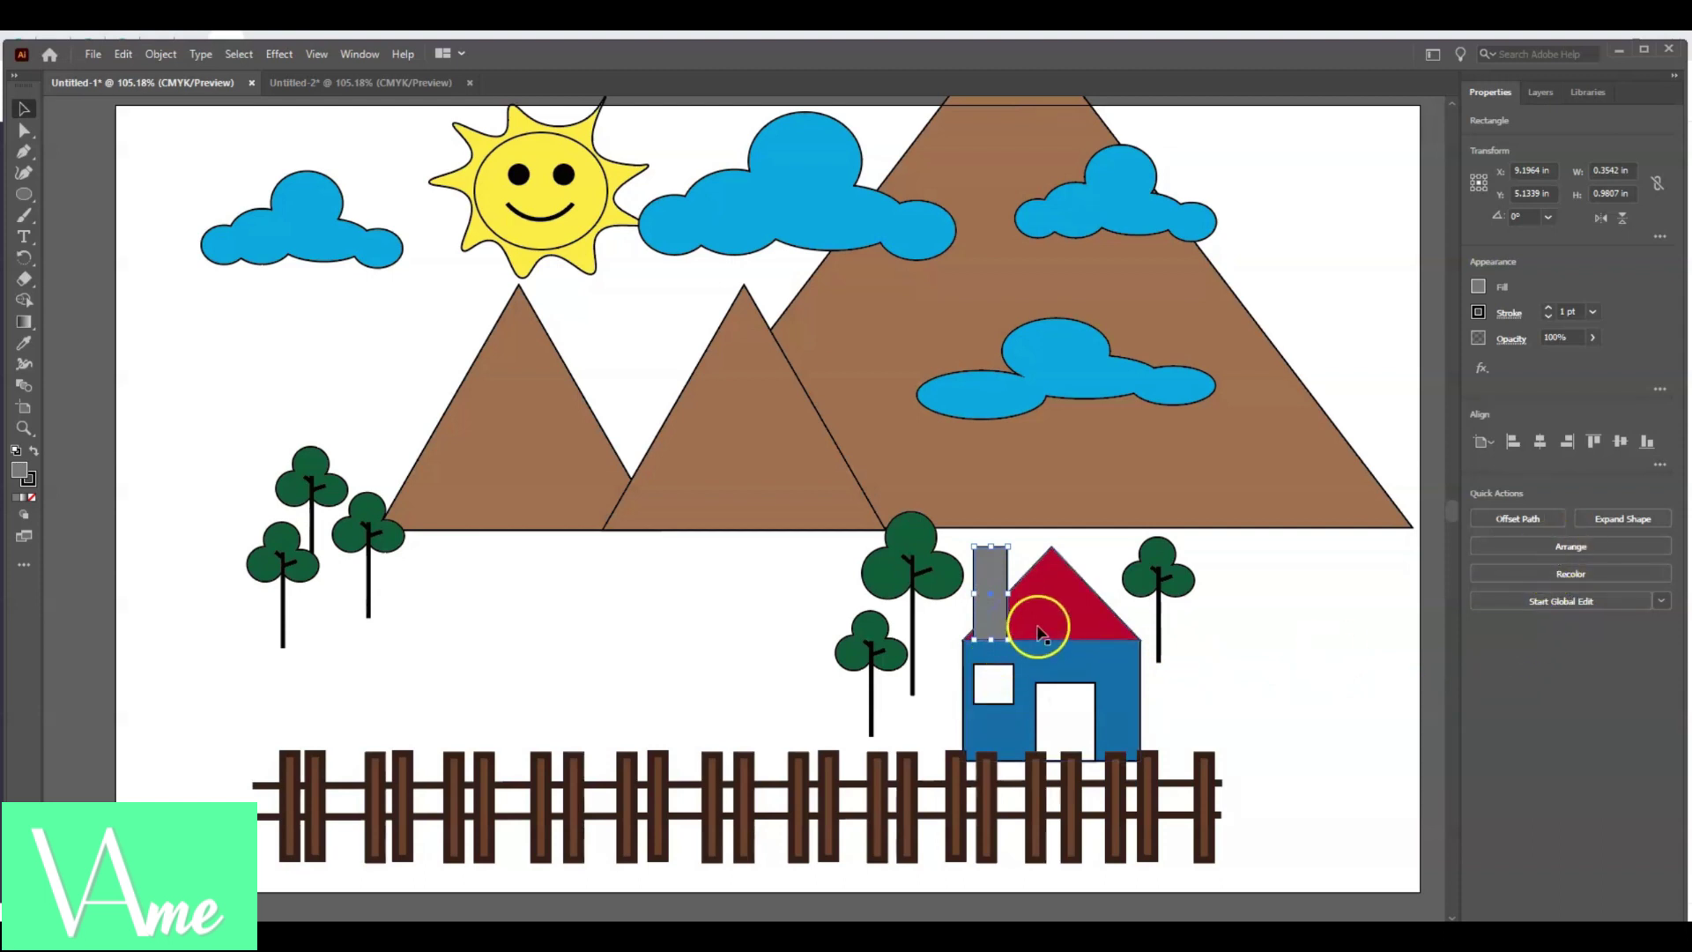
{"action": "left_click", "coordinate": [1529, 548]}
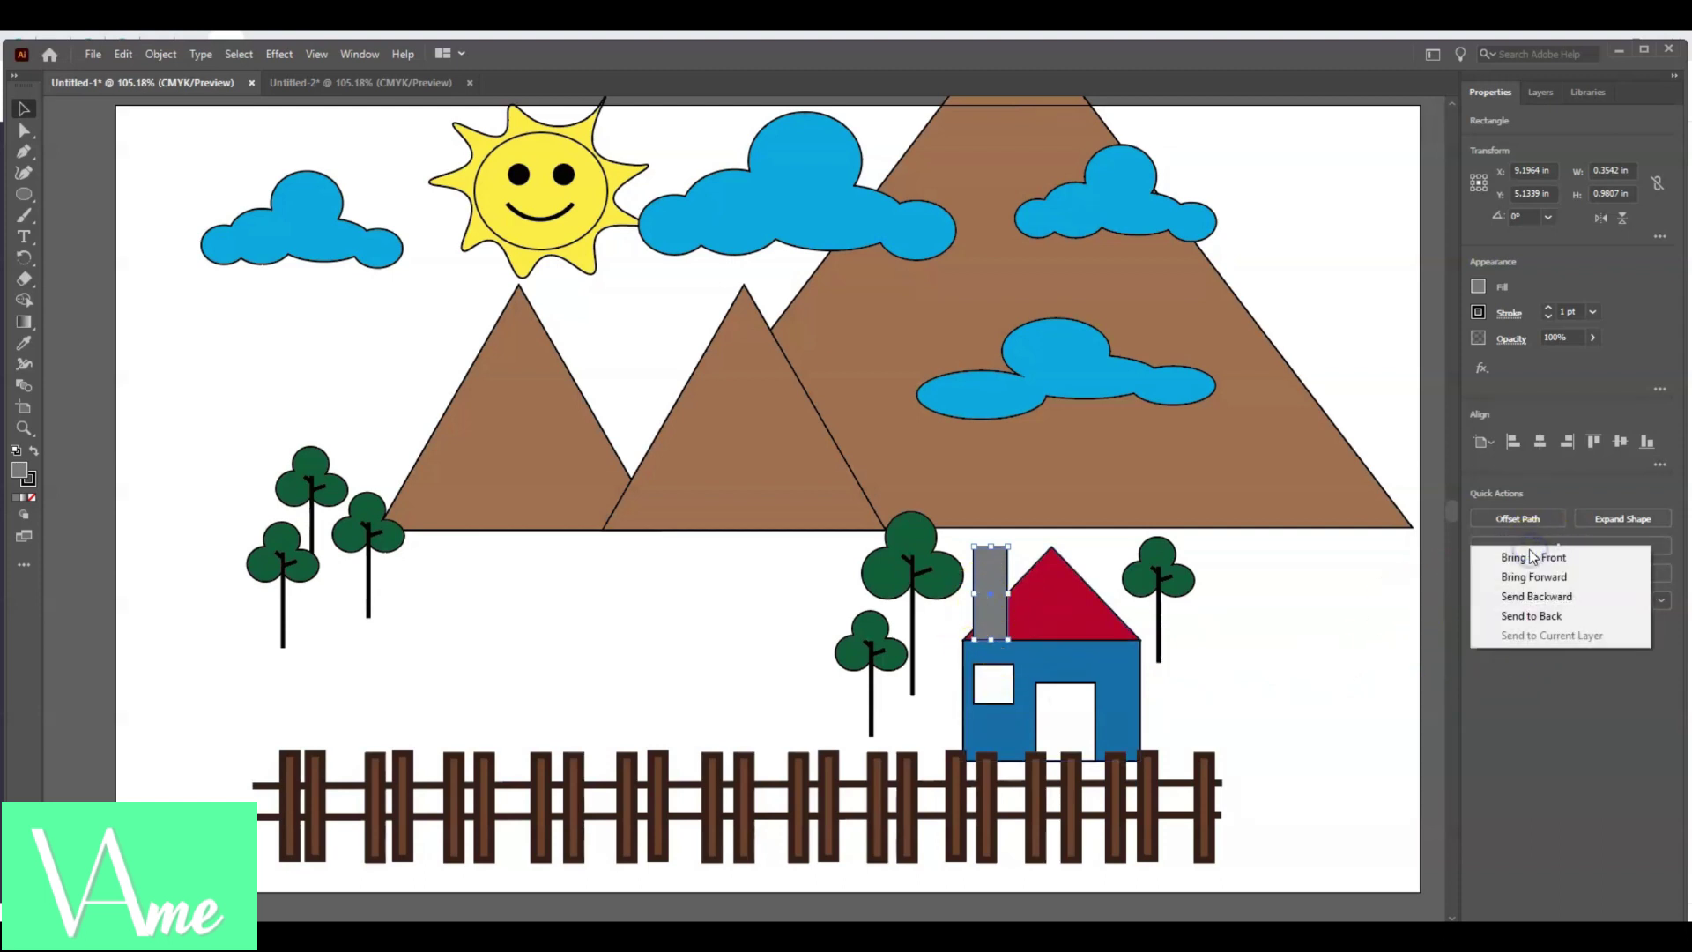
{"action": "left_click", "coordinate": [1546, 615]}
{"action": "left_click", "coordinate": [1278, 683]}
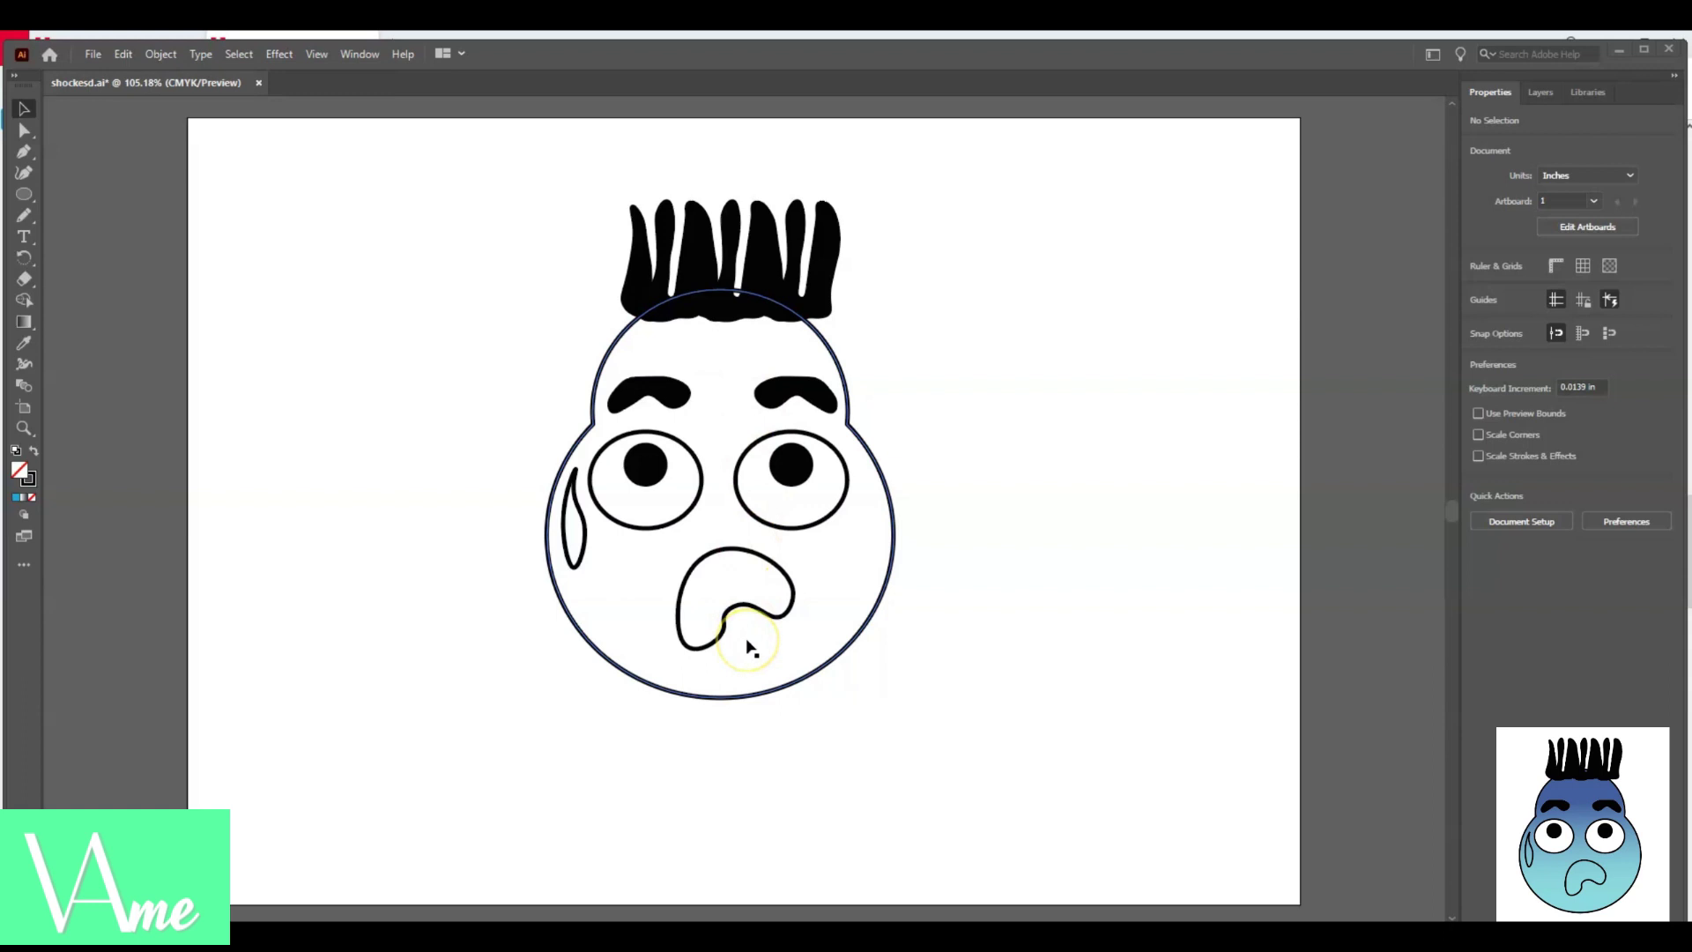
- In the shockesd.ai drawing, try the black-and-white and Orange, Yellow gradients on the head and fill it with the blue-to-white gradient swatch
{"action": "left_click", "coordinate": [25, 108]}
{"action": "left_click", "coordinate": [602, 377]}
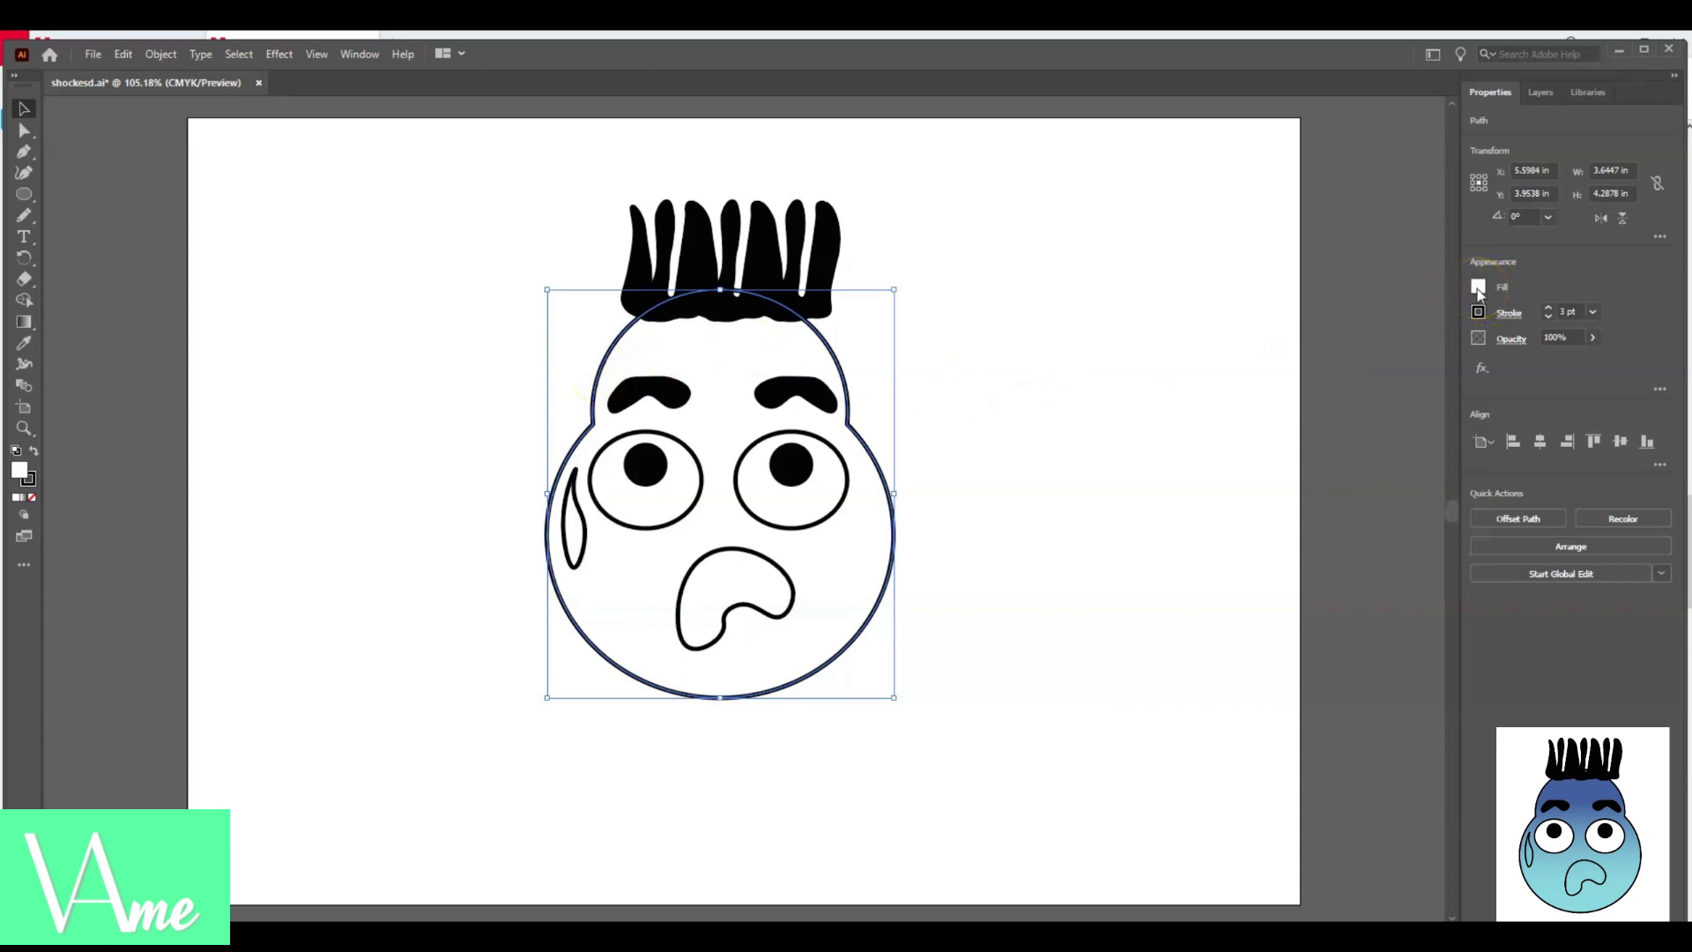
{"action": "left_click", "coordinate": [1478, 288]}
{"action": "left_click", "coordinate": [1399, 312]}
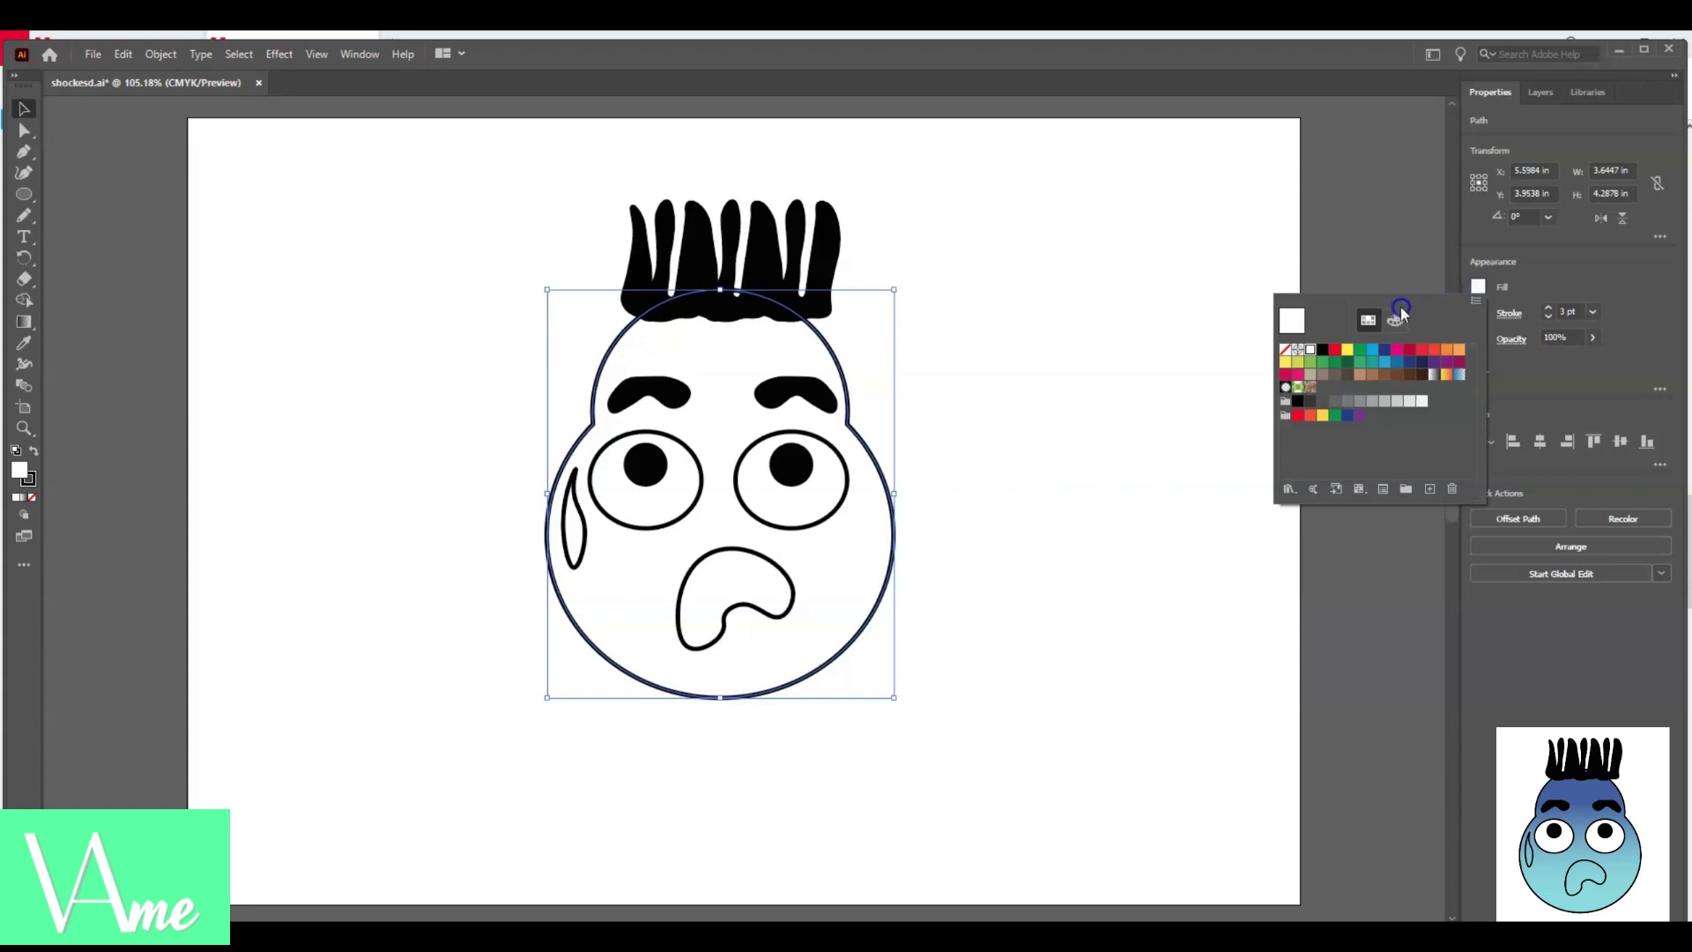
{"action": "left_click", "coordinate": [1433, 377]}
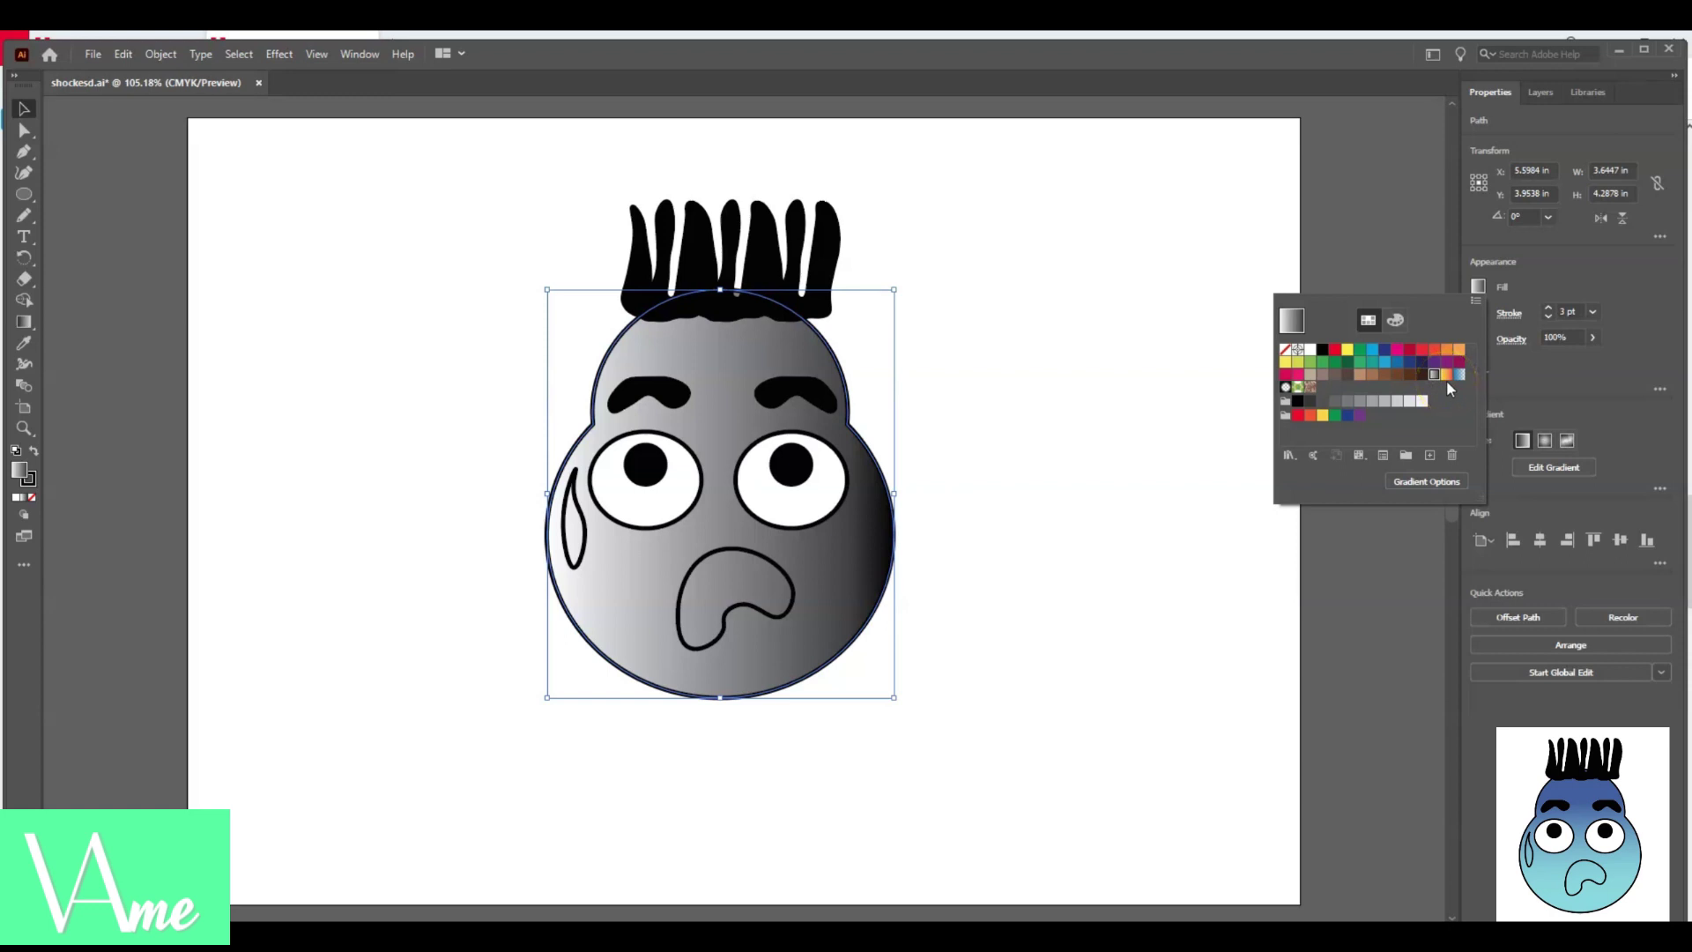
{"action": "left_click", "coordinate": [1447, 377]}
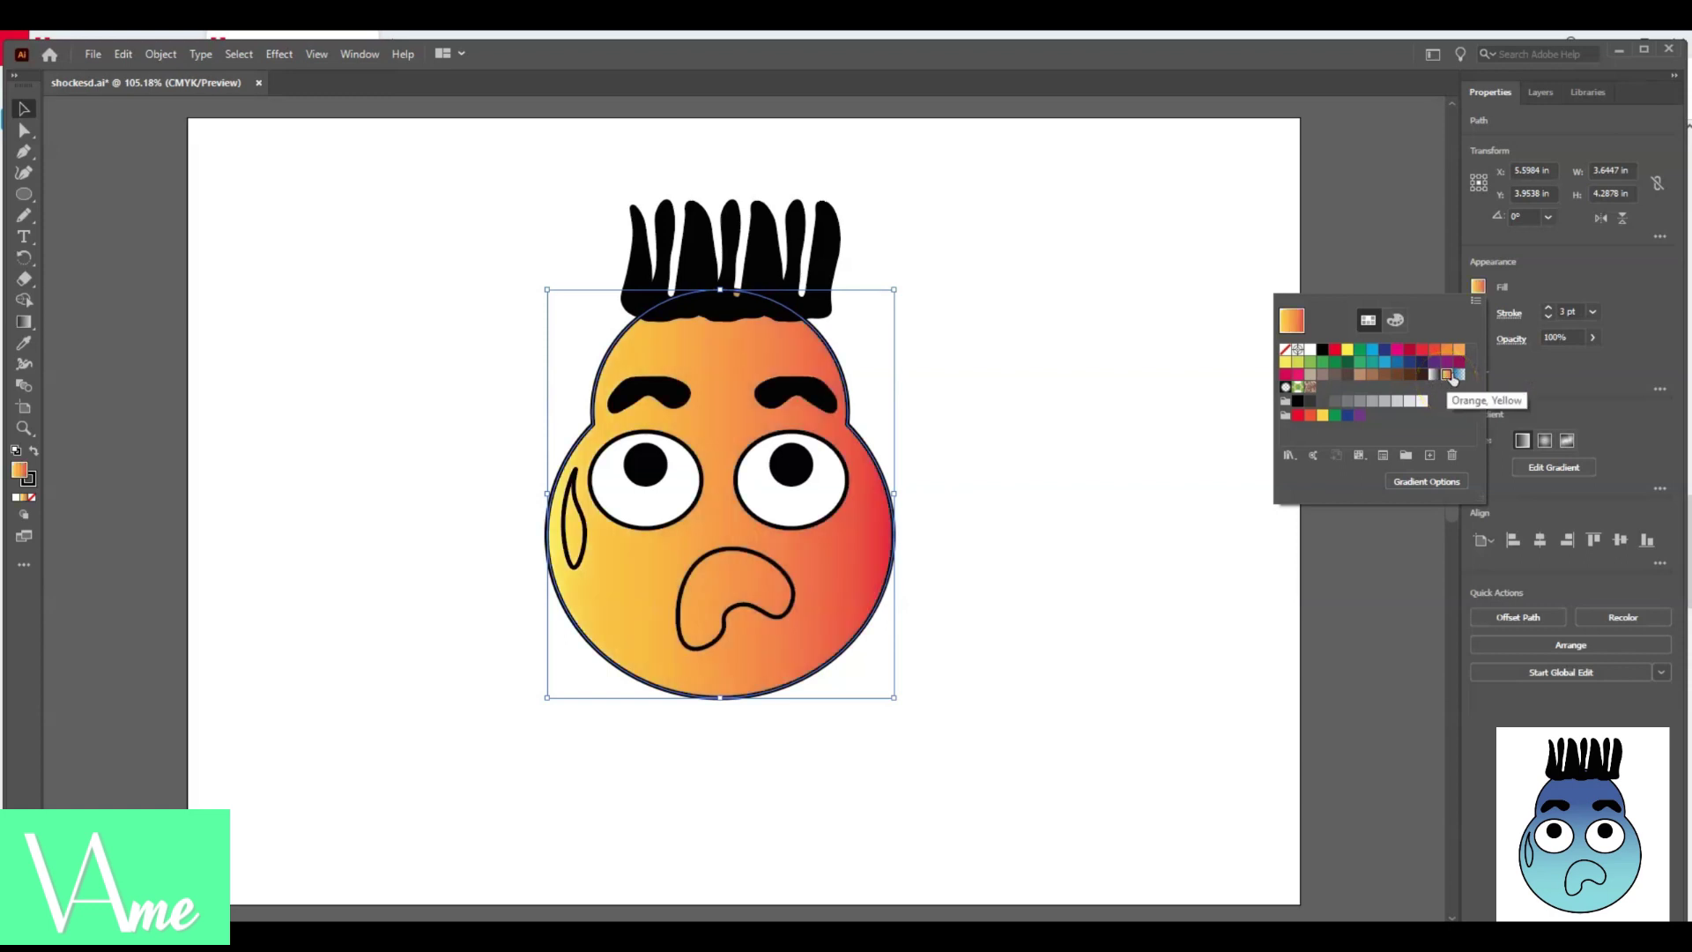
{"action": "left_click", "coordinate": [1460, 377]}
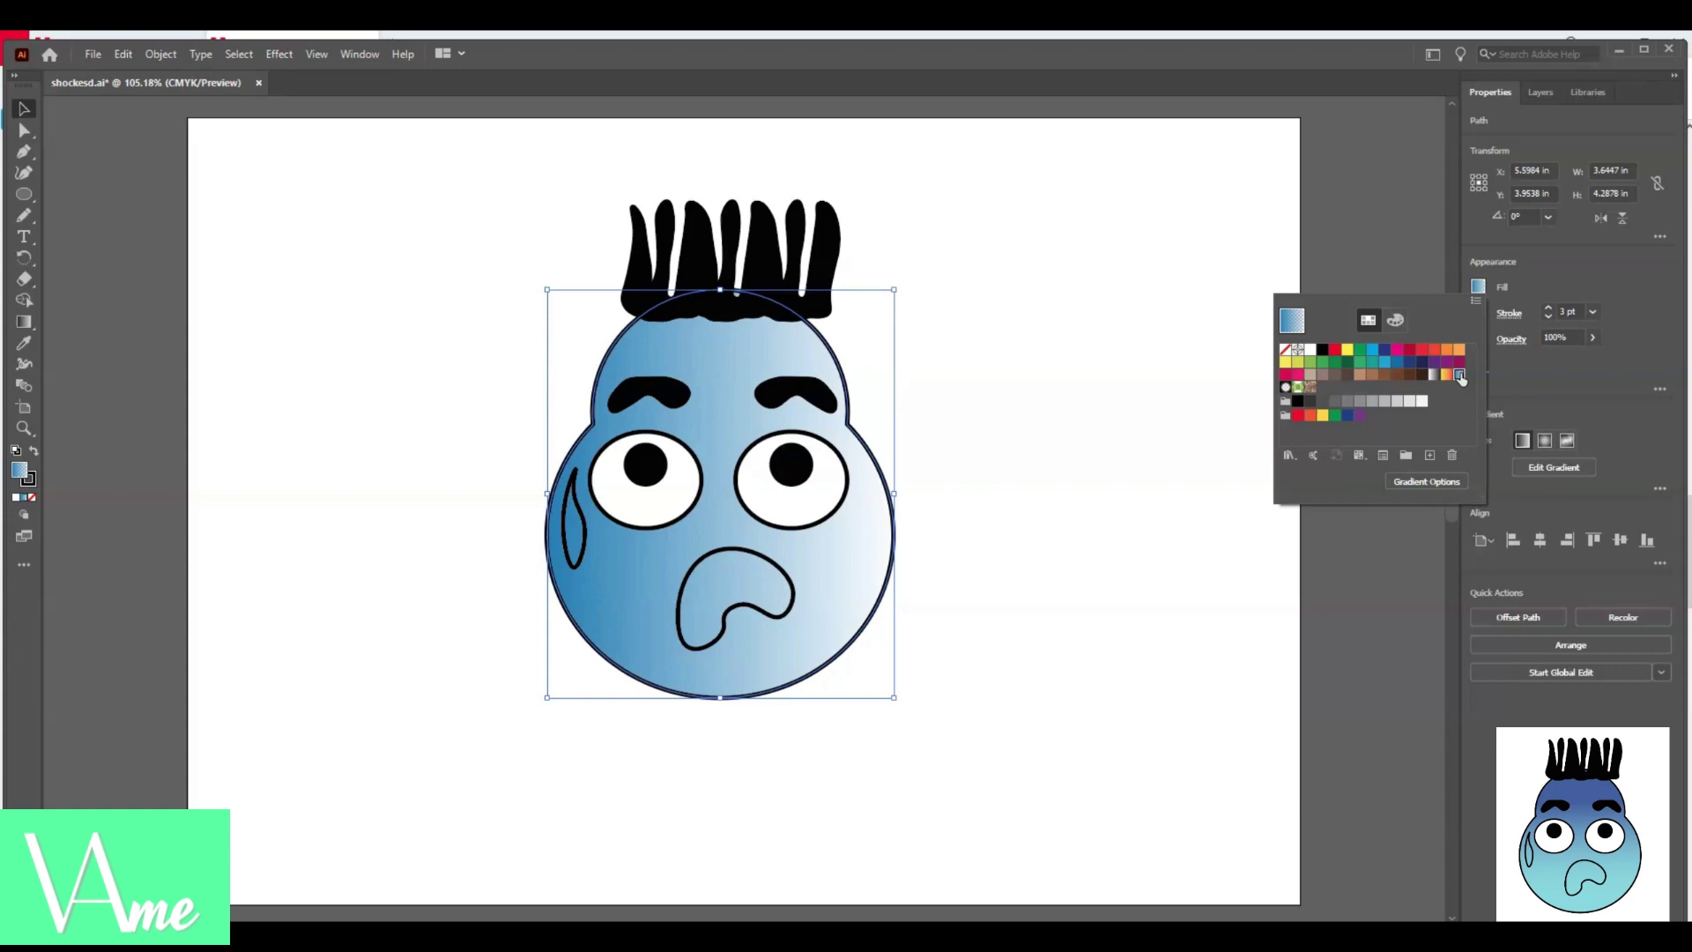
- Open the head's gradient options, try the radial and freeform gradient types, and return the fill to a linear gradient
{"action": "left_click", "coordinate": [1427, 482]}
{"action": "left_click", "coordinate": [1427, 482]}
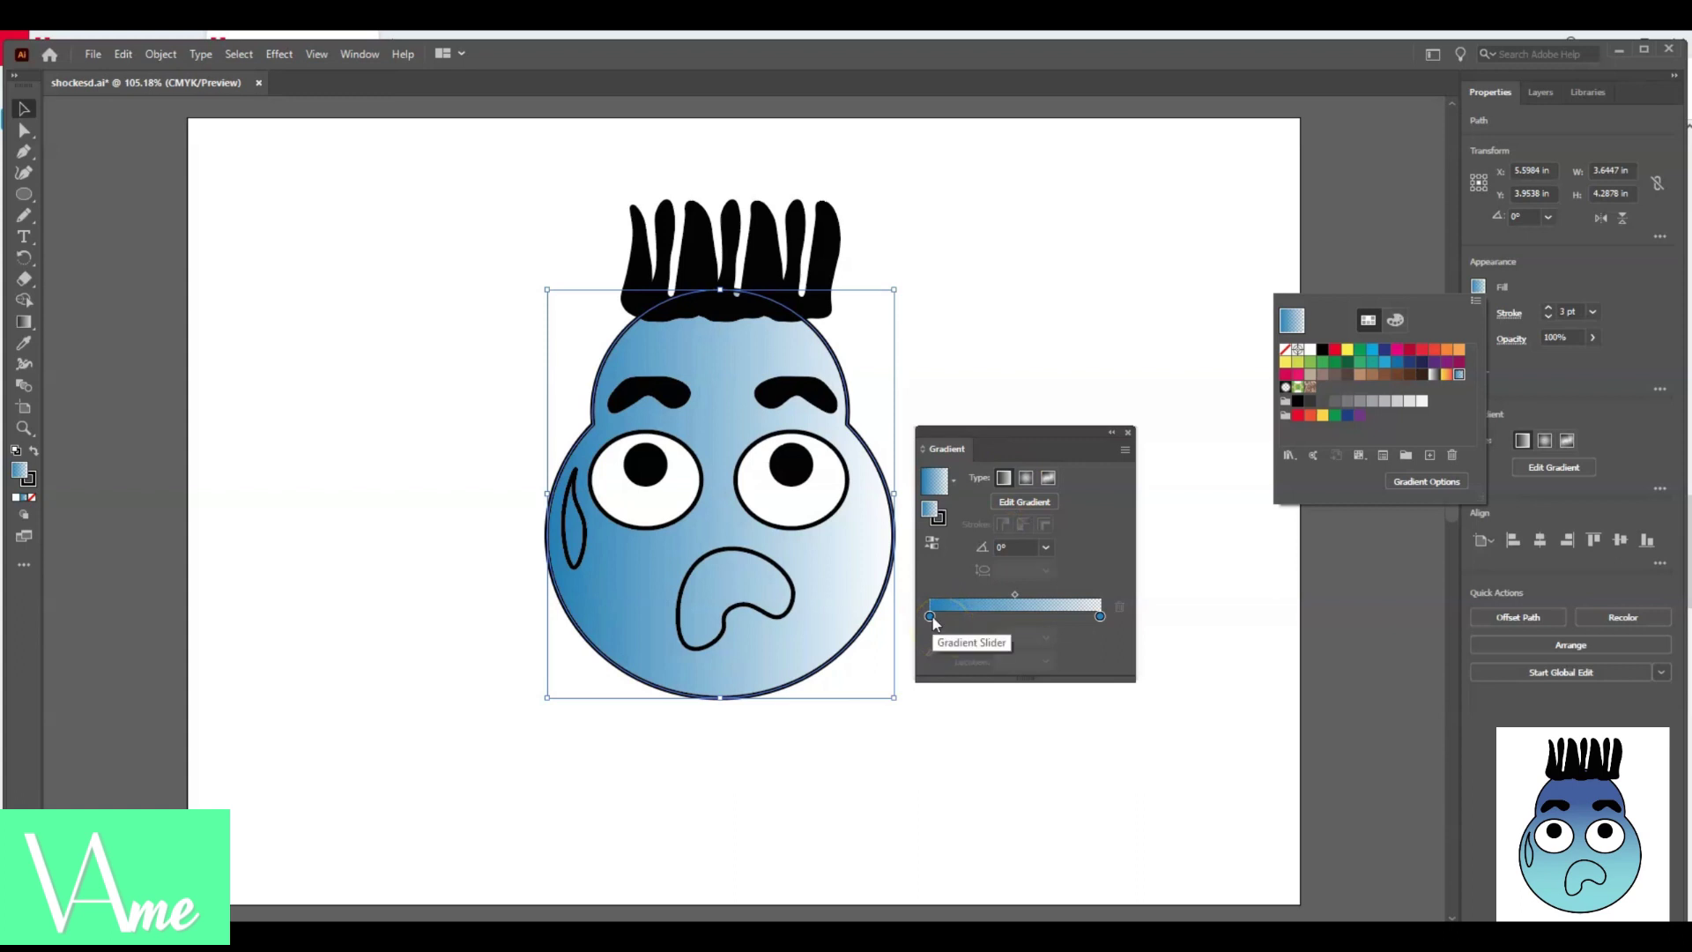
{"action": "left_click", "coordinate": [1026, 478]}
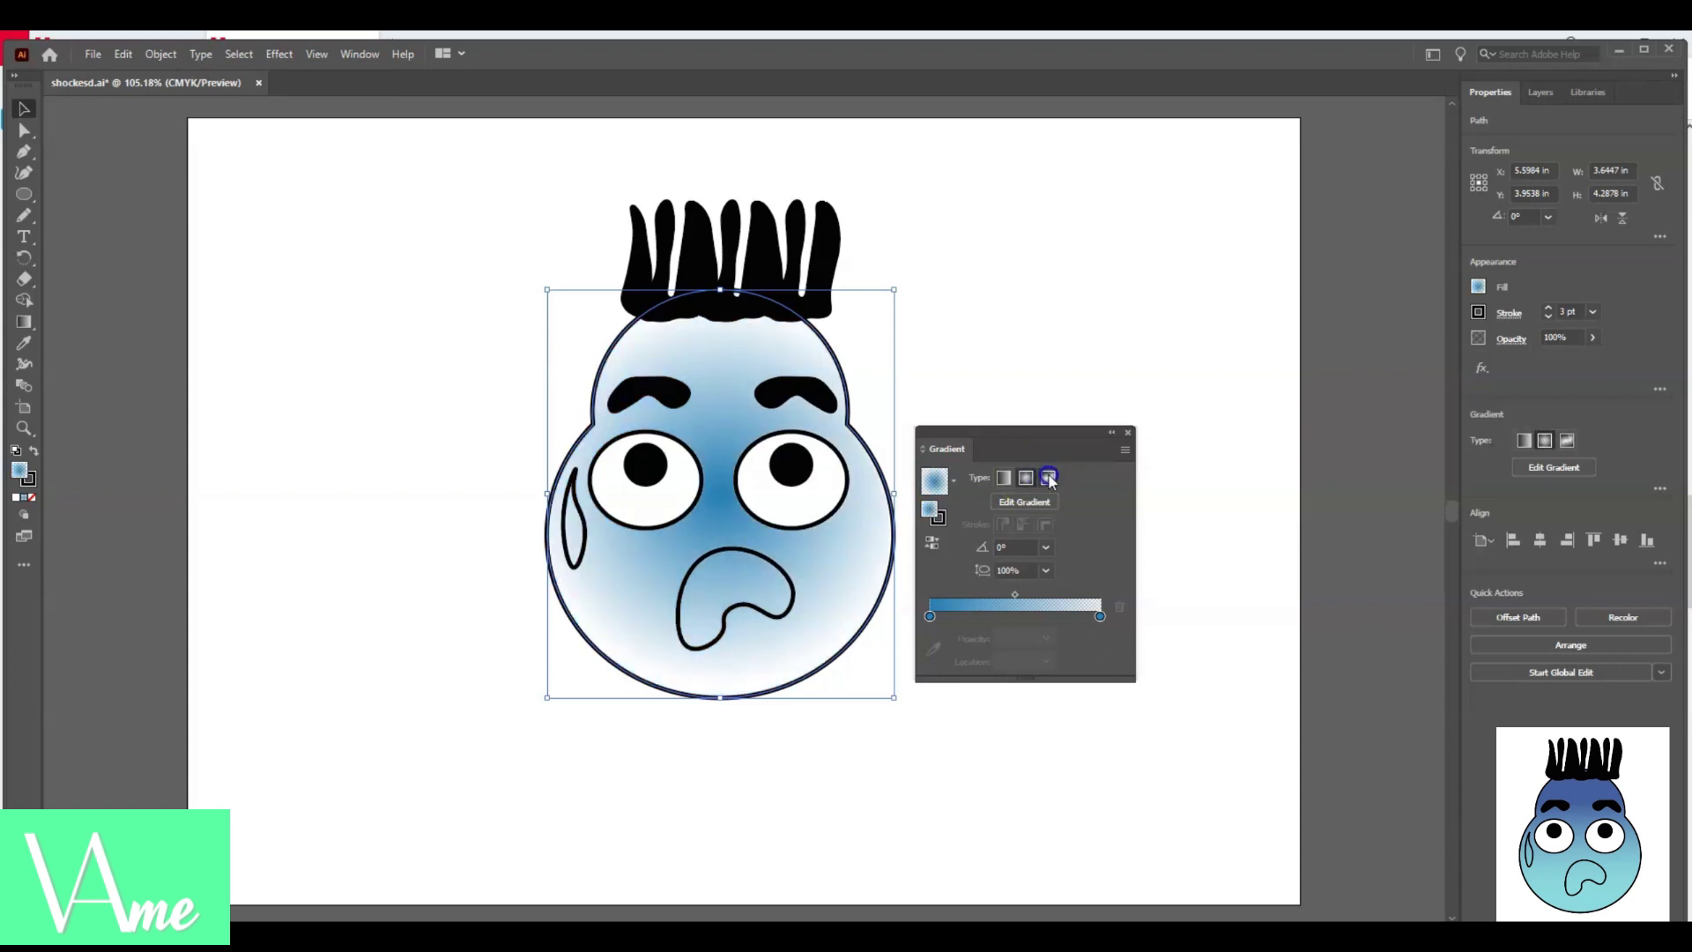
{"action": "left_click", "coordinate": [1049, 478]}
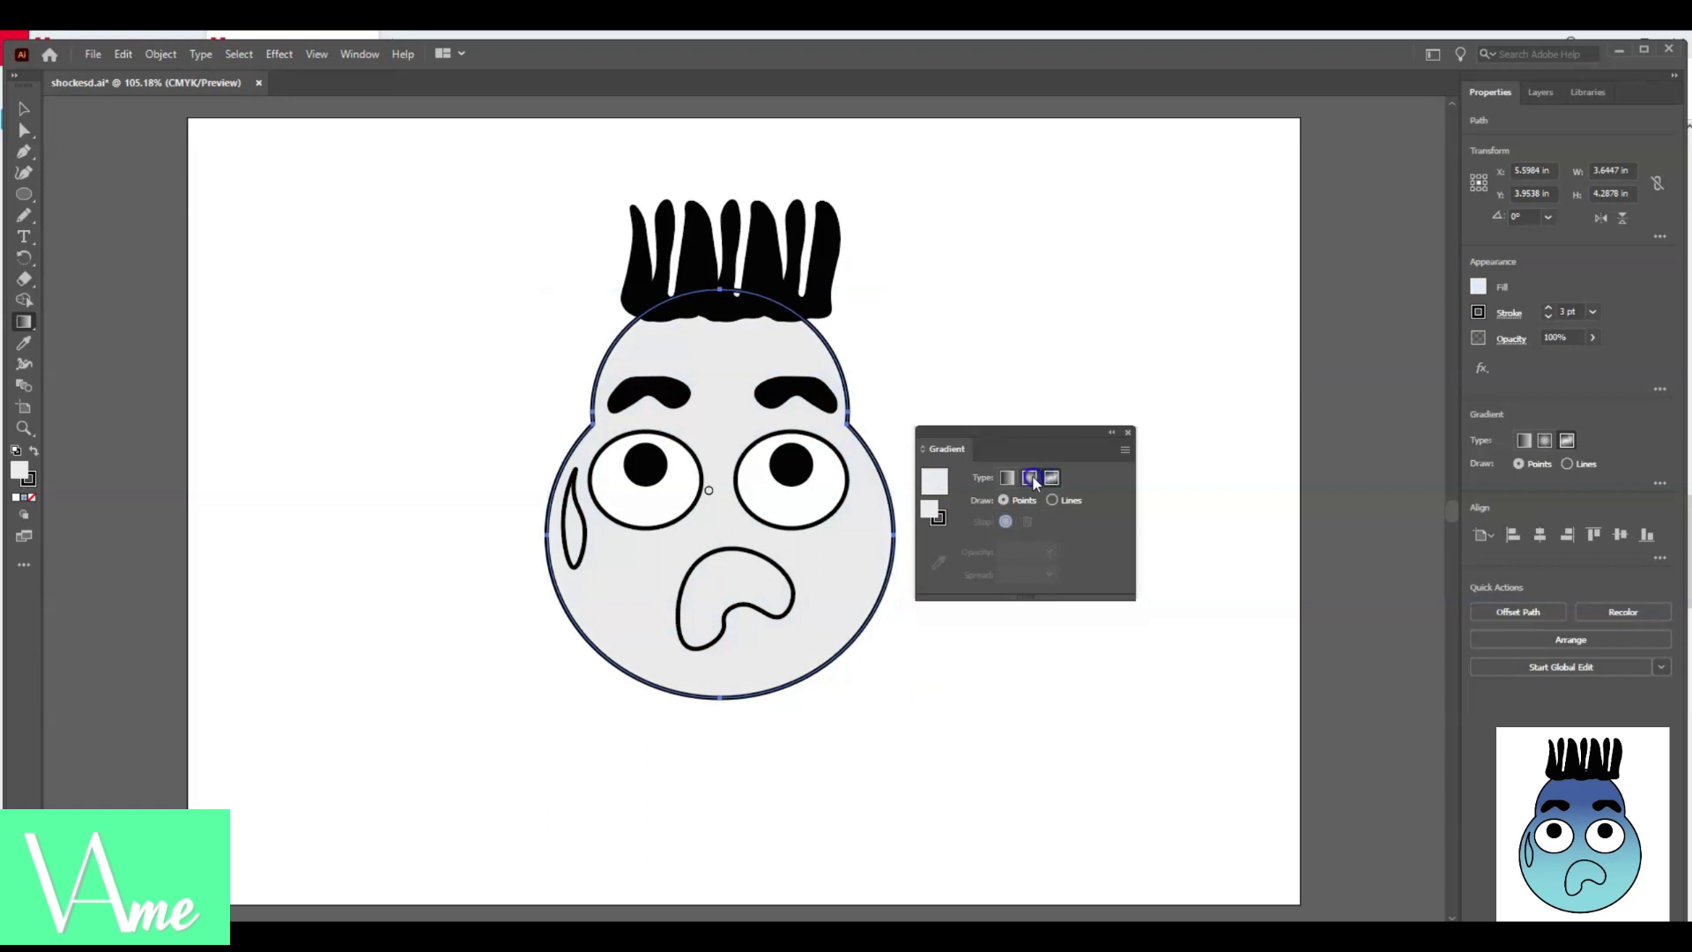
{"action": "left_click", "coordinate": [1031, 477]}
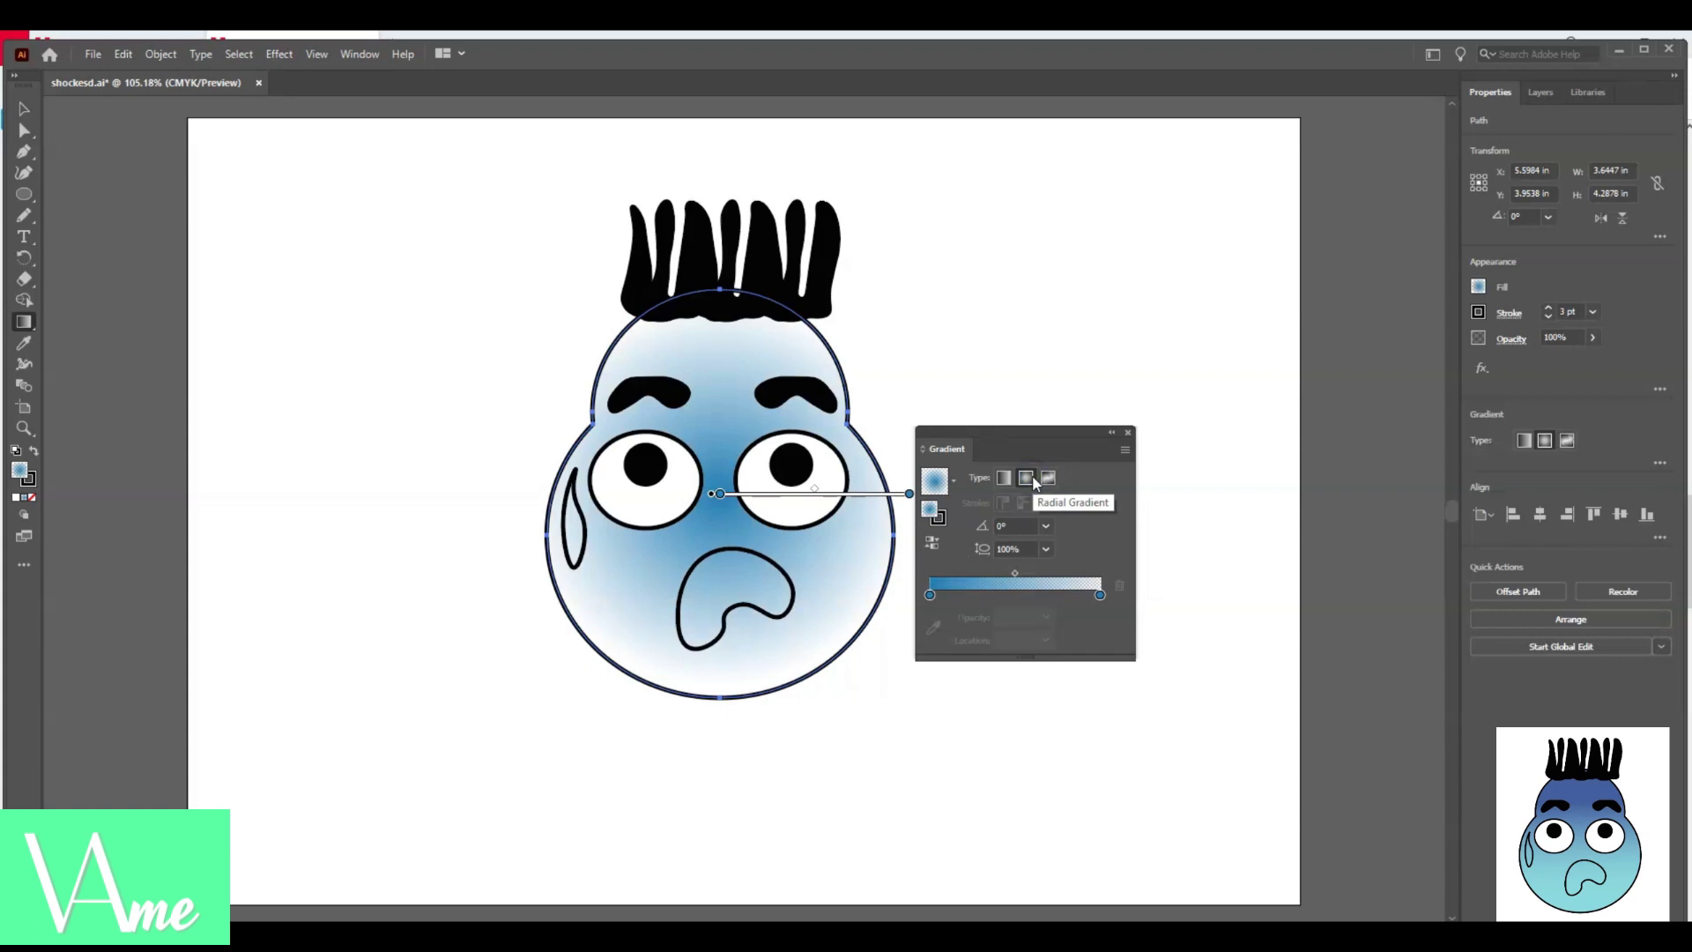
{"action": "left_click", "coordinate": [1004, 477]}
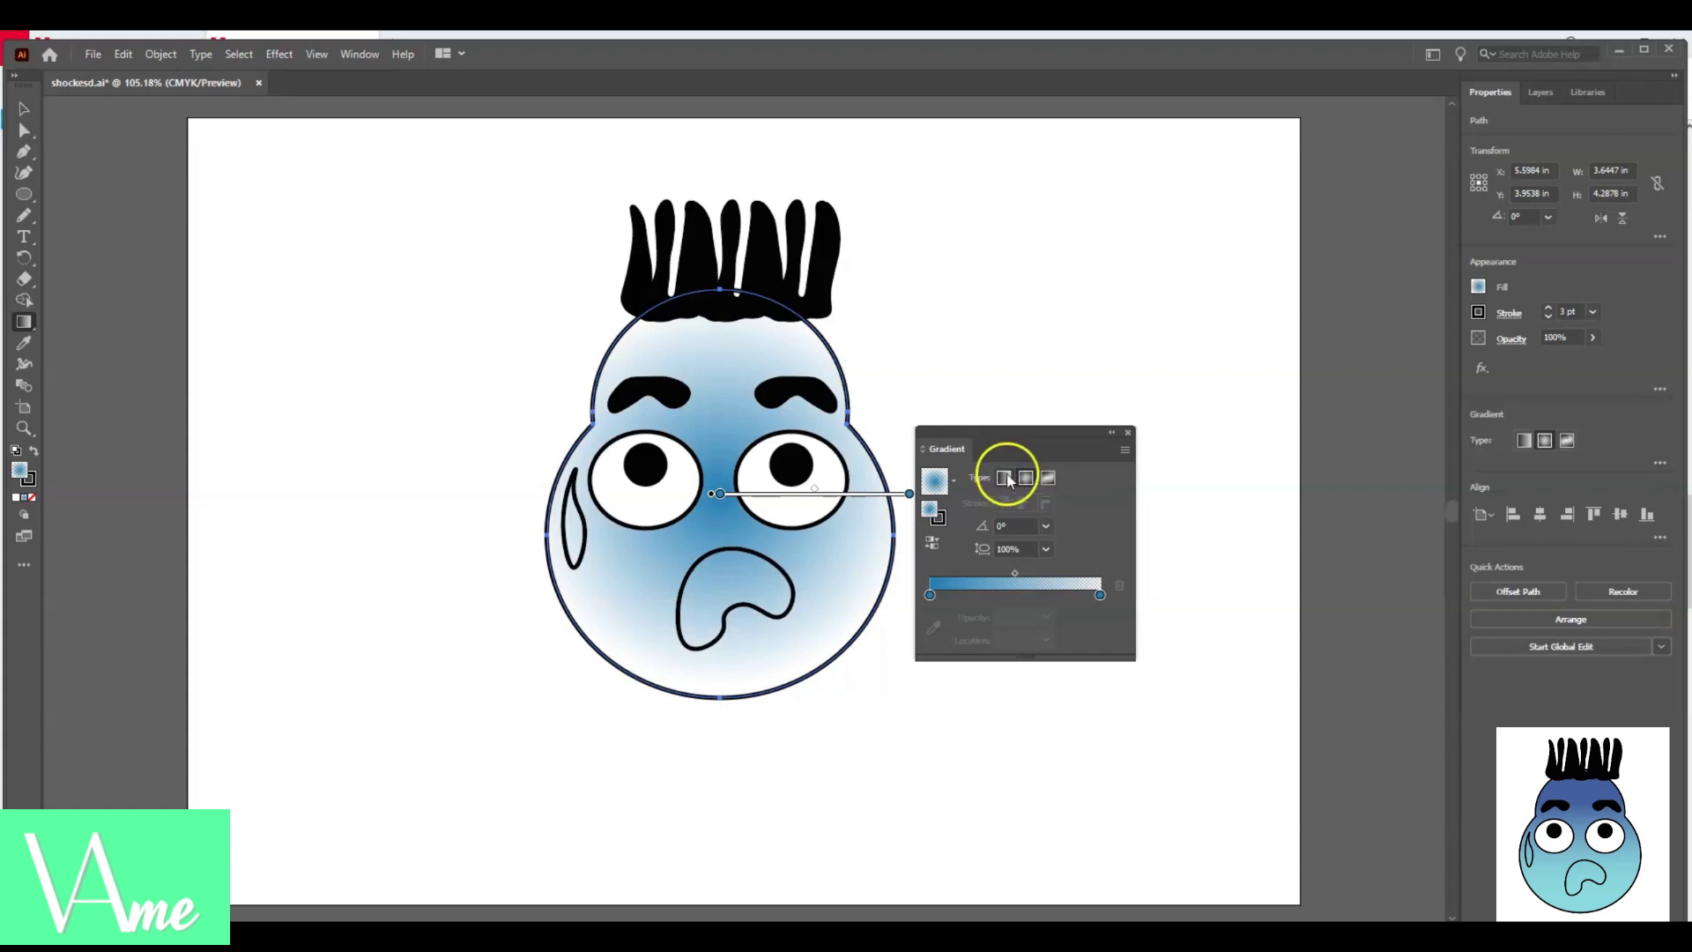
- Change the starting color stop of the head's linear gradient to a deeper blue, C 73.33, M 53.33, Y 0, K 0
{"action": "left_click", "coordinate": [931, 595]}
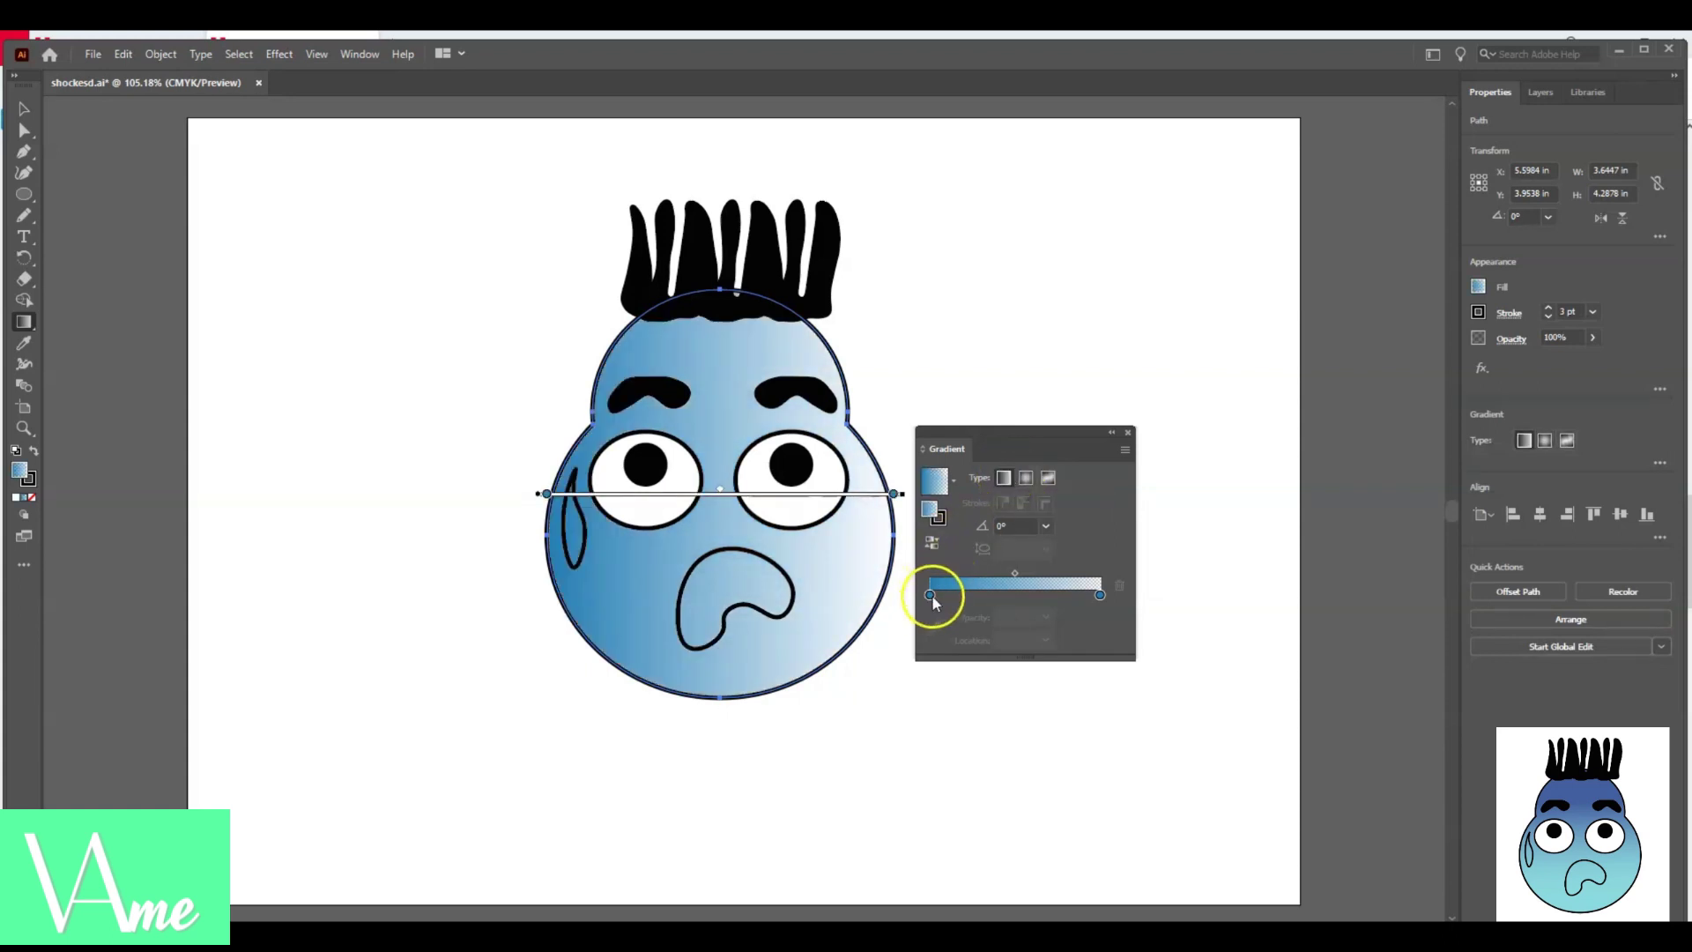
{"action": "double_click", "coordinate": [931, 596]}
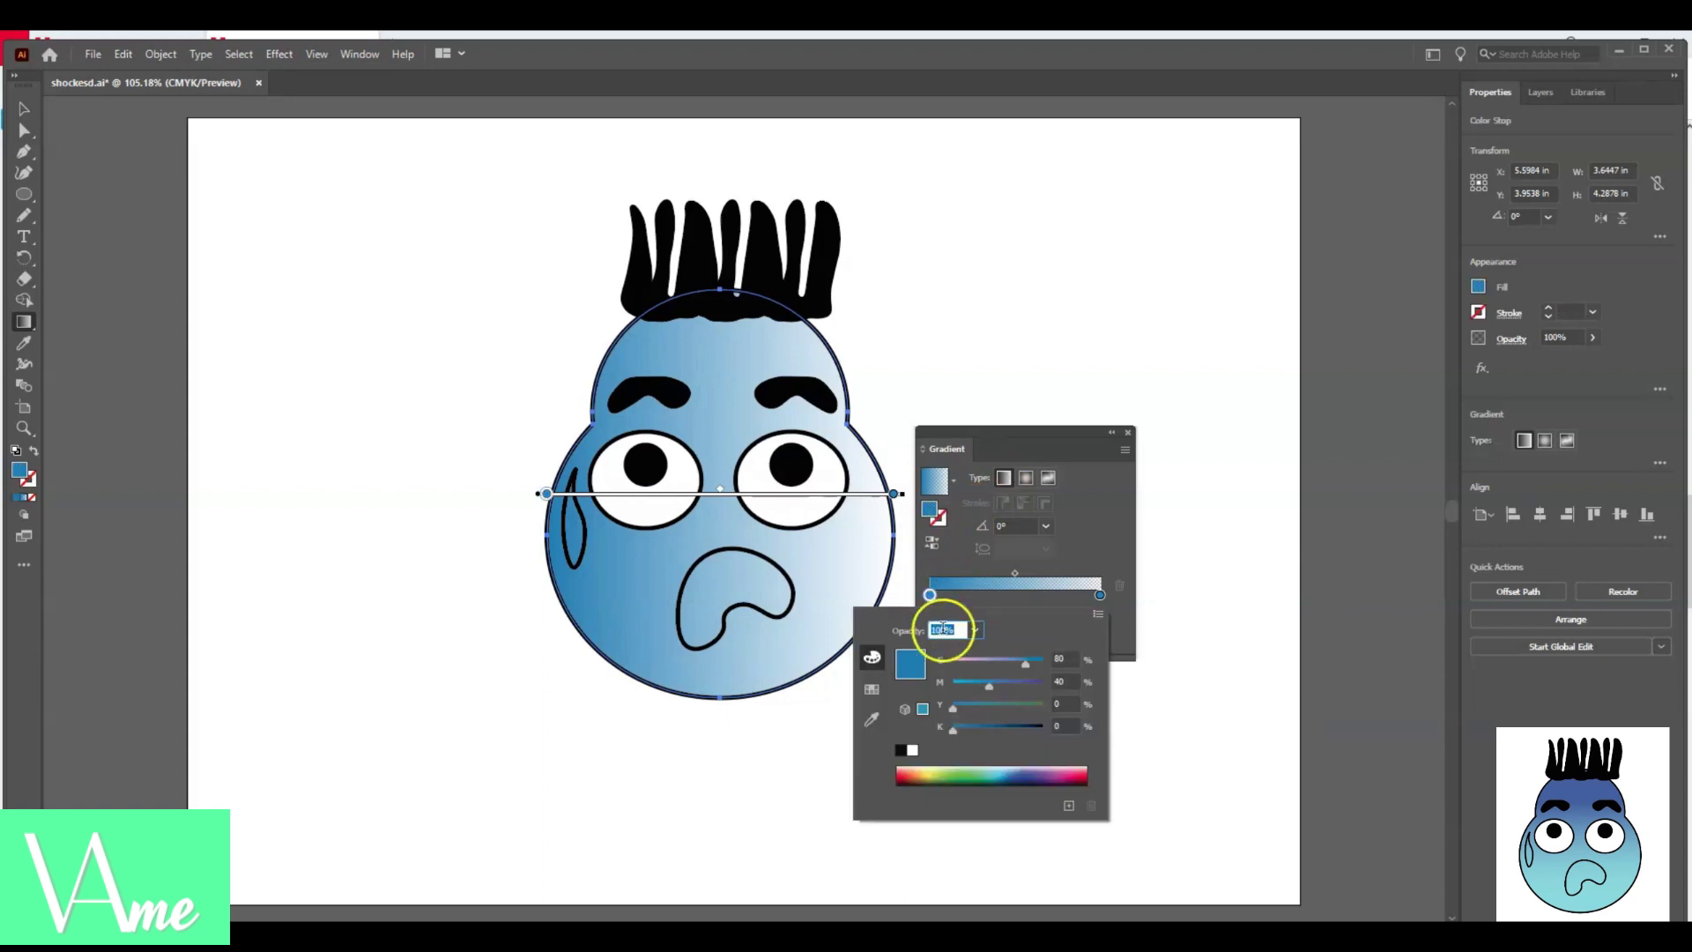
{"action": "left_click", "coordinate": [1014, 772]}
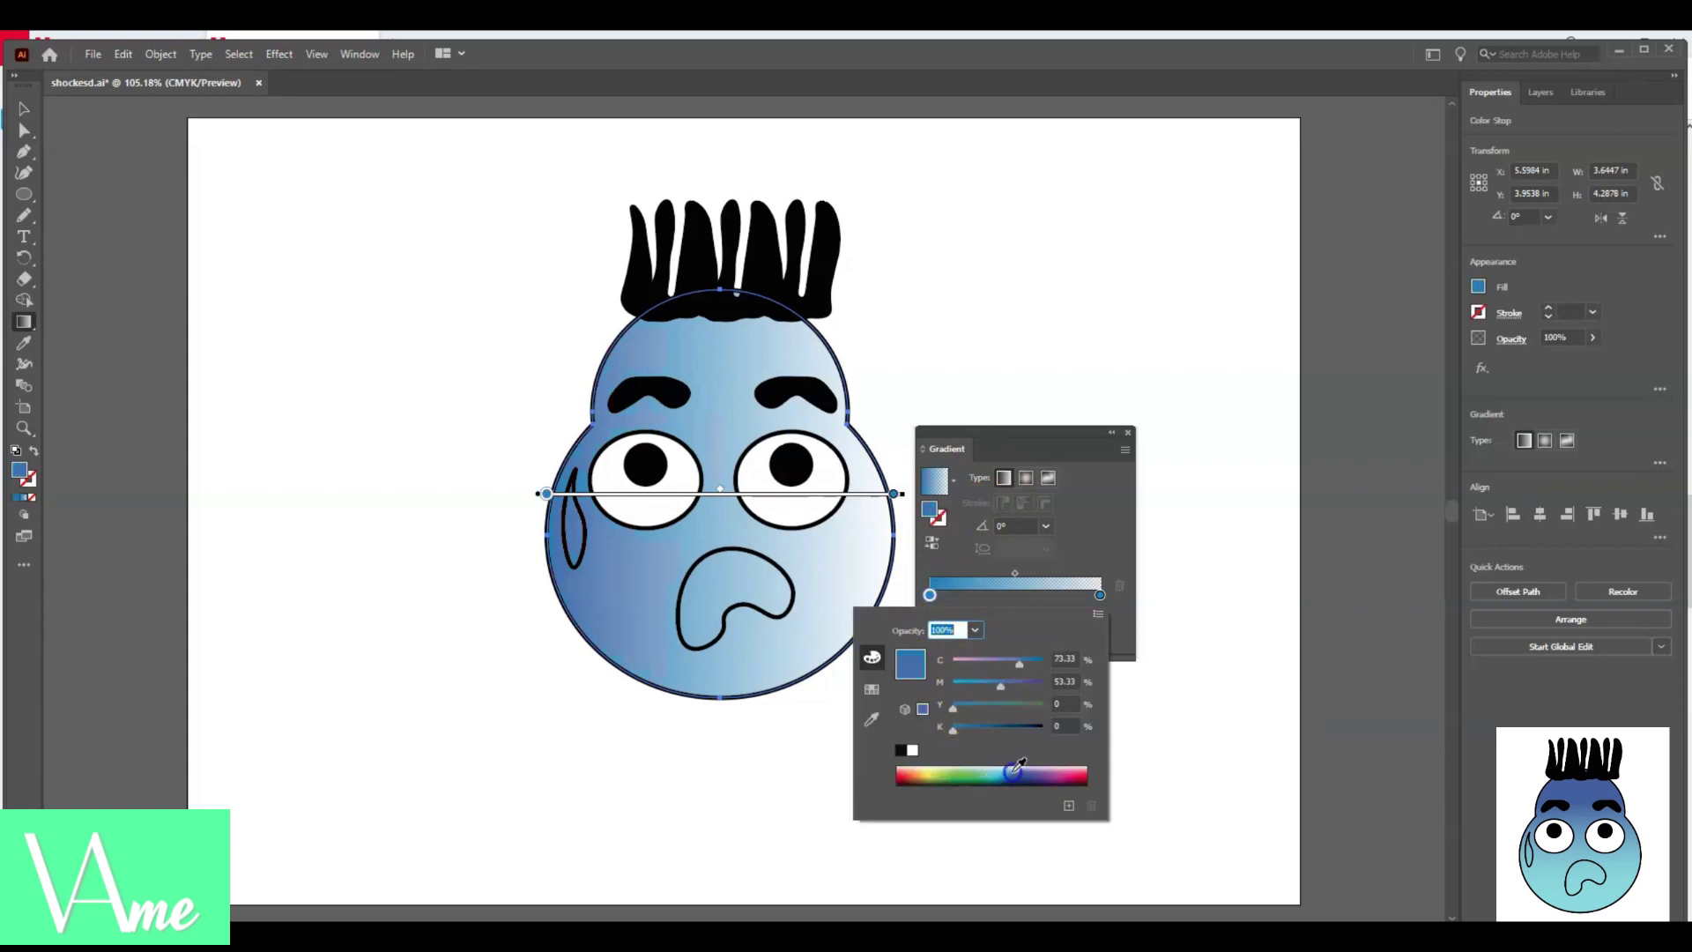
- Change the ending color stop of the head's gradient to light blue with C 48.63 and close the gradient options
{"action": "left_click", "coordinate": [1103, 597]}
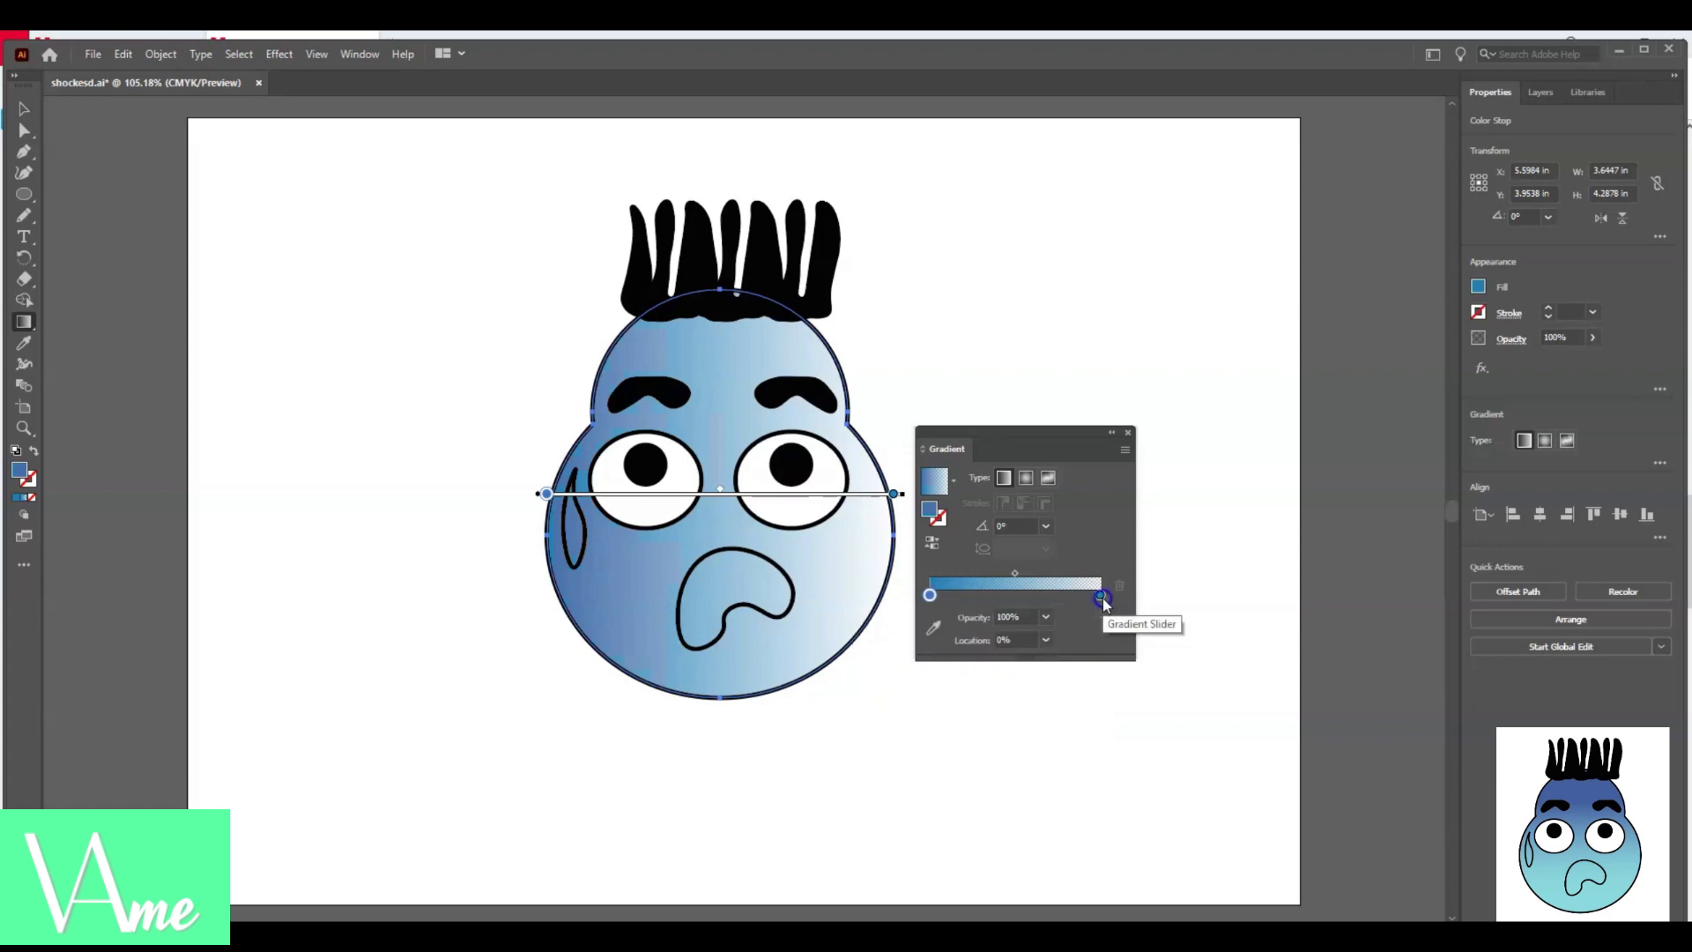
{"action": "double_click", "coordinate": [1101, 596]}
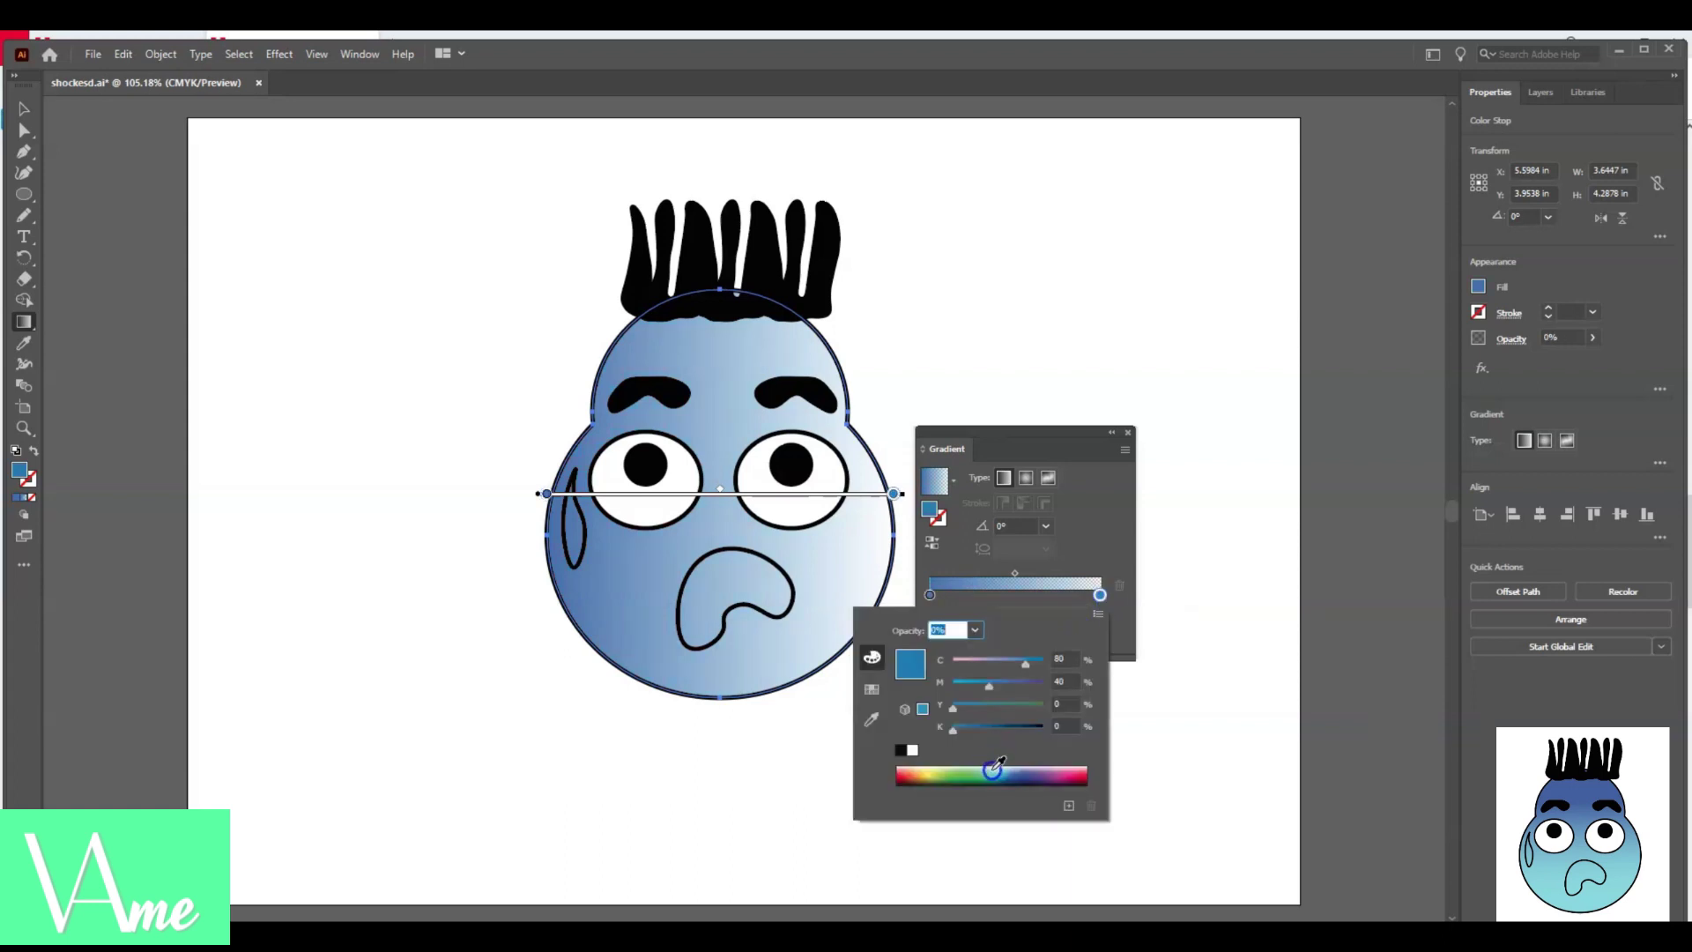
{"action": "left_click", "coordinate": [999, 770]}
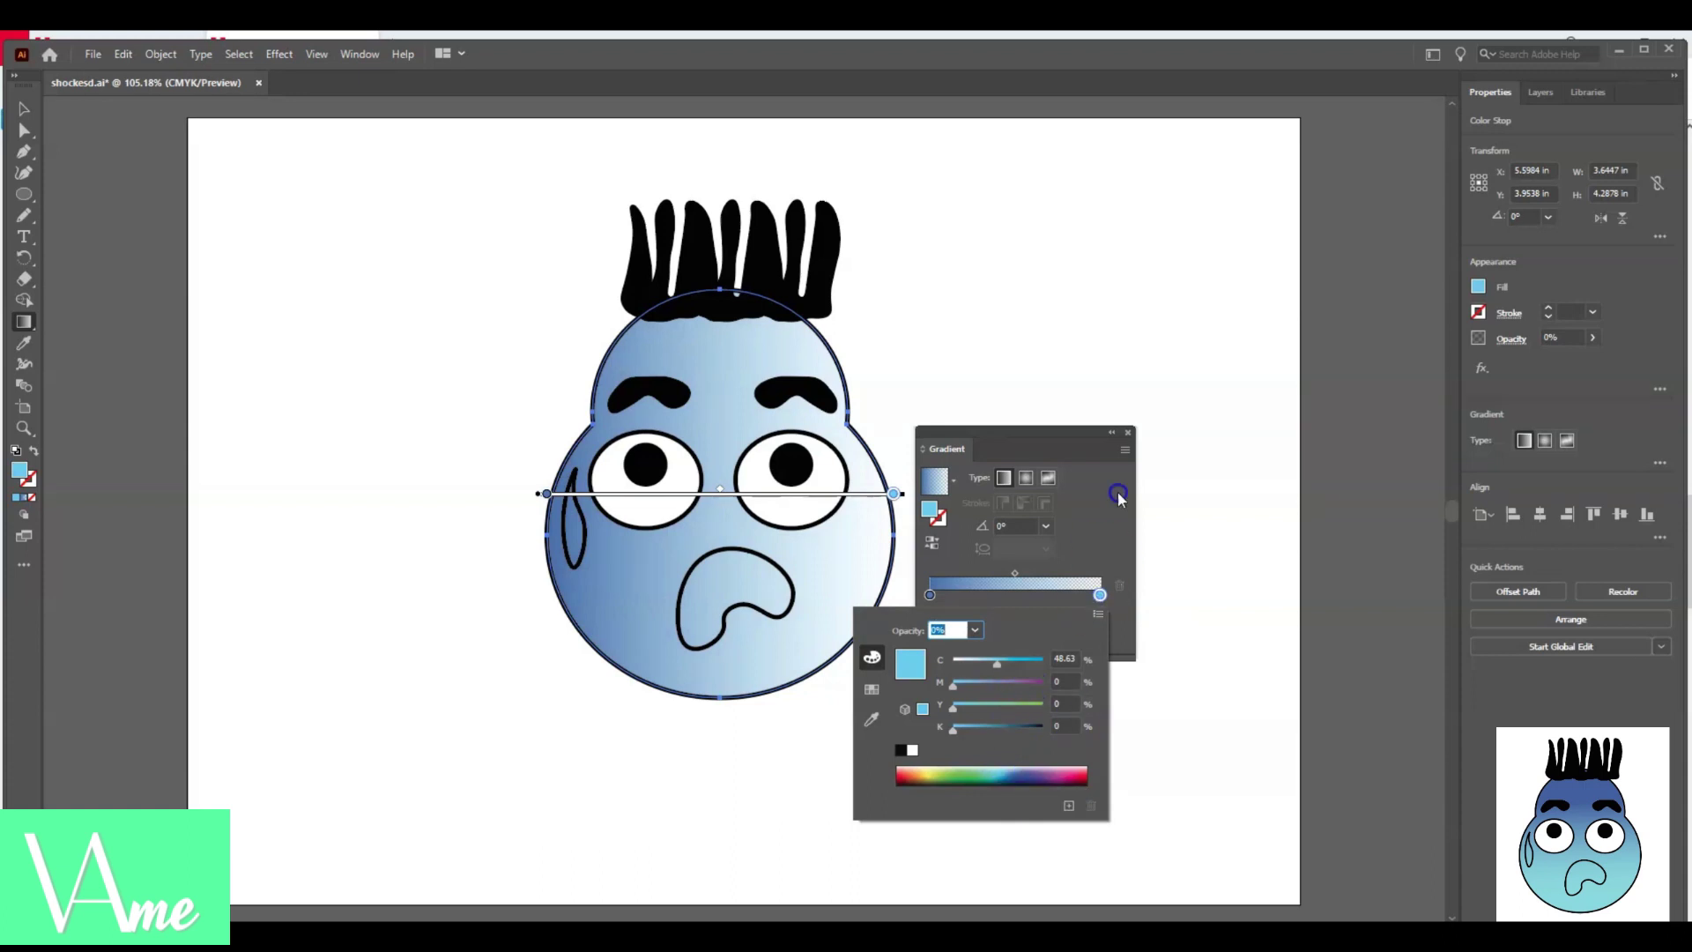
{"action": "left_click", "coordinate": [1174, 529]}
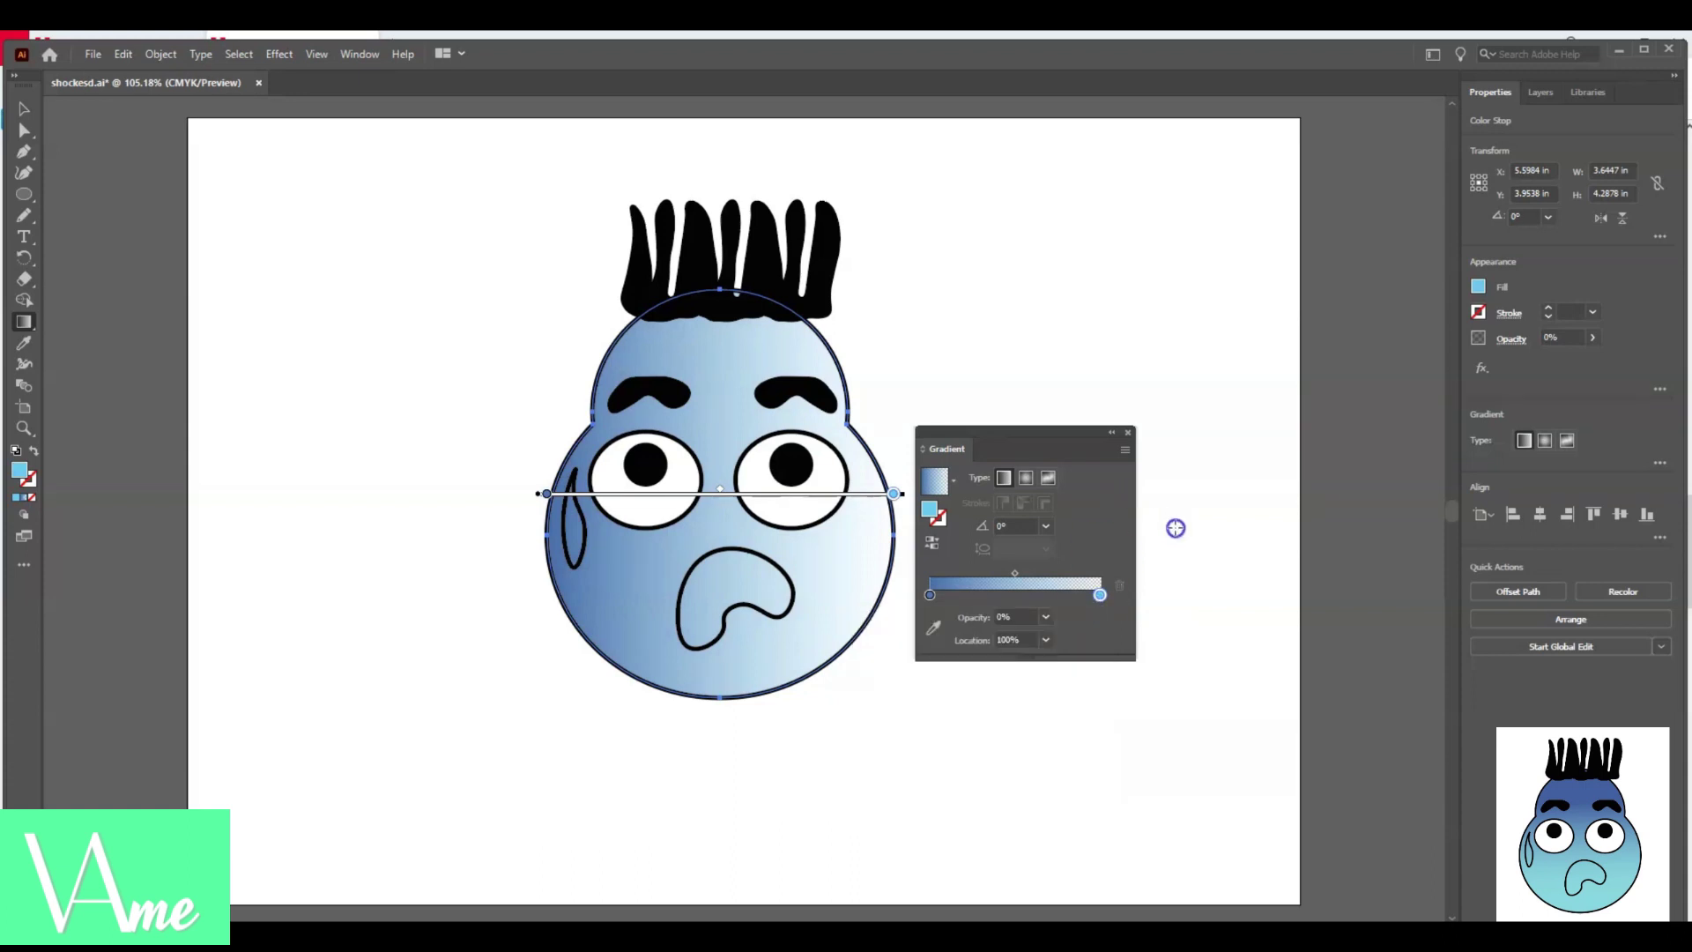
{"action": "left_click", "coordinate": [1127, 432]}
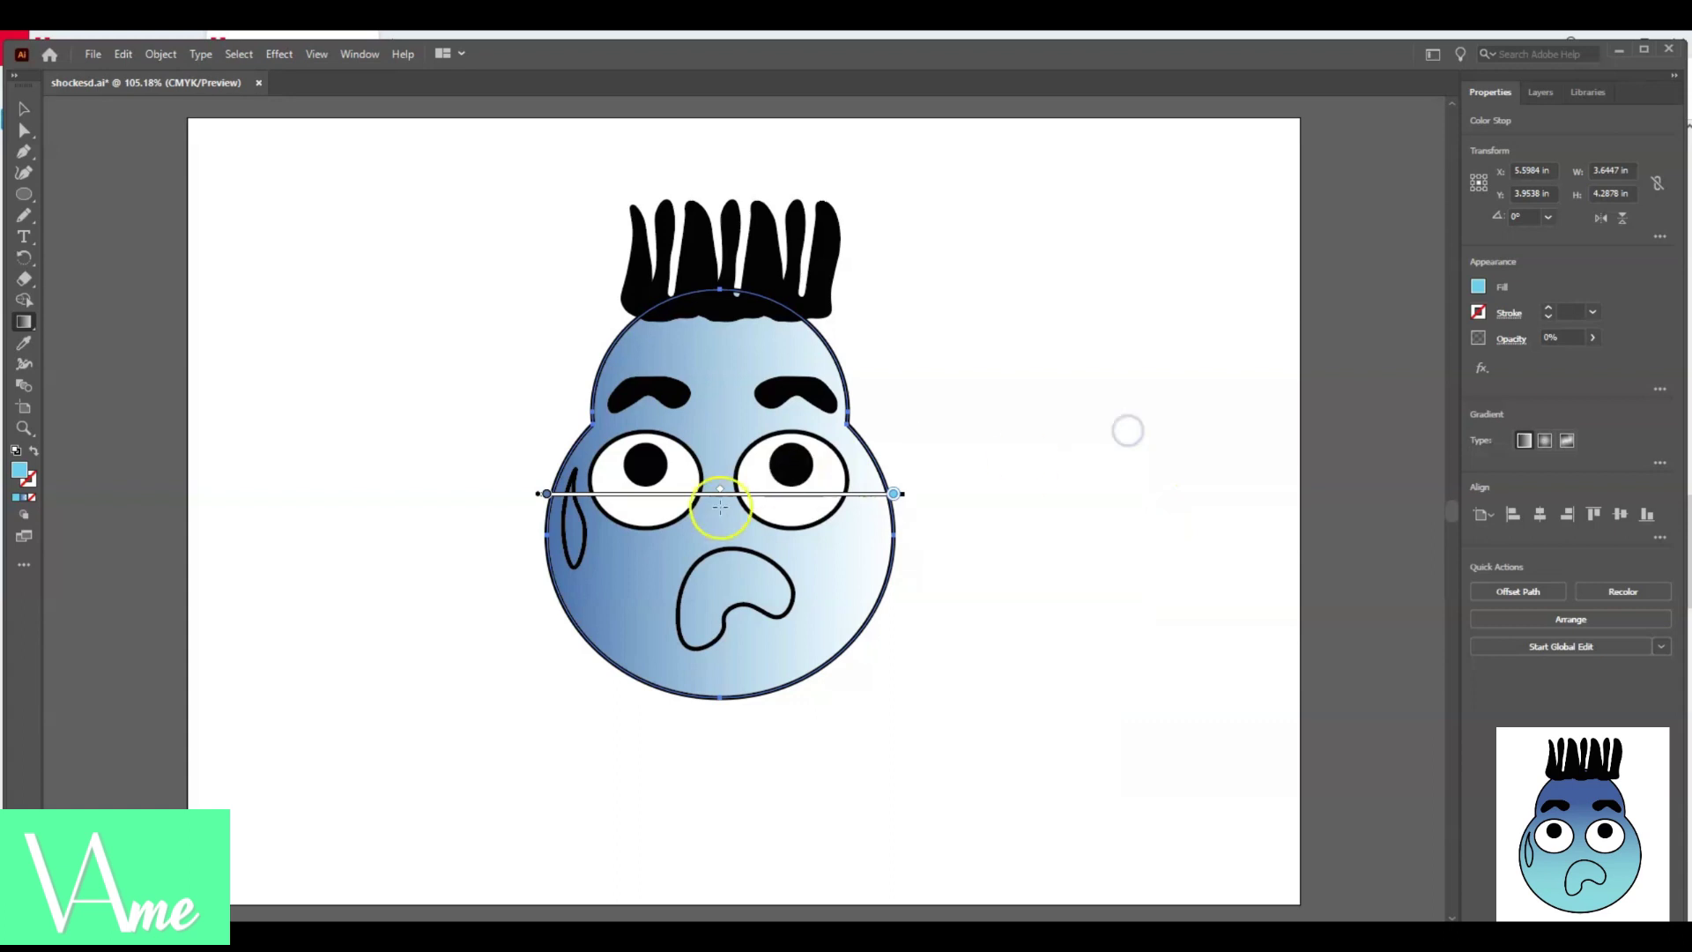
- Try running the head's gradient vertically from mouth to above the hair, and redraw it downward from the forehead to the chin
{"action": "left_click", "coordinate": [33, 326]}
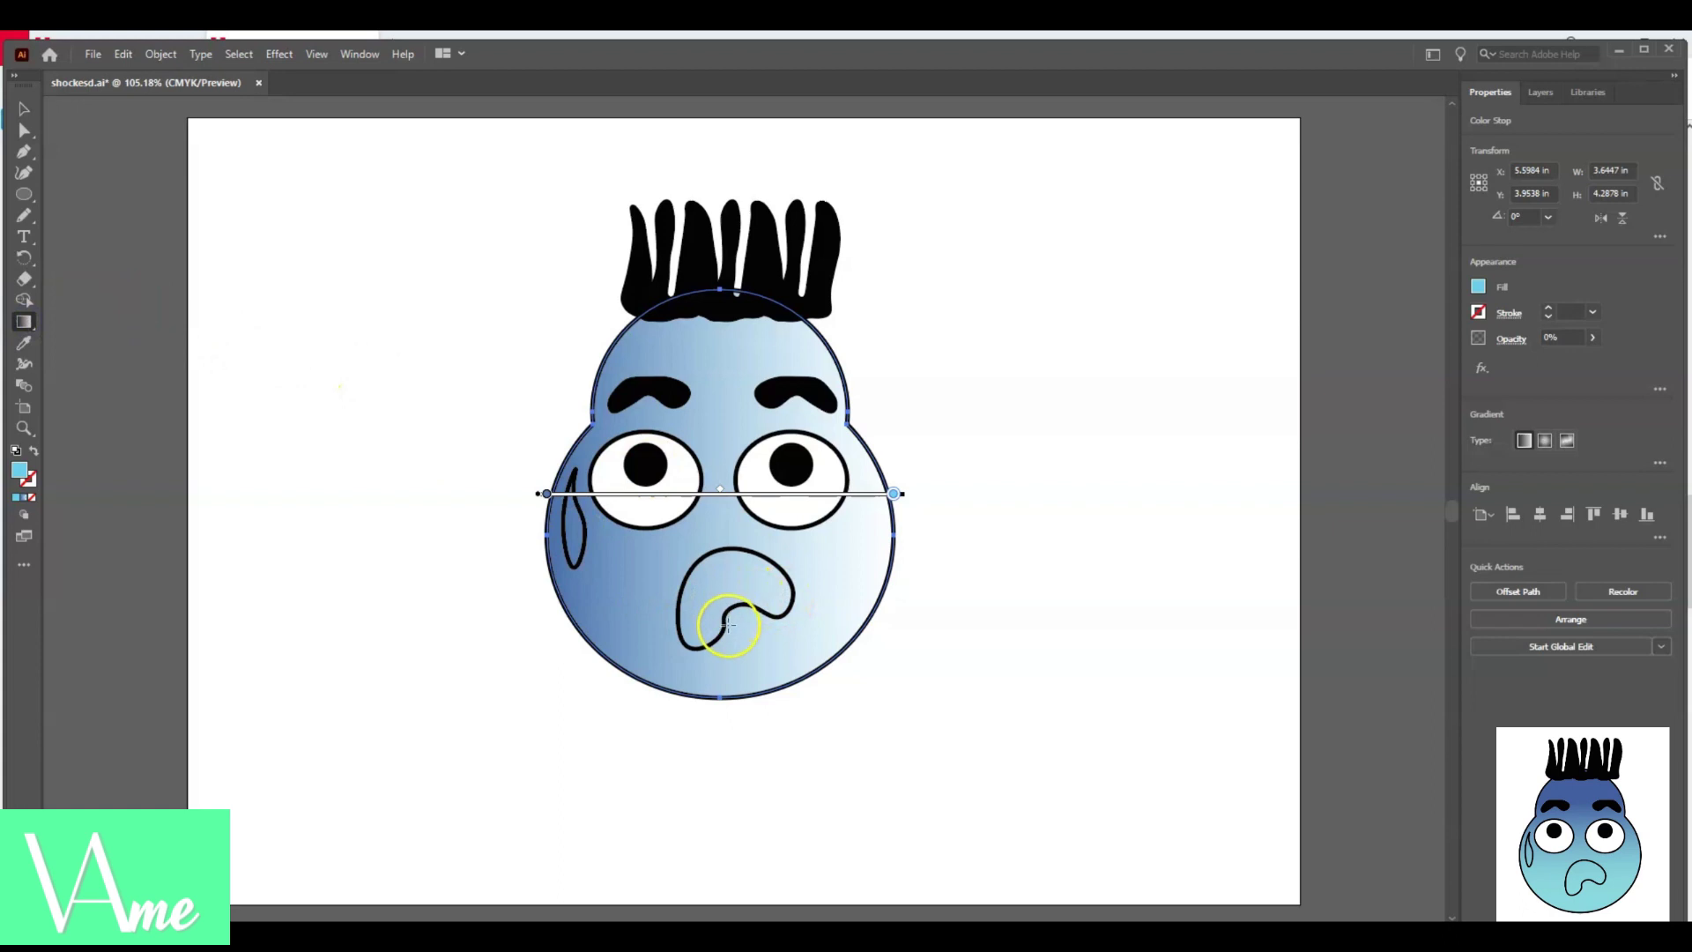
{"action": "left_click_drag", "start_coordinate": [723, 644], "coordinate": [722, 154]}
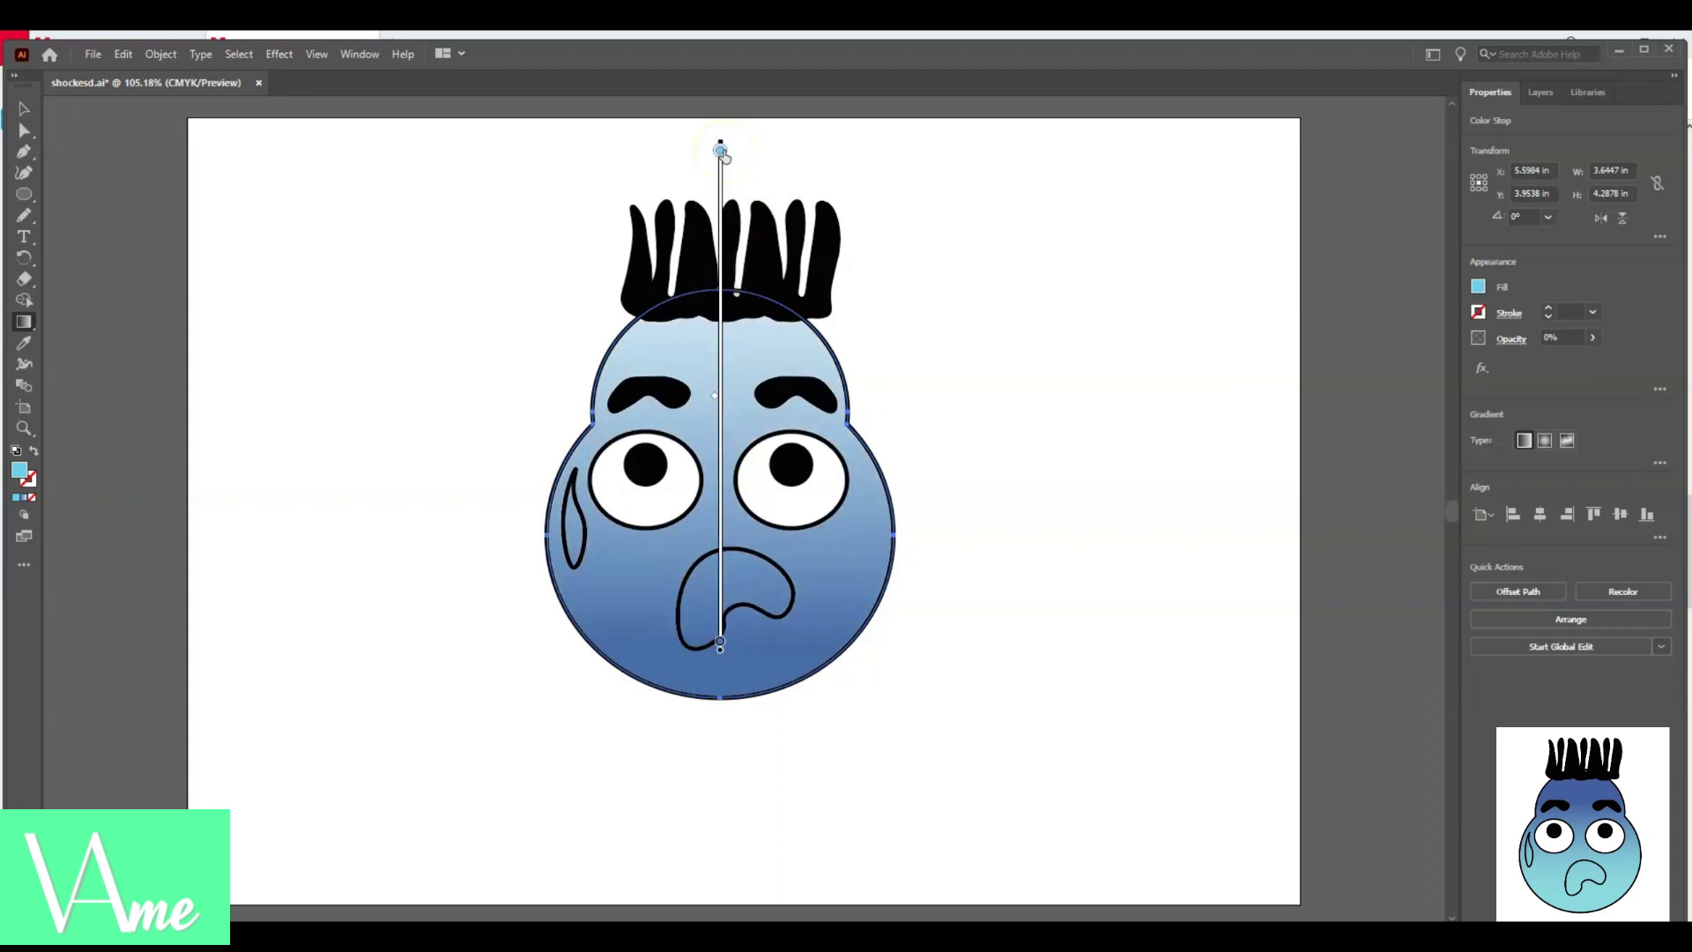
{"action": "left_click_drag", "start_coordinate": [740, 329], "coordinate": [703, 666]}
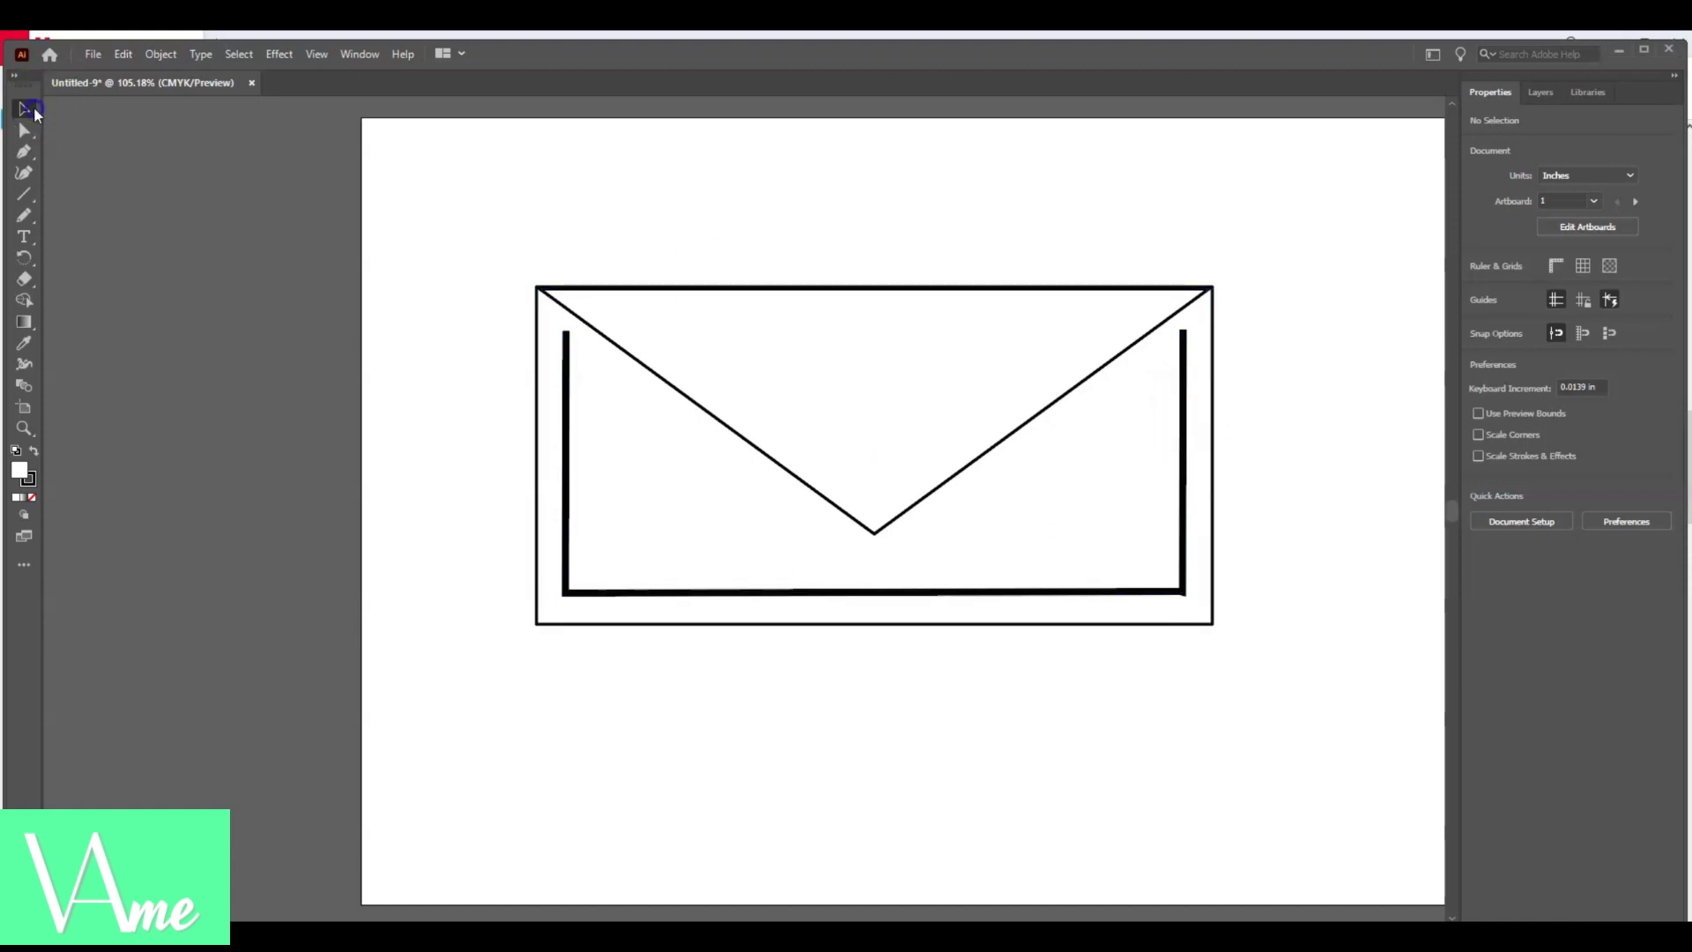
- In the envelope drawing, give the thick inner three-sided line a Round Cap and a dashed stroke
{"action": "left_click", "coordinate": [566, 377]}
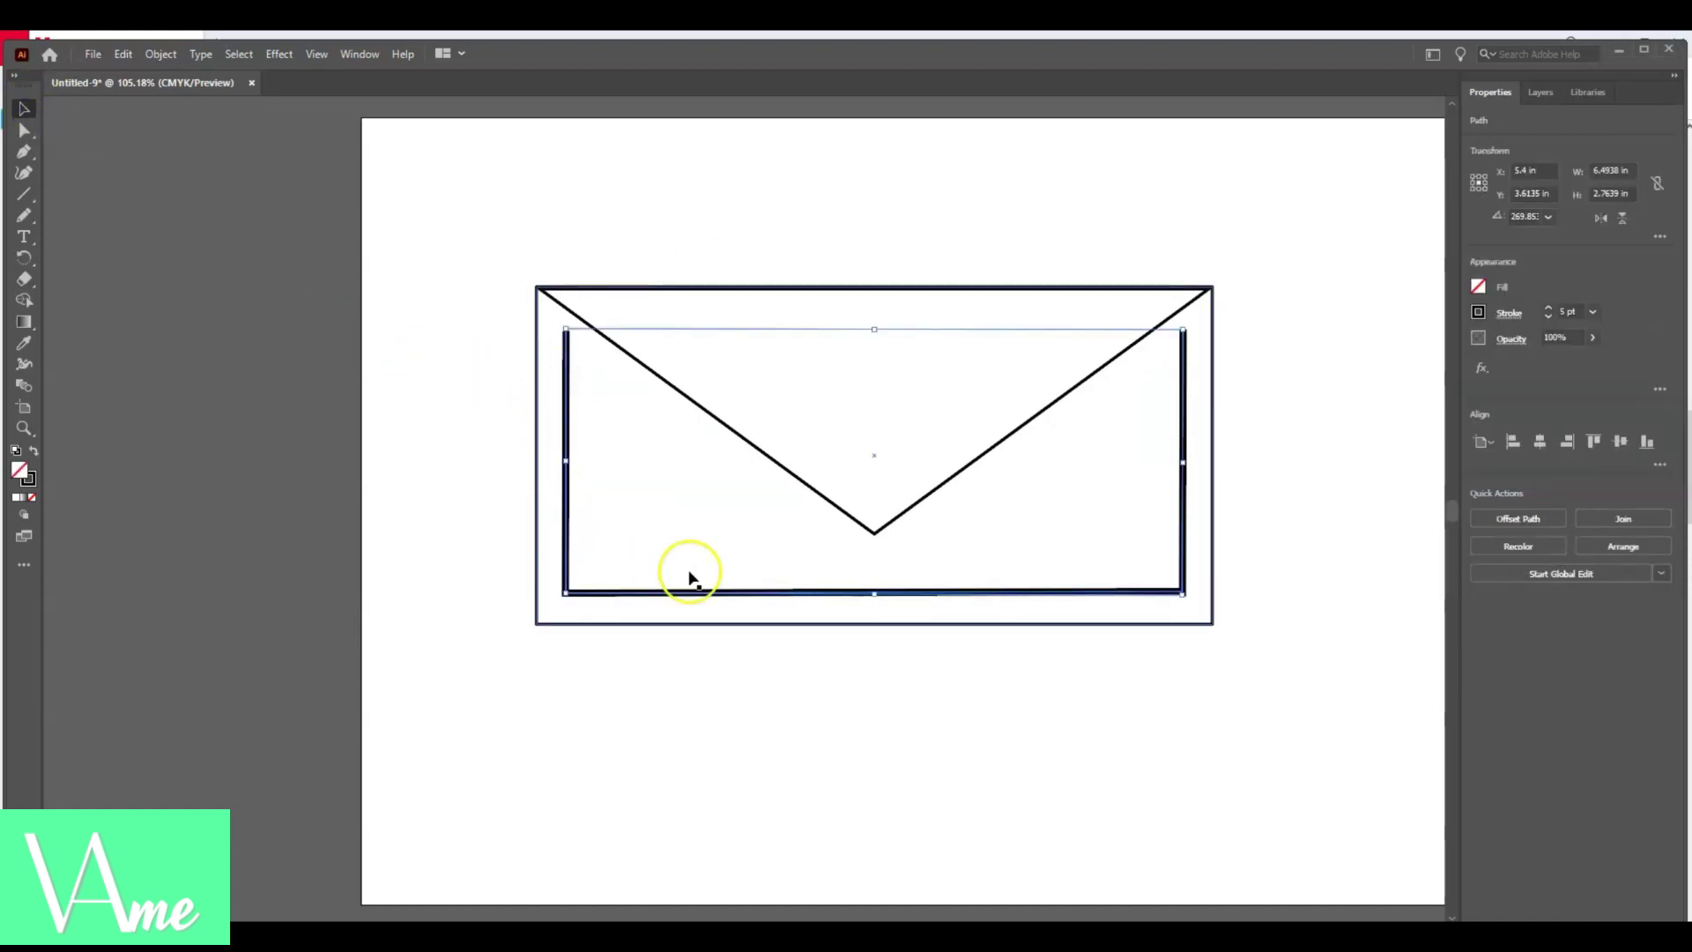
{"action": "left_click", "coordinate": [1508, 317]}
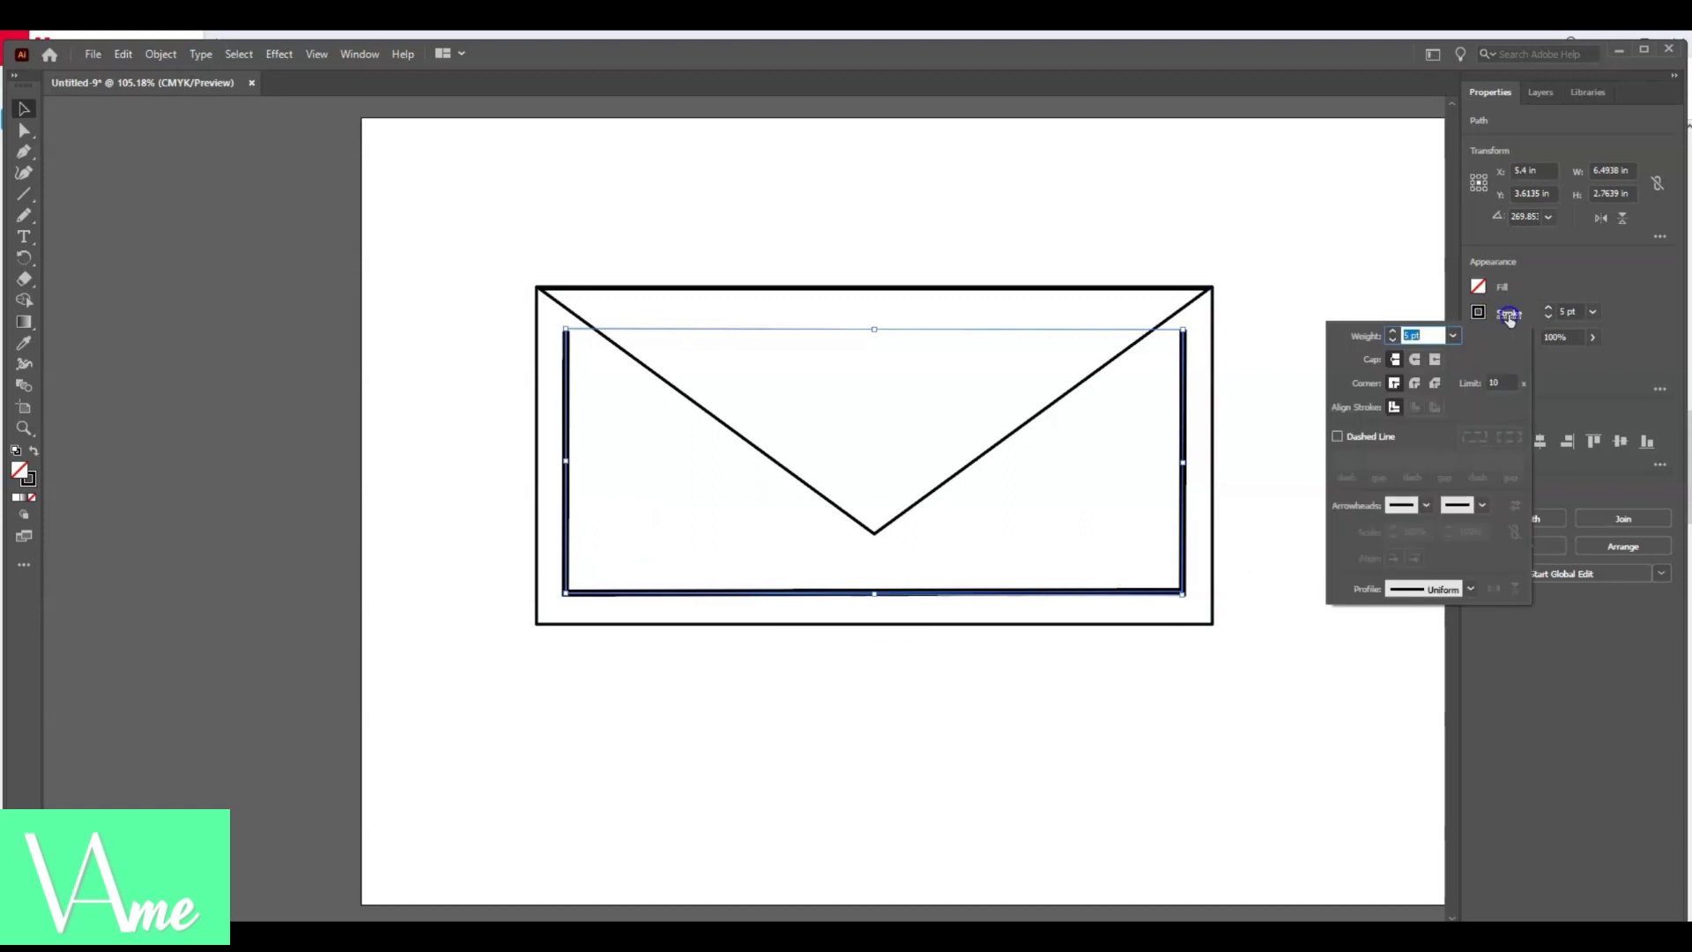
{"action": "left_click", "coordinate": [1425, 358]}
{"action": "left_click", "coordinate": [1415, 360]}
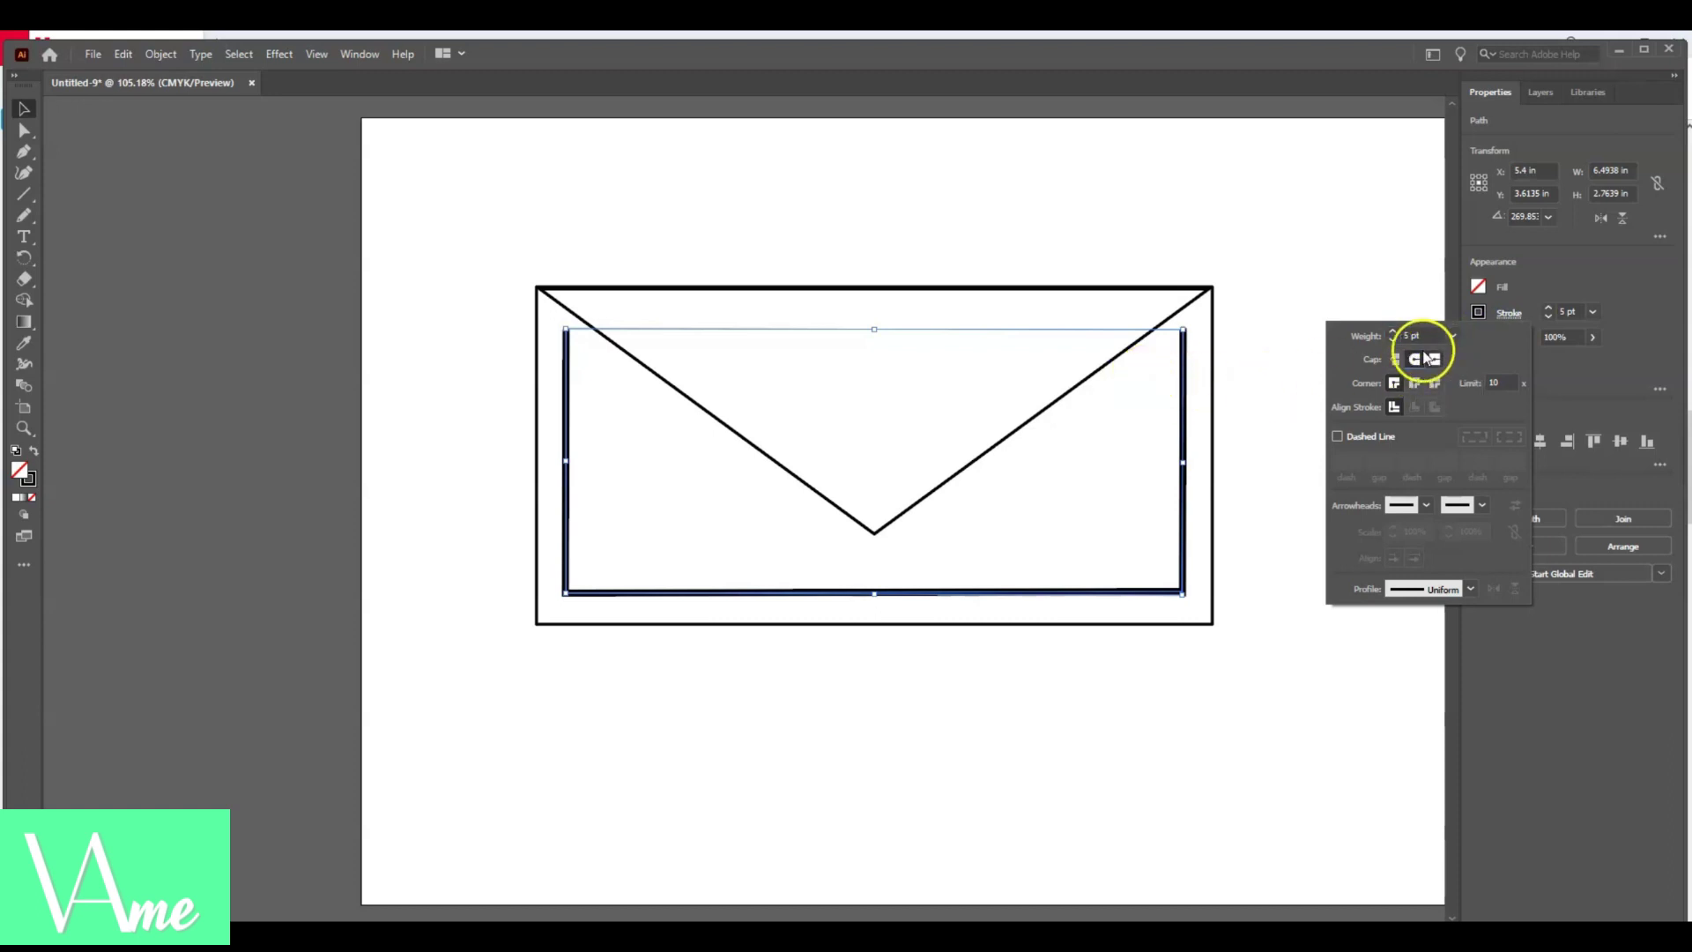
{"action": "left_click", "coordinate": [1338, 437]}
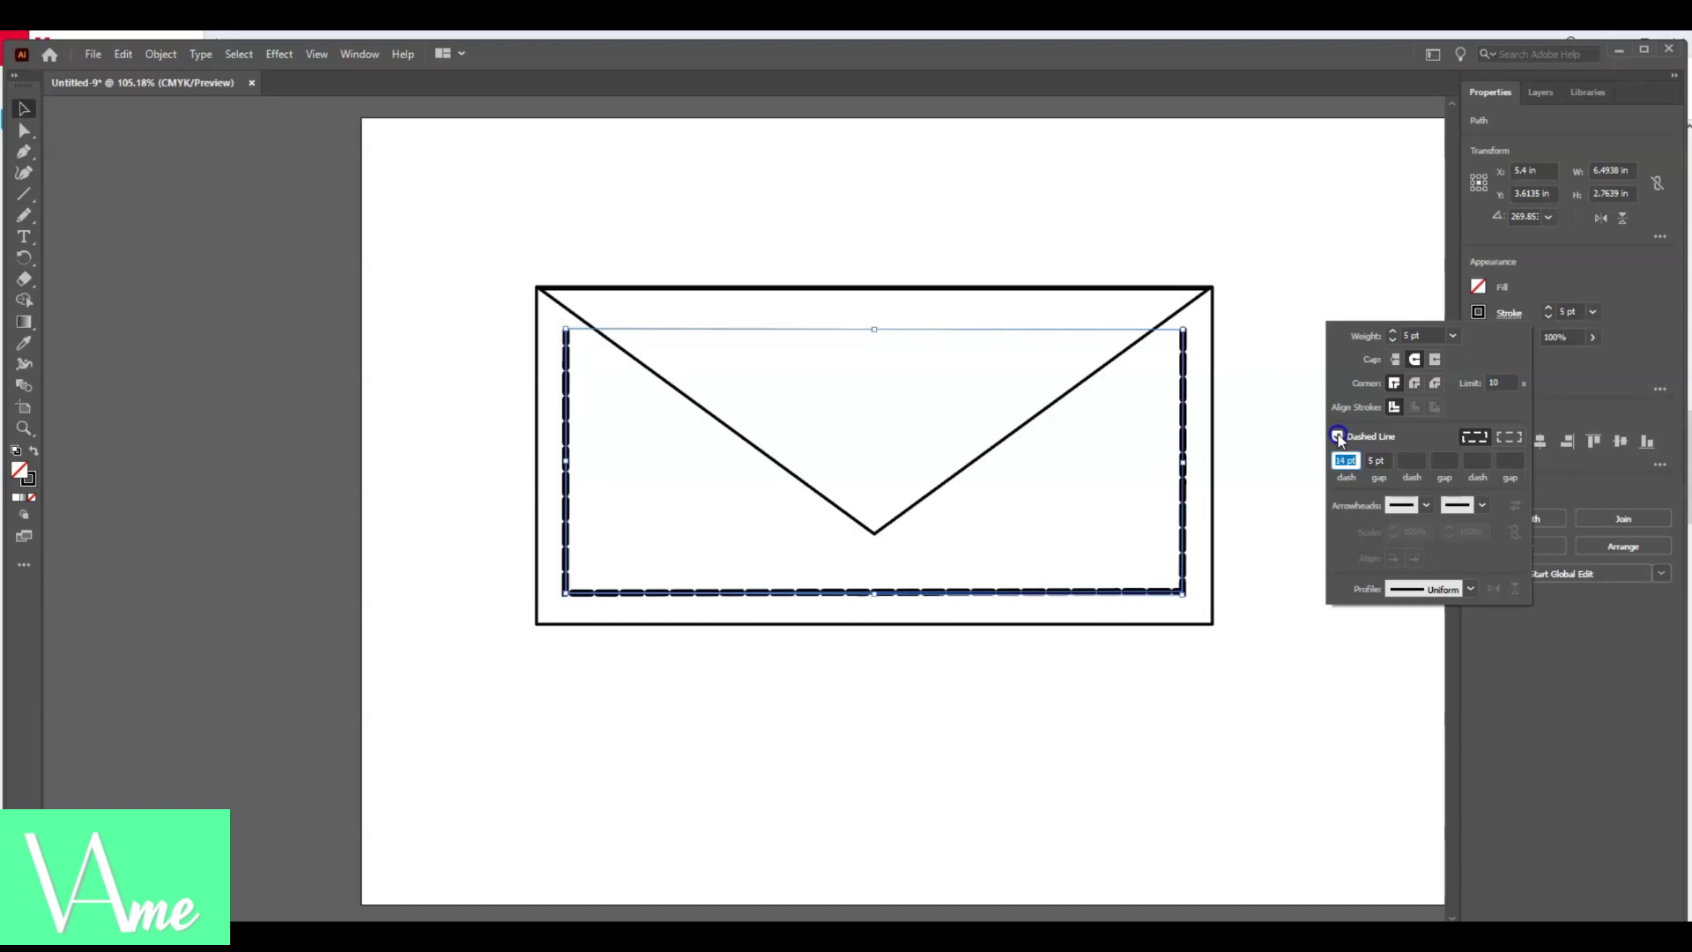
- Set the gap between the dashes of the envelope's inner line to 25 pt, preserving exact dash and gap lengths
{"action": "left_click", "coordinate": [1347, 478]}
{"action": "left_click", "coordinate": [1358, 463]}
{"action": "left_click", "coordinate": [1375, 459]}
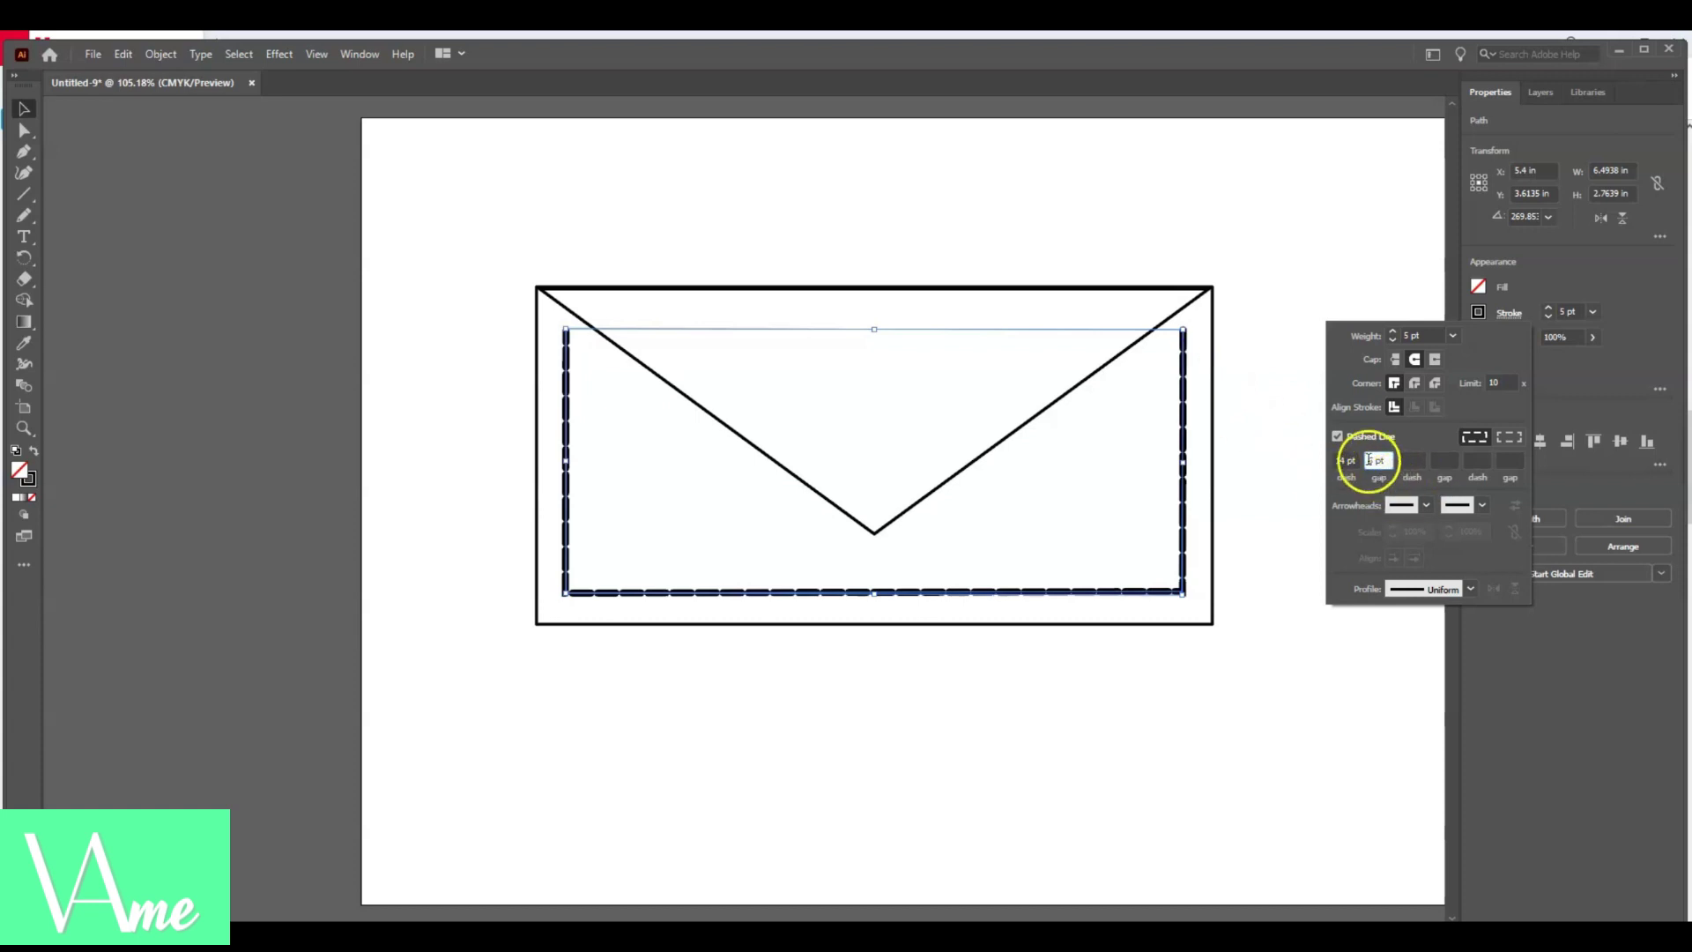
{"action": "type", "text": "2"}
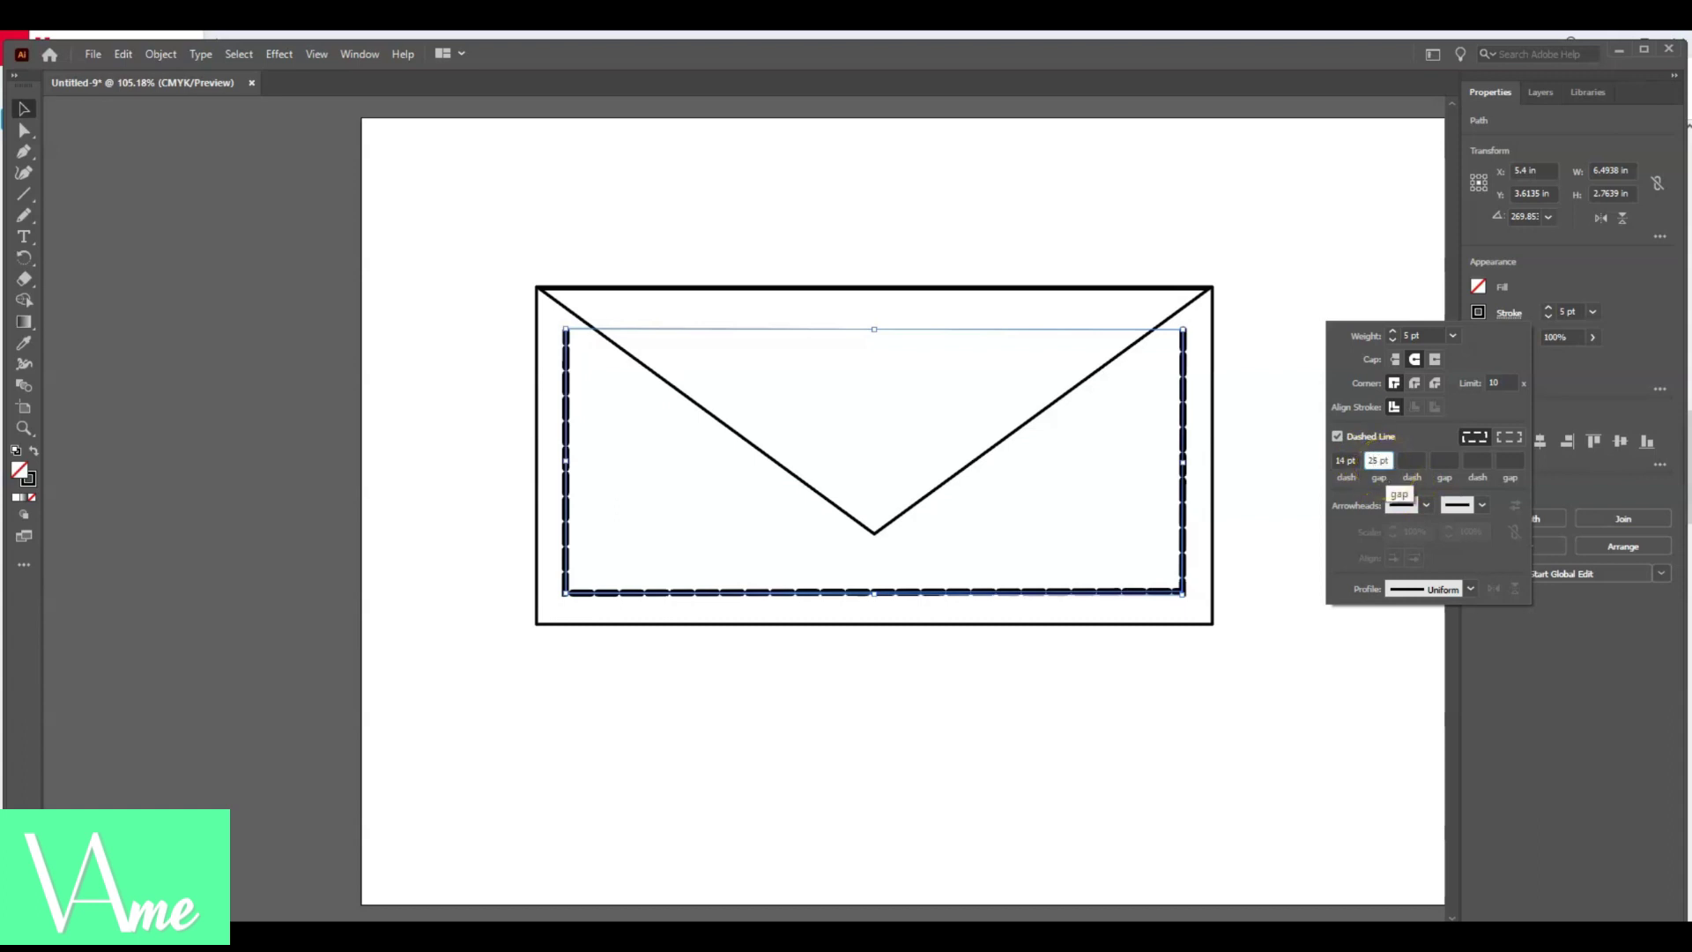
{"action": "left_click", "coordinate": [1475, 440]}
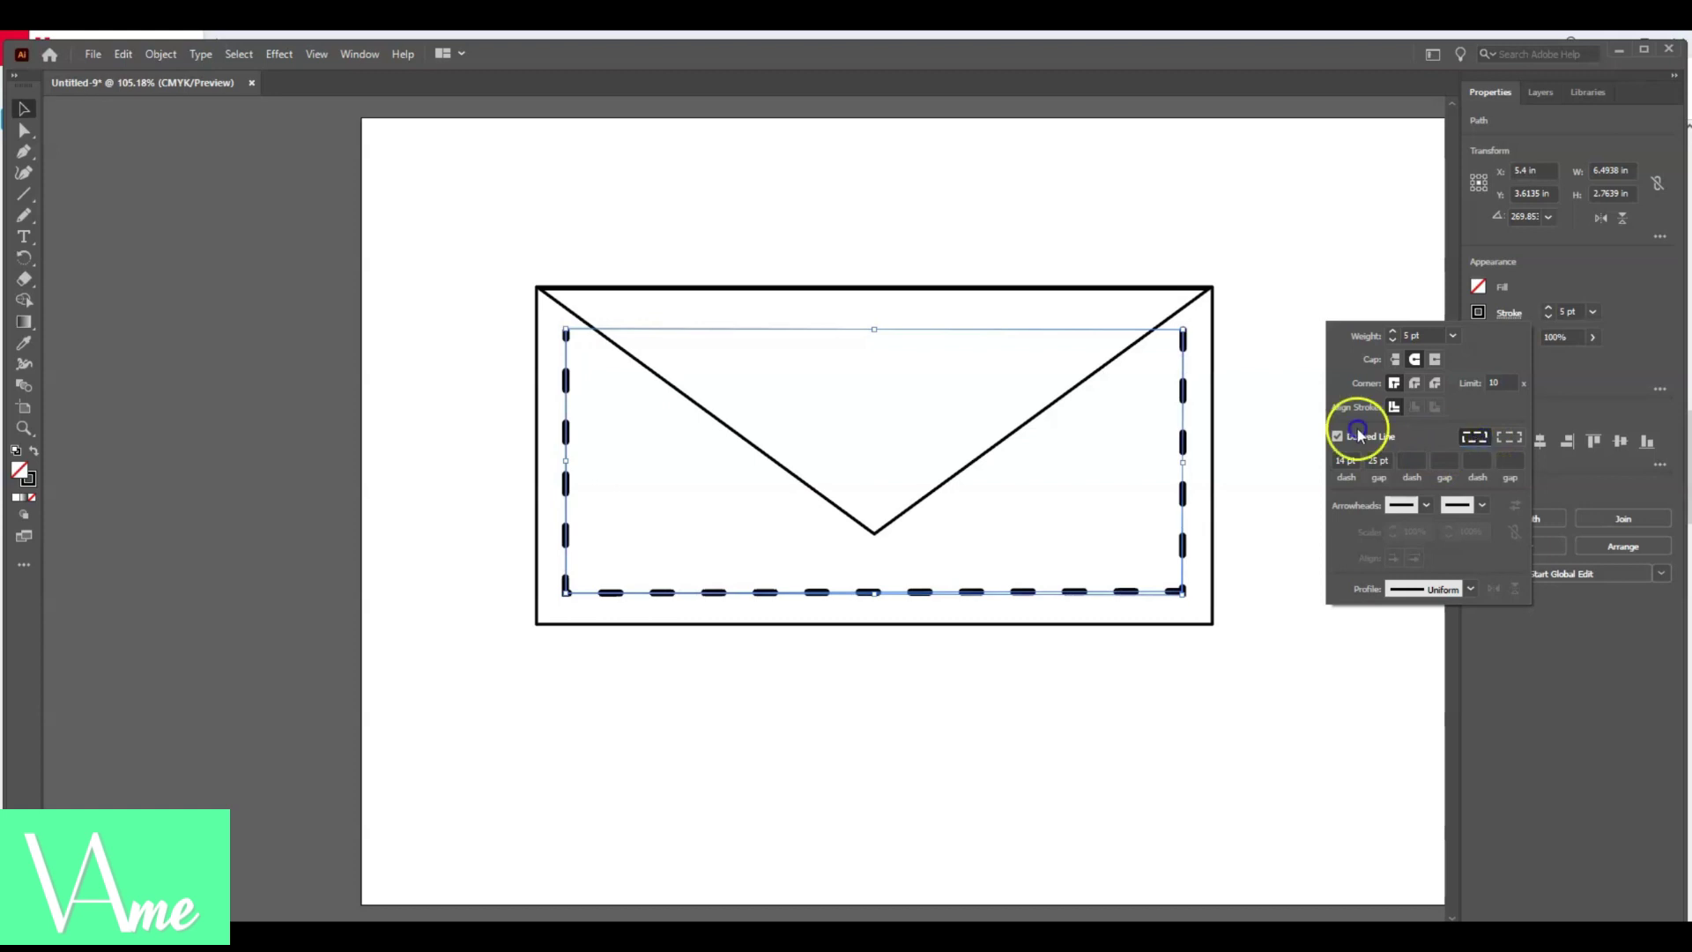
- Switch the inner line's stroke to Projecting Cap and set its dash length to 4 pt
{"action": "left_click", "coordinate": [1435, 360]}
{"action": "left_click", "coordinate": [1345, 460]}
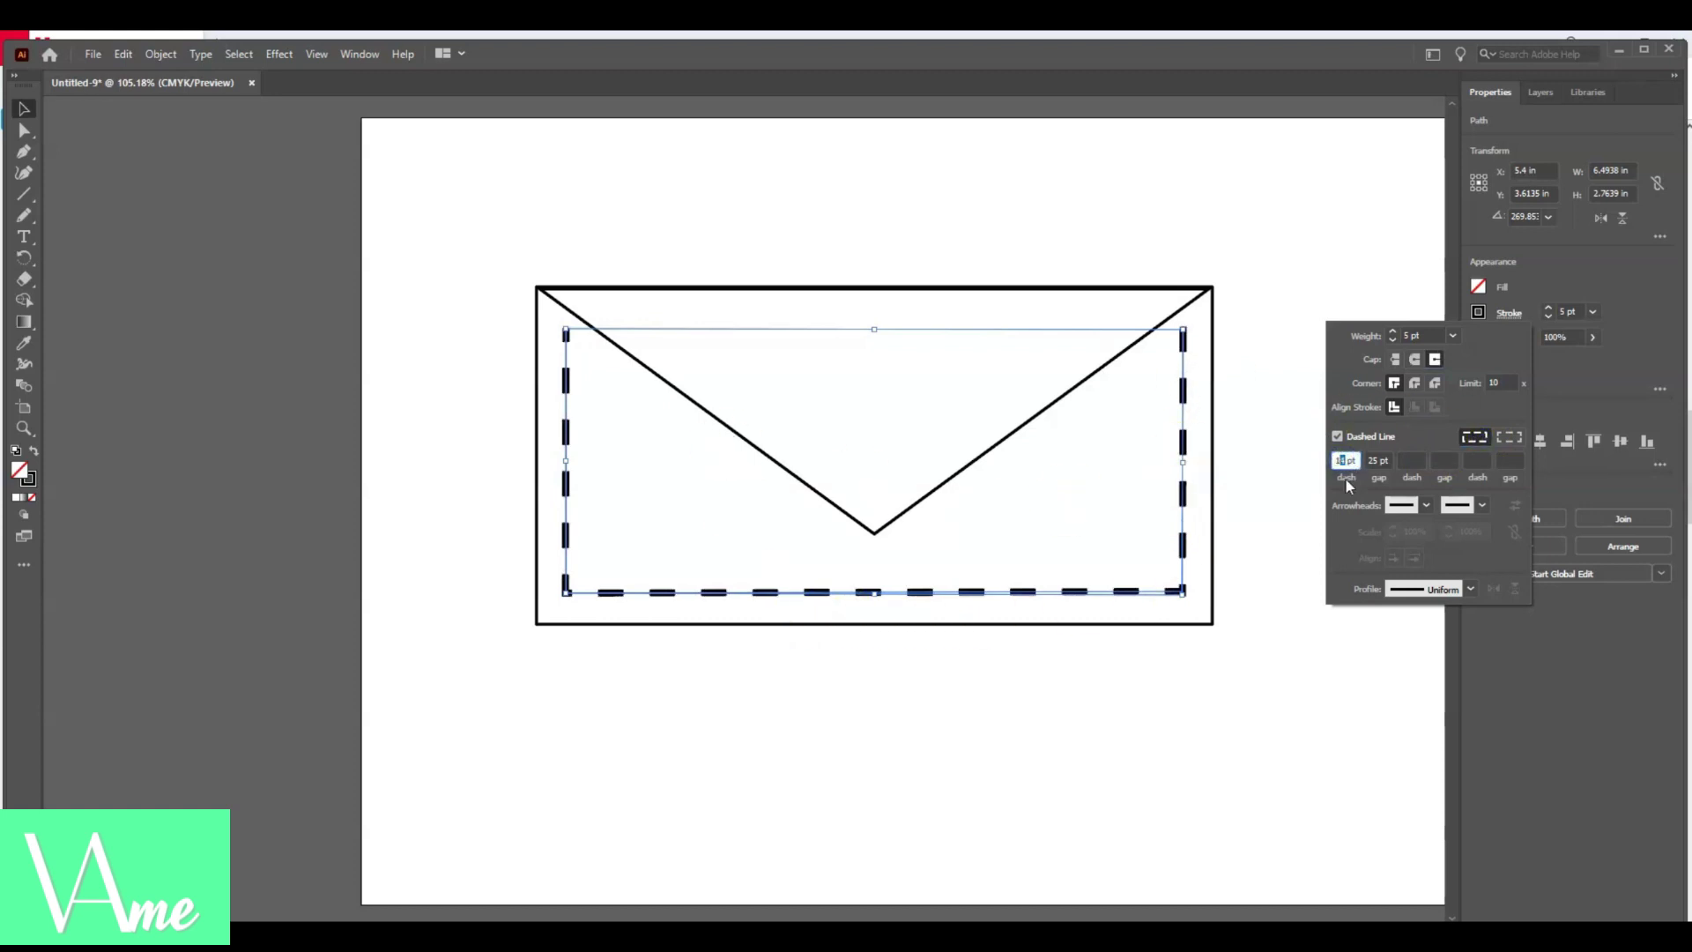
{"action": "left_click", "coordinate": [1476, 441]}
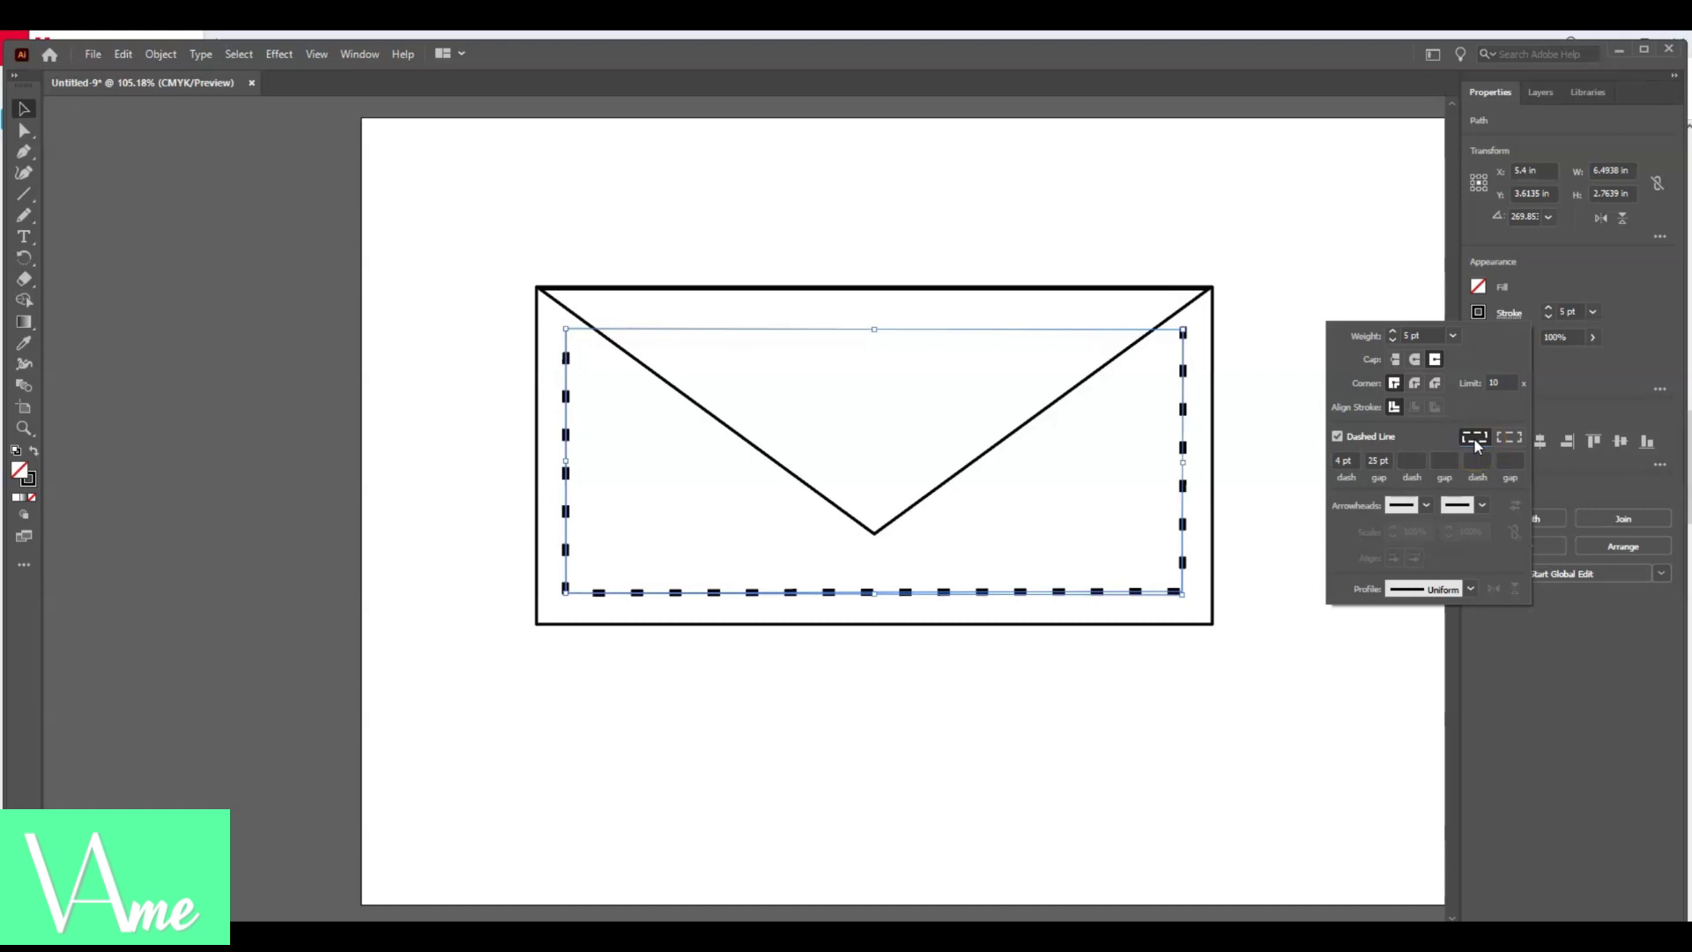
- Set the dashed inner line's stroke weight to 2 pt and its gap to 15 pt
{"action": "left_click", "coordinate": [1419, 335]}
{"action": "type", "text": "2"}
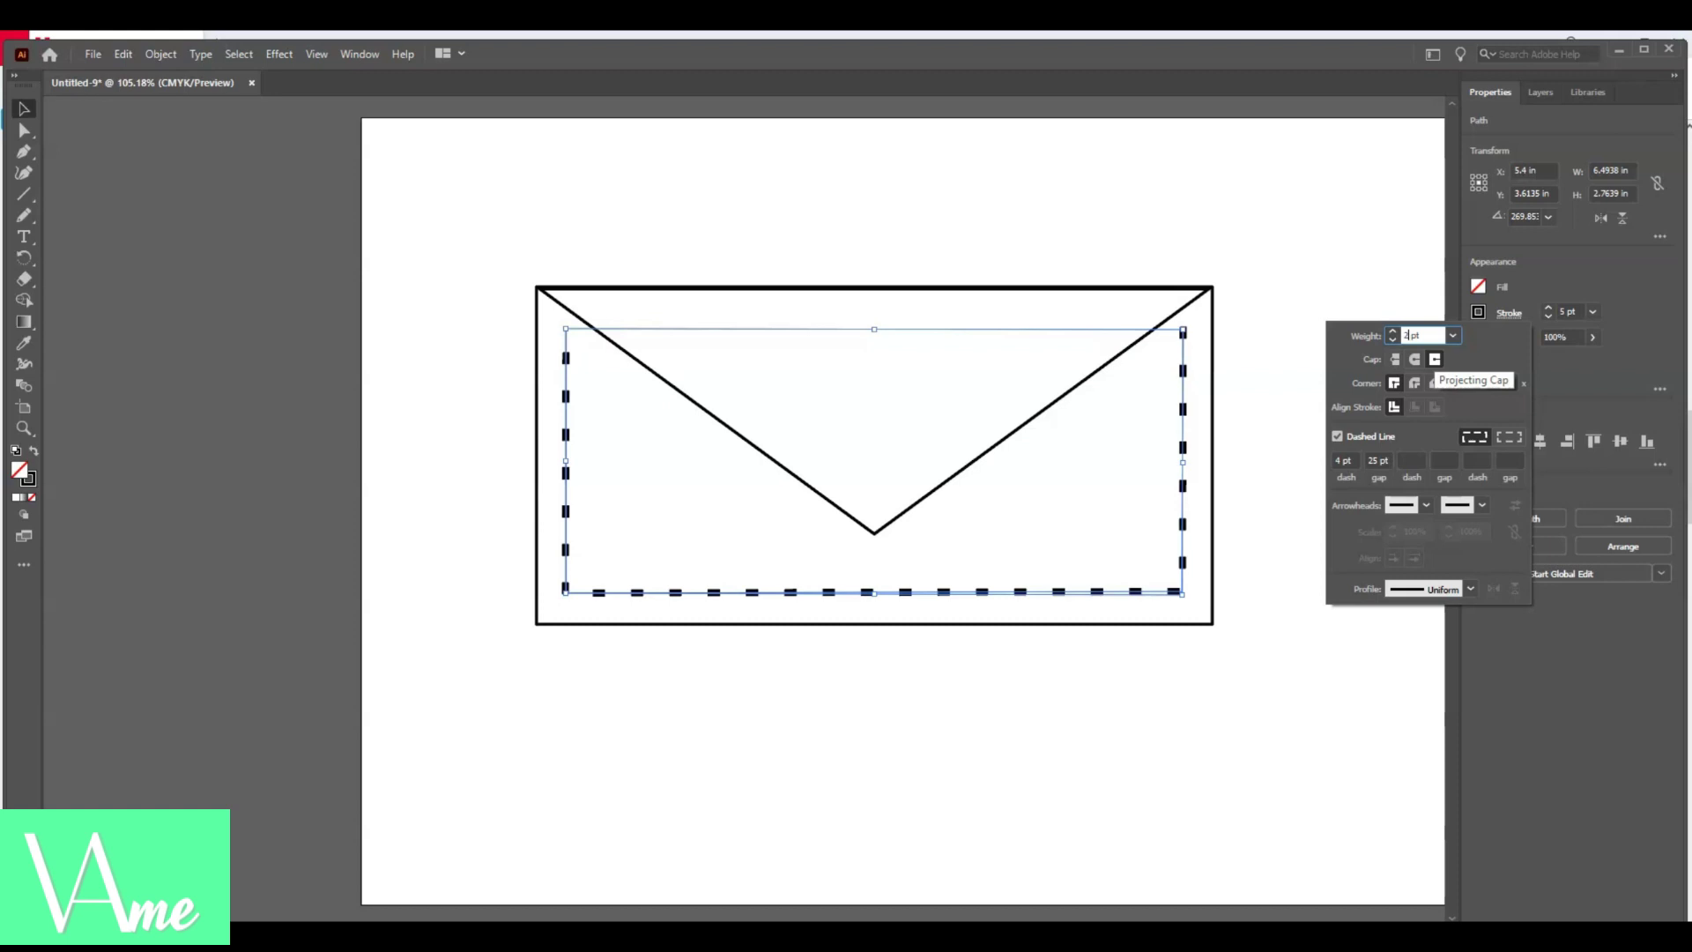
{"action": "left_click", "coordinate": [1373, 460]}
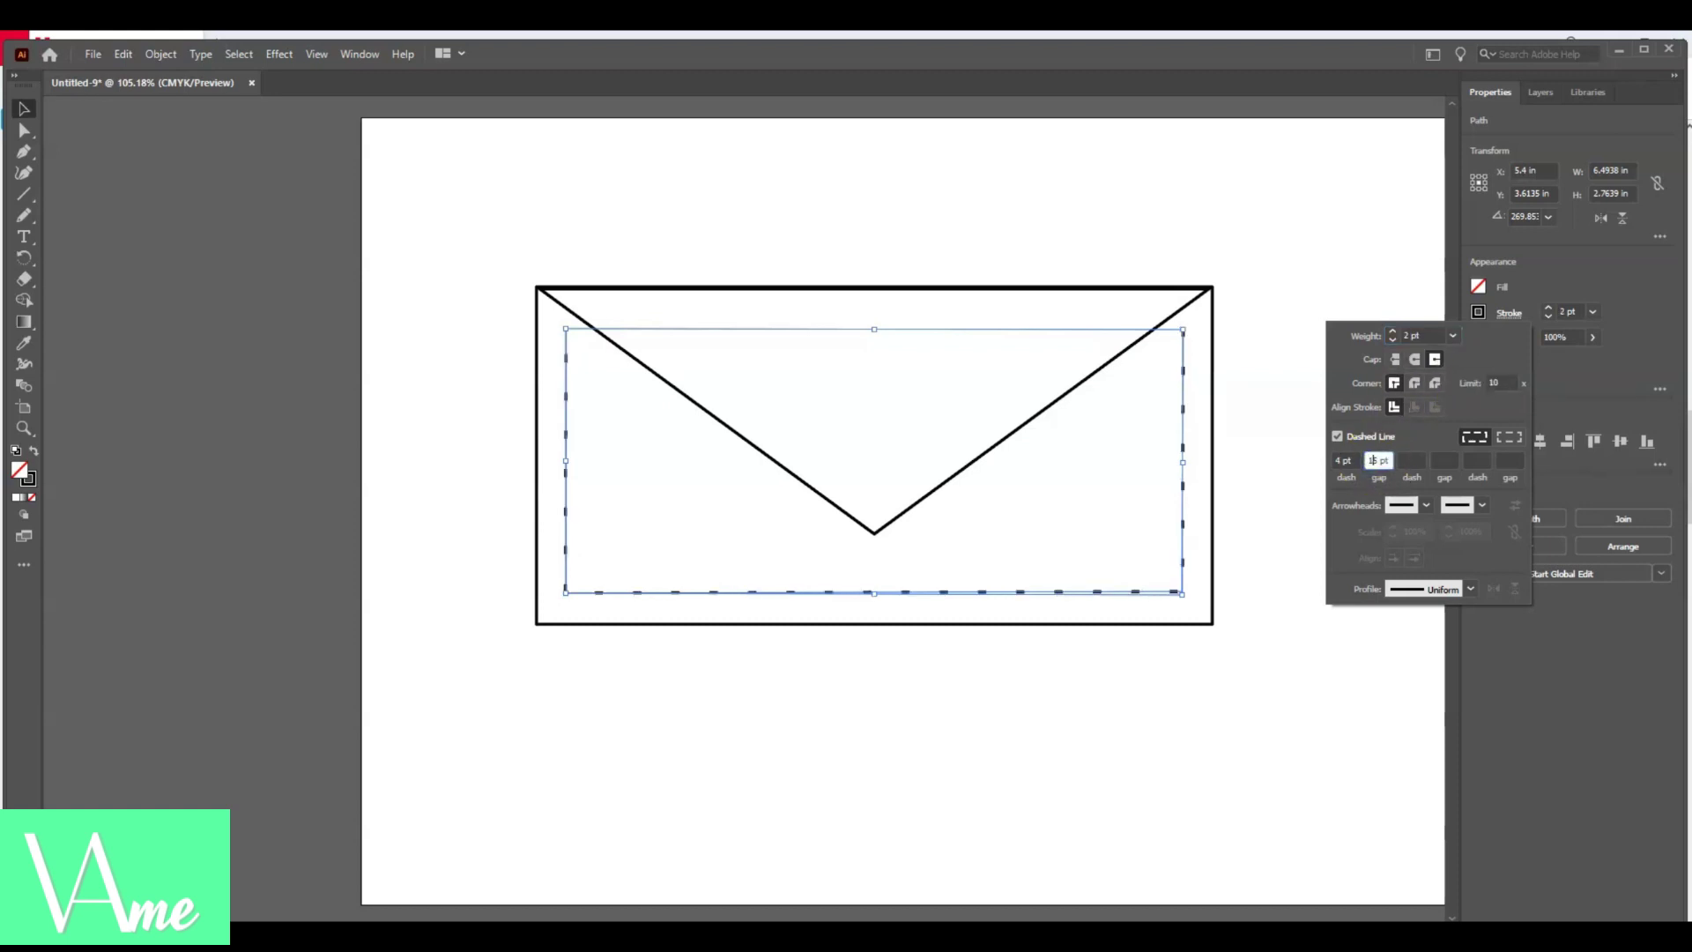
{"action": "left_click", "coordinate": [1427, 445]}
{"action": "left_click", "coordinate": [1470, 440]}
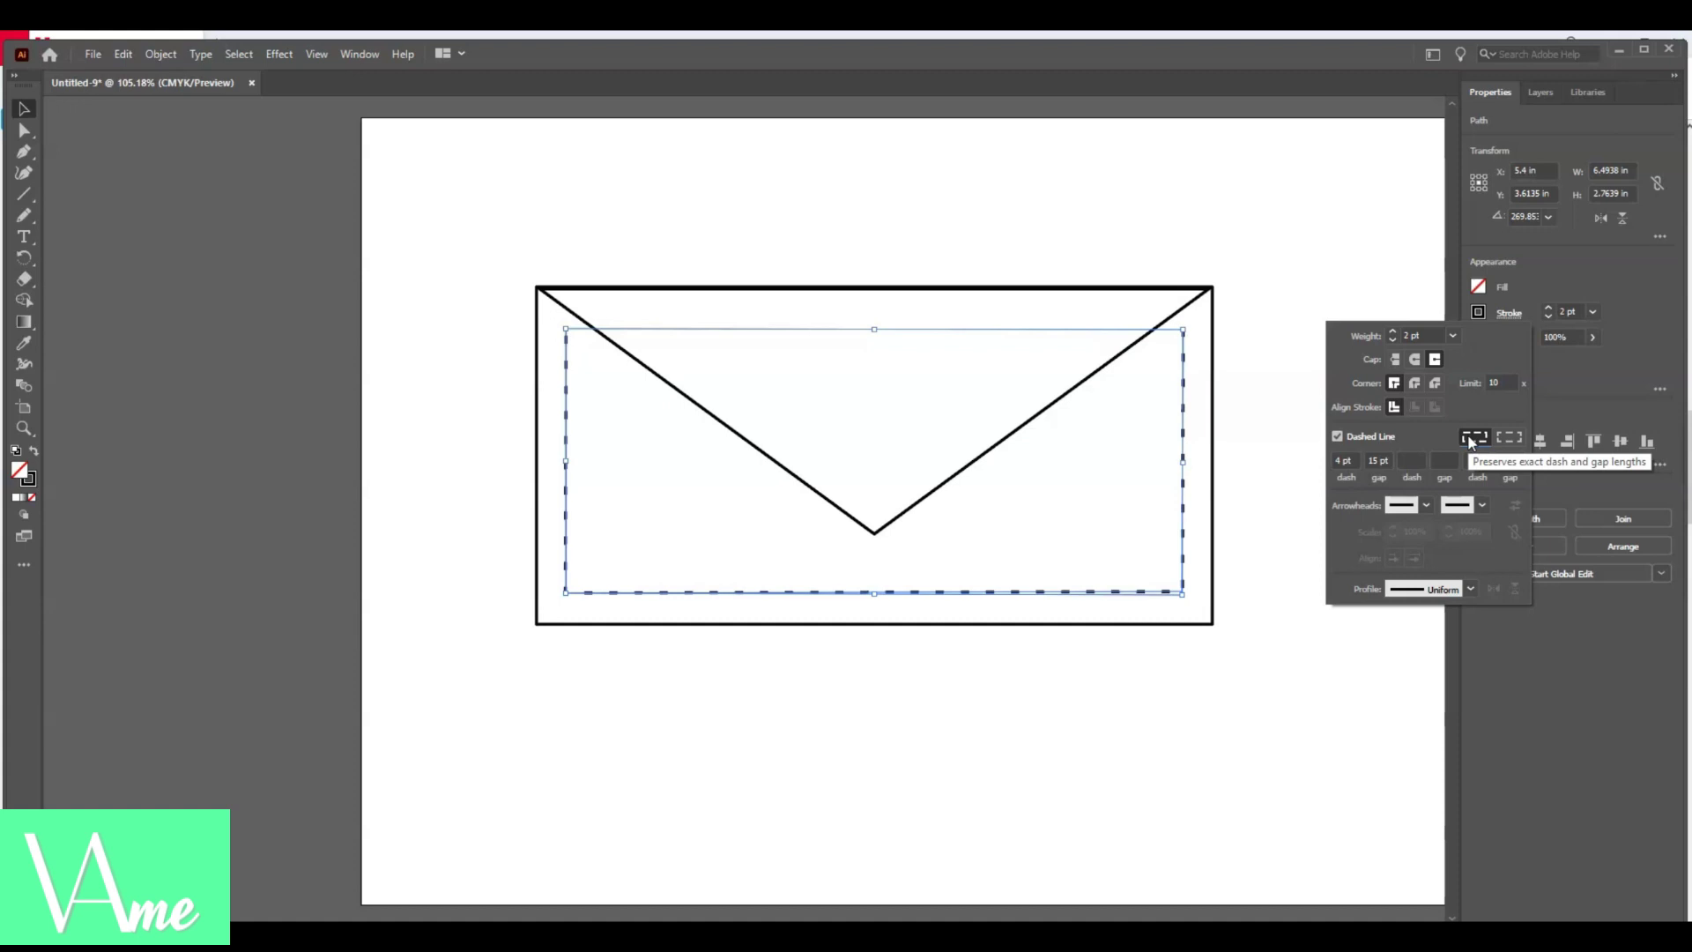
- Set the stroke weight of the envelope's dashed inner line to 5 pt
{"action": "left_click", "coordinate": [1414, 337]}
{"action": "left_click", "coordinate": [1421, 336]}
{"action": "key", "text": "BackSpace"}
{"action": "key", "text": "BackSpace"}
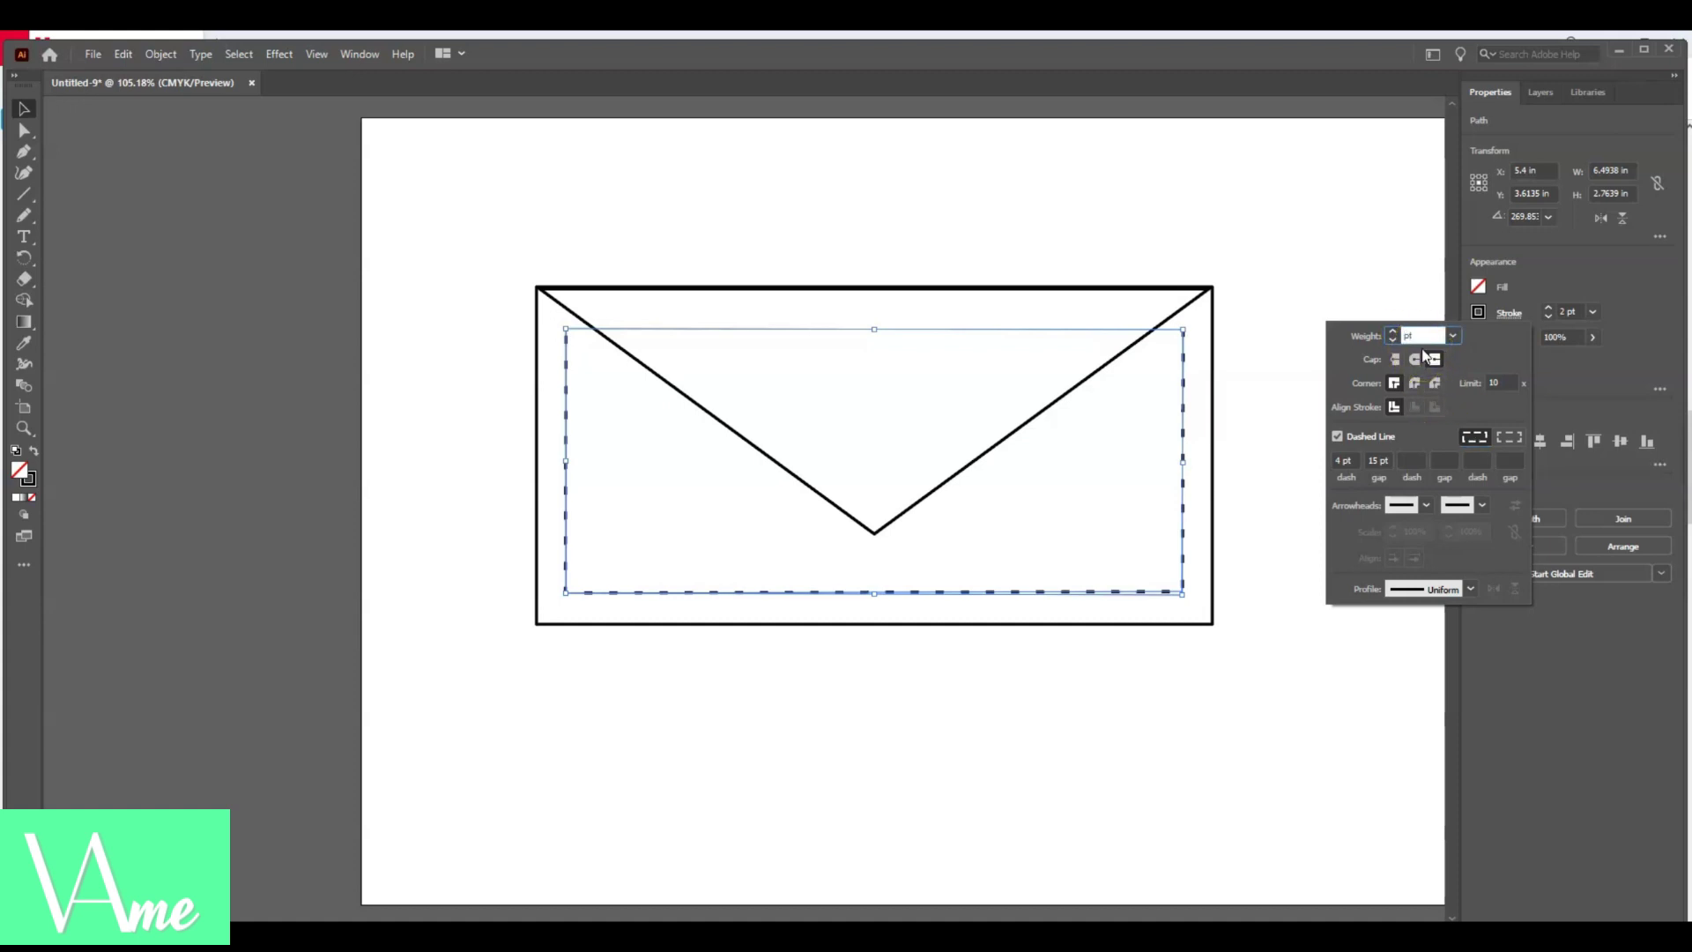
{"action": "type", "text": "5"}
- Set the dash length of the envelope's inner line to 1 pt and close the stroke options
{"action": "left_click", "coordinate": [1348, 460]}
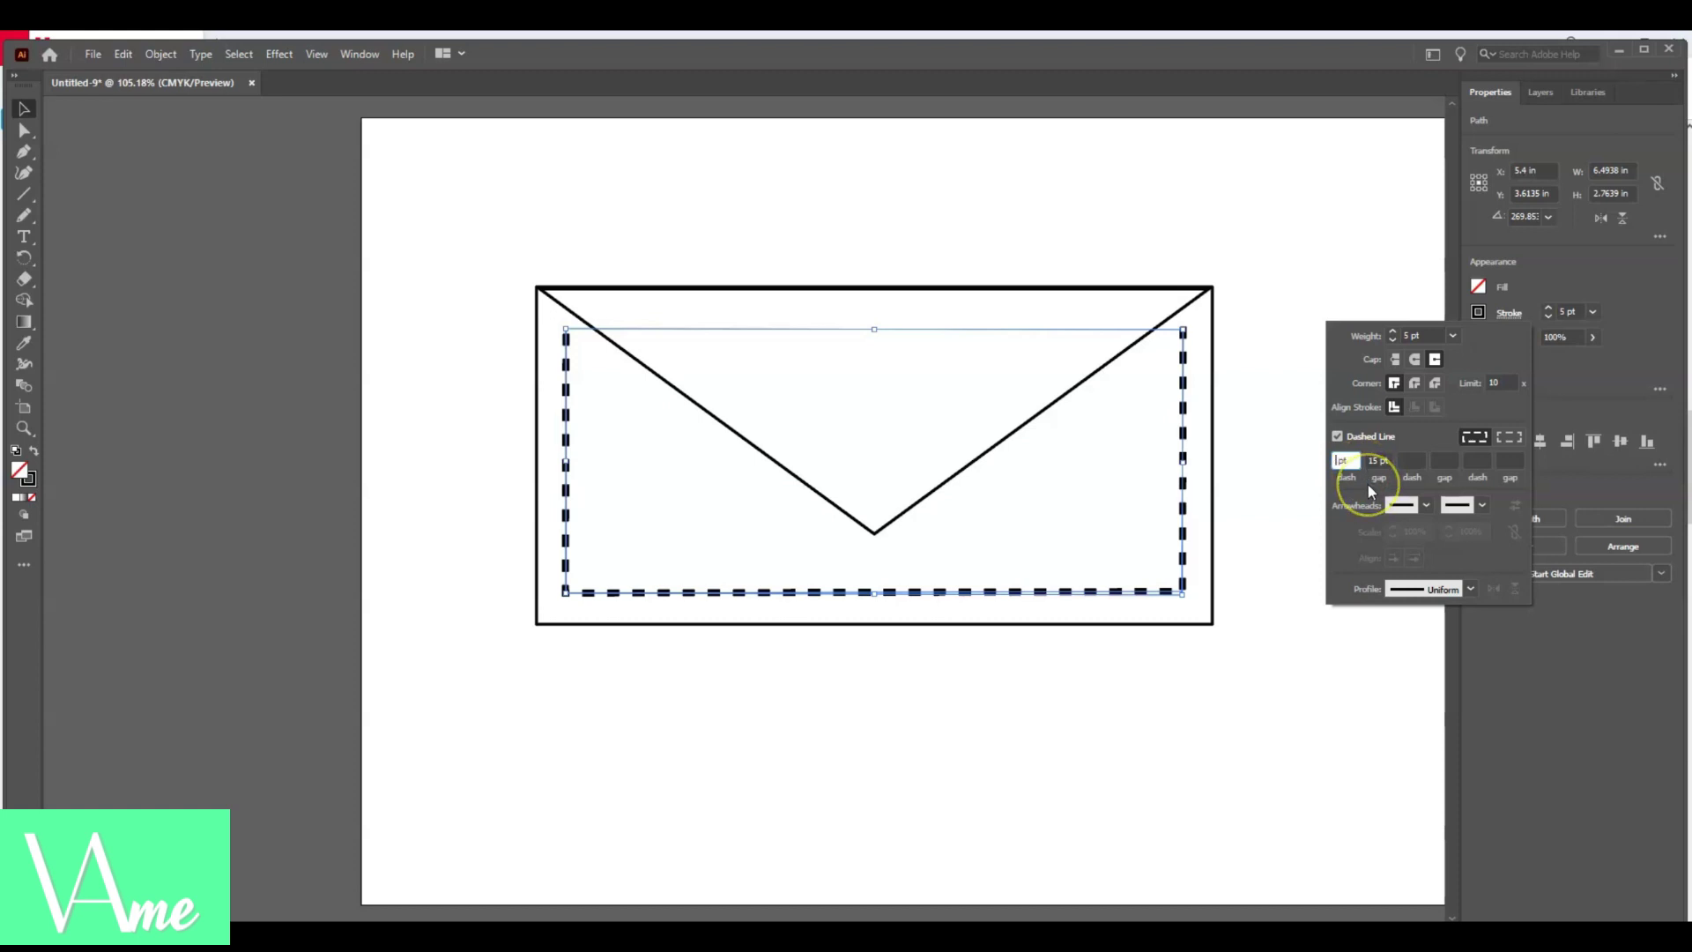
{"action": "type", "text": "1"}
{"action": "left_click", "coordinate": [1377, 460]}
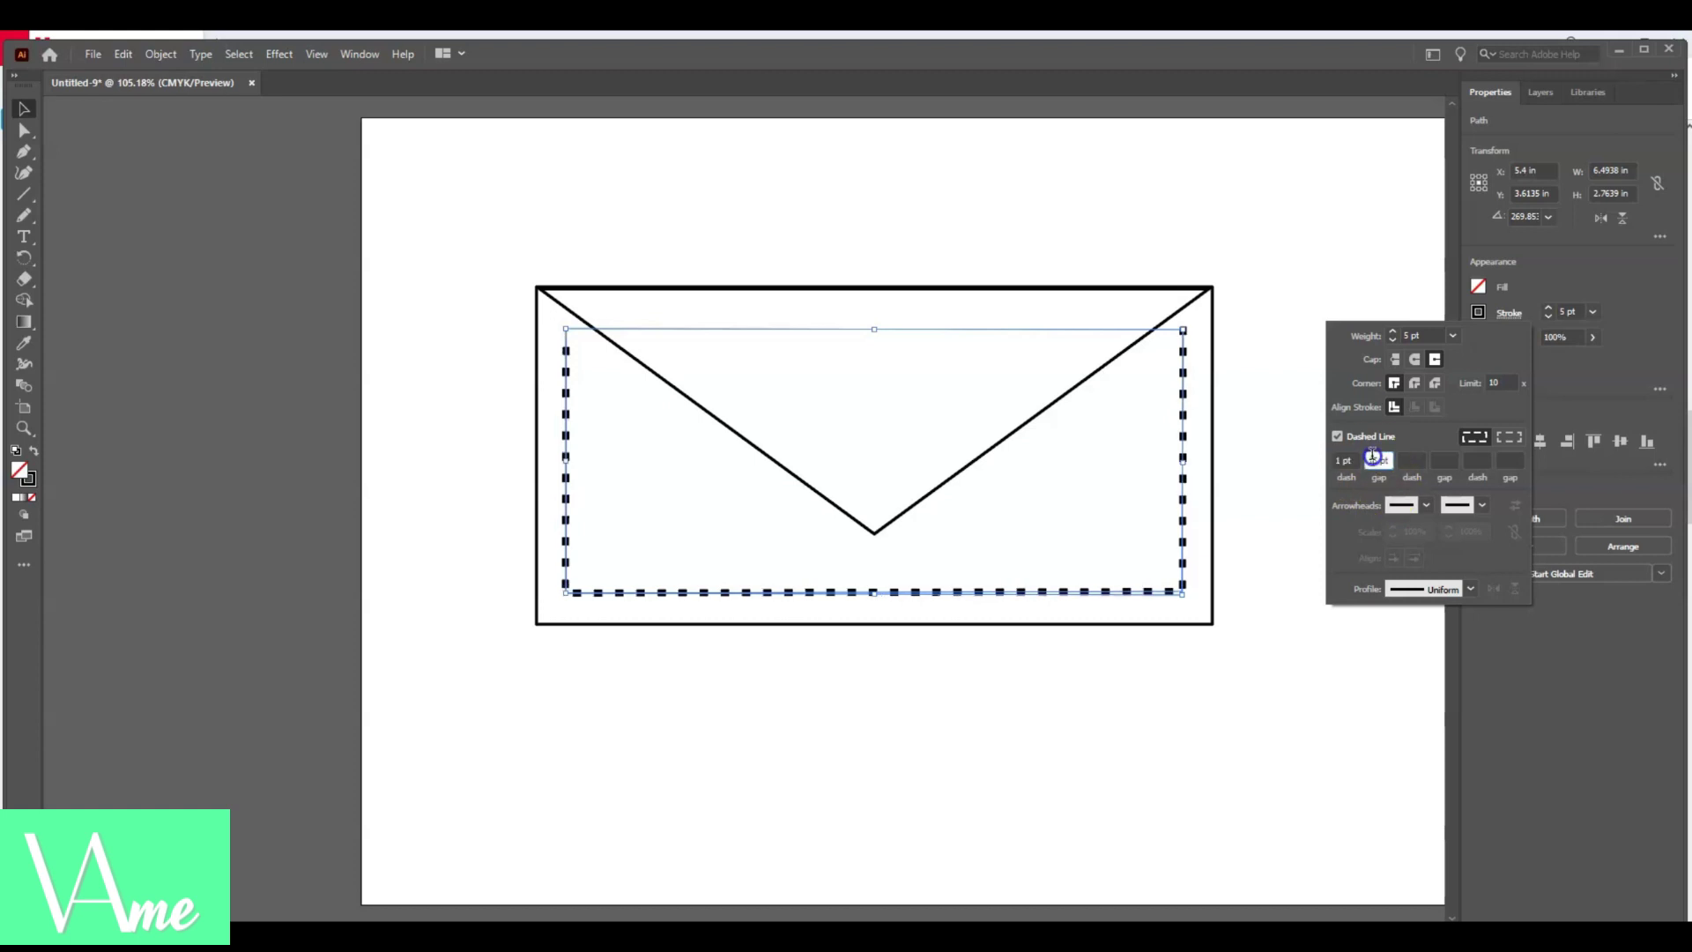
{"action": "mouse_move", "coordinate": [1376, 461]}
{"action": "left_mouse_down"}
{"action": "mouse_move", "coordinate": [1379, 520]}
{"action": "mouse_move", "coordinate": [1373, 493]}
{"action": "left_mouse_up"}
{"action": "left_click", "coordinate": [1278, 445]}
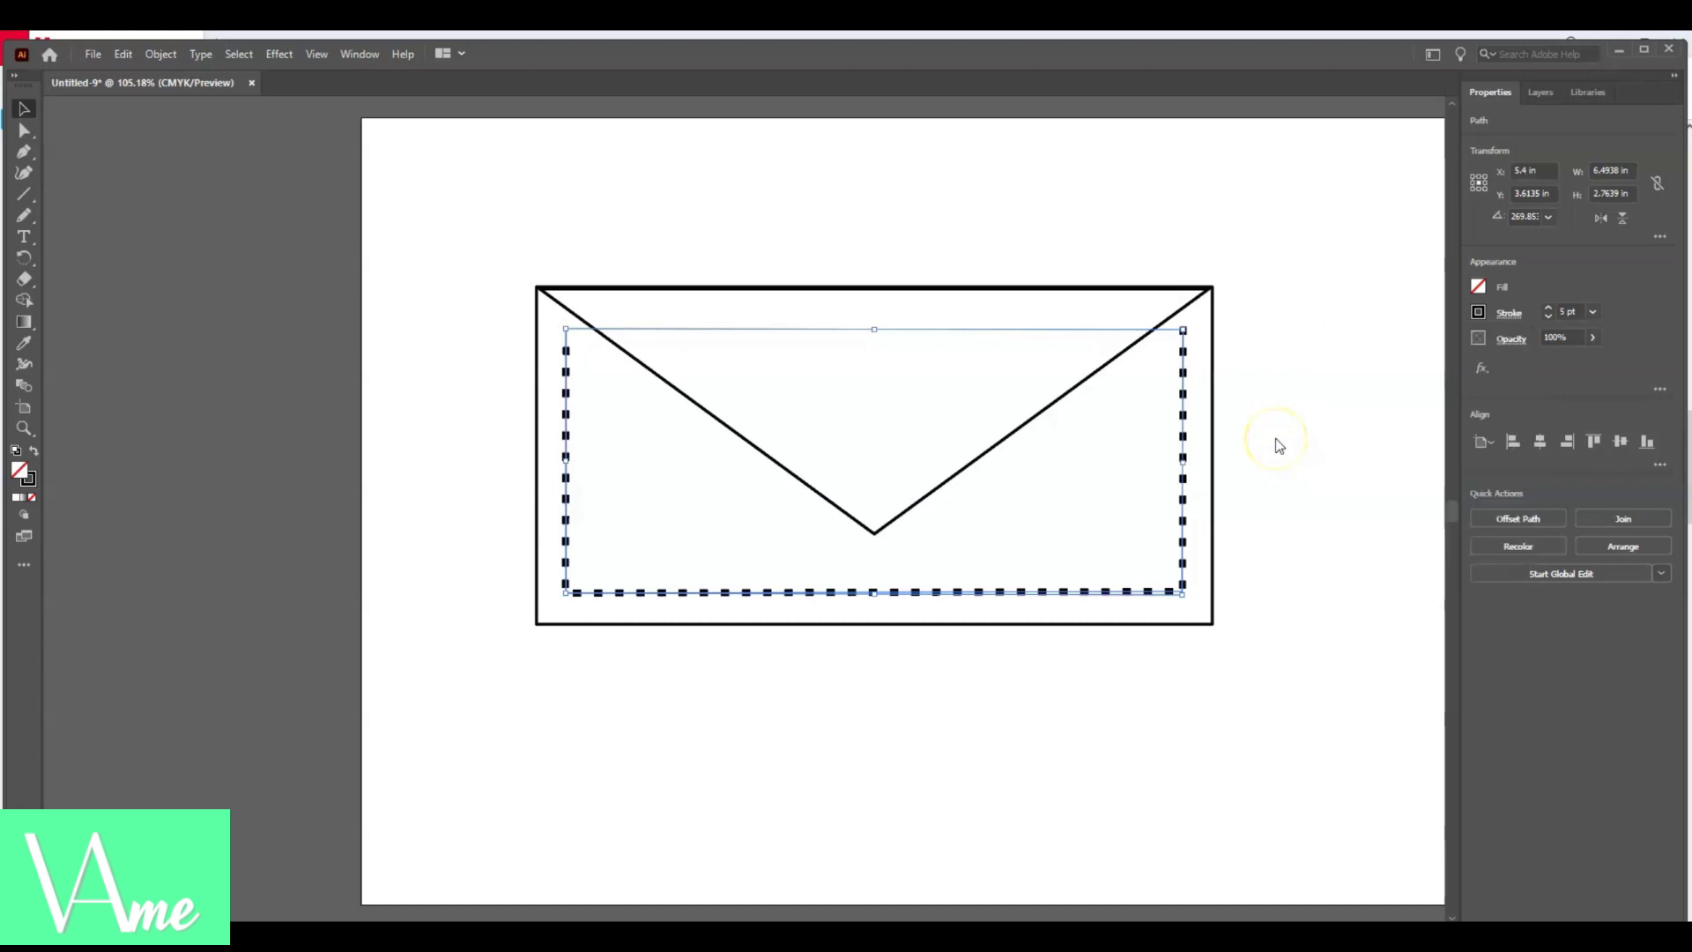
{"action": "left_click", "coordinate": [1275, 436]}
{"action": "key", "text": "ctrl+z"}
- Fit all artboards in the window so the envelope and the crossed circles can both be viewed
{"action": "left_click", "coordinate": [317, 54]}
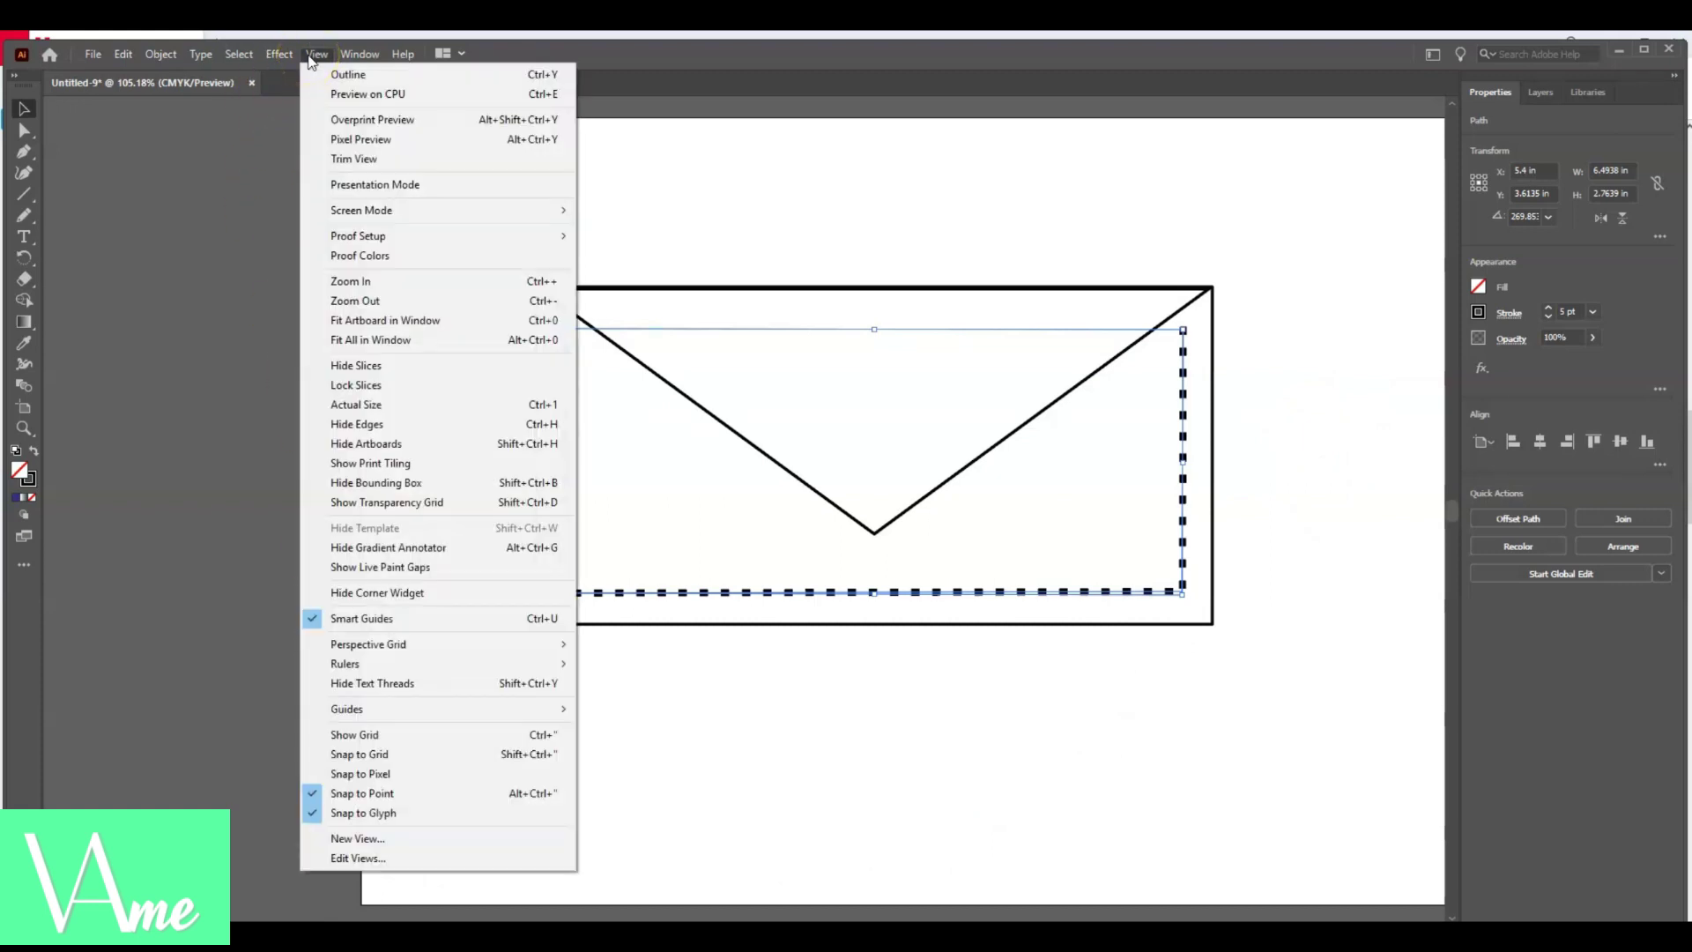
{"action": "key", "text": "ctrl+0"}
{"action": "left_click", "coordinate": [317, 54]}
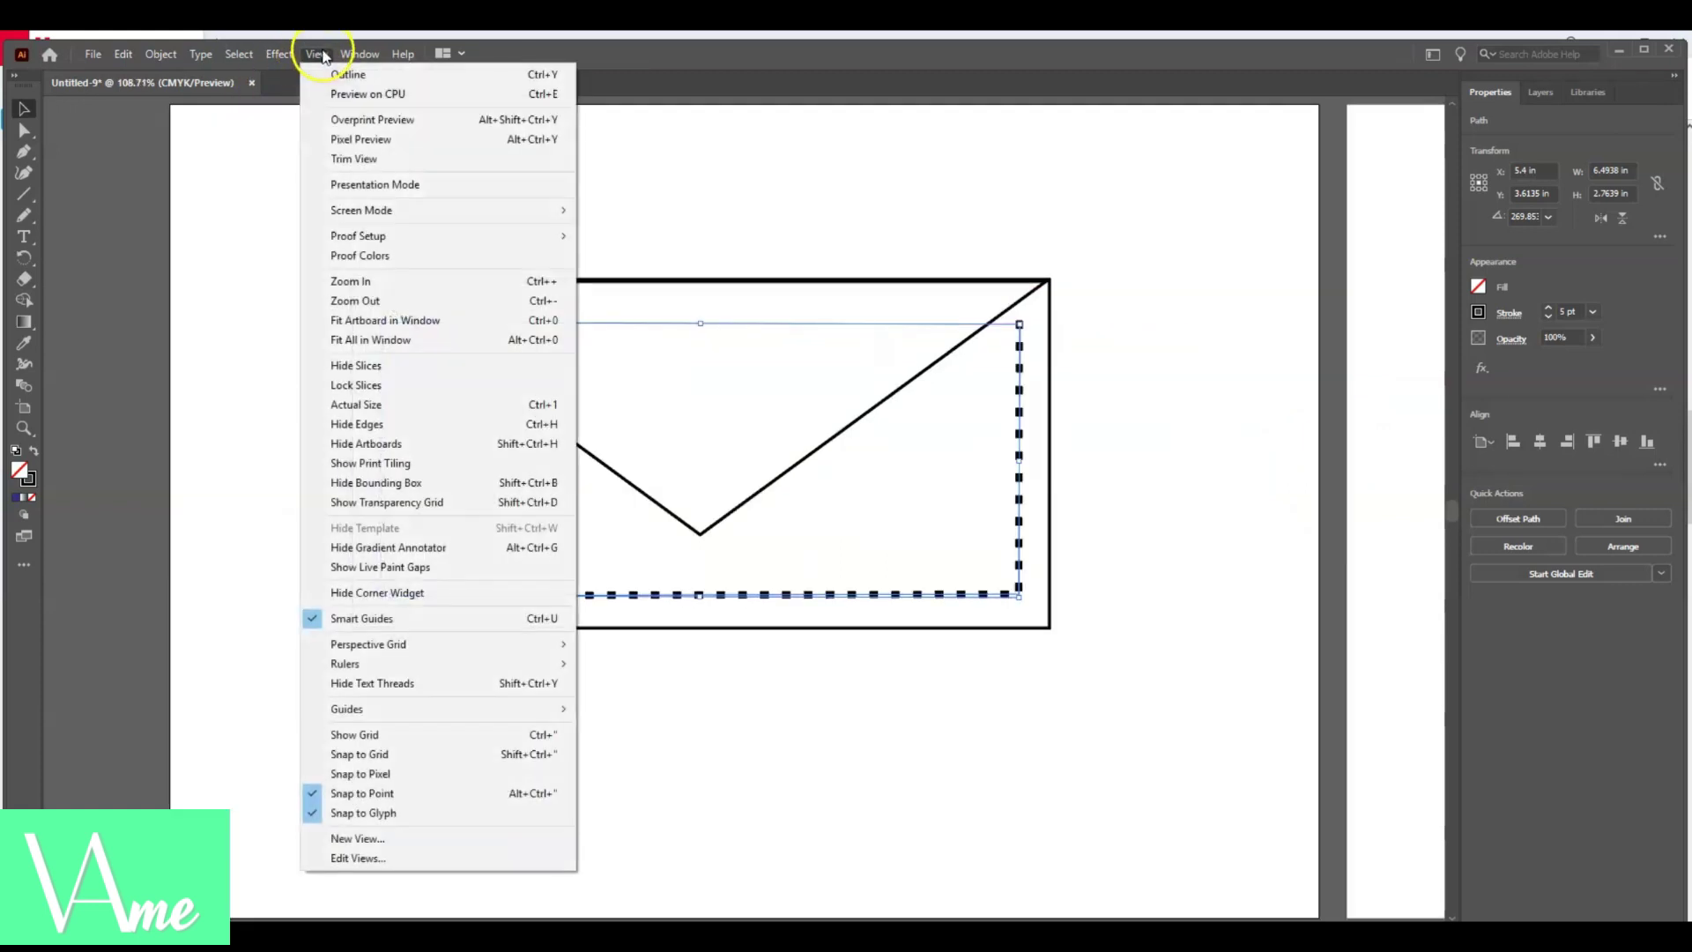
{"action": "left_click", "coordinate": [375, 341]}
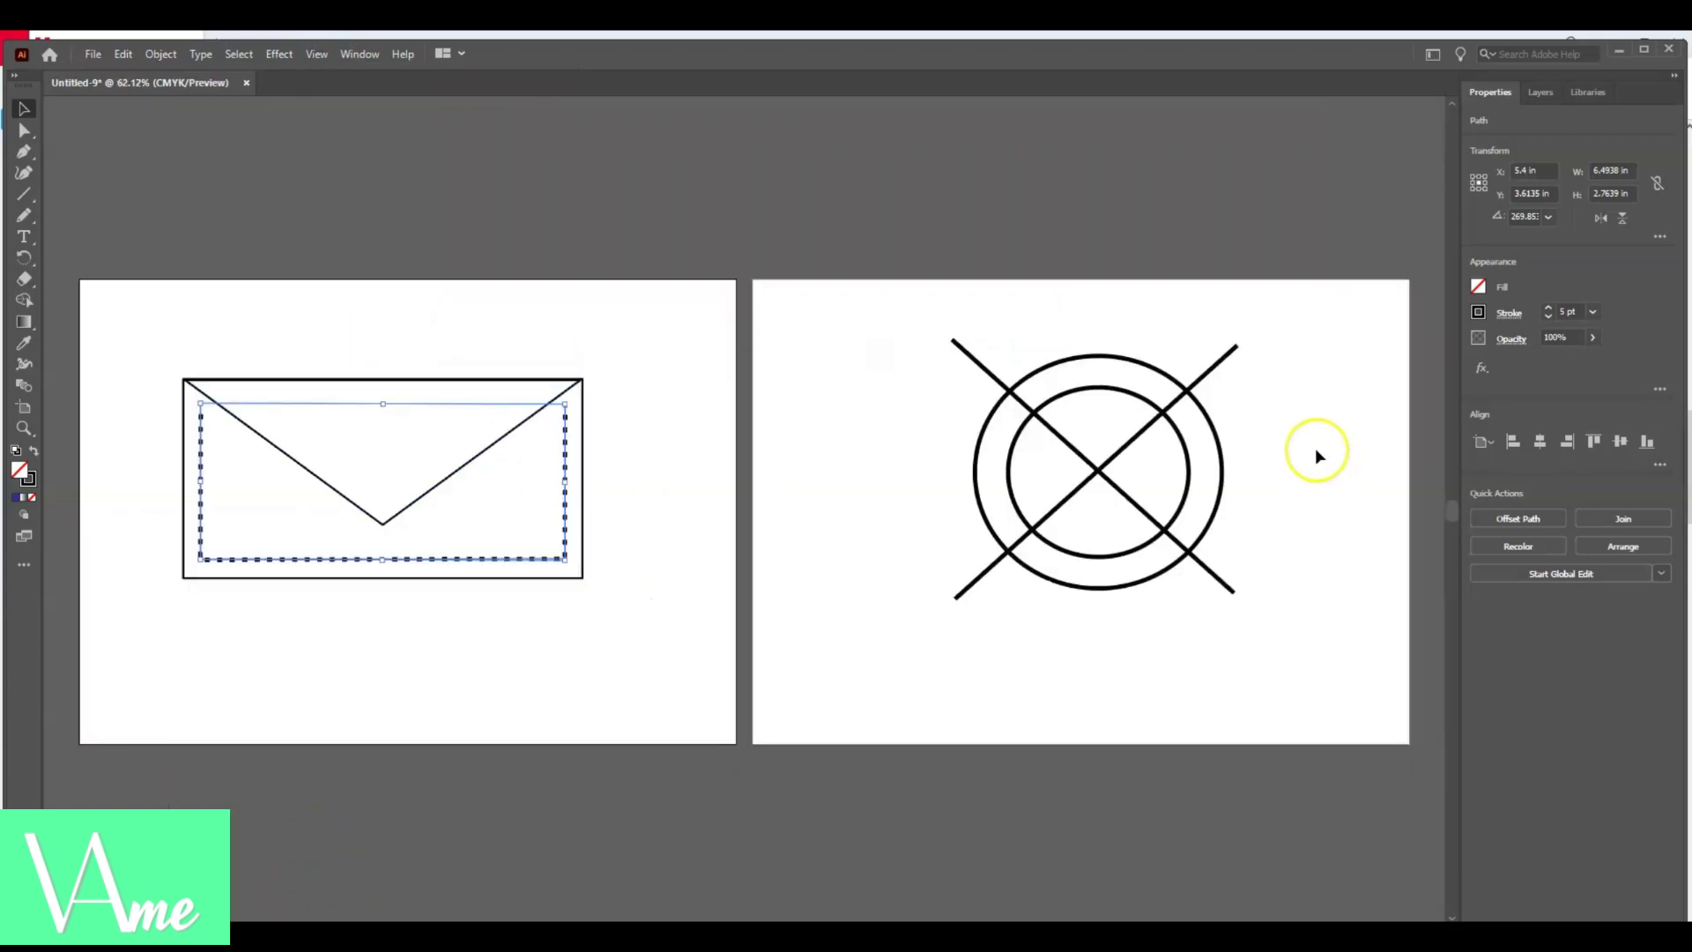
- Fit the artboard with the crossed circles in the window and clear the selection
{"action": "left_click", "coordinate": [1220, 460]}
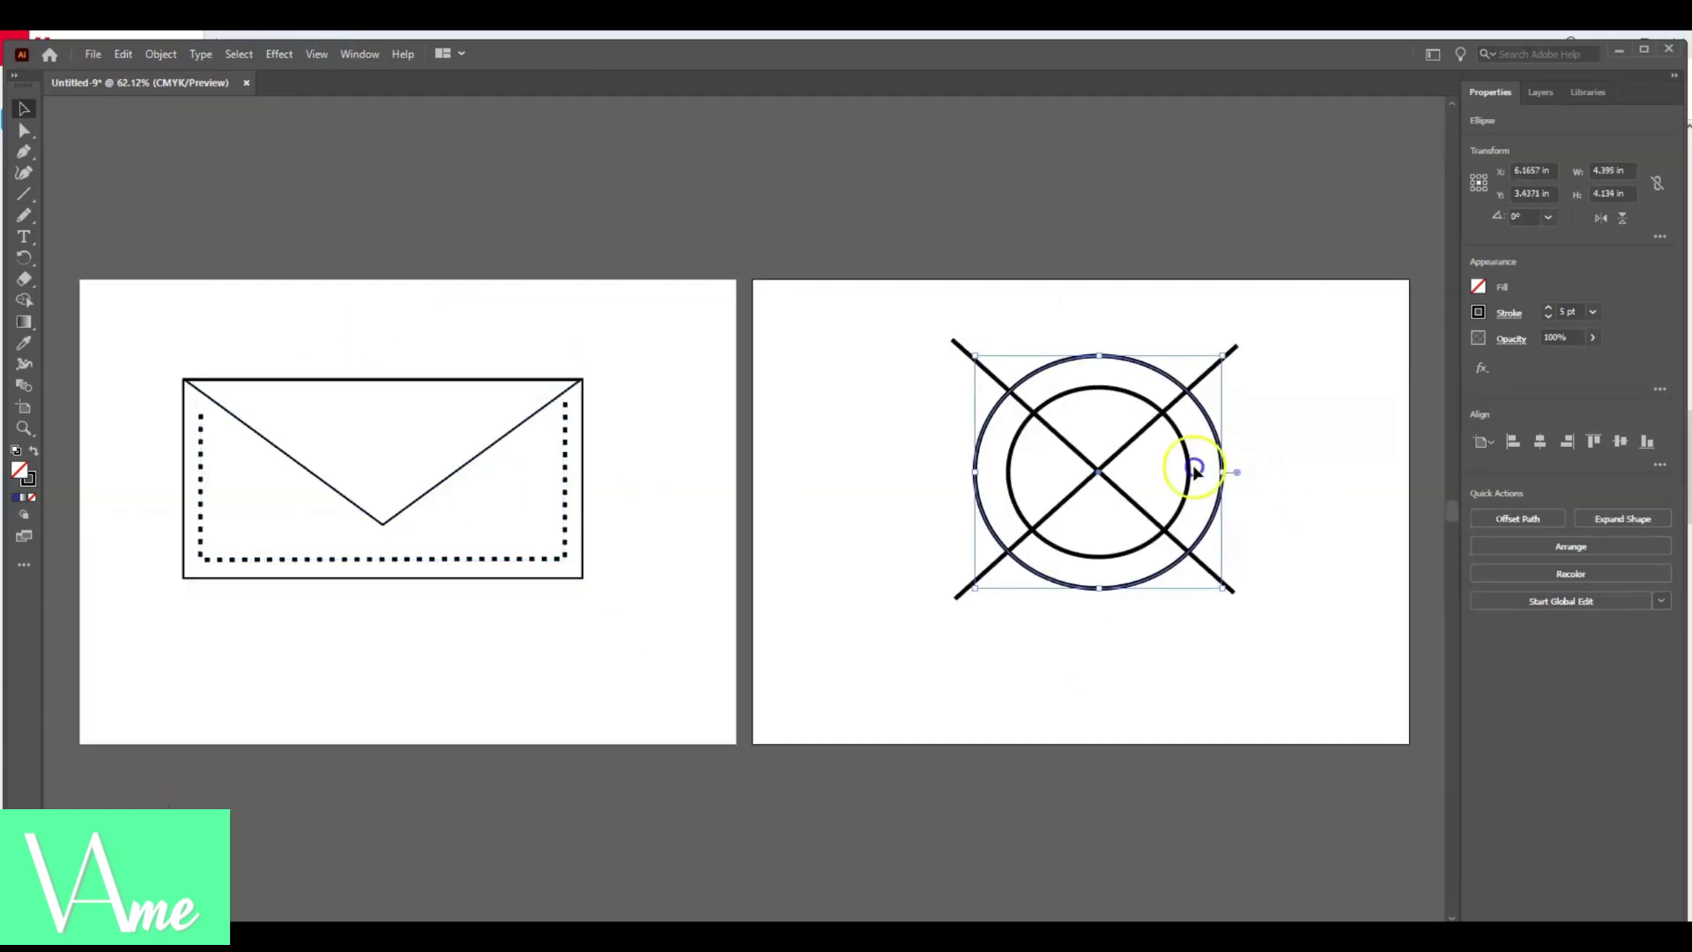
{"action": "left_click", "coordinate": [358, 56]}
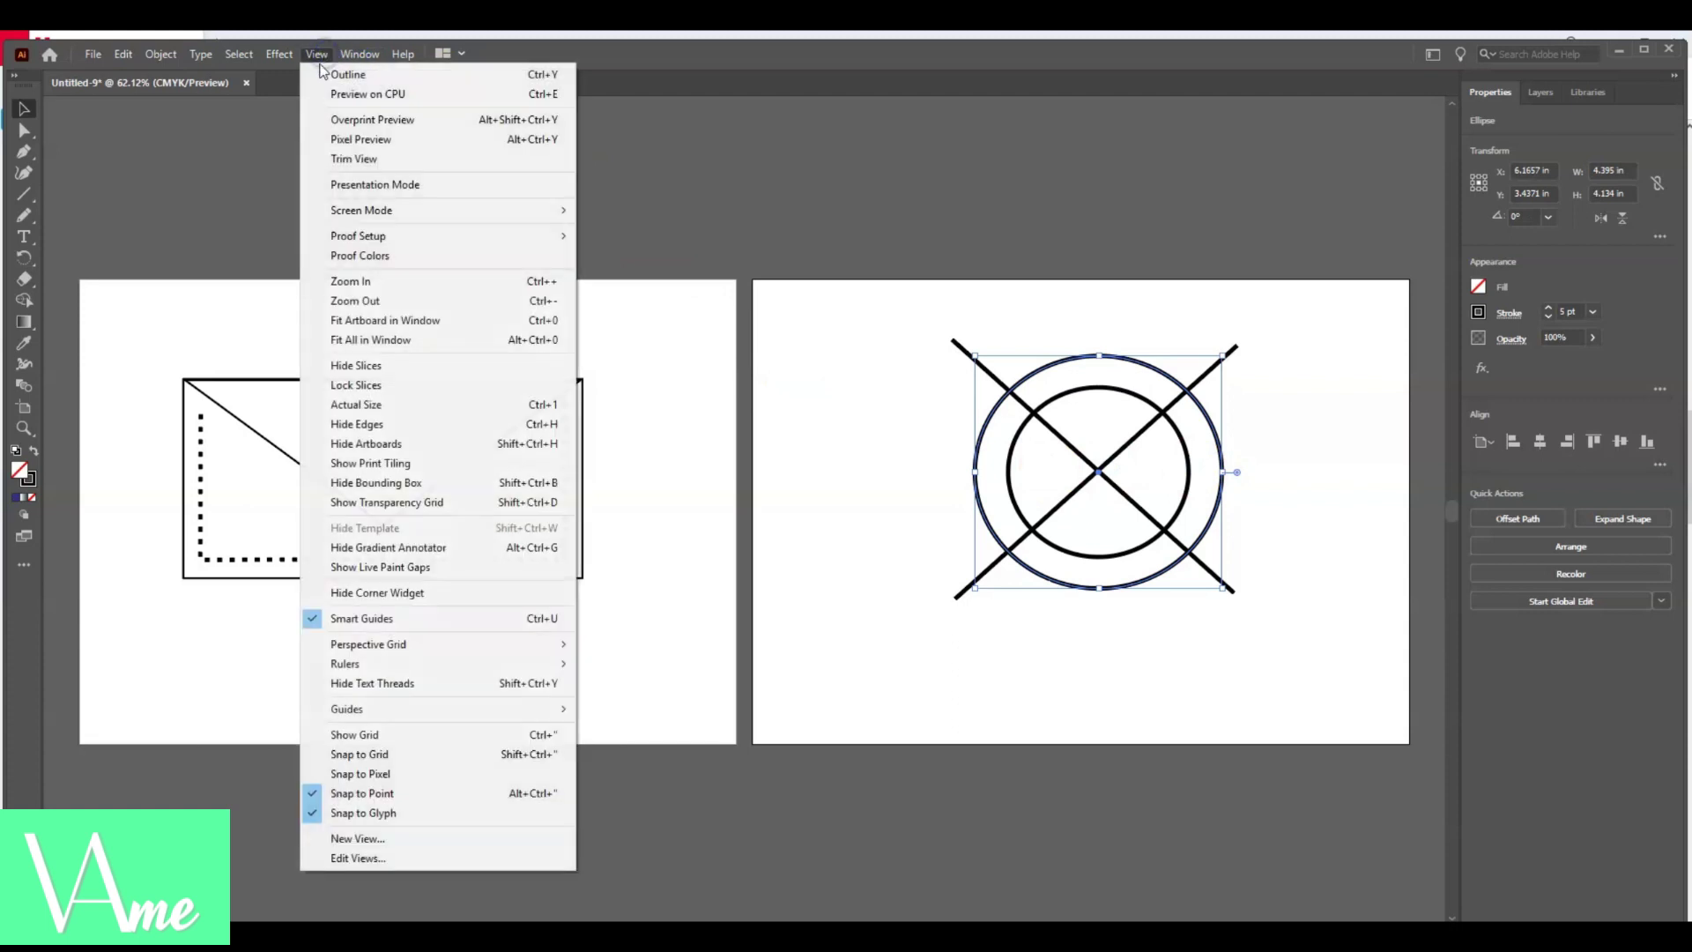
{"action": "left_click", "coordinate": [361, 328]}
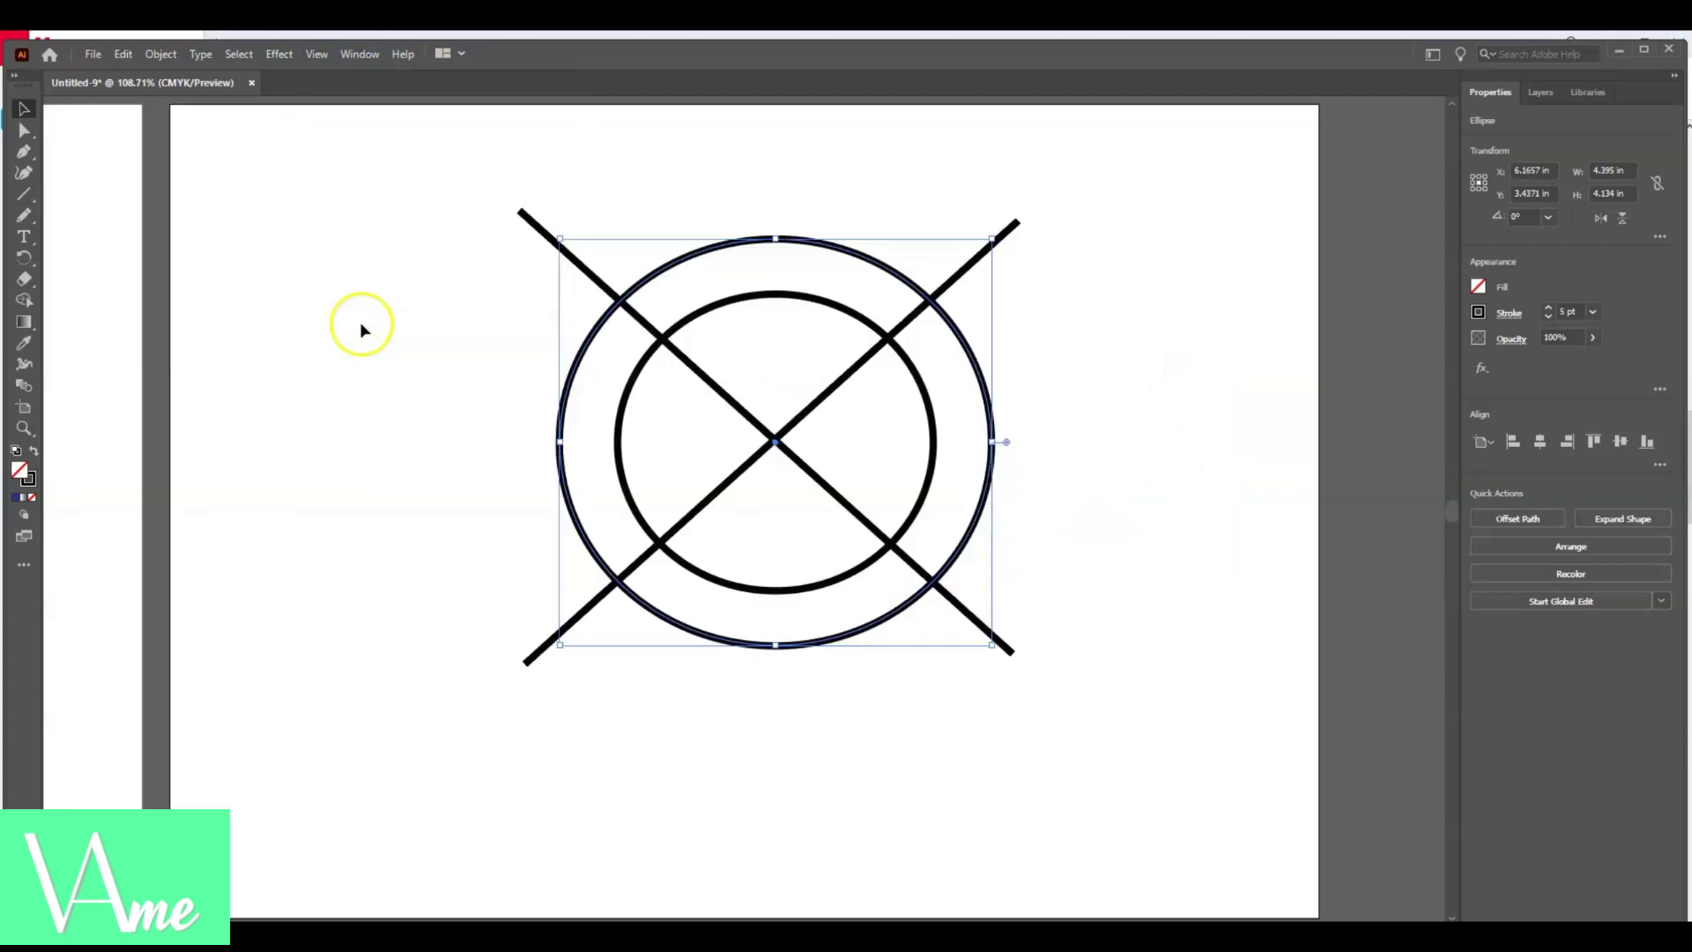
{"action": "left_click", "coordinate": [1063, 568]}
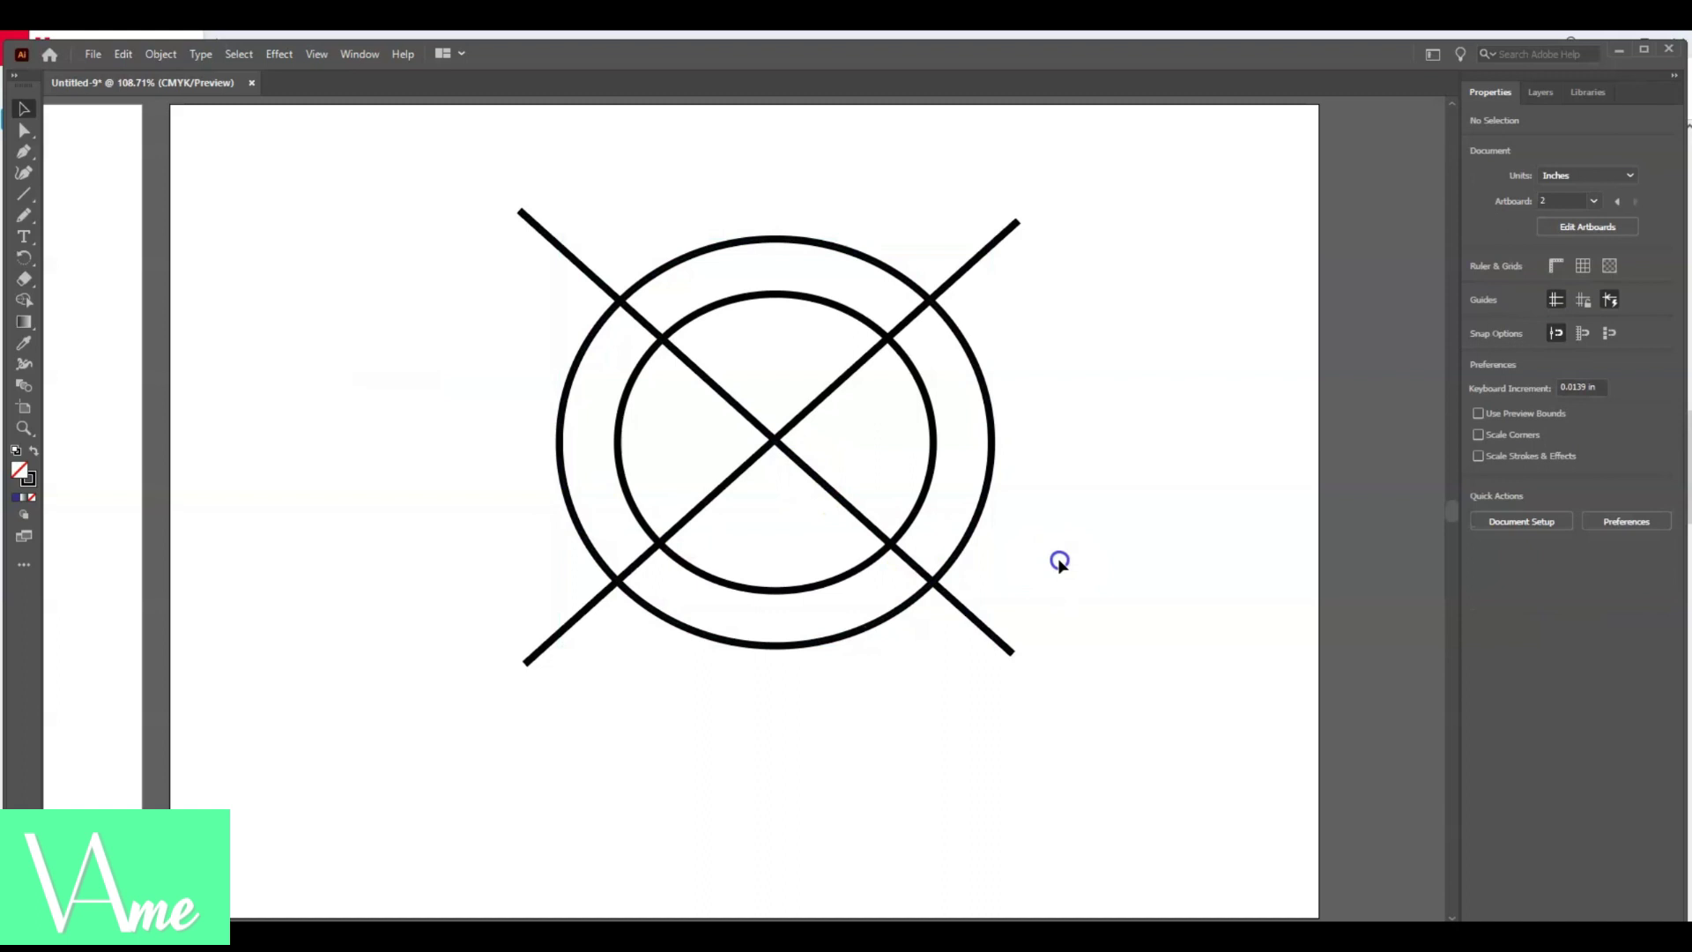
- Add the half-filled arrowhead to the upper ends of both diagonal lines crossing the circles
{"action": "left_click", "coordinate": [517, 205]}
{"action": "left_click", "coordinate": [730, 396]}
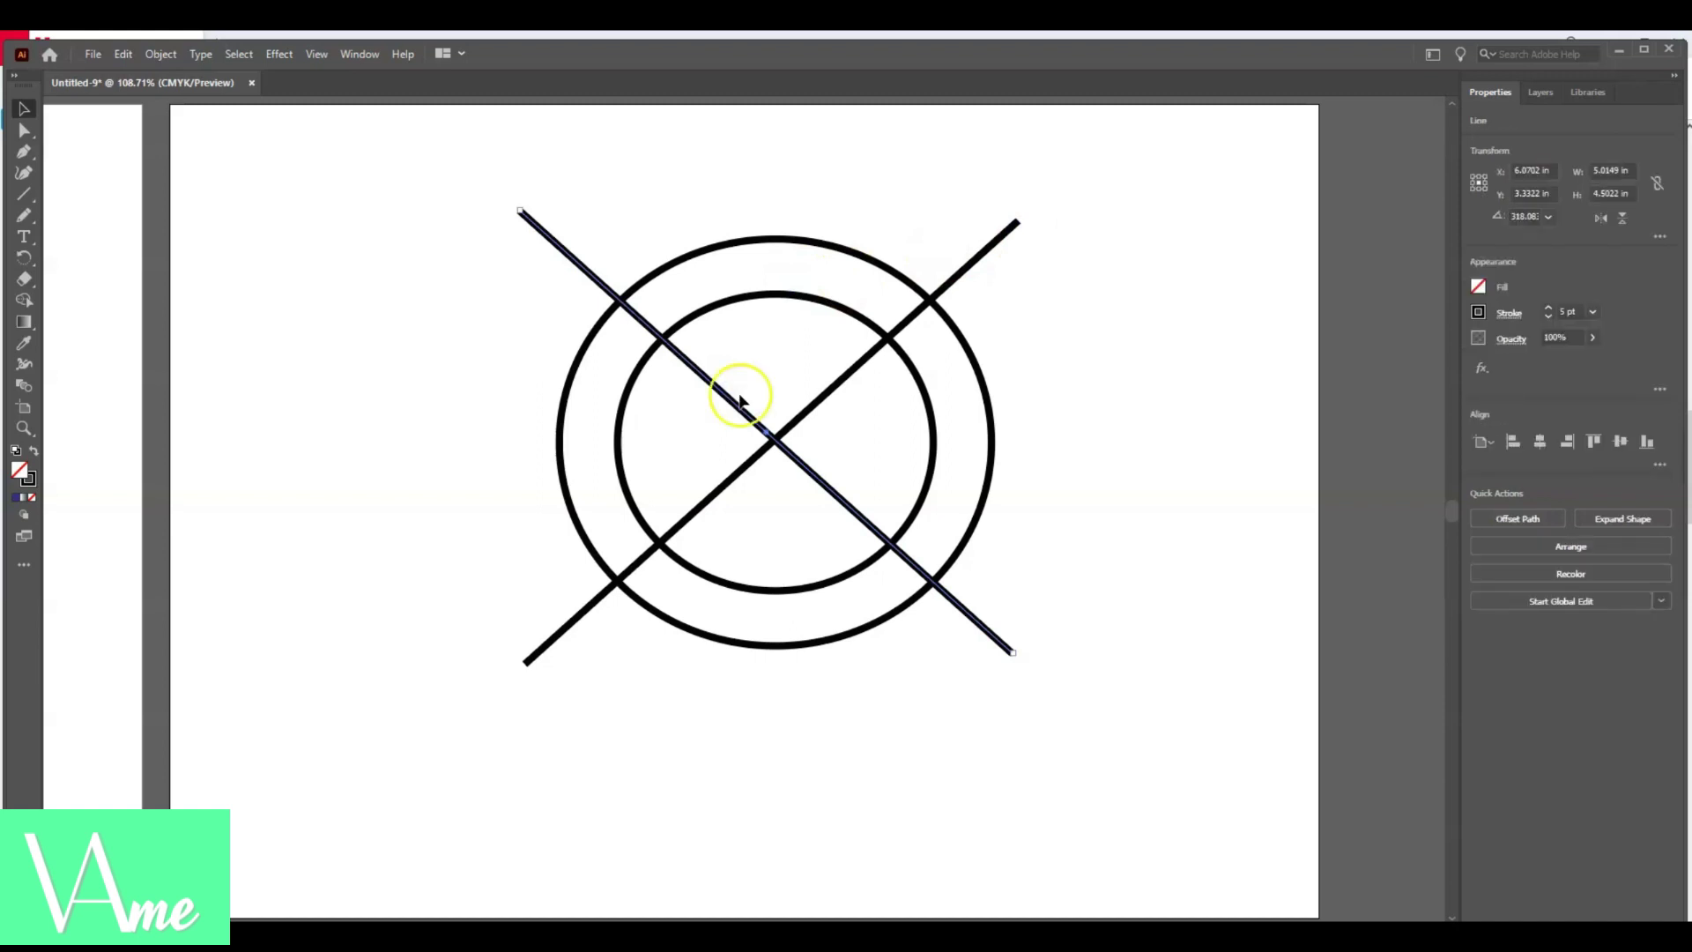
{"action": "left_click", "coordinate": [846, 375], "text": "shift"}
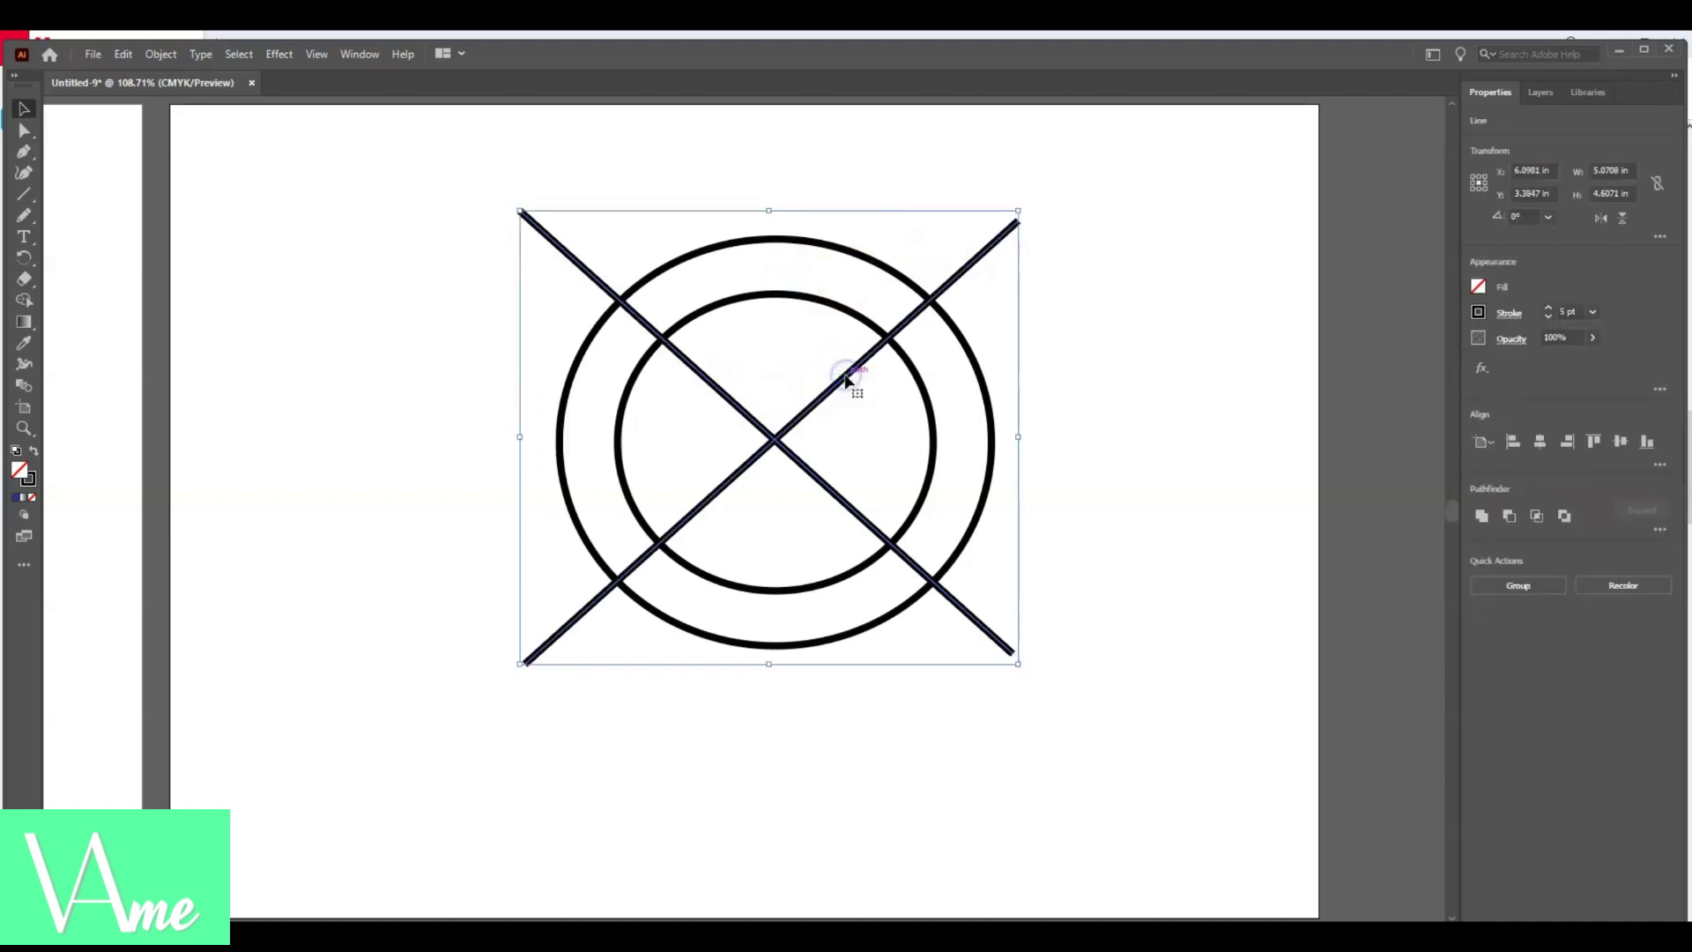
{"action": "left_click", "coordinate": [1510, 315]}
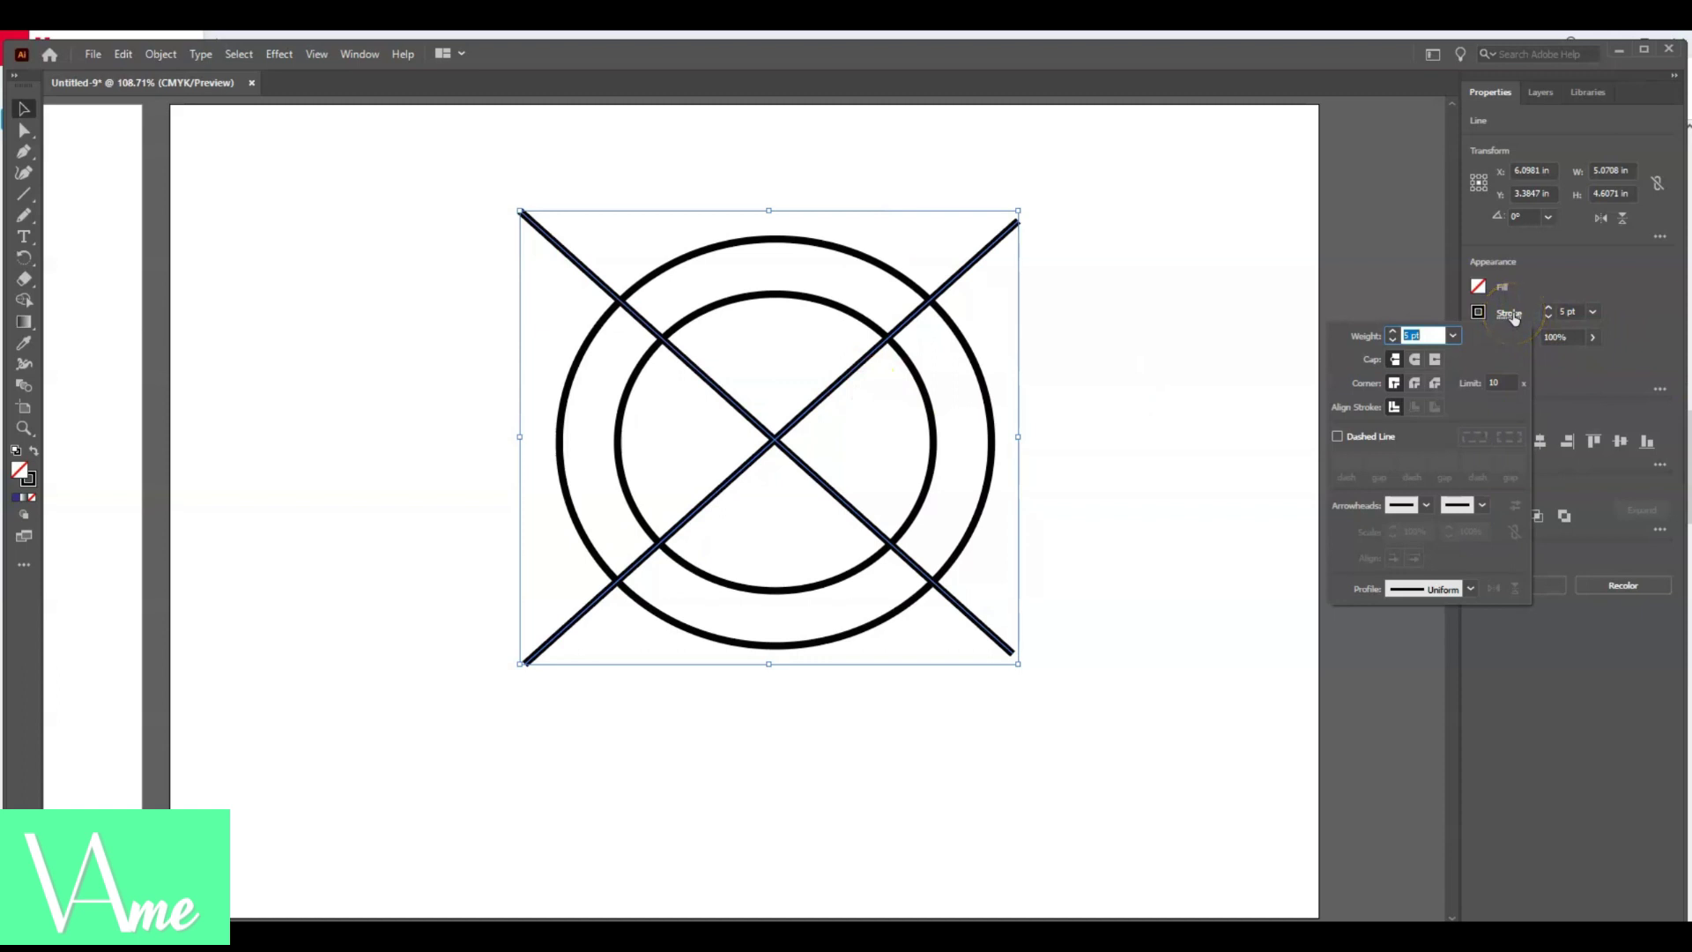
{"action": "left_click", "coordinate": [1426, 505]}
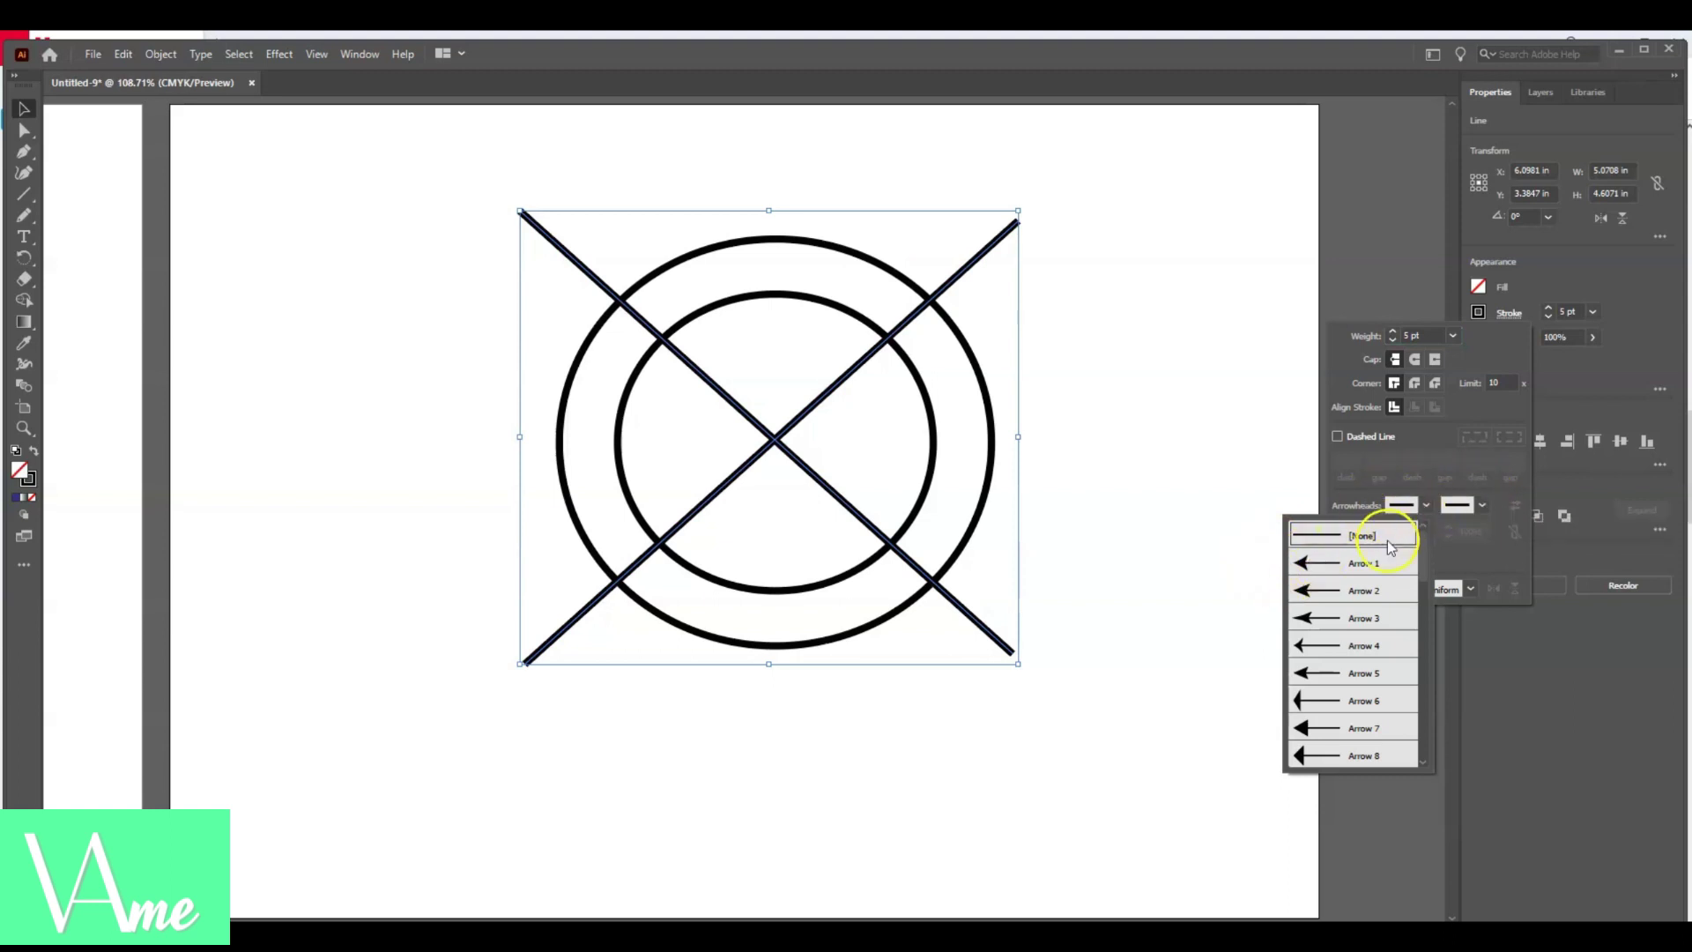
{"action": "scroll", "coordinate": [1346, 661], "scroll_direction": "down", "scroll_amount": 4}
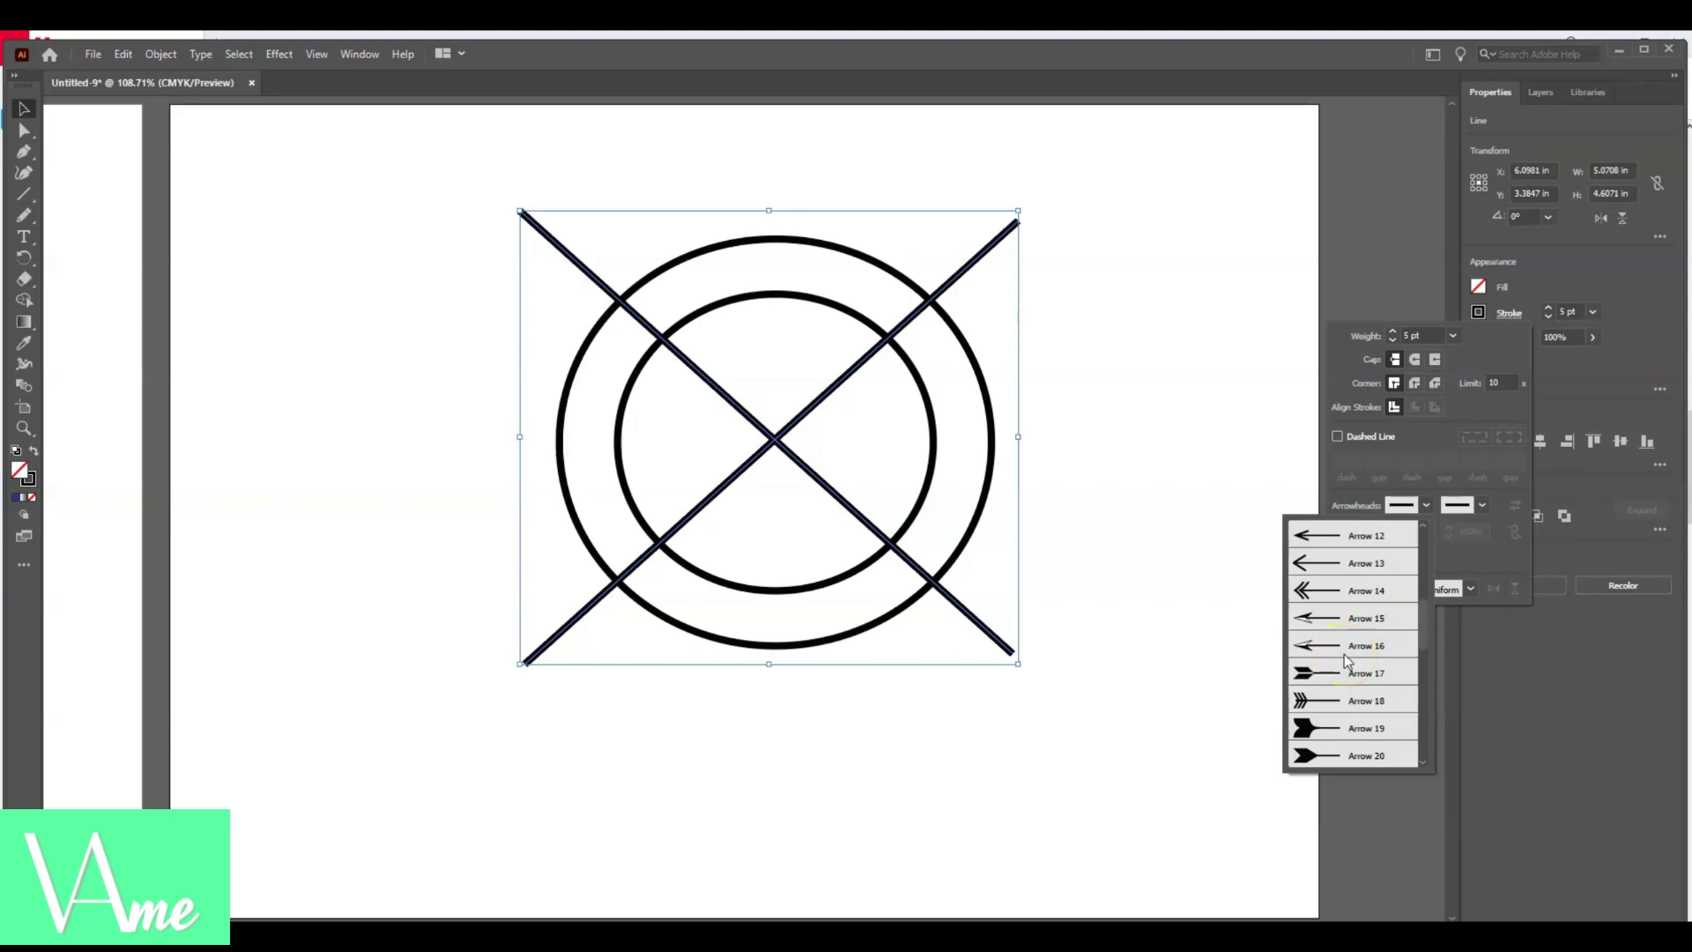
{"action": "scroll", "coordinate": [1345, 654], "scroll_direction": "down", "scroll_amount": 6}
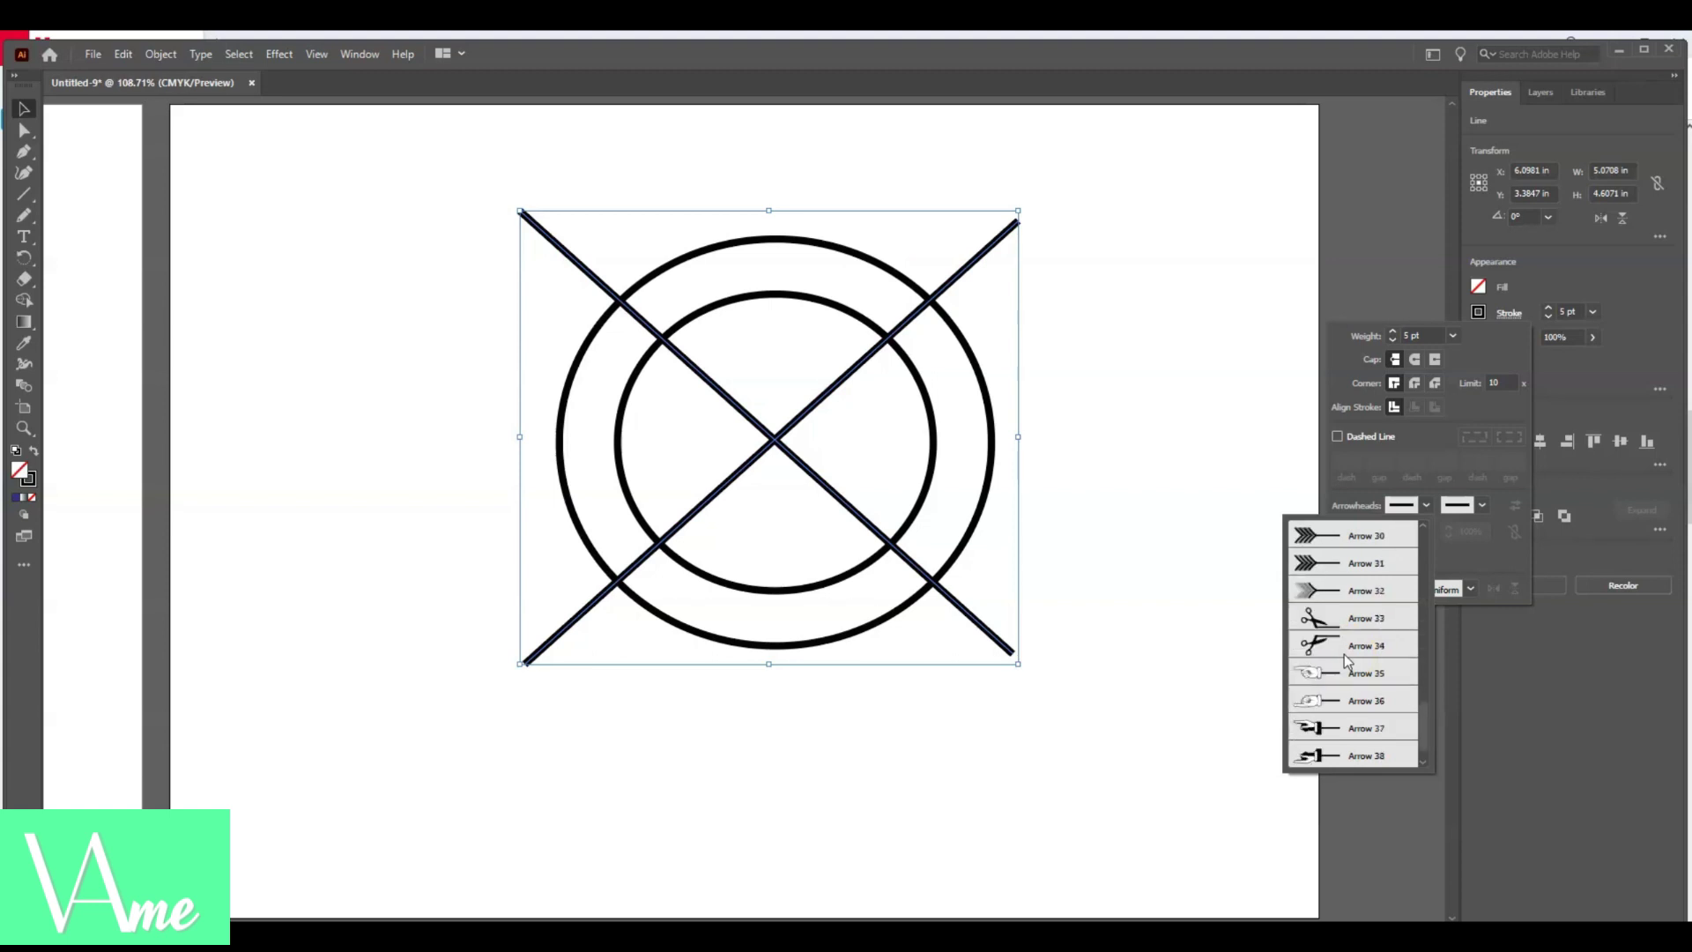
{"action": "scroll", "coordinate": [1344, 654], "scroll_direction": "down", "scroll_amount": 1}
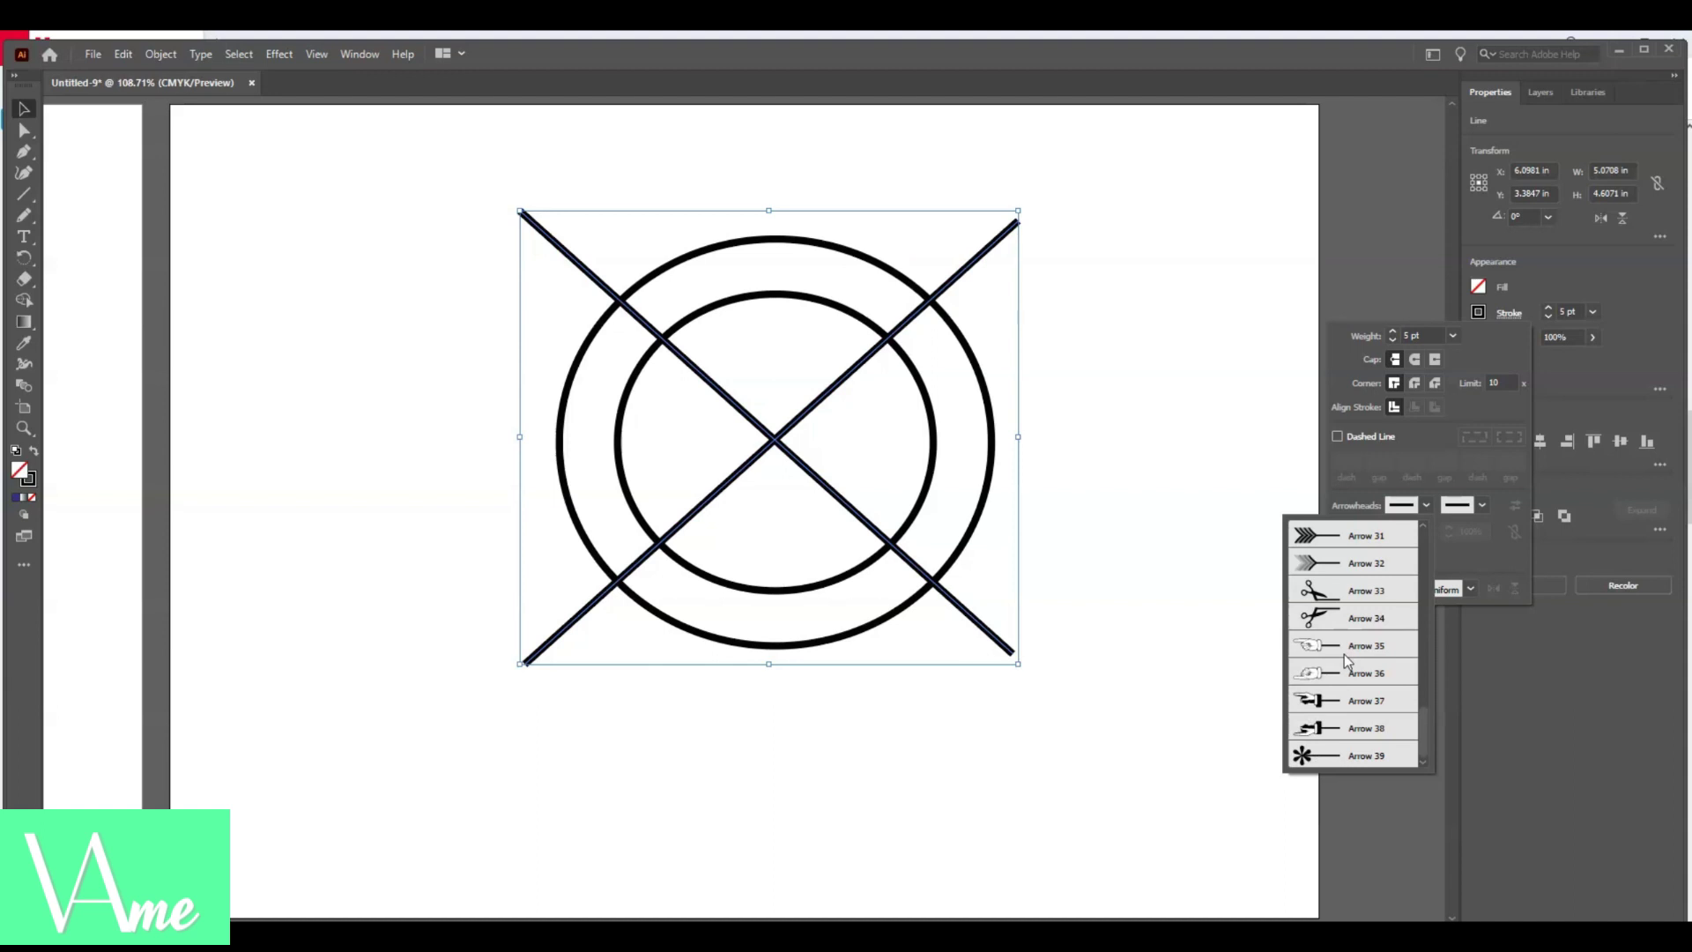
{"action": "scroll", "coordinate": [1345, 654], "scroll_direction": "up", "scroll_amount": 5}
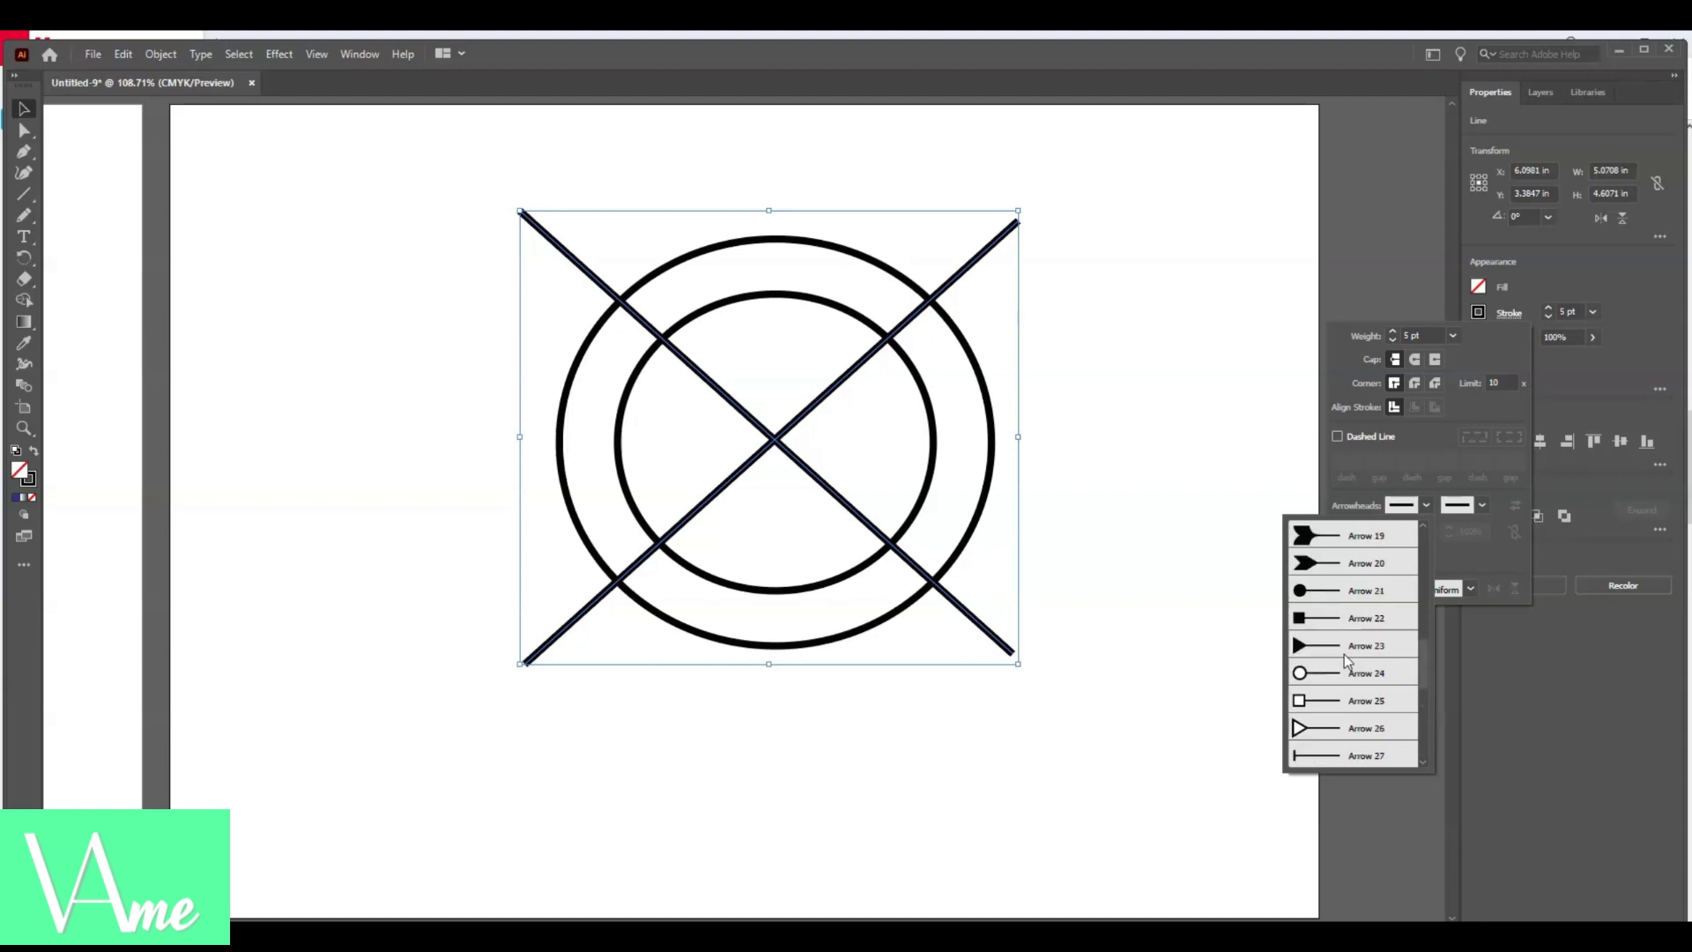
{"action": "left_click", "coordinate": [1353, 551]}
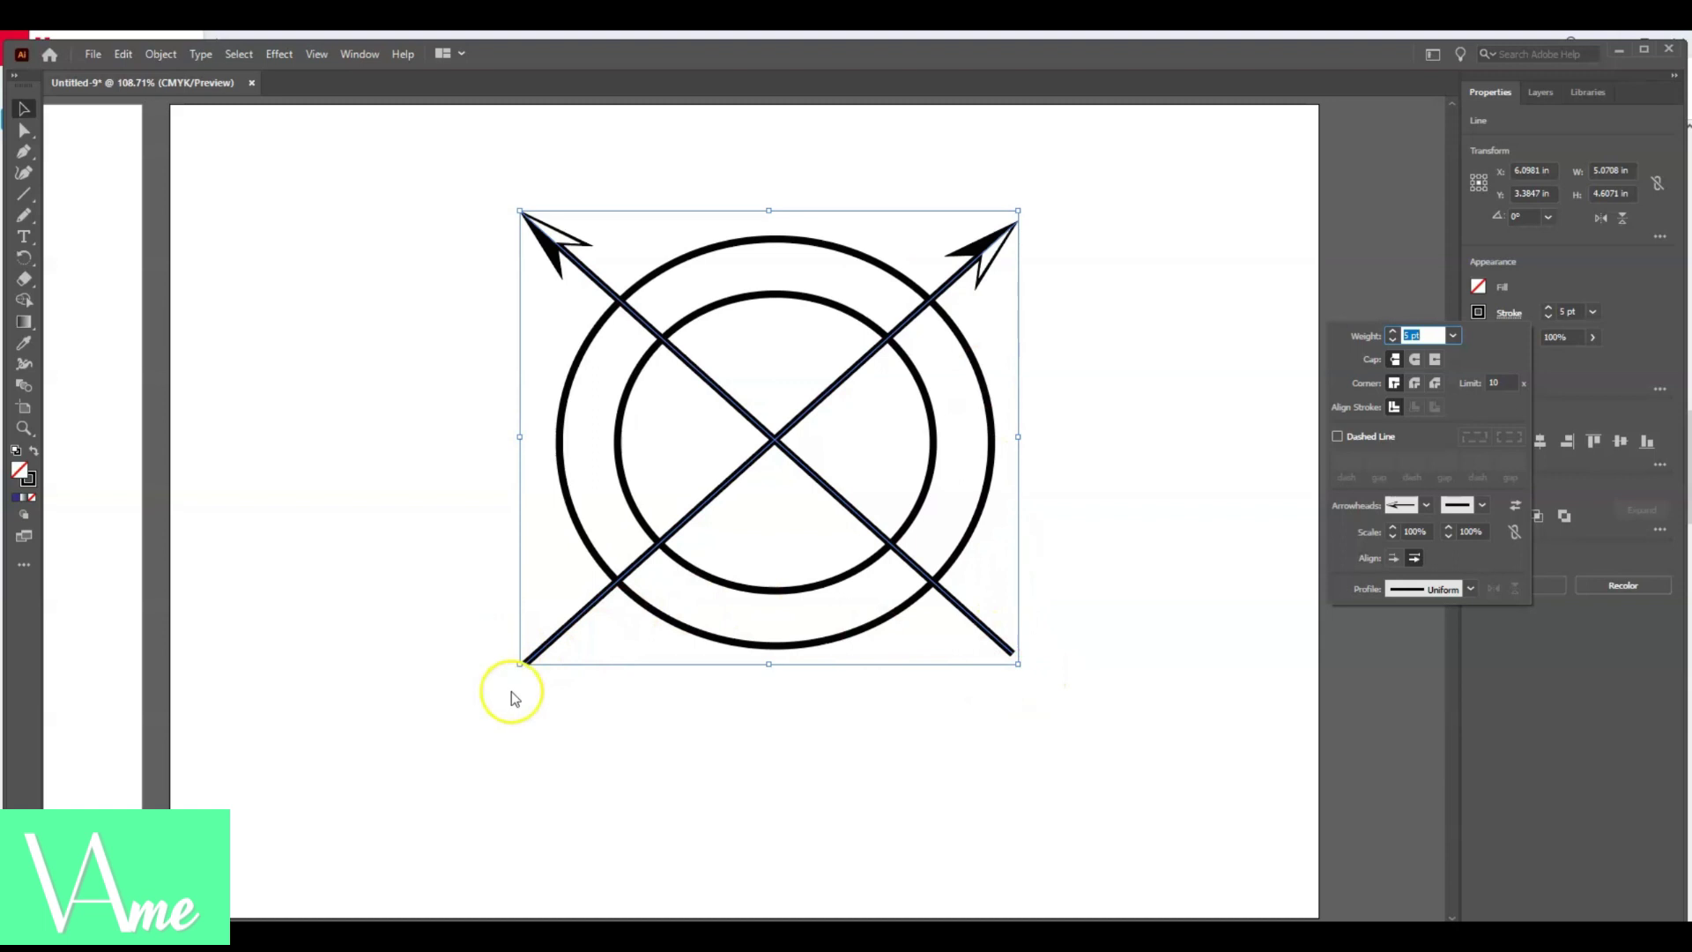
- Apply the Arrow 32 feather tail to the lower ends of both diagonal lines and deselect them
{"action": "left_click", "coordinate": [1483, 505]}
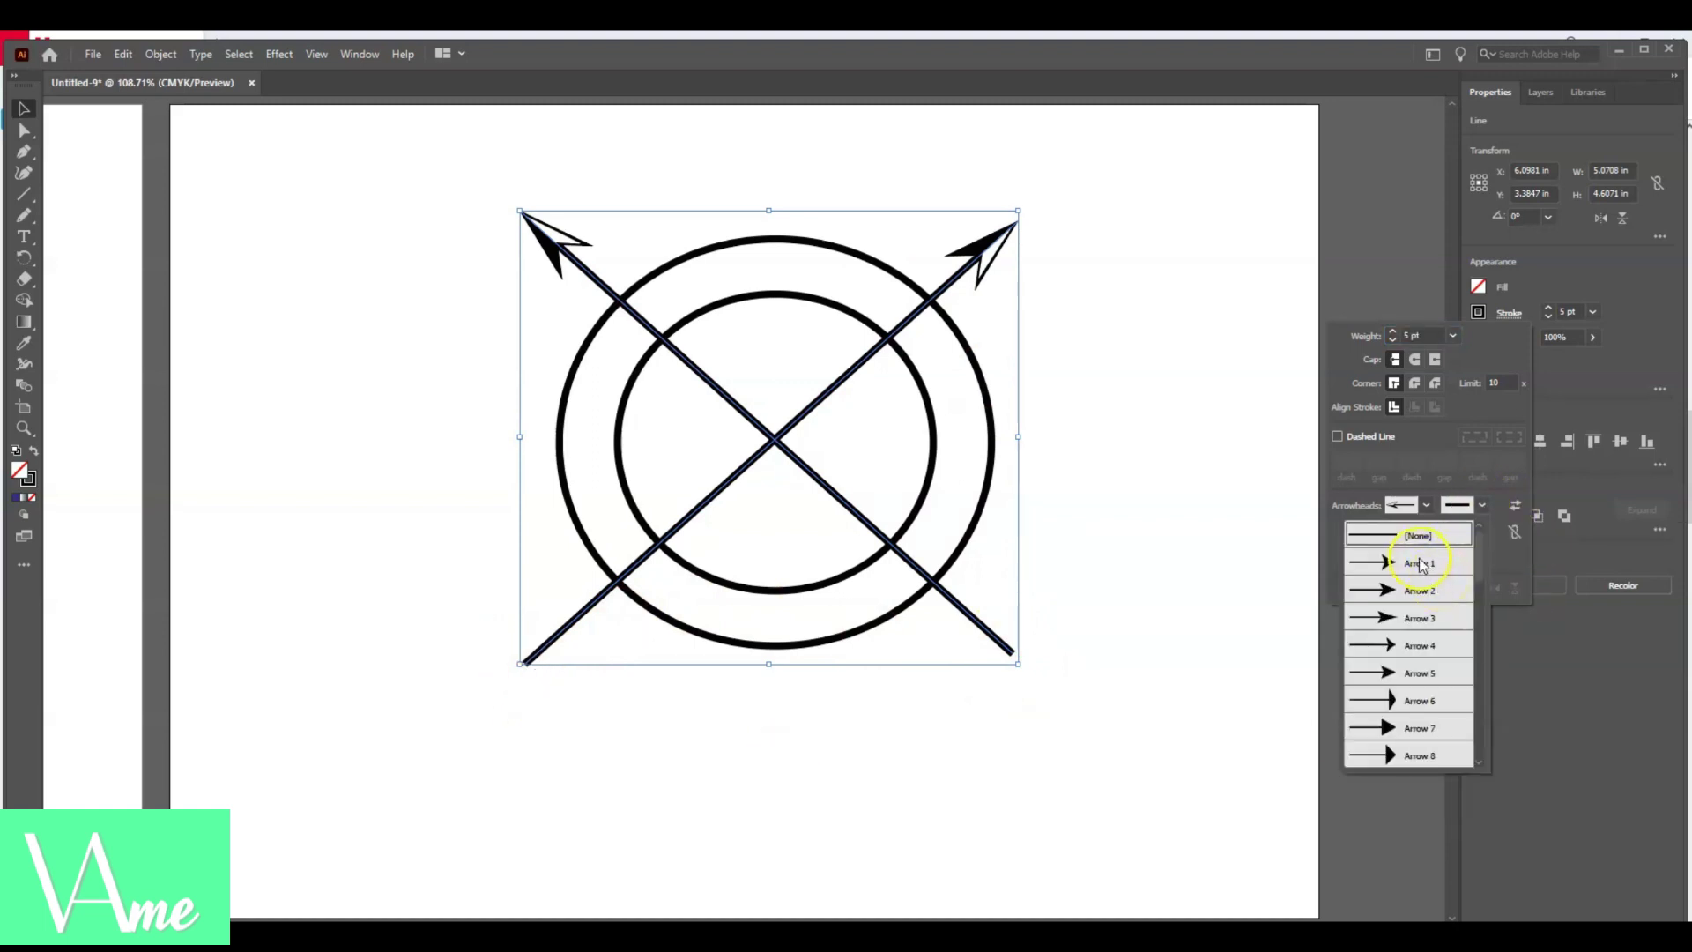
{"action": "scroll", "coordinate": [1432, 689], "scroll_direction": "down", "scroll_amount": 3}
{"action": "scroll", "coordinate": [1433, 688], "scroll_direction": "down", "scroll_amount": 2}
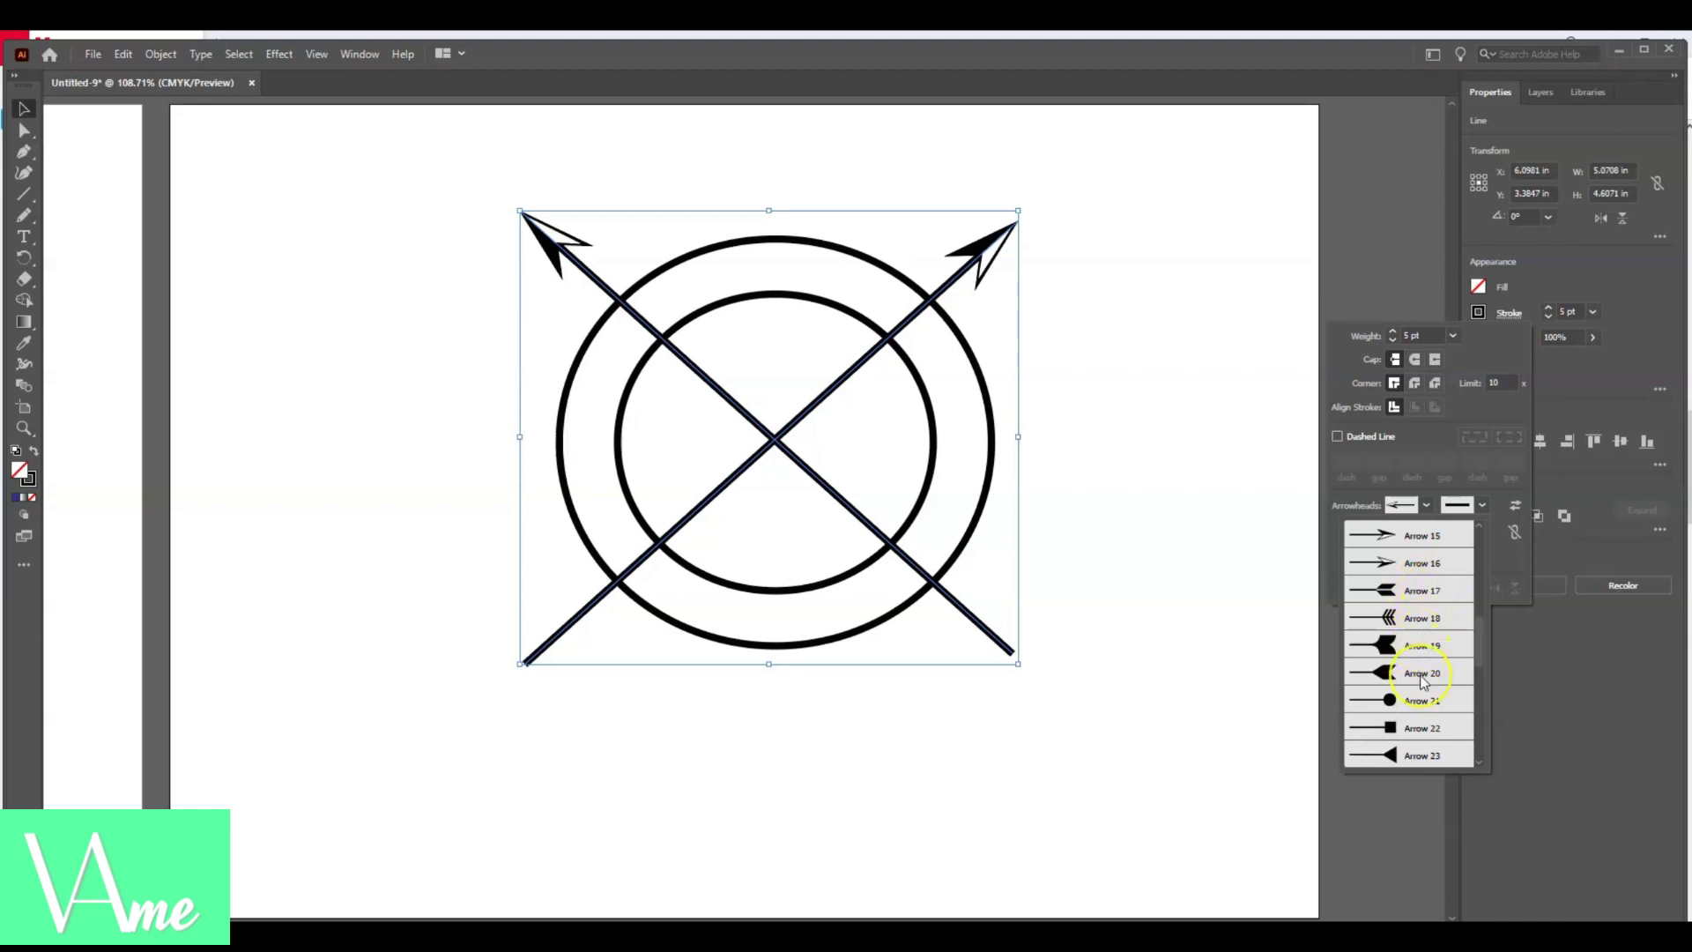
{"action": "scroll", "coordinate": [1425, 680], "scroll_direction": "down", "scroll_amount": 2}
{"action": "scroll", "coordinate": [1425, 682], "scroll_direction": "down", "scroll_amount": 1}
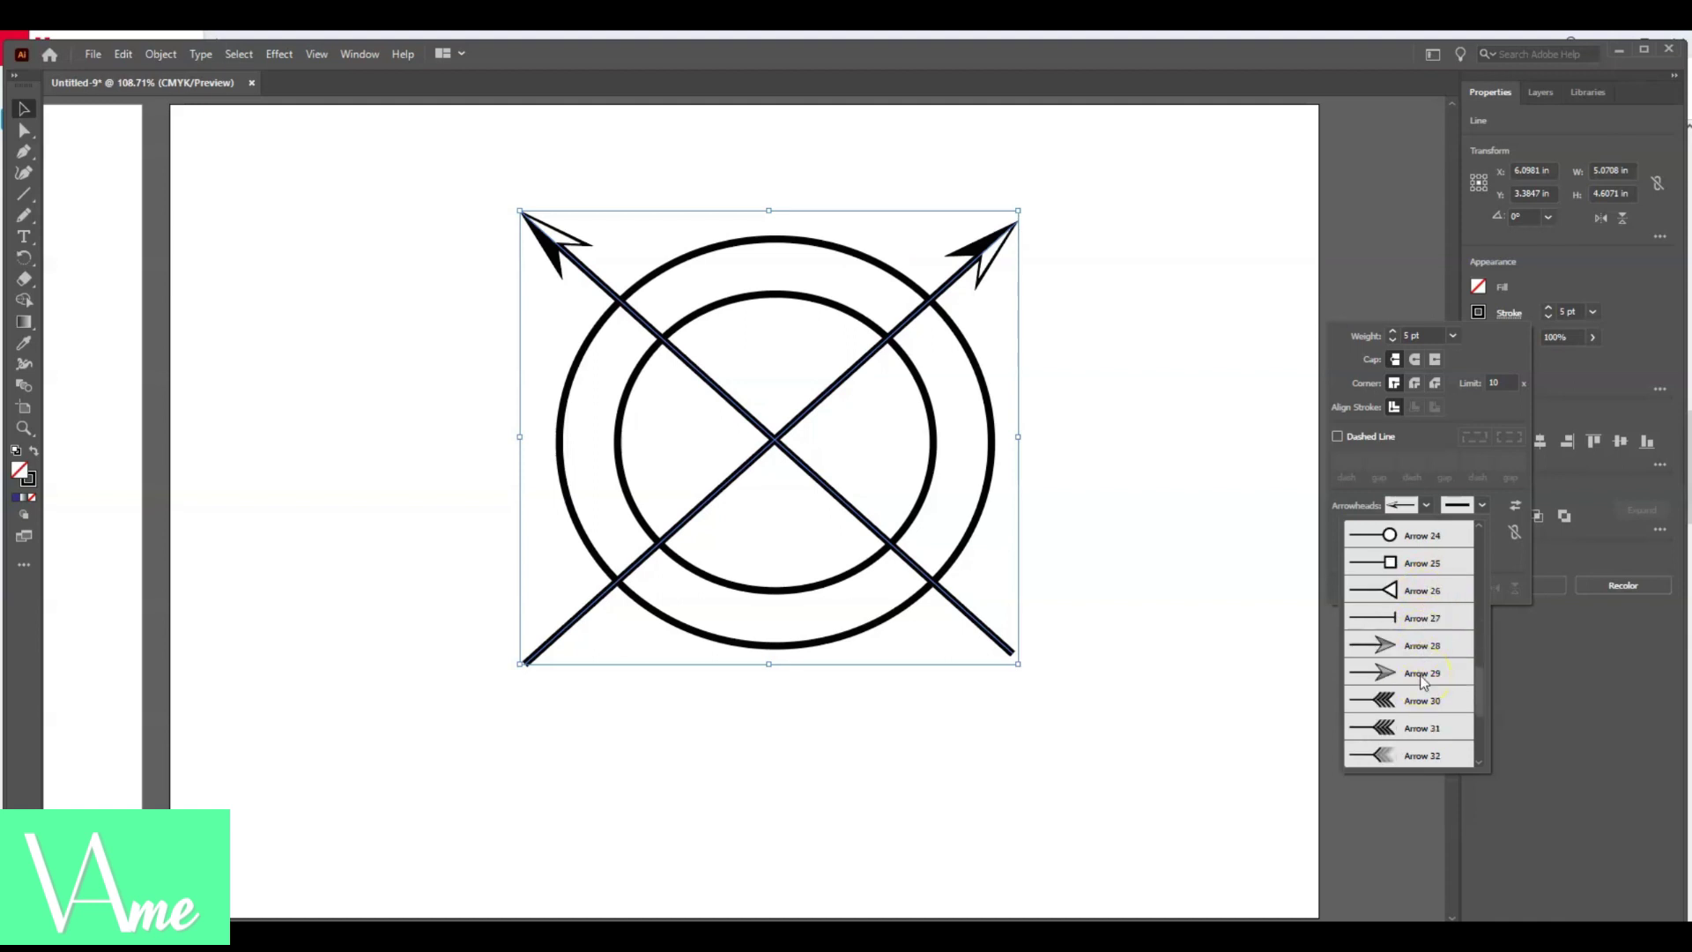
{"action": "scroll", "coordinate": [1424, 682], "scroll_direction": "down", "scroll_amount": 1}
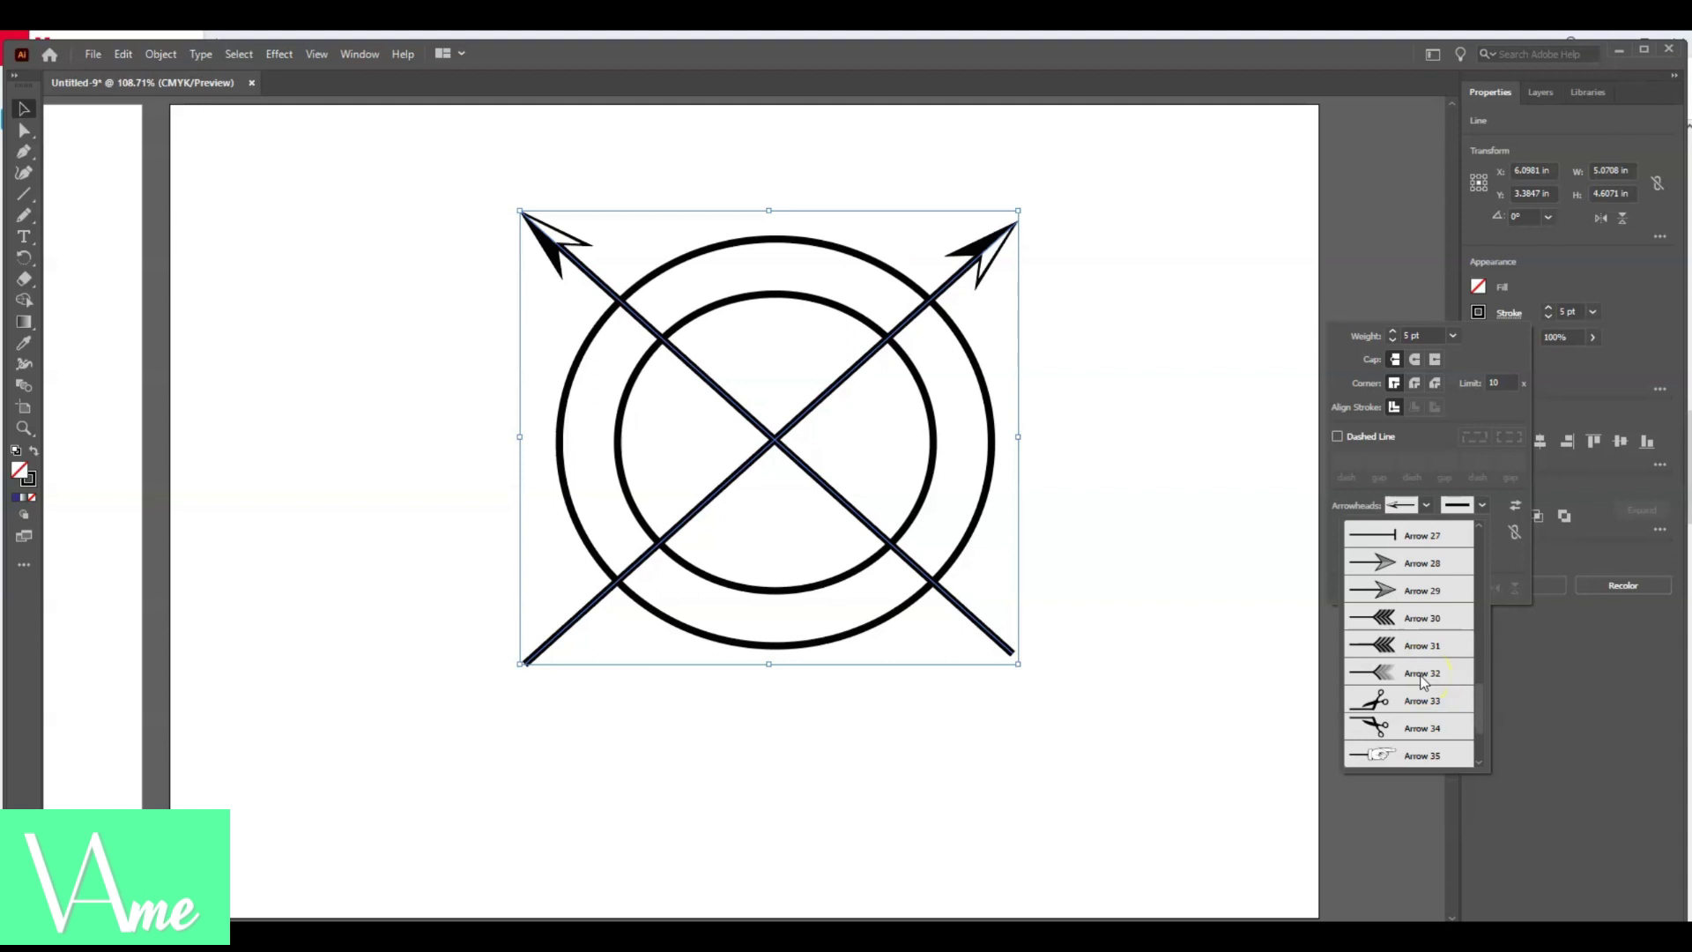
{"action": "left_click", "coordinate": [1420, 674]}
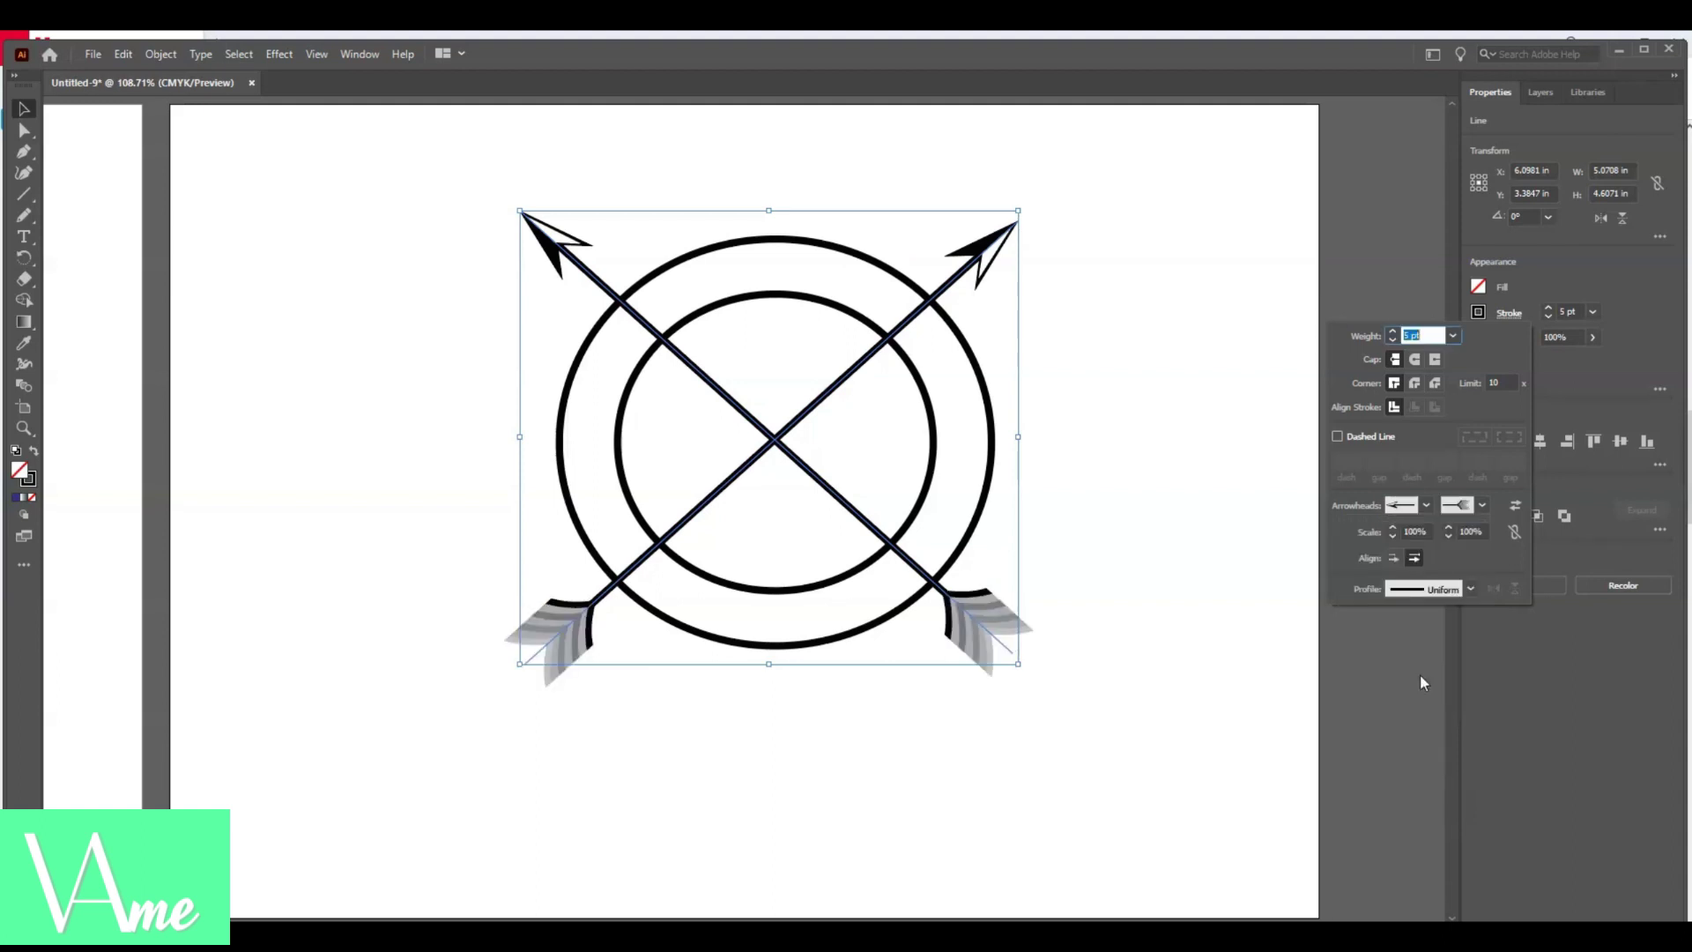
{"action": "left_click", "coordinate": [936, 438]}
{"action": "left_click", "coordinate": [1084, 460]}
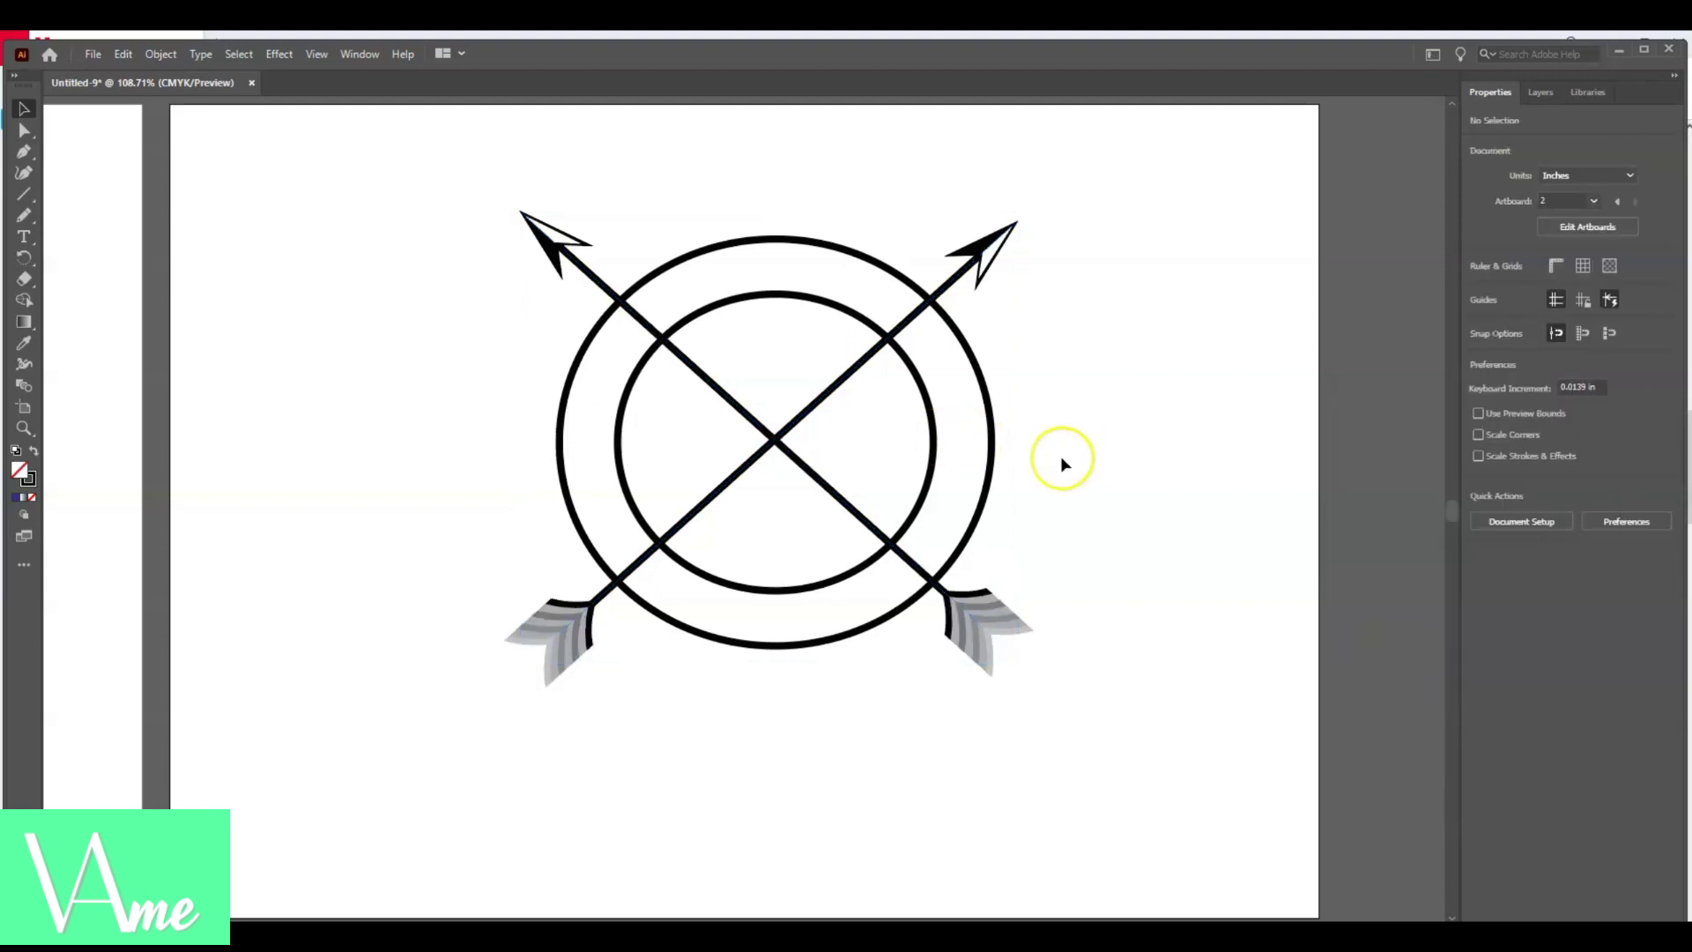
- Make the inner circle's stroke a dashed line with a 5 pt dash and a 20 pt gap, preserving exact lengths
{"action": "left_click", "coordinate": [935, 412]}
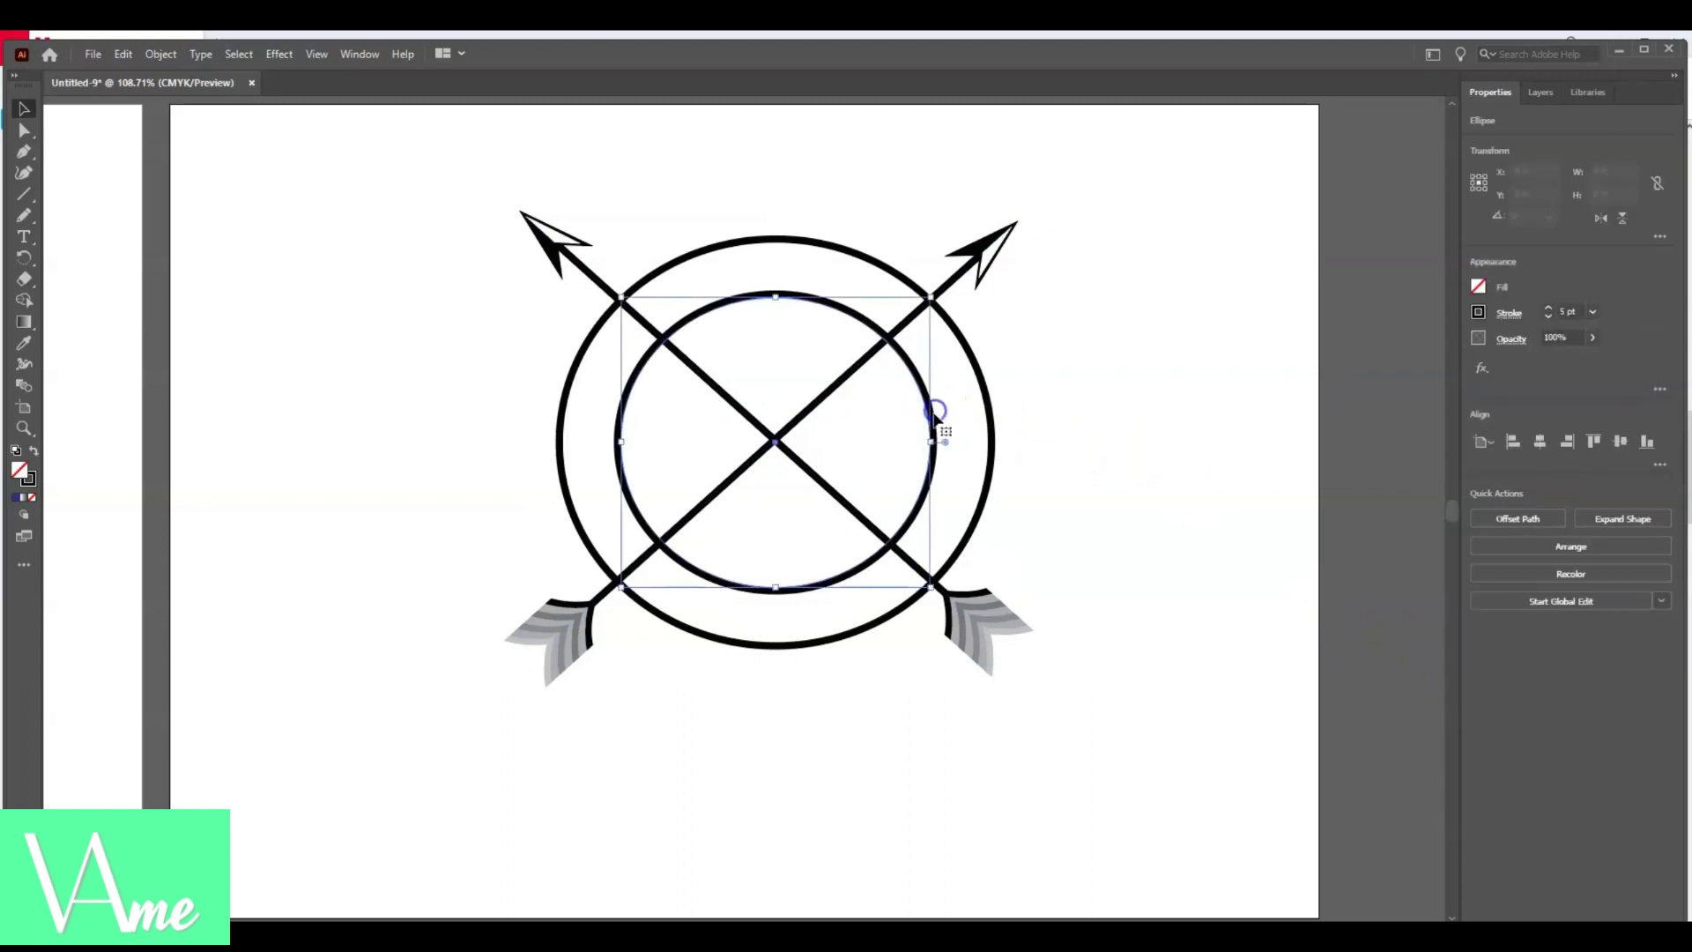
{"action": "left_click", "coordinate": [1509, 314]}
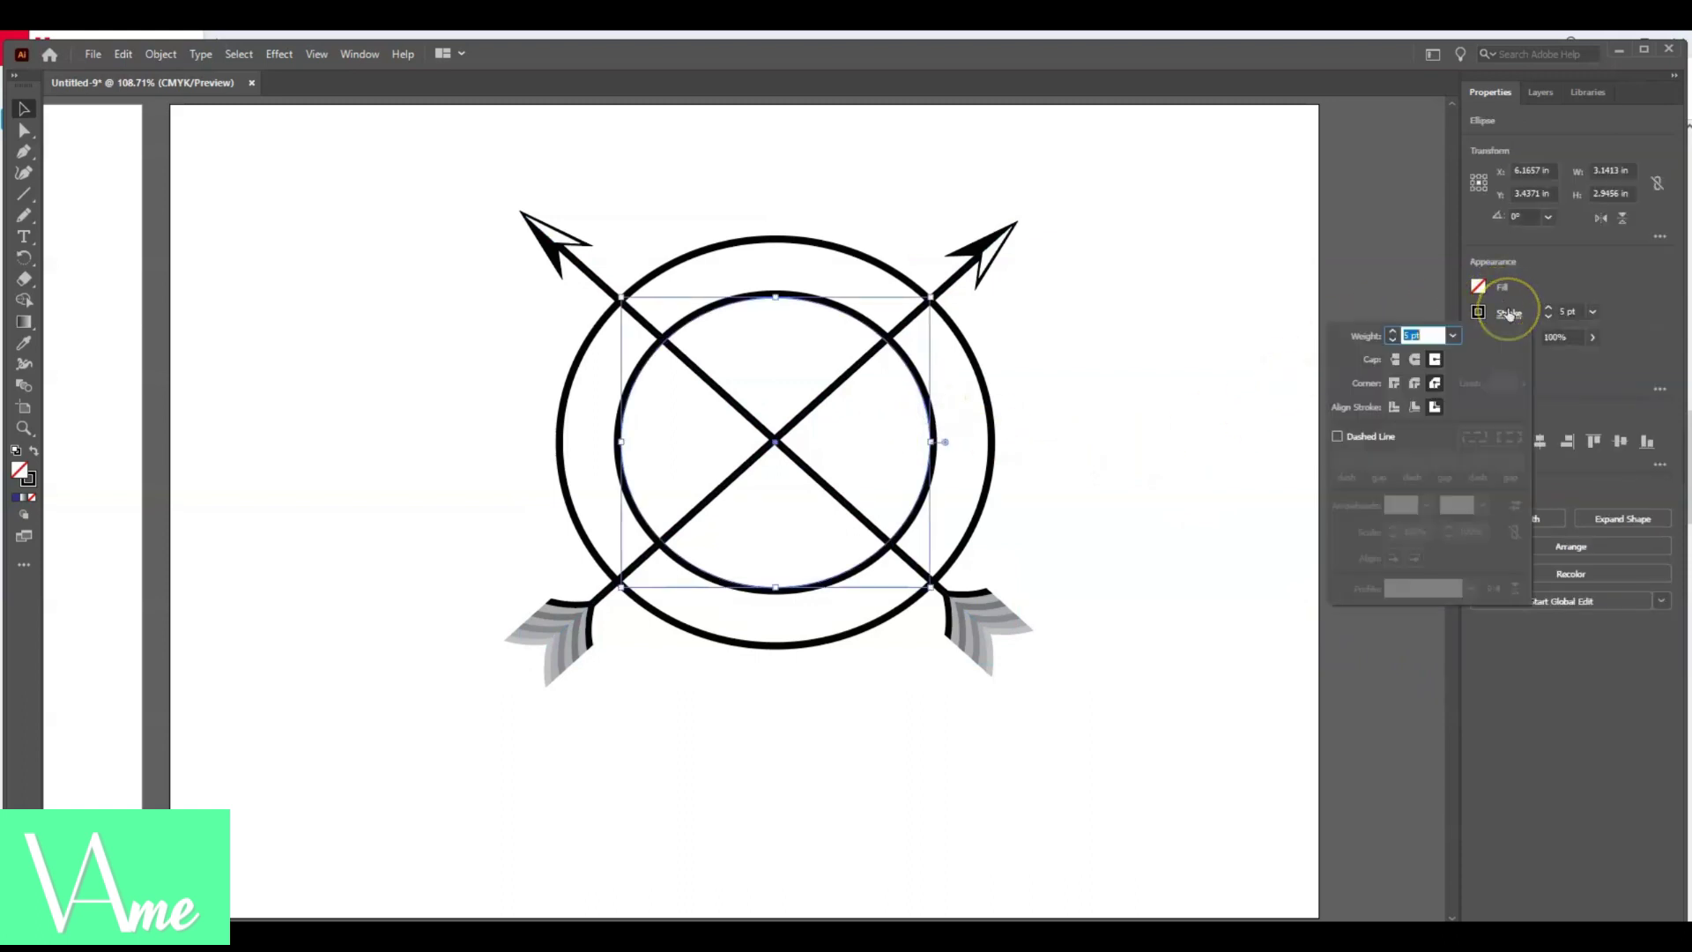
{"action": "left_click", "coordinate": [1353, 416]}
{"action": "left_click", "coordinate": [1337, 437]}
{"action": "left_click", "coordinate": [1344, 460]}
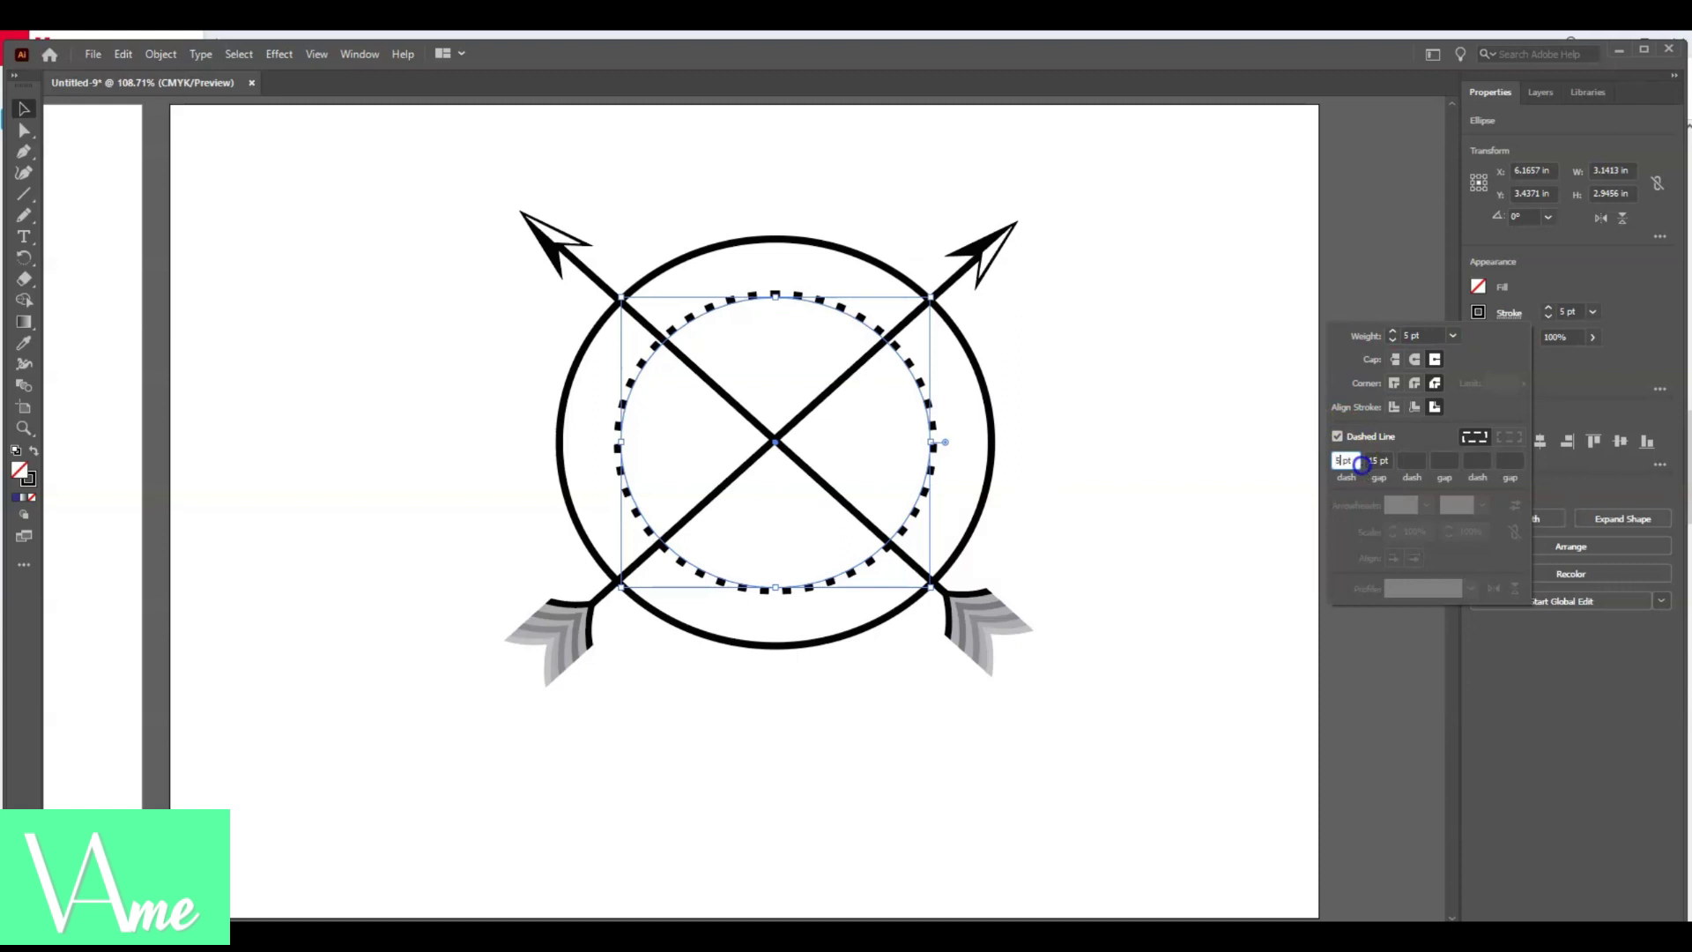
{"action": "type", "text": "5 pt"}
{"action": "left_click", "coordinate": [1382, 461]}
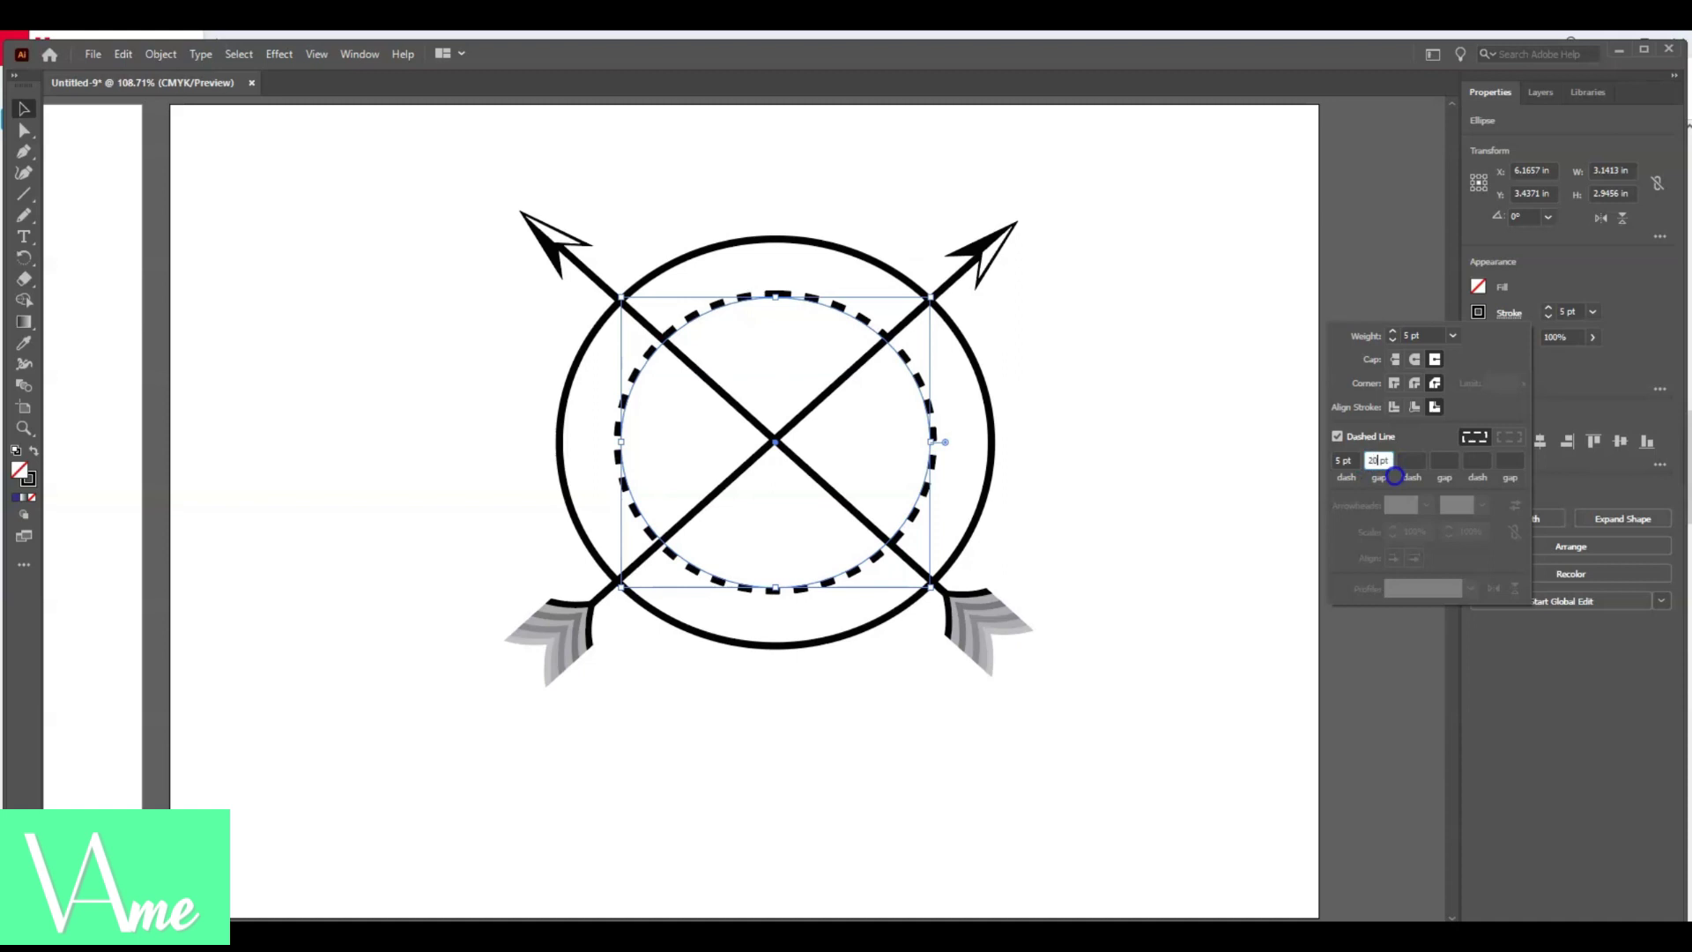
{"action": "left_click", "coordinate": [1513, 426]}
{"action": "left_click", "coordinate": [1474, 438]}
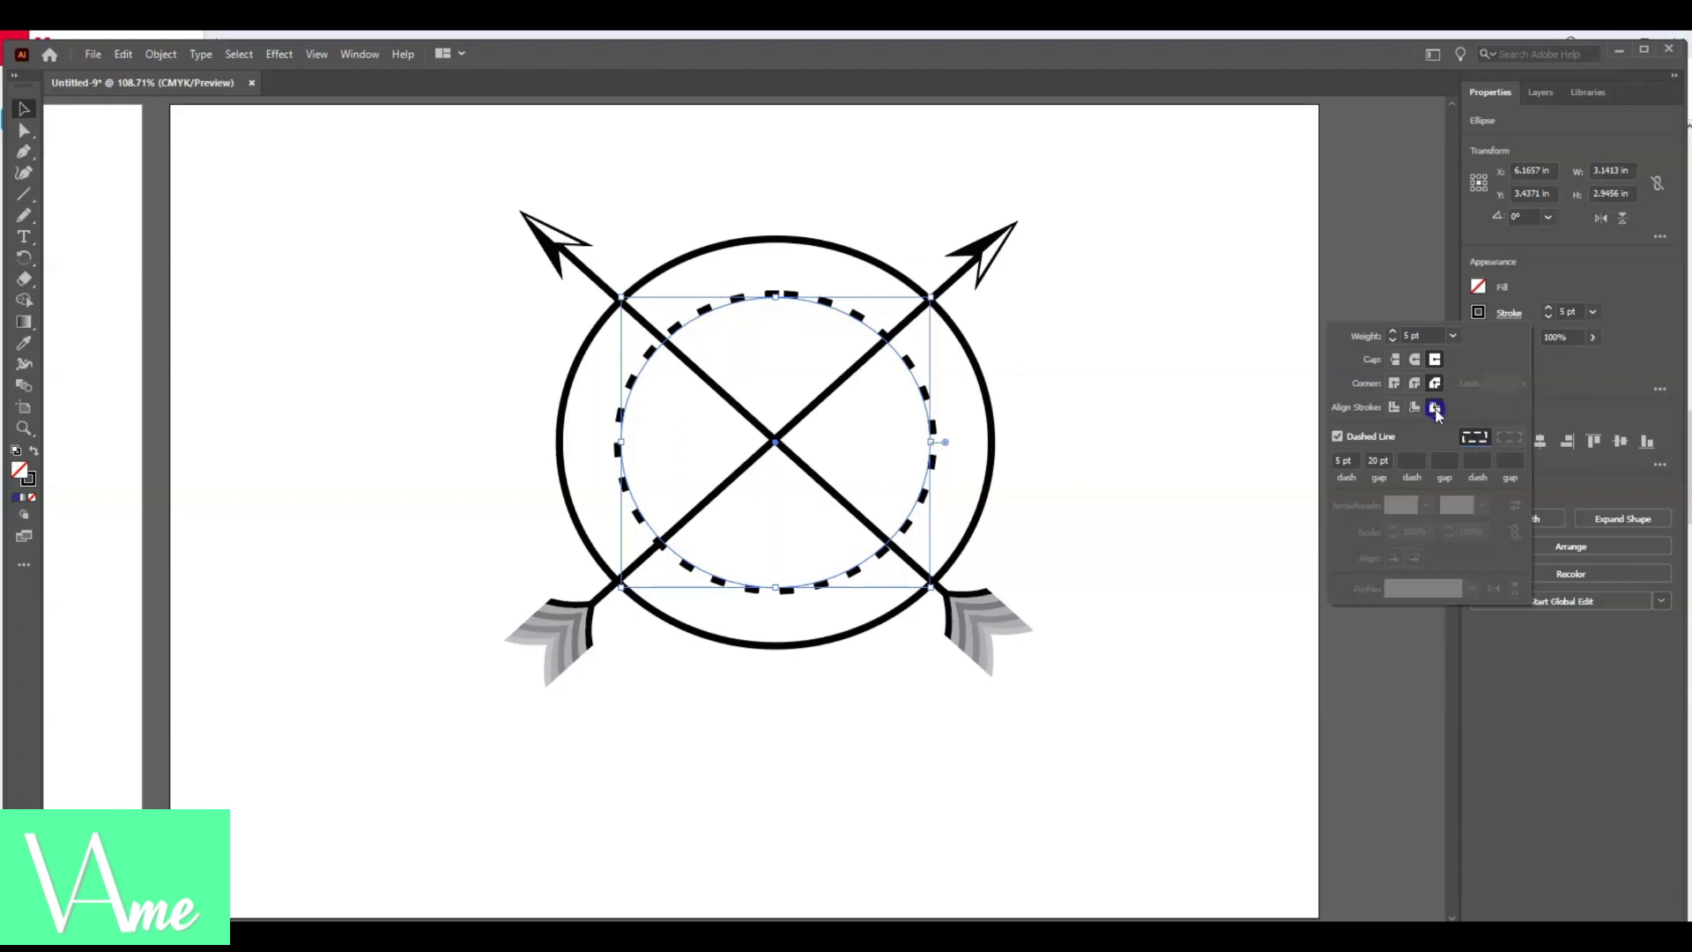
- Give the inner circle's stroke a round join, trying the cap and alignment options and ending with projecting cap and outside alignment
{"action": "left_click", "coordinate": [1414, 383]}
{"action": "left_click", "coordinate": [1416, 363]}
{"action": "left_click", "coordinate": [1399, 359]}
{"action": "left_click", "coordinate": [1433, 361]}
{"action": "left_click", "coordinate": [1393, 408]}
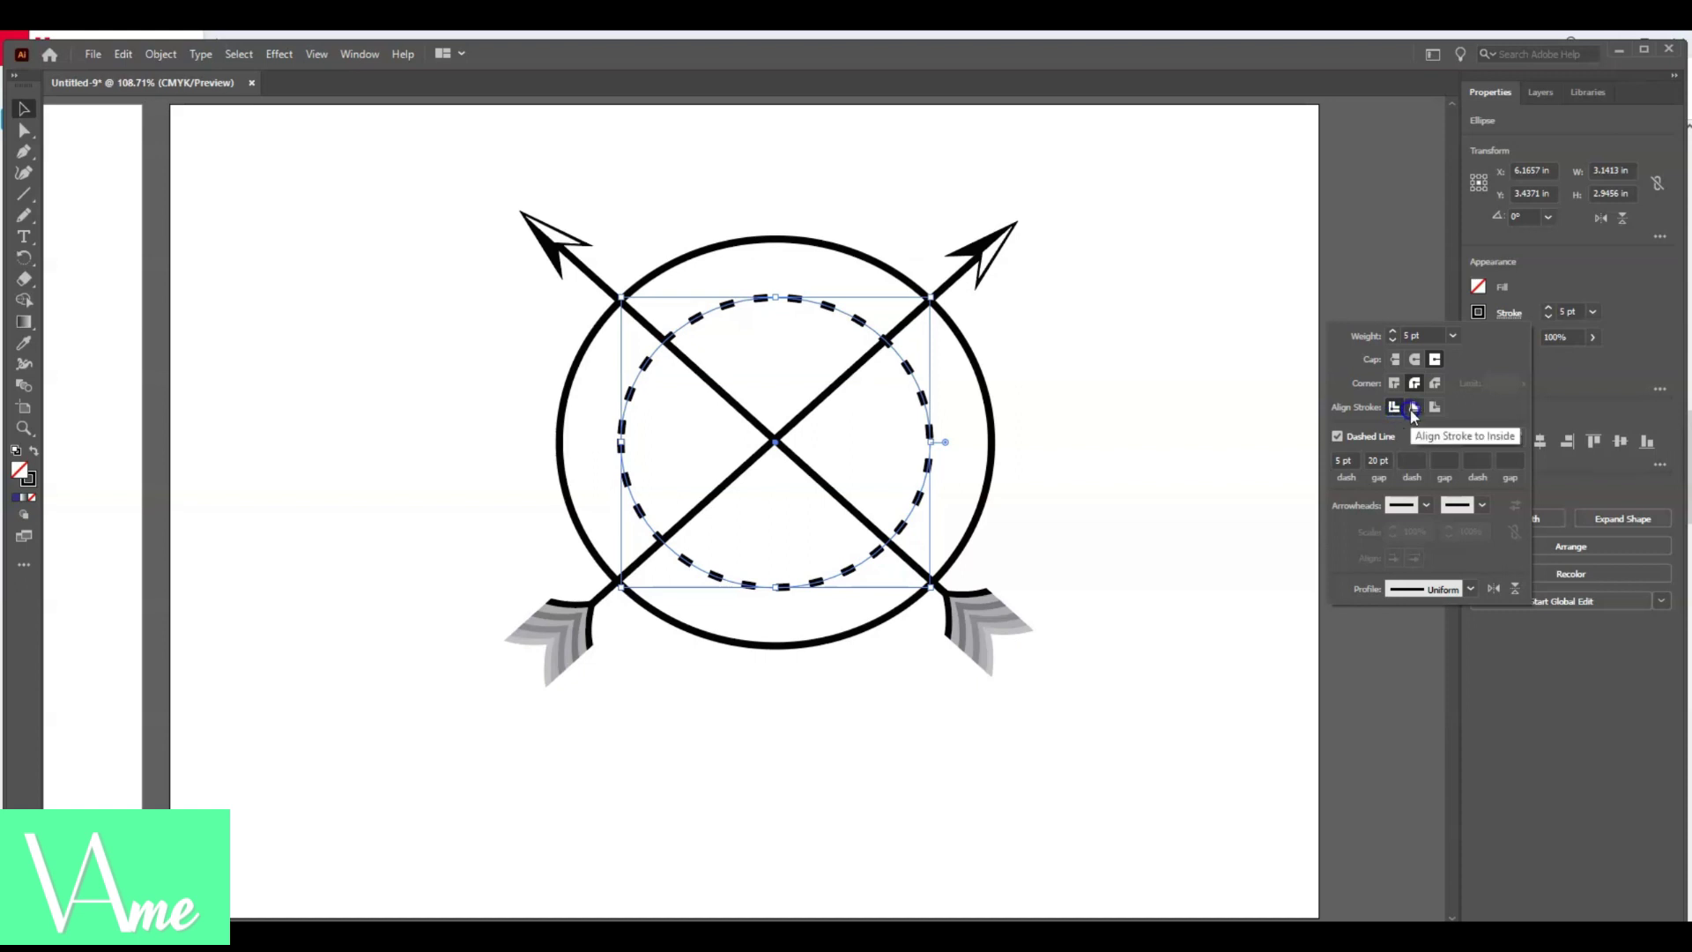
{"action": "left_click", "coordinate": [1413, 408]}
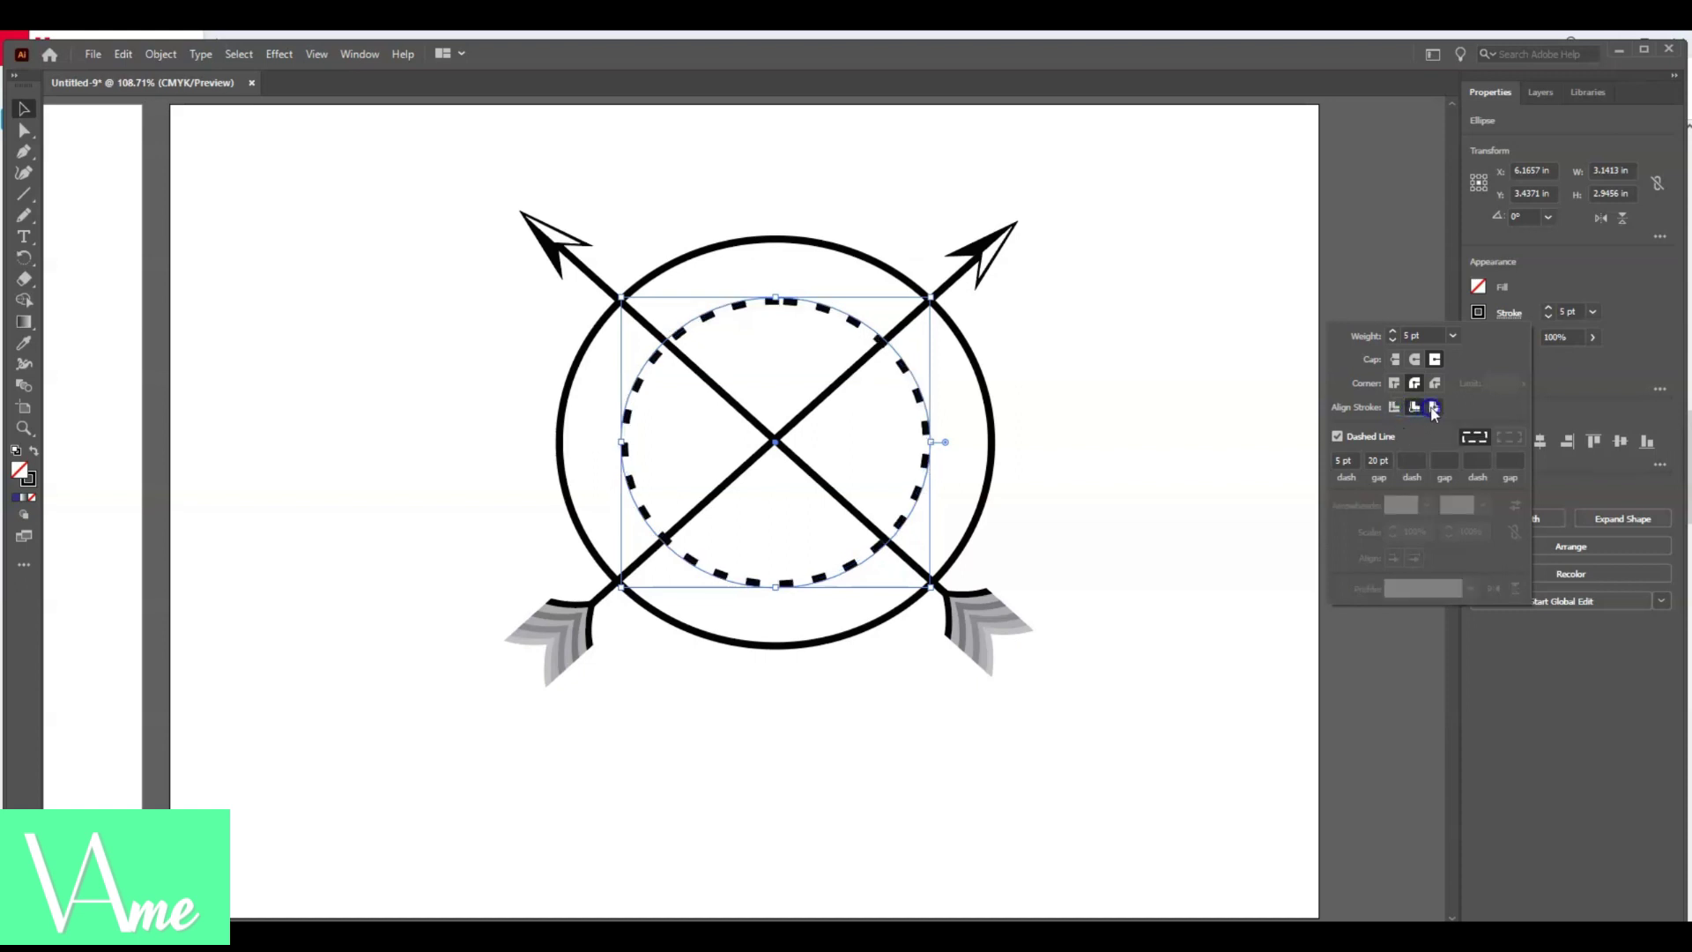
{"action": "left_click", "coordinate": [1435, 408]}
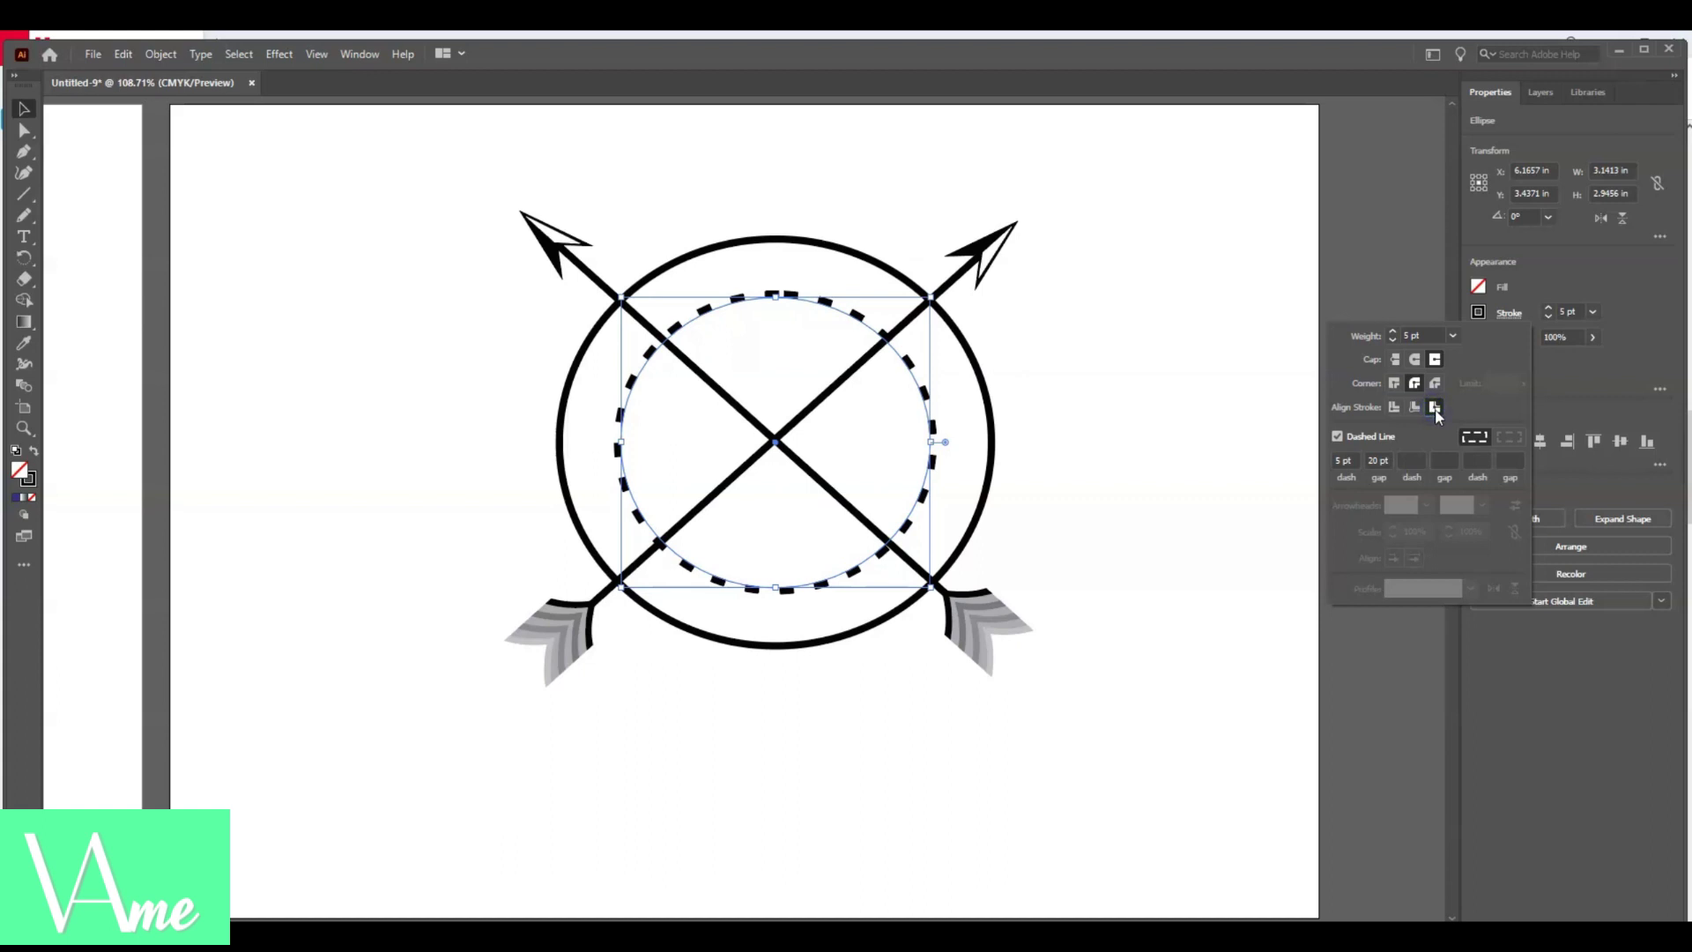
- Set the gap of the inner circle's dashed stroke to 40 pt
{"action": "left_click", "coordinate": [1498, 438]}
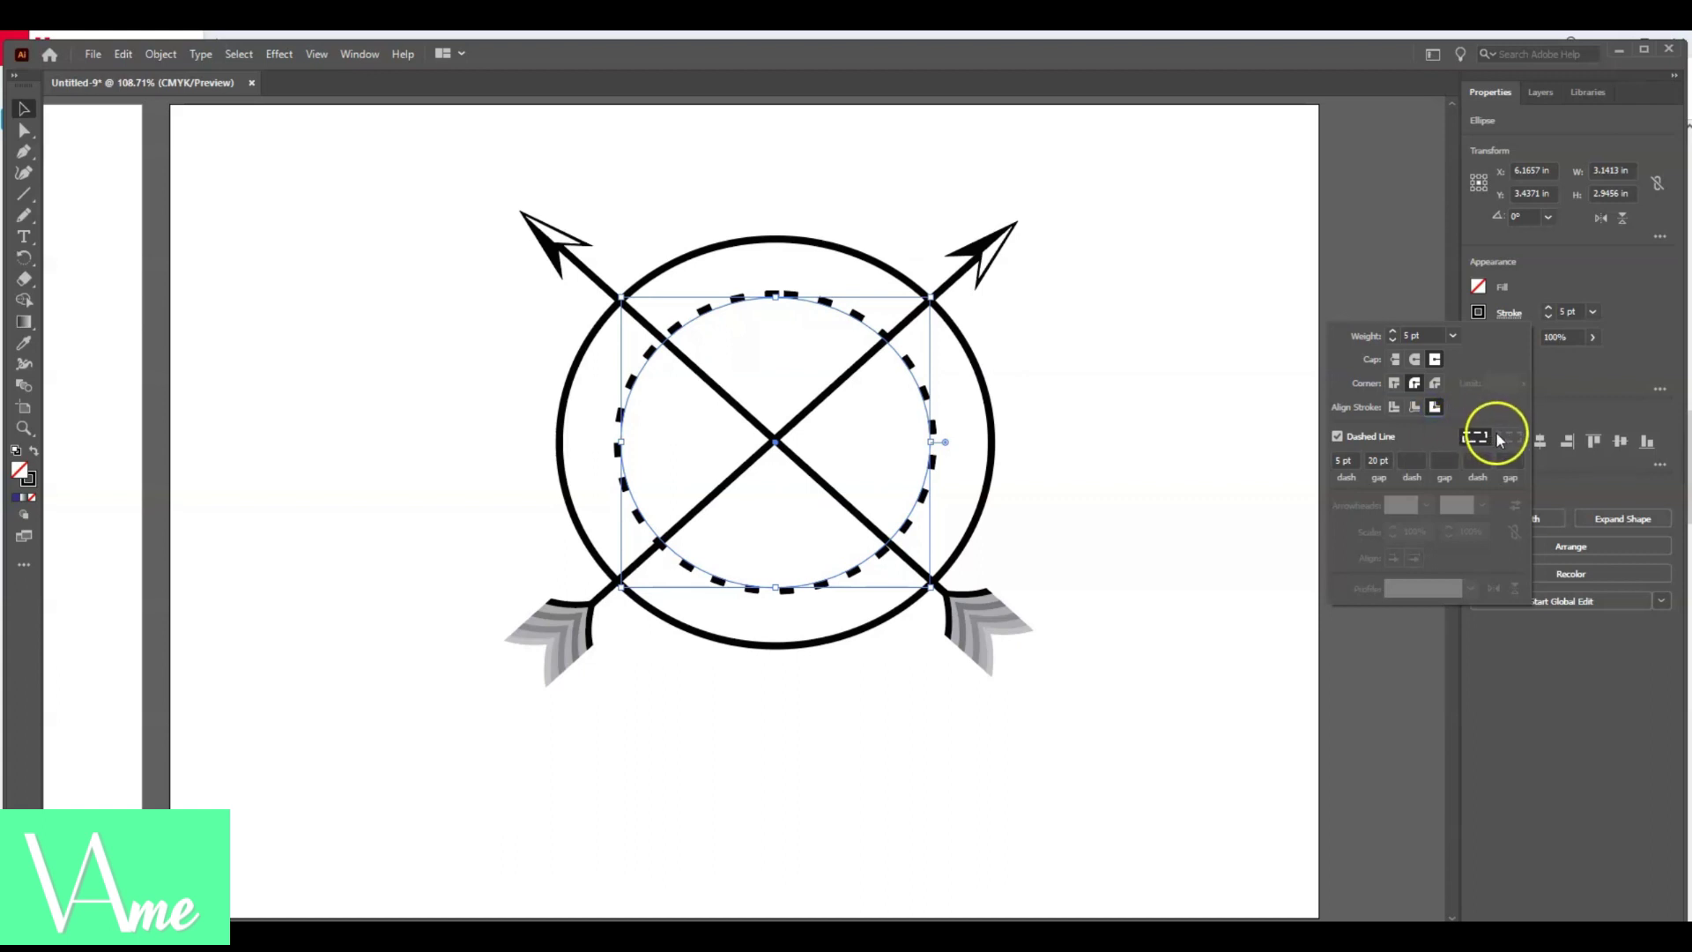
{"action": "left_click", "coordinate": [1380, 460]}
{"action": "type", "text": "40 pt"}
{"action": "left_click", "coordinate": [1464, 450]}
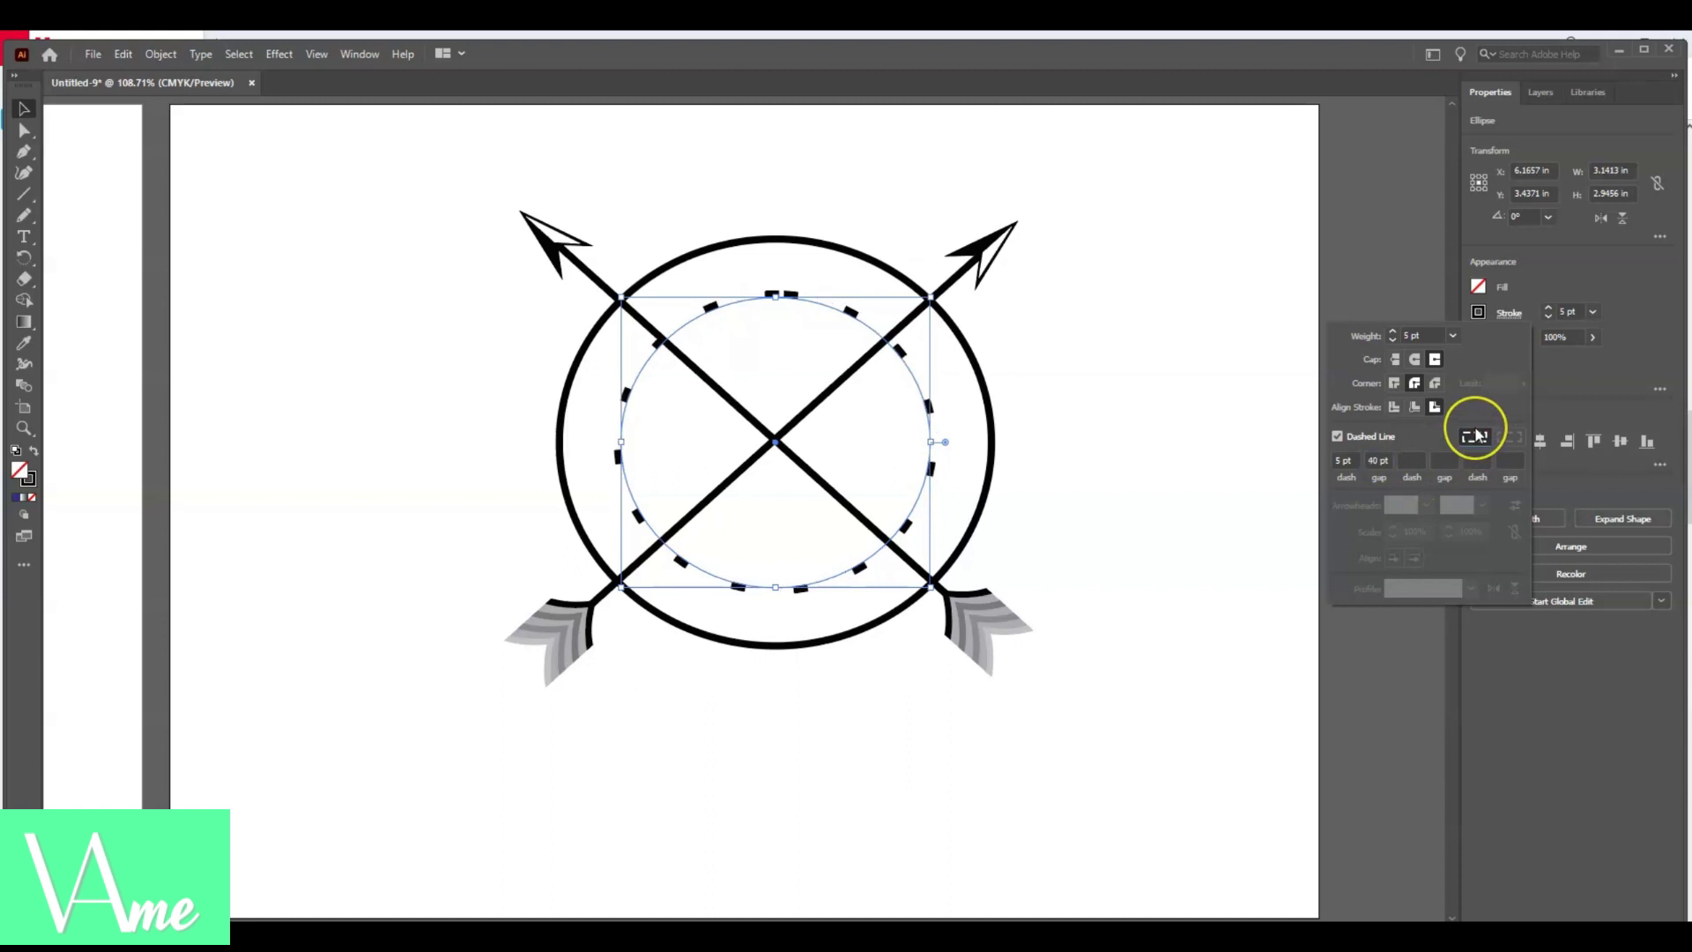
- Set both the gap and the dash of the inner circle's stroke to 10 pt, then deselect the circle
{"action": "left_click", "coordinate": [1376, 460]}
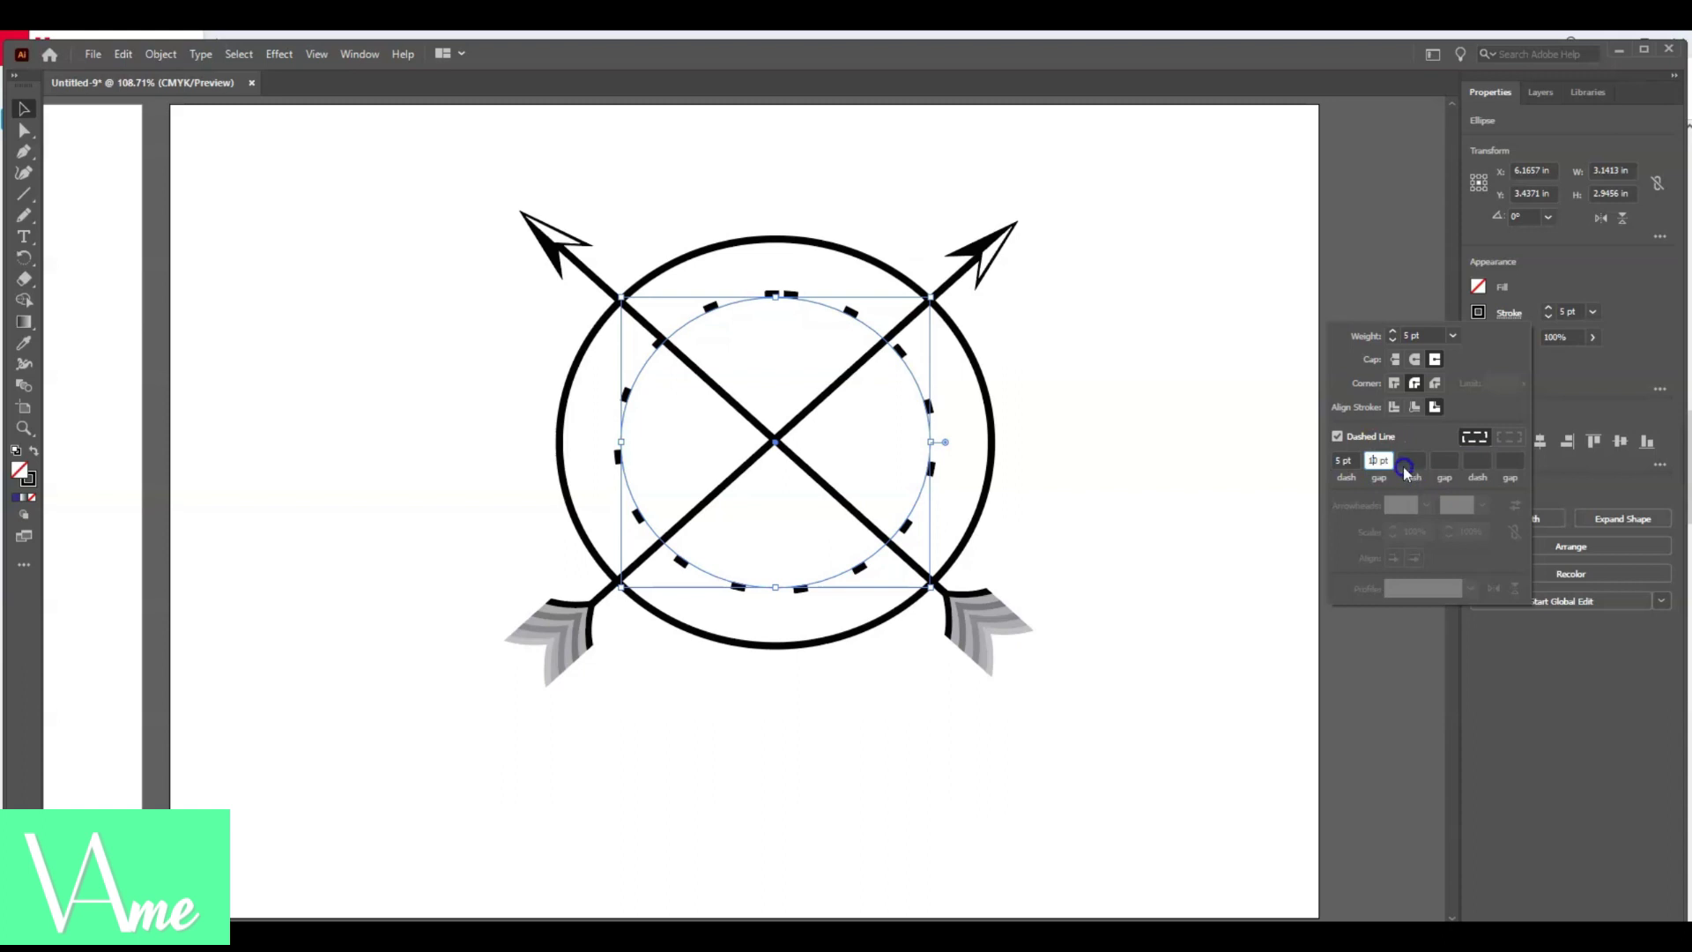
{"action": "left_click", "coordinate": [1470, 437]}
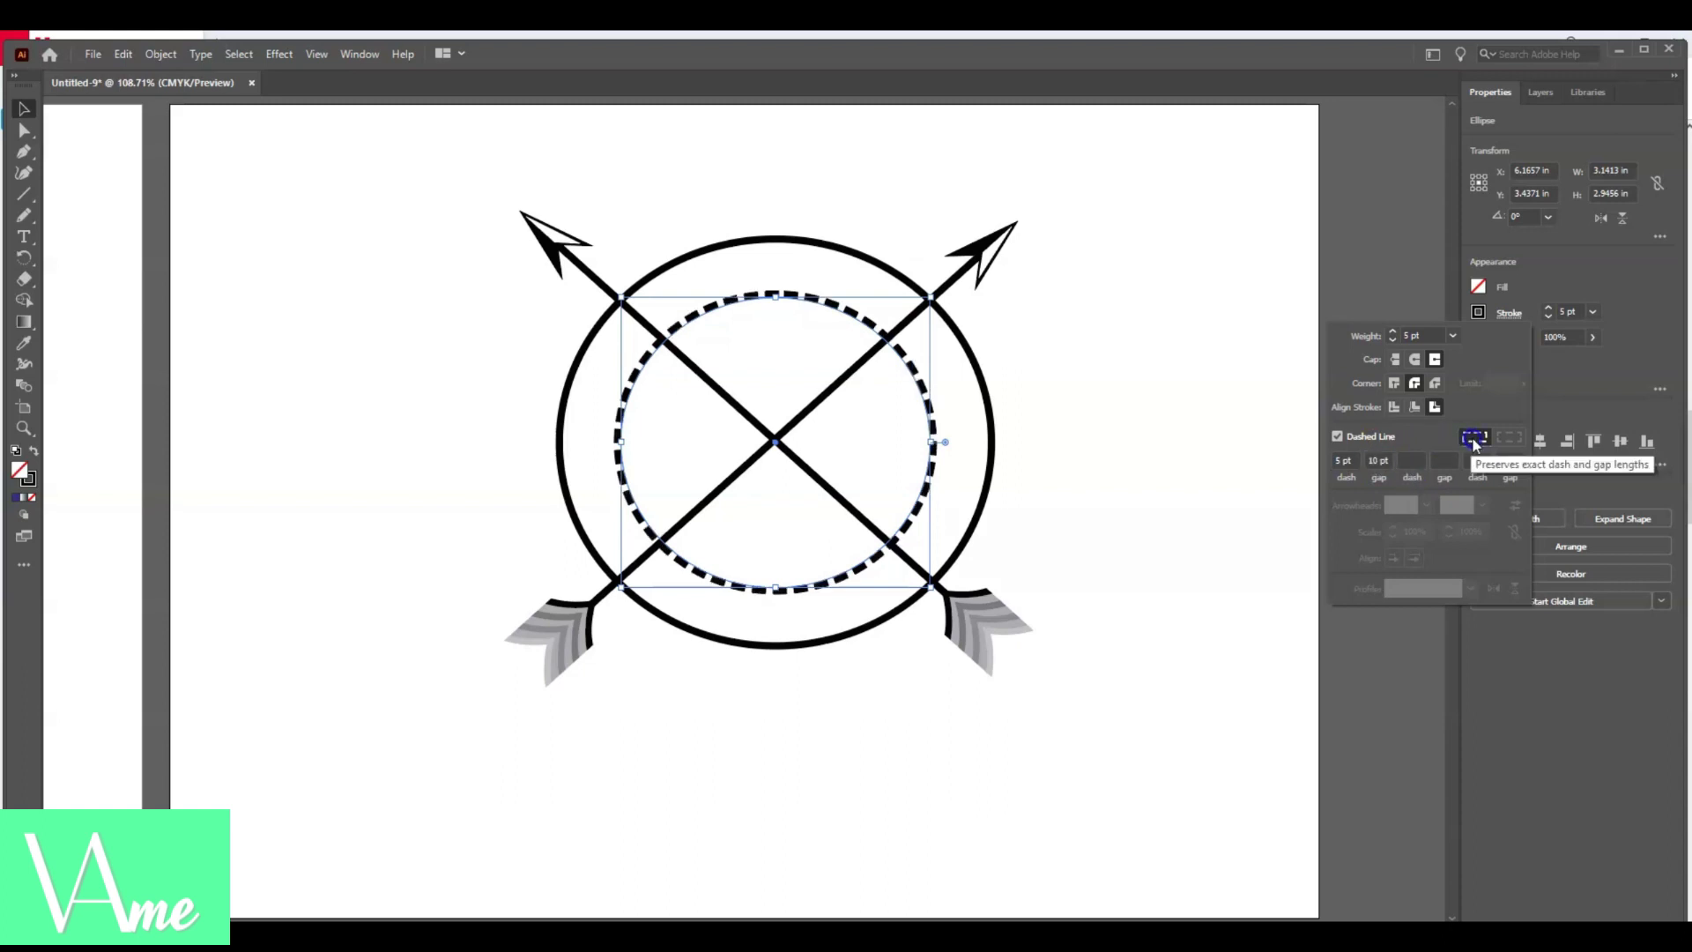
{"action": "left_click", "coordinate": [1409, 449]}
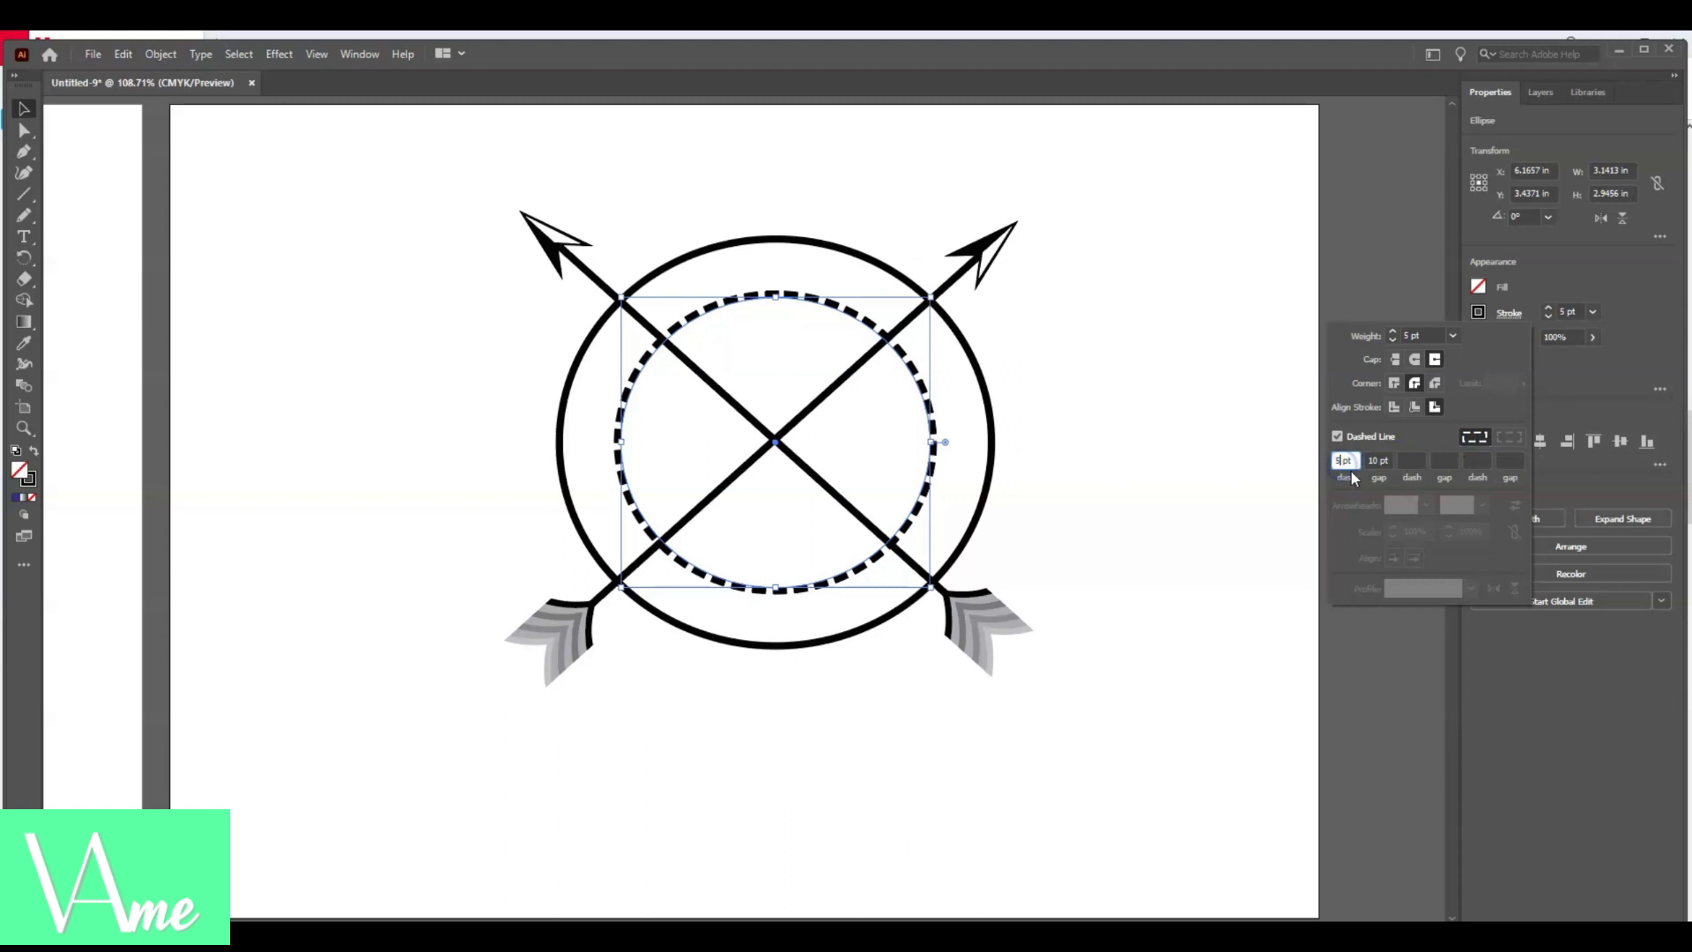
{"action": "left_click", "coordinate": [1472, 437]}
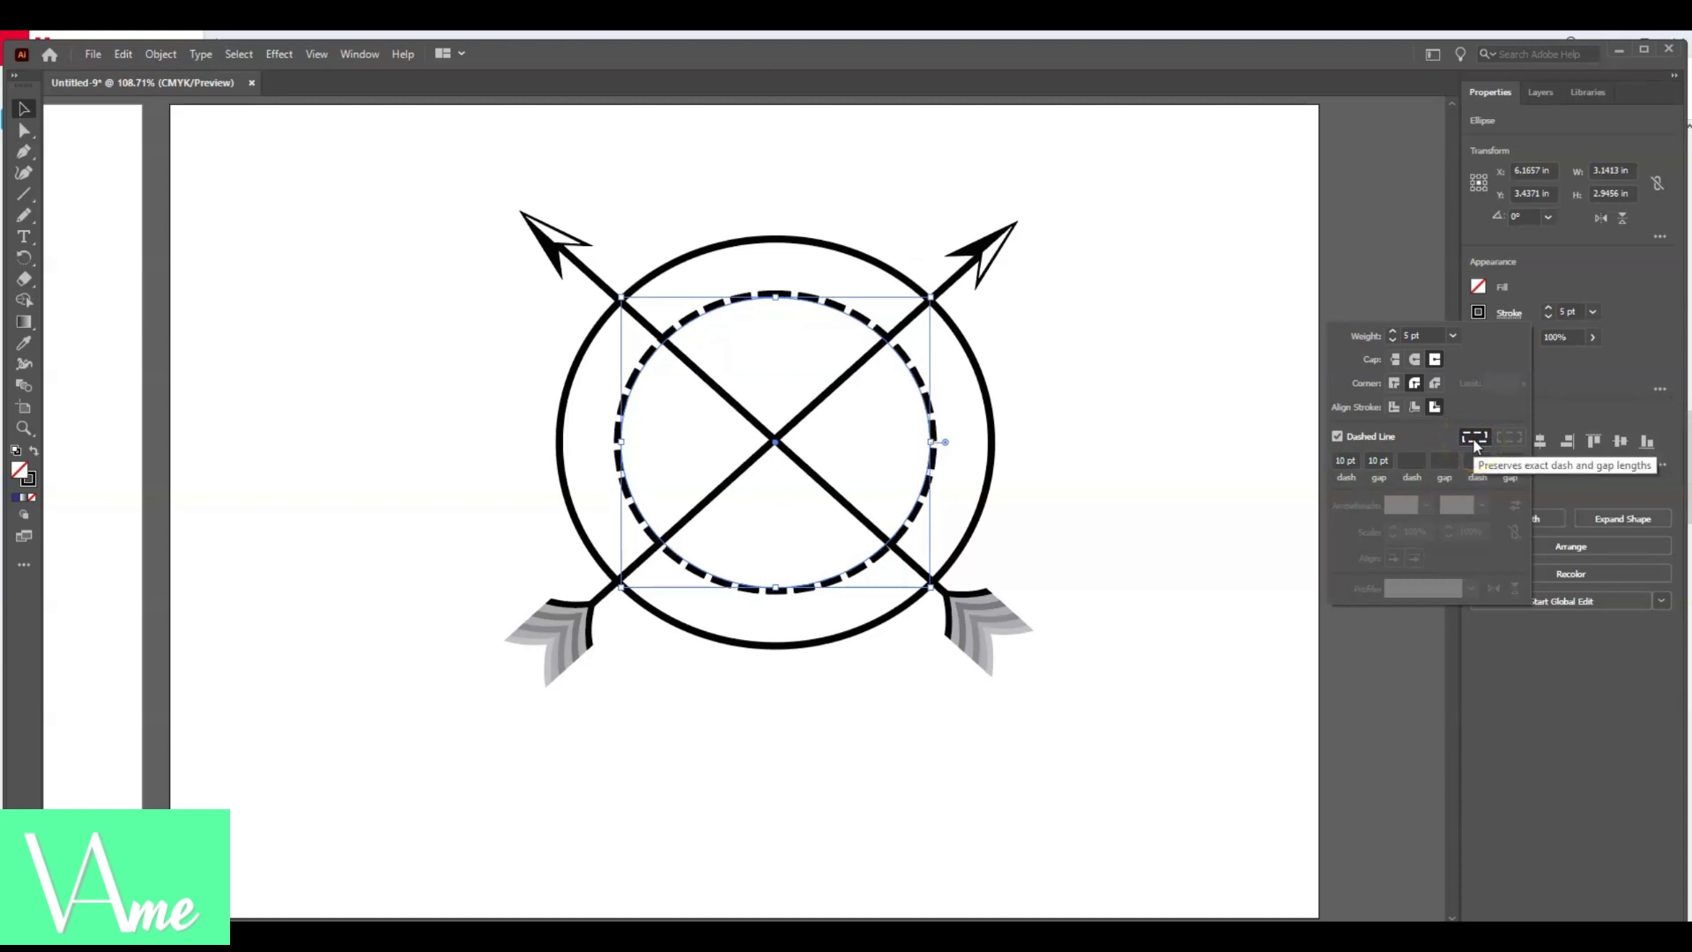
{"action": "left_click", "coordinate": [1154, 388]}
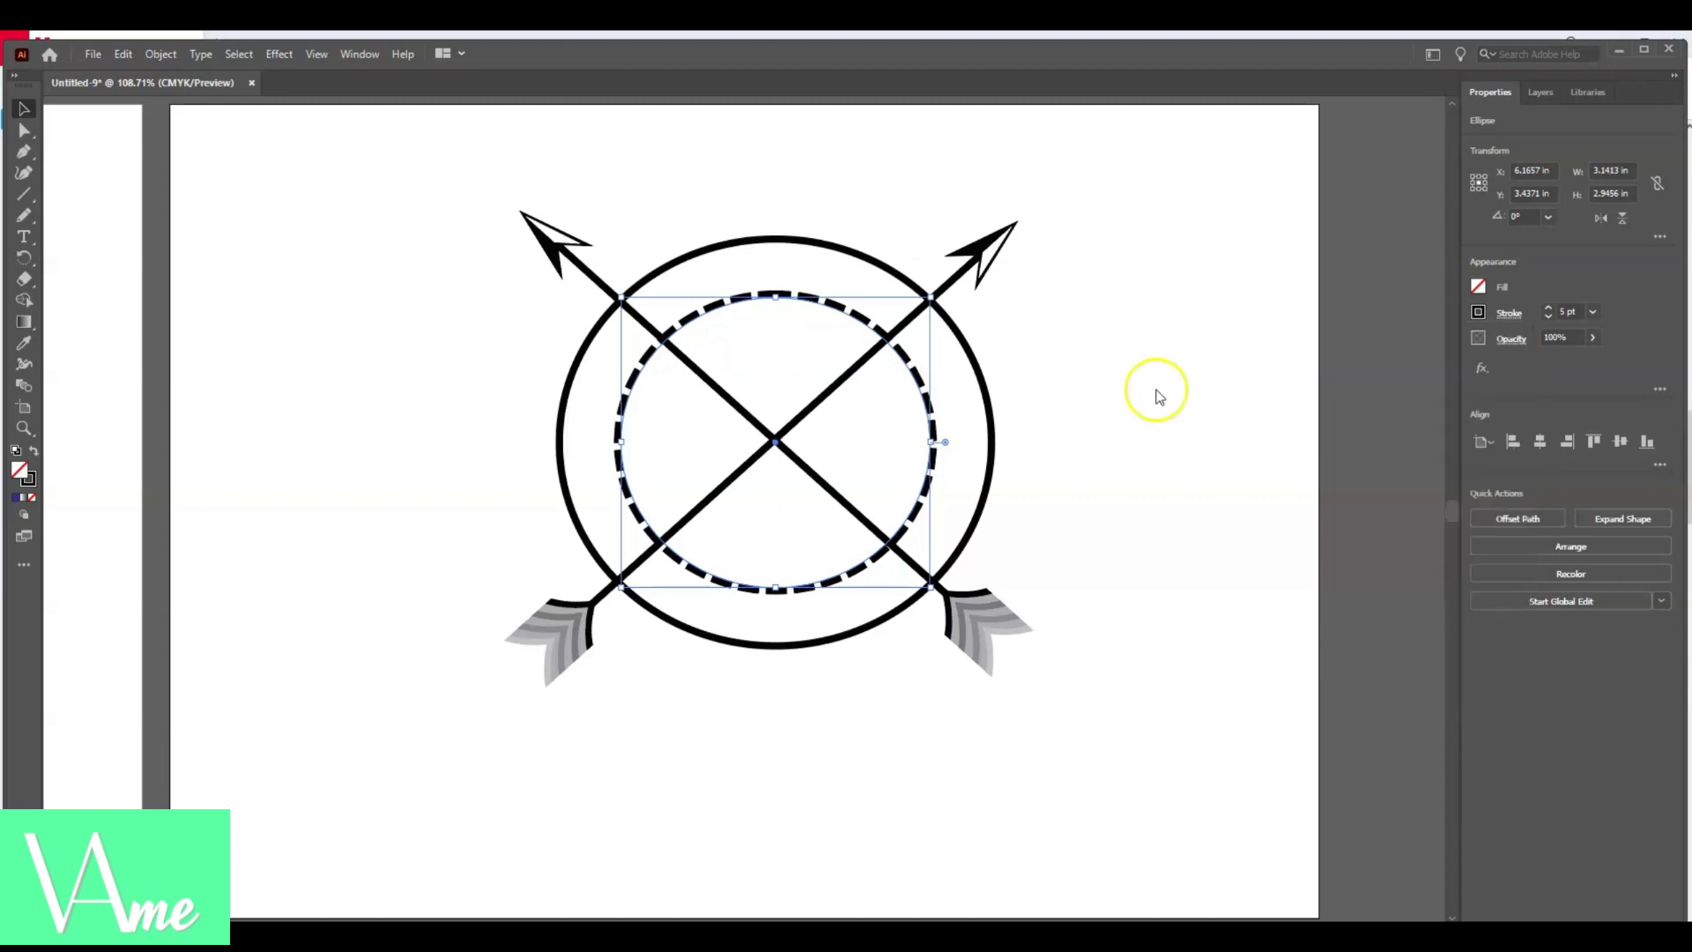
{"action": "left_click", "coordinate": [1154, 388]}
- Fit both artboards in the window to view the envelope and the crossed-arrows design together
{"action": "left_click", "coordinate": [323, 56]}
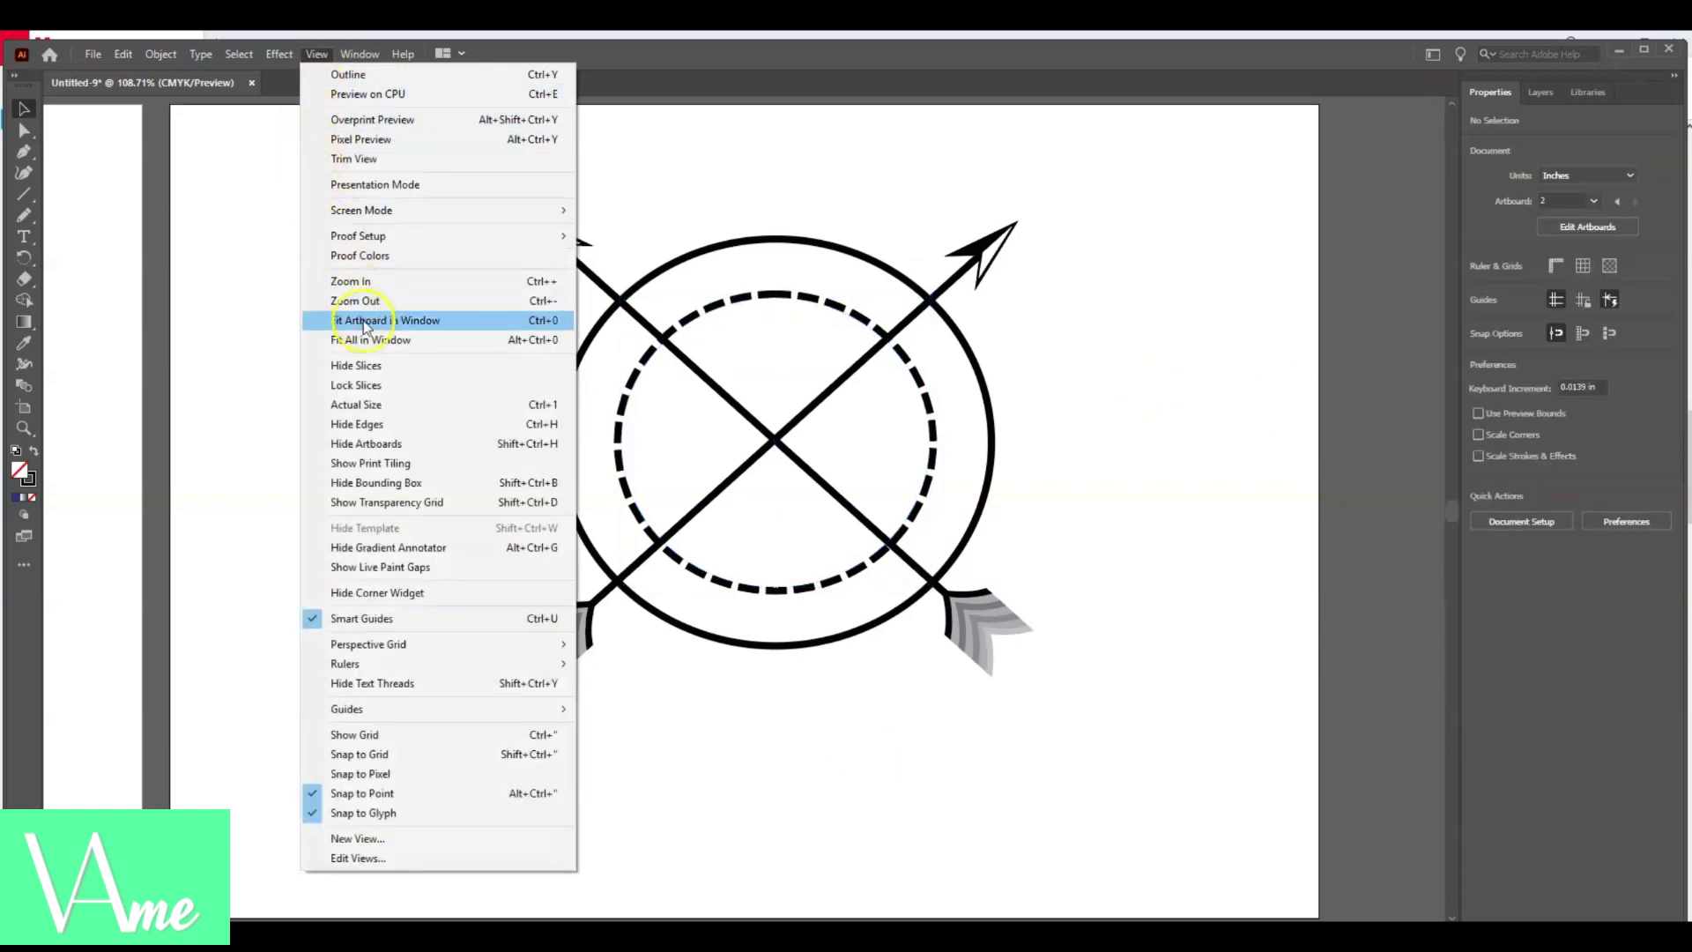
{"action": "left_click", "coordinate": [373, 341]}
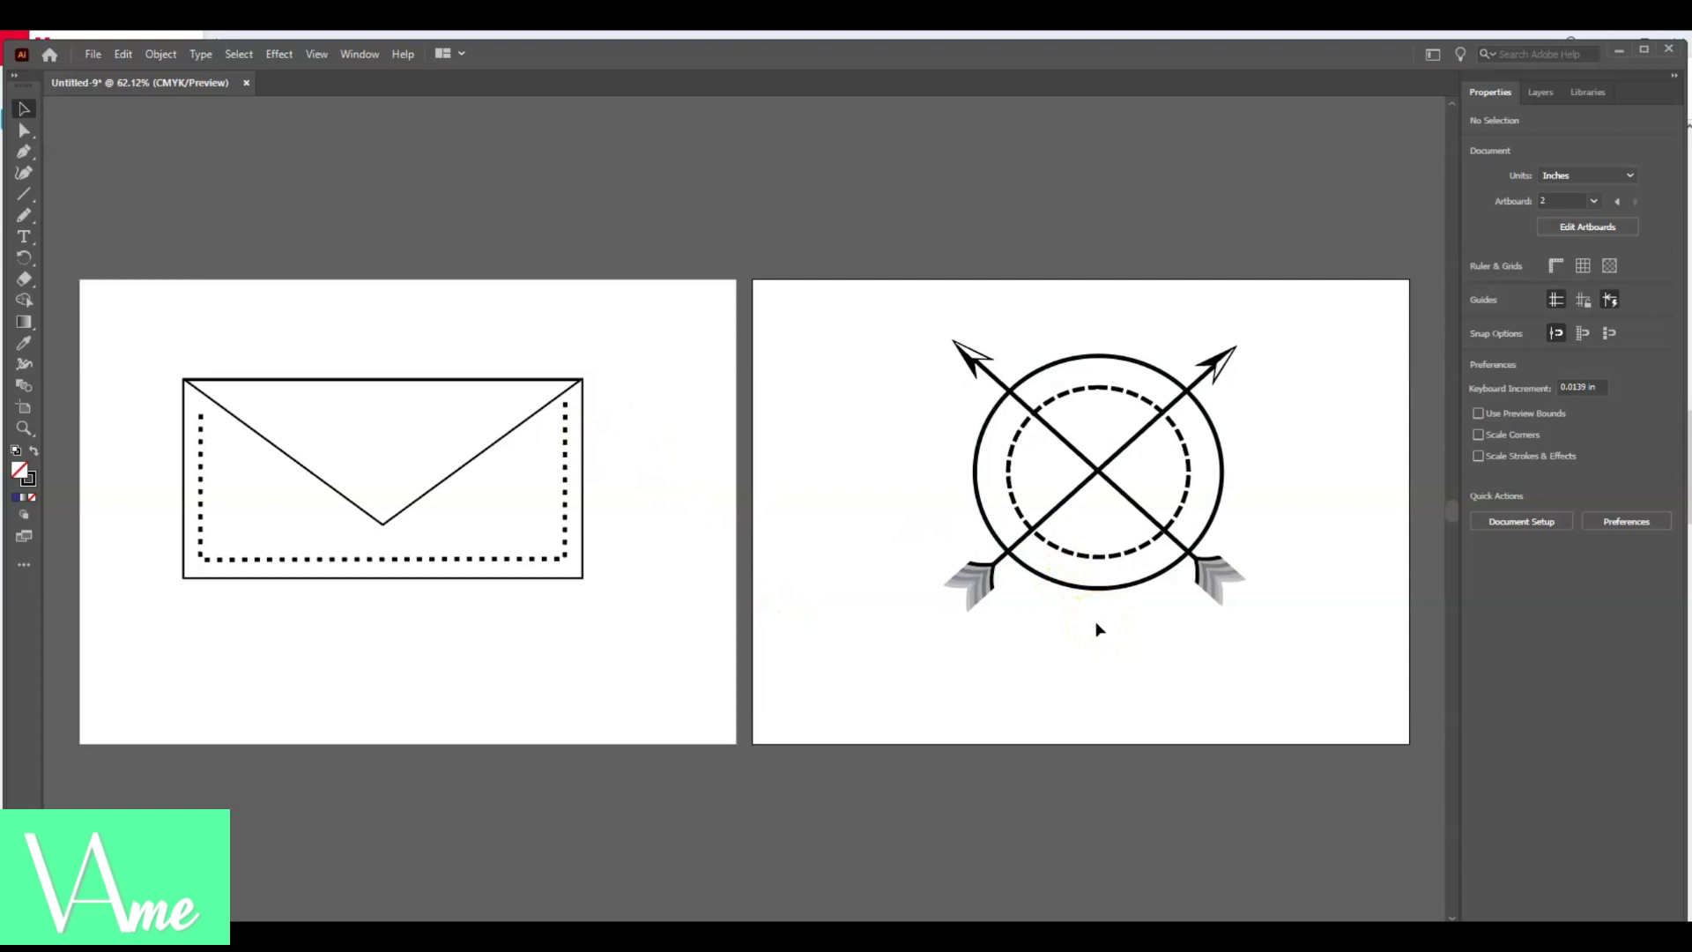
{"action": "left_click", "coordinate": [950, 688]}
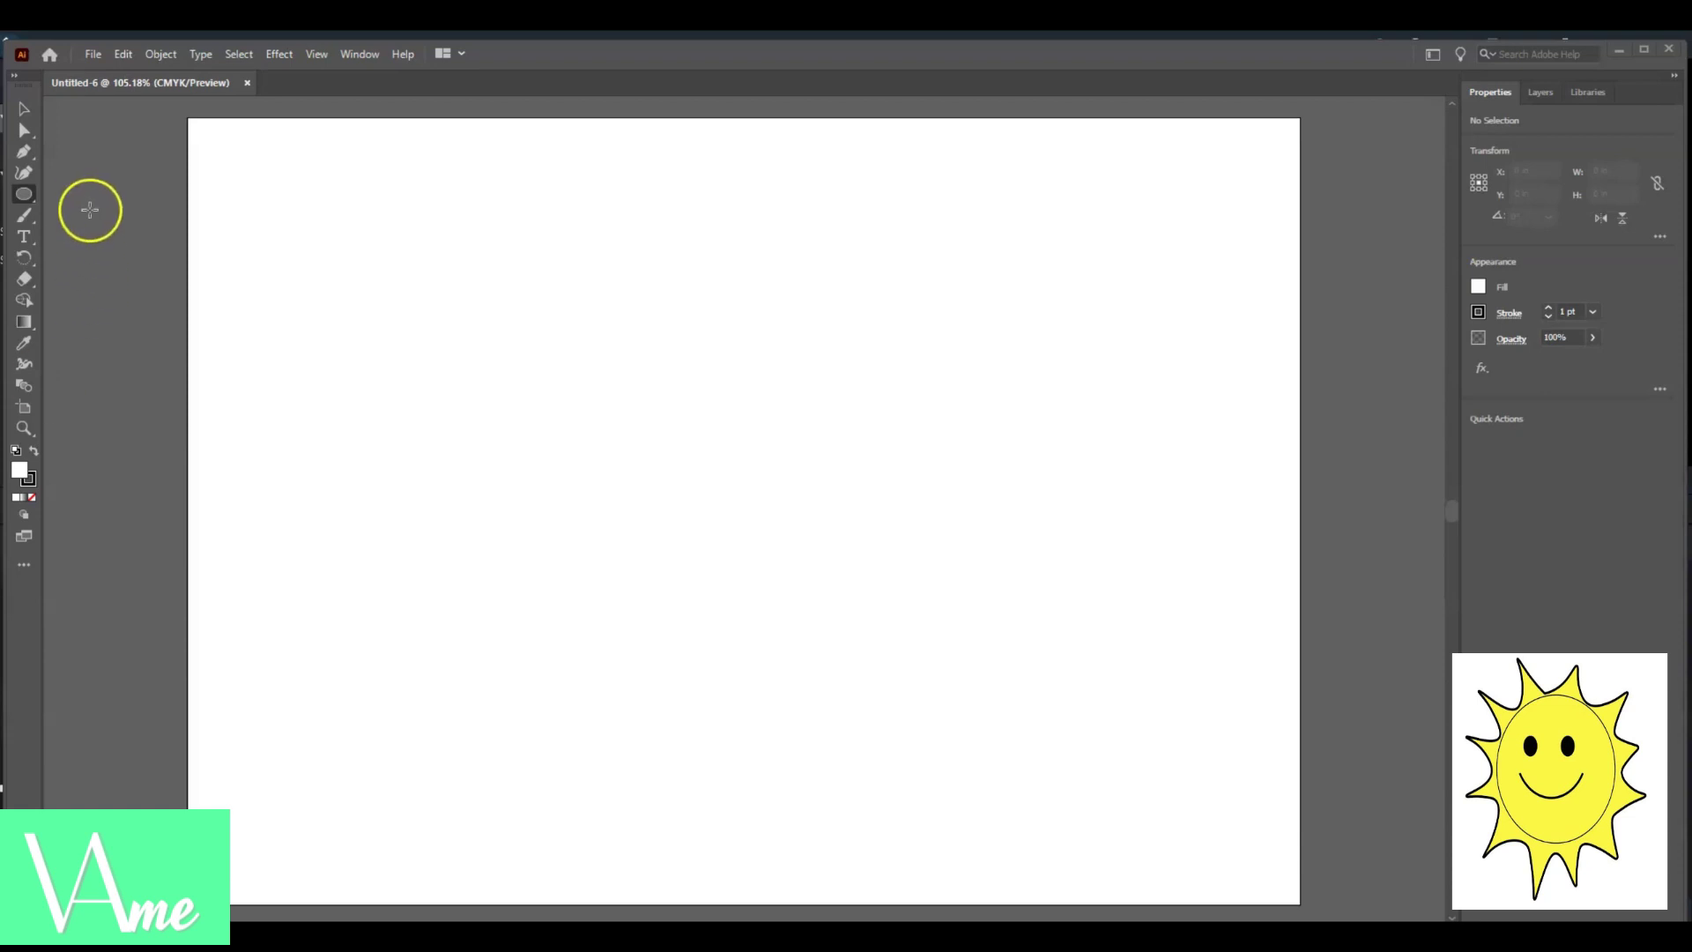
- Activate the Ellipse tool in the new blank document and set a yellow fill and a black stroke
{"action": "left_click", "coordinate": [29, 197]}
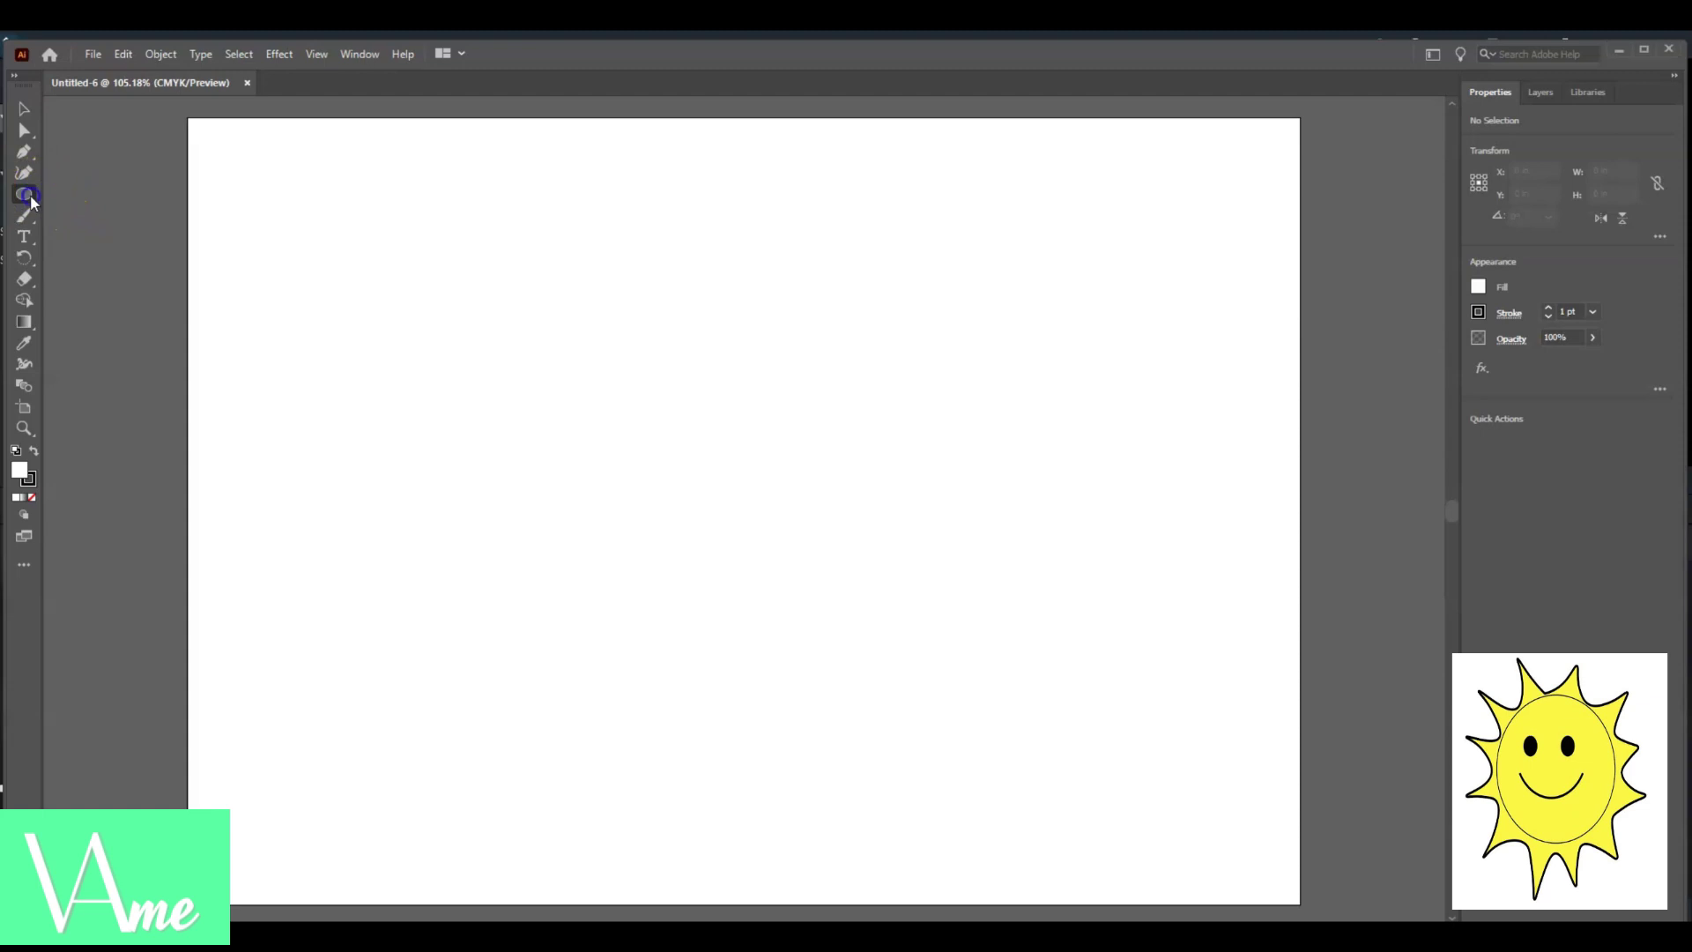
{"action": "left_click", "coordinate": [78, 221]}
{"action": "left_click", "coordinate": [1478, 287]}
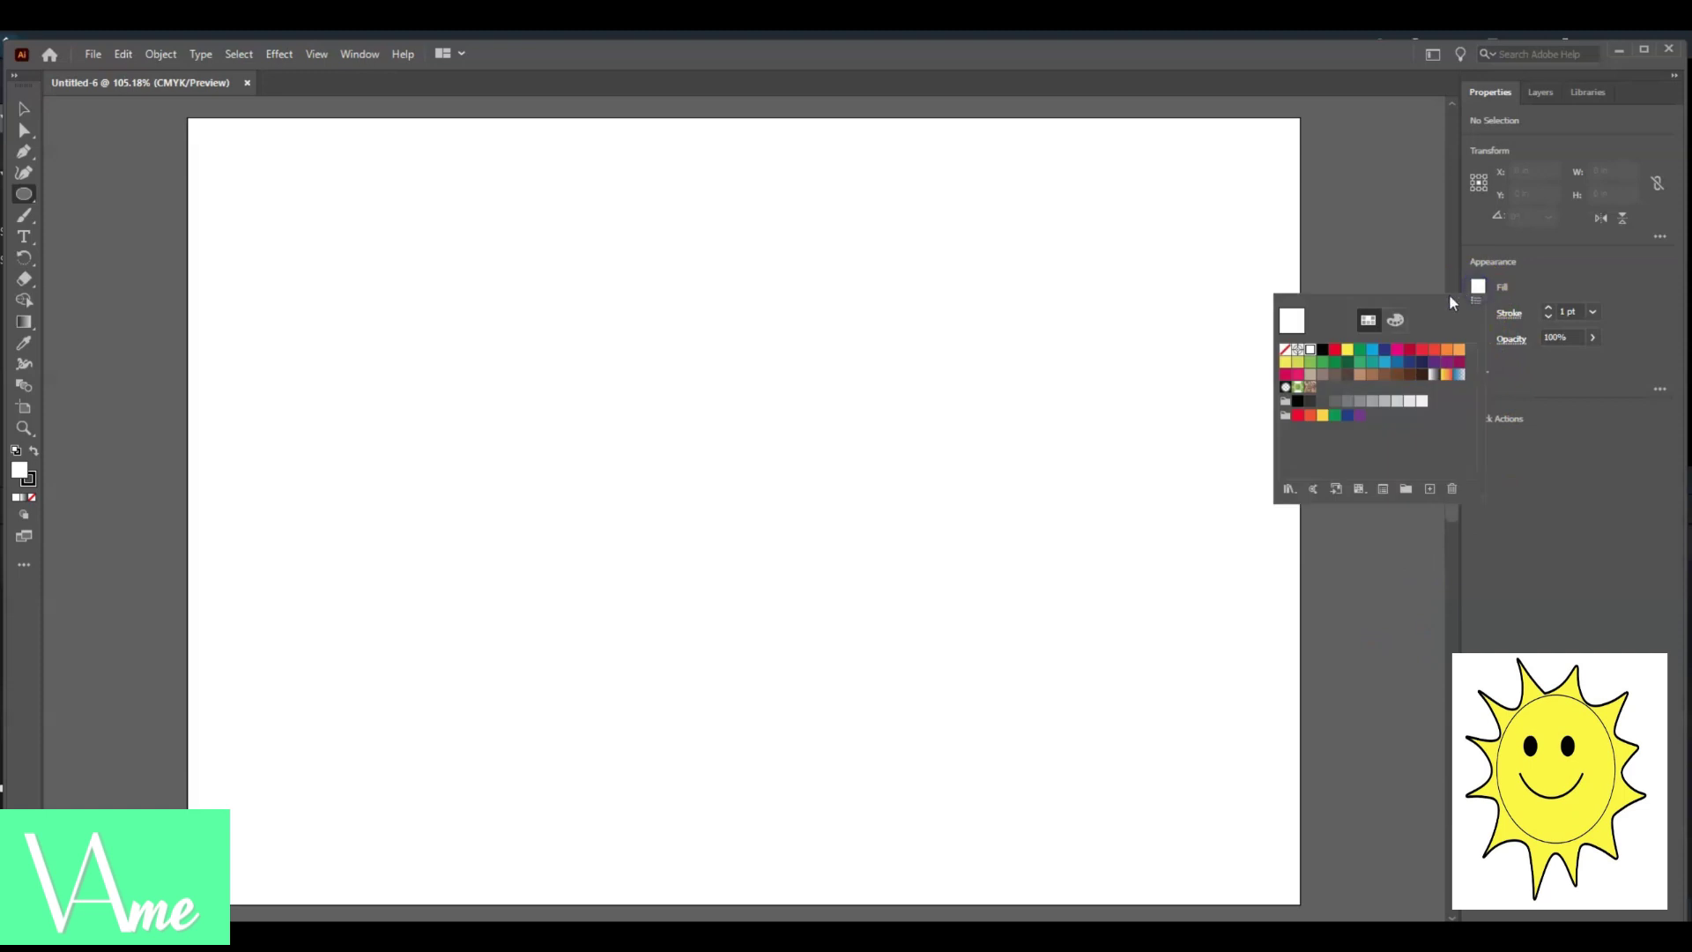
{"action": "left_click", "coordinate": [1347, 350]}
{"action": "left_click", "coordinate": [1509, 314]}
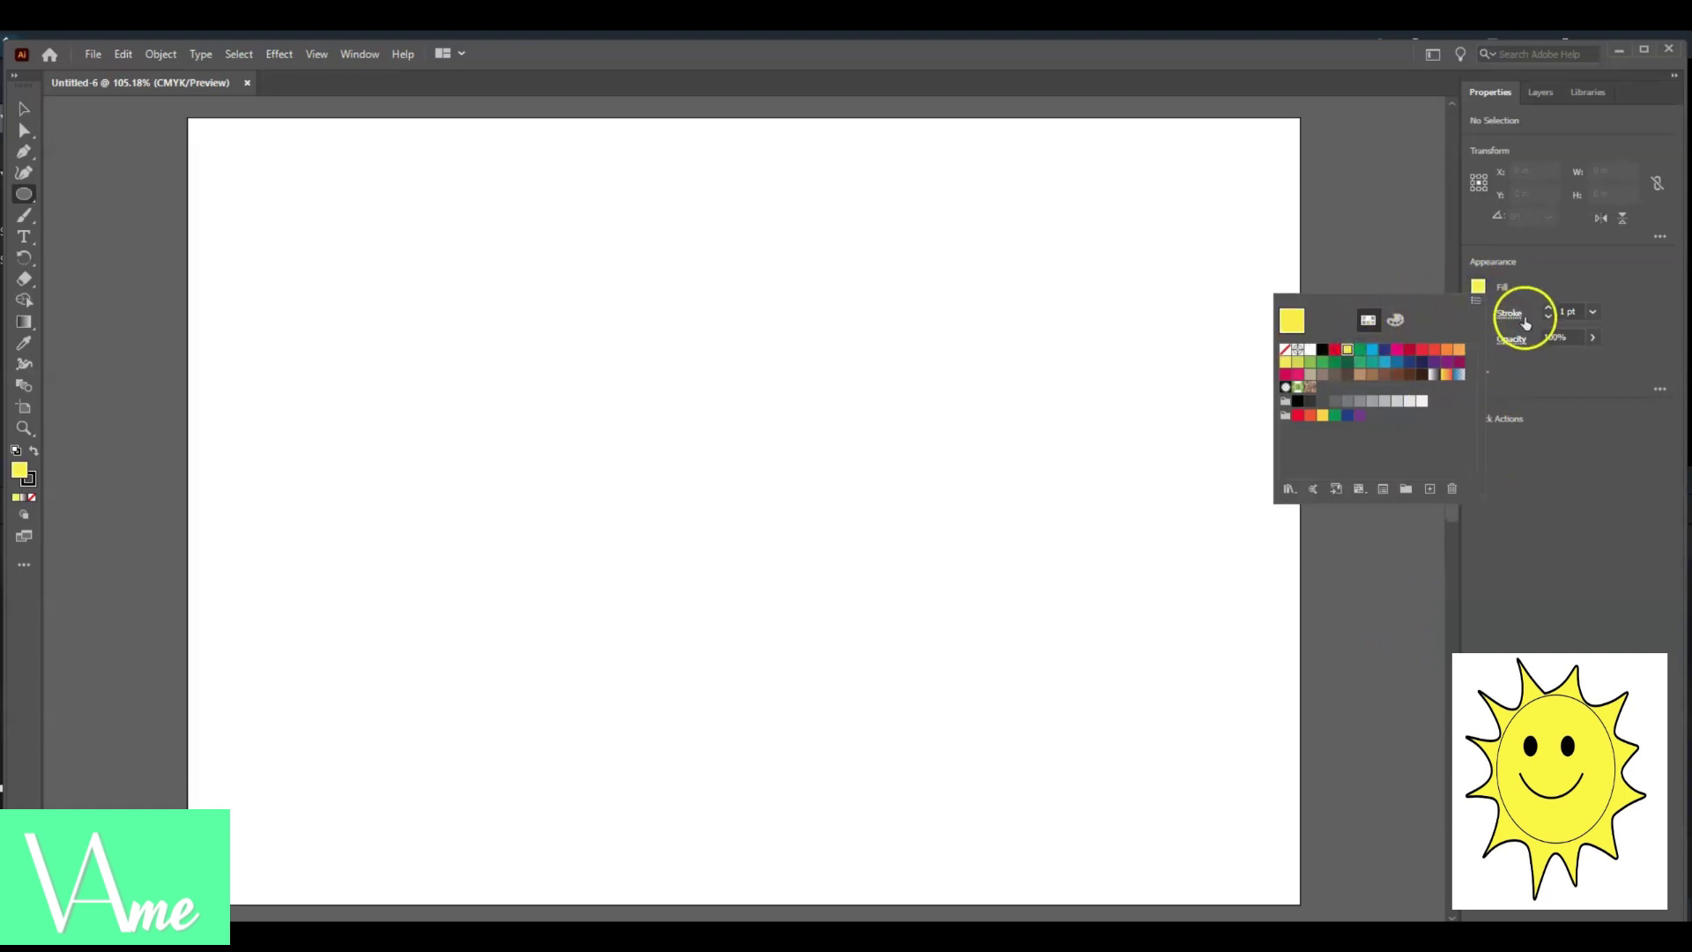
{"action": "left_click", "coordinate": [1478, 312]}
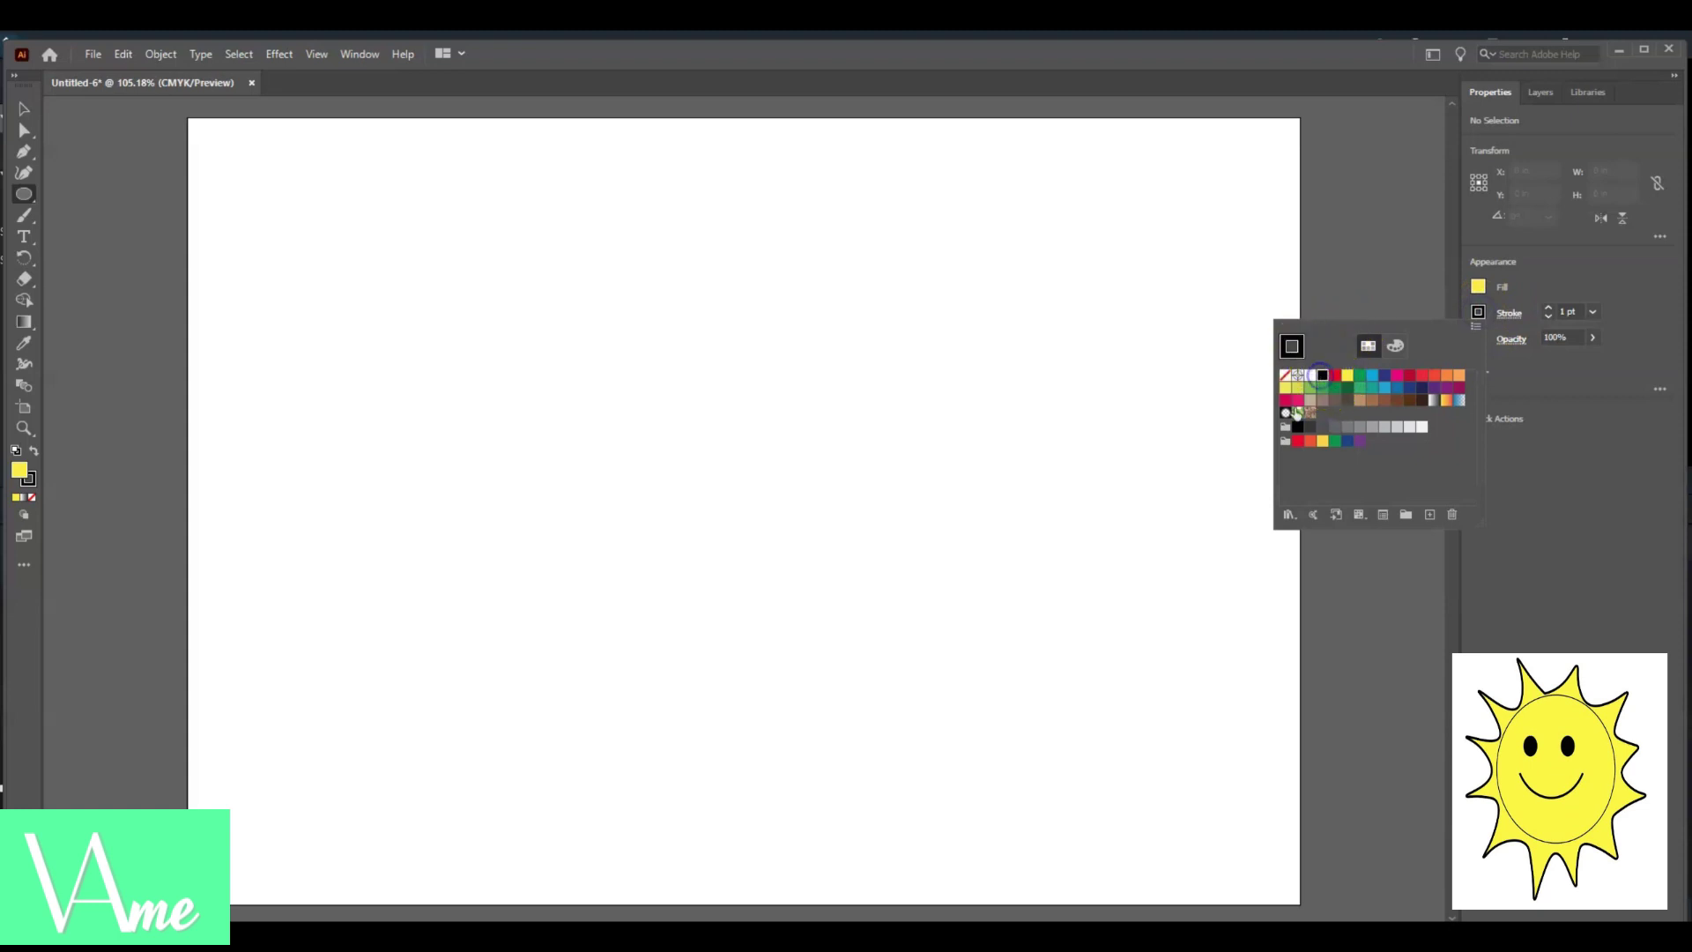
- Draw a yellow circle about 2.85 in wide and move it right toward the artboard's center
{"action": "left_click", "coordinate": [591, 249]}
{"action": "mouse_move", "coordinate": [718, 331]}
{"action": "left_mouse_down"}
{"action": "mouse_move", "coordinate": [663, 339]}
{"action": "mouse_move", "coordinate": [537, 450]}
{"action": "mouse_move", "coordinate": [499, 593]}
{"action": "mouse_move", "coordinate": [448, 599]}
{"action": "left_mouse_up"}
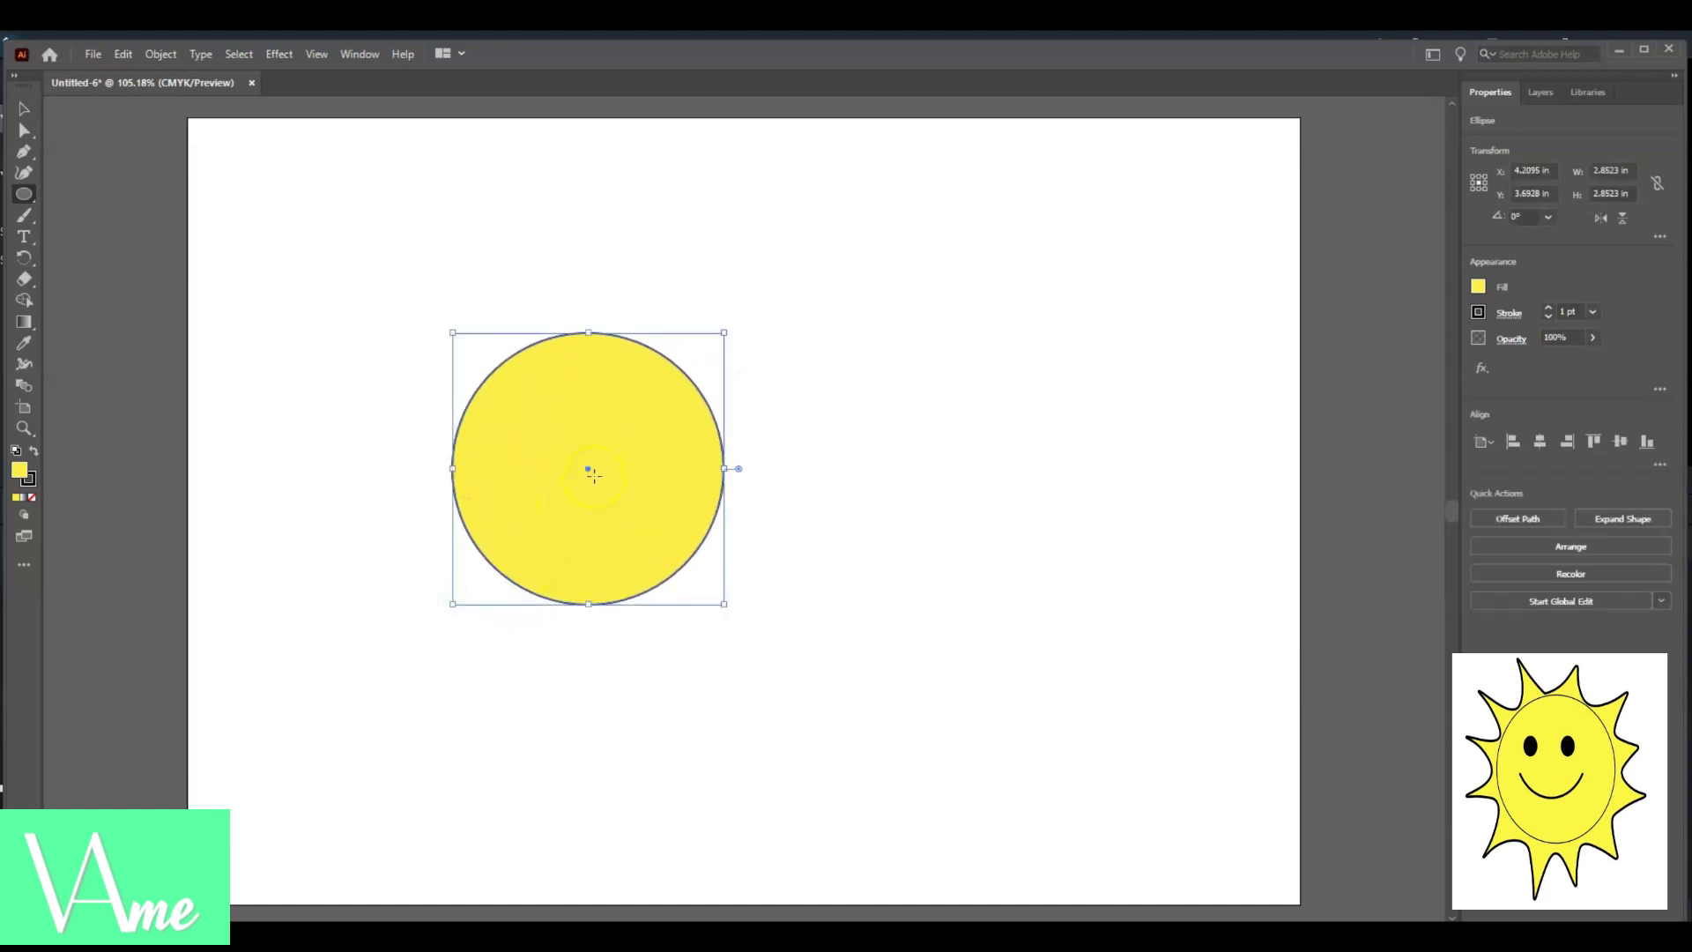
{"action": "left_click_drag", "start_coordinate": [587, 468], "coordinate": [718, 467]}
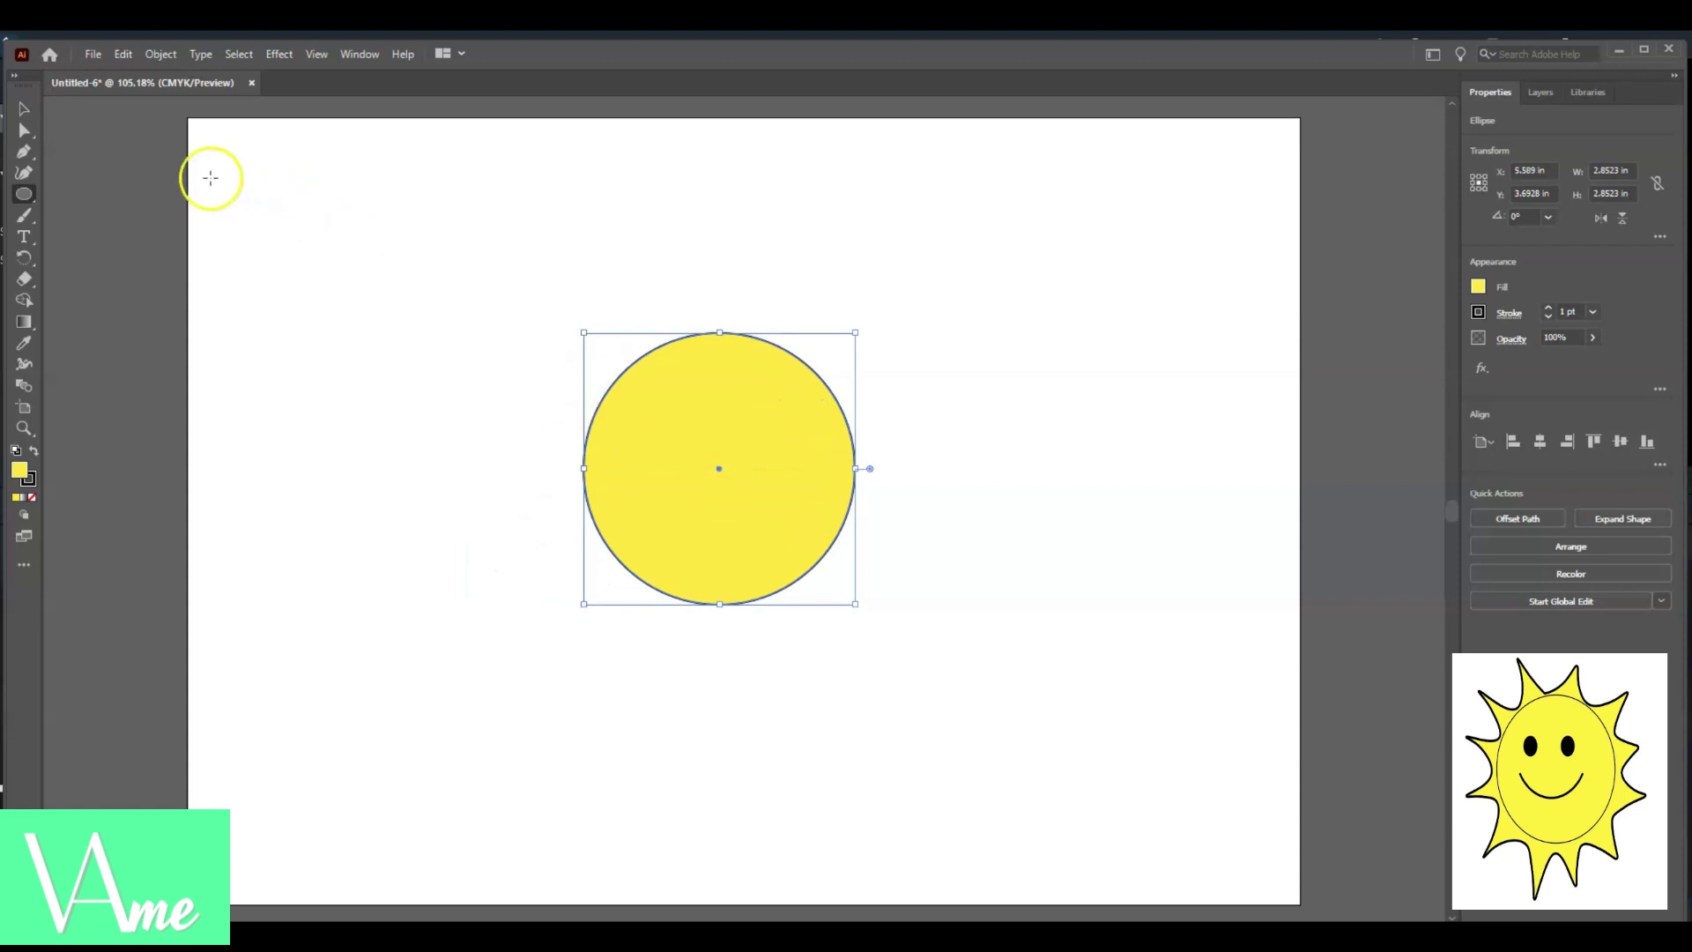
- Start the sun's ray outline with the Curvature tool just outside the circle's upper-left edge
{"action": "left_click", "coordinate": [26, 174]}
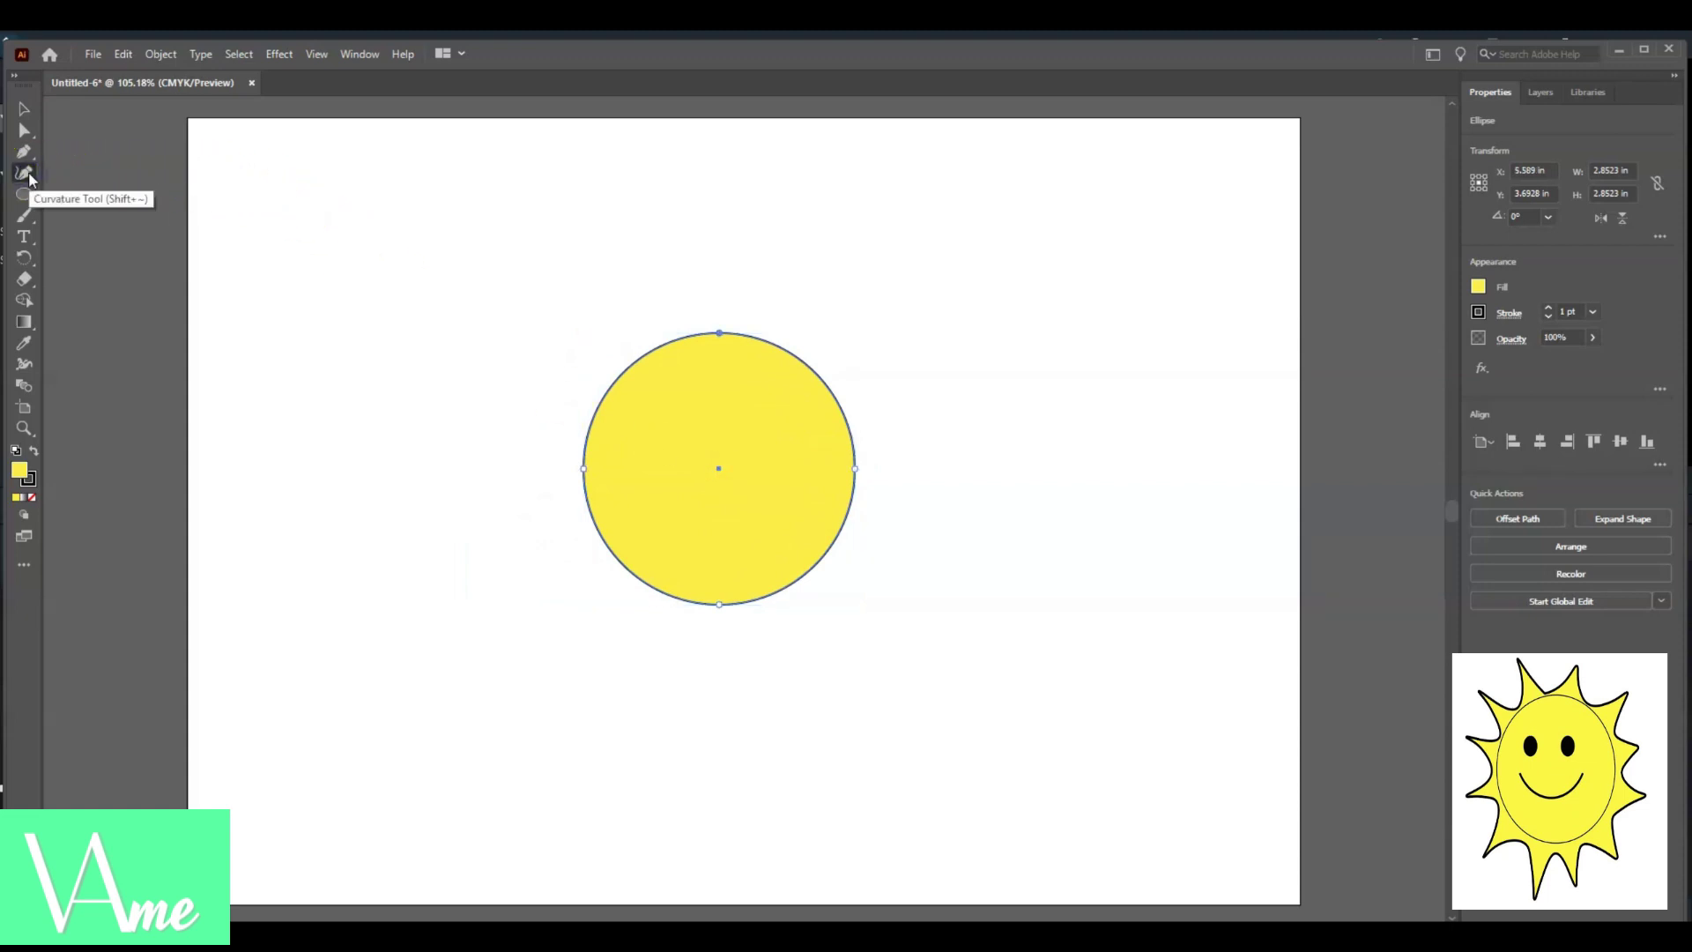
{"action": "left_click", "coordinate": [658, 336]}
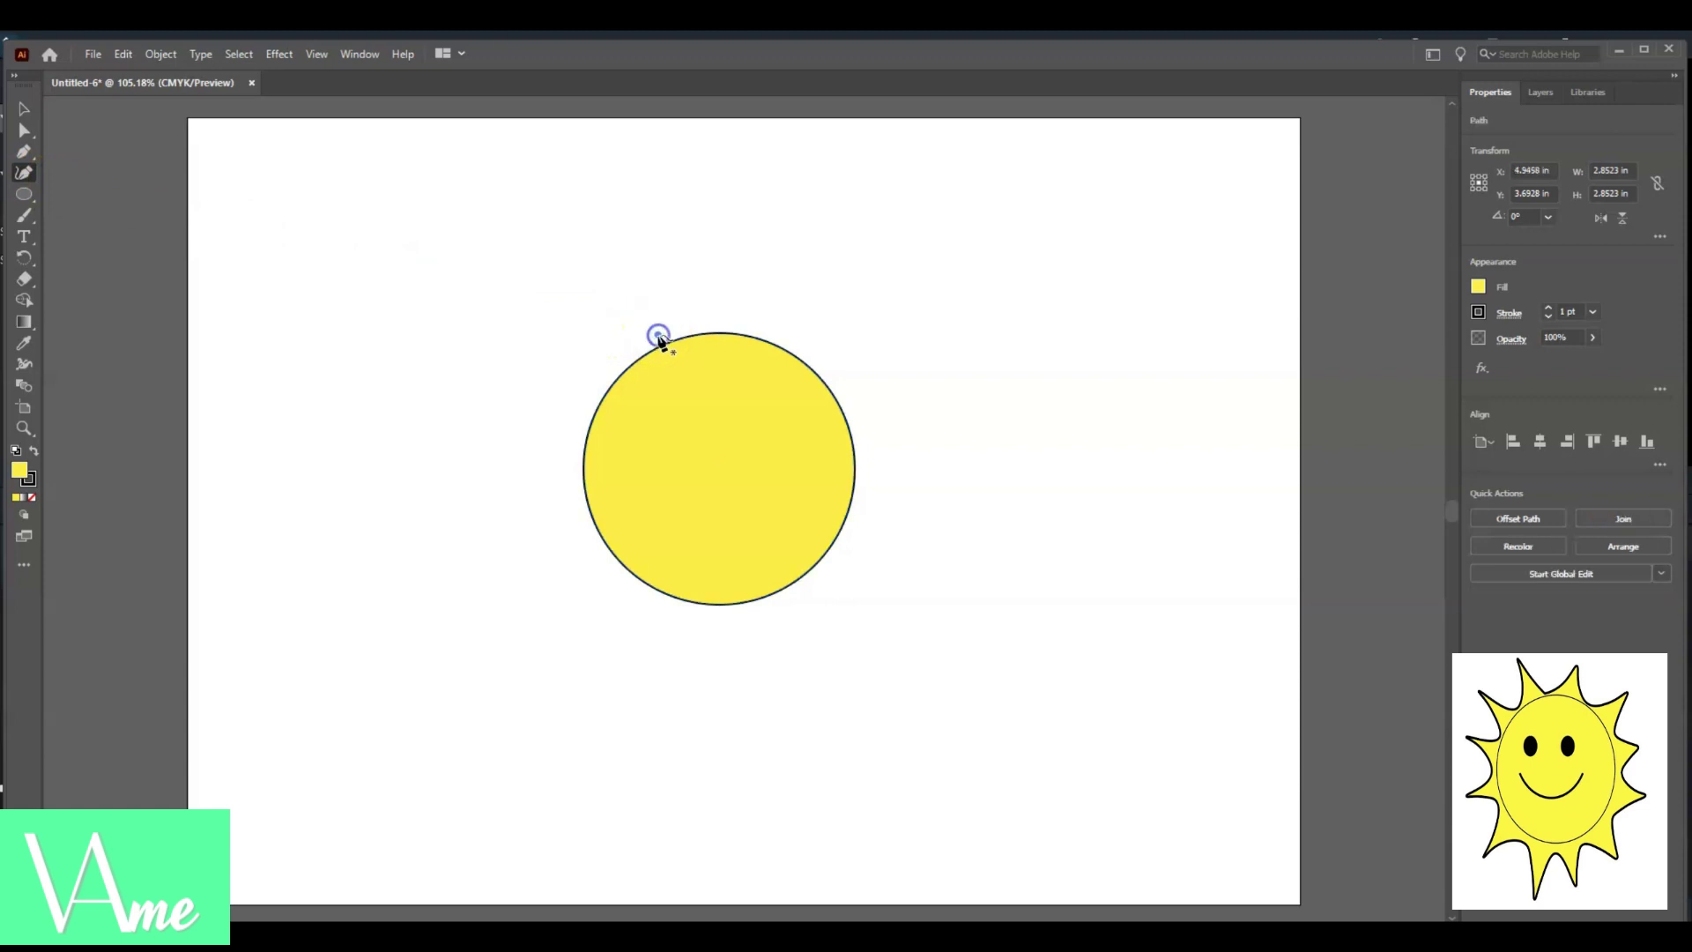
{"action": "left_click", "coordinate": [721, 264]}
{"action": "left_click", "coordinate": [764, 326]}
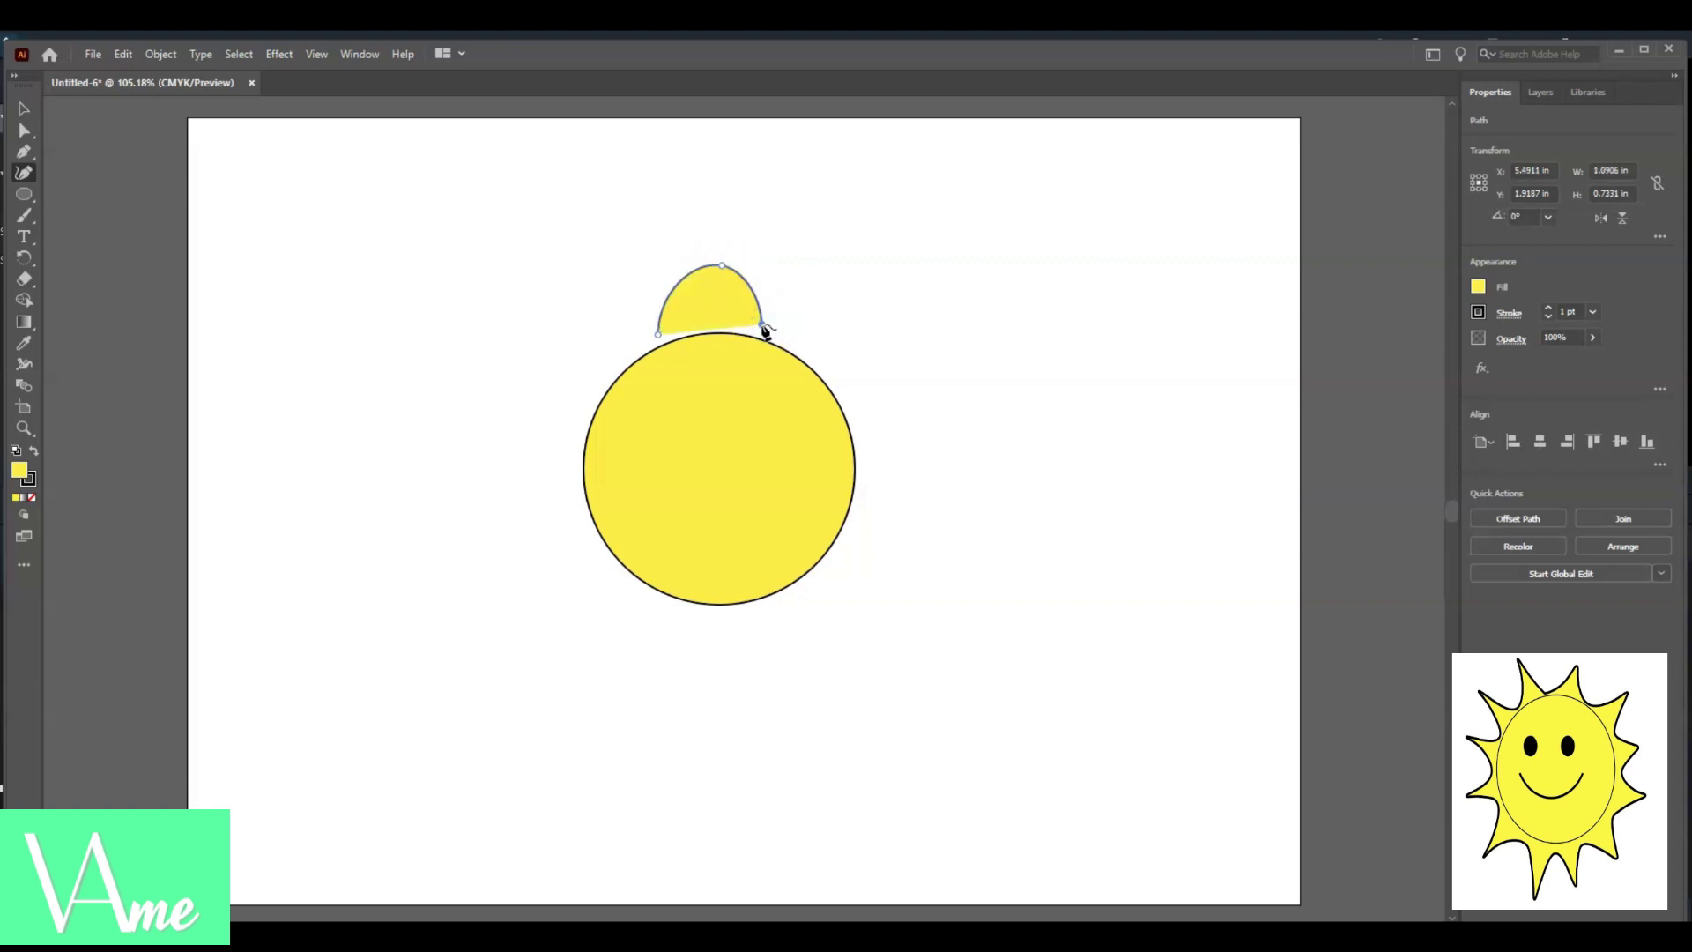
{"action": "key", "text": "ctrl+z"}
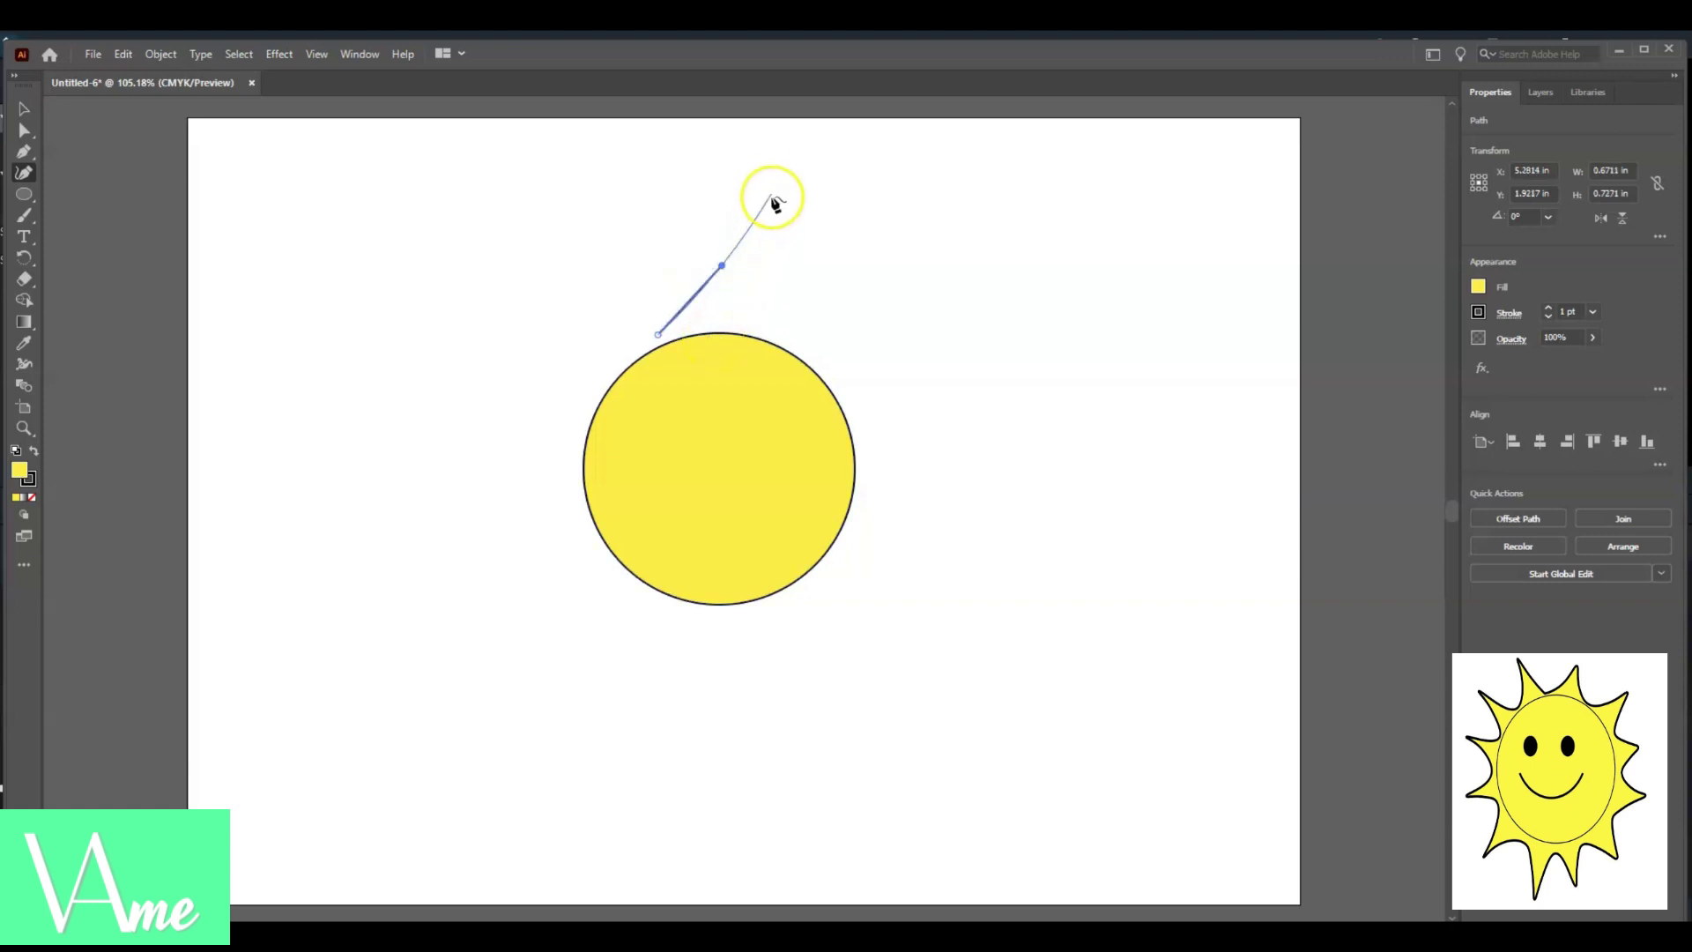
{"action": "right_click", "coordinate": [709, 205]}
{"action": "left_click_drag", "start_coordinate": [708, 203], "coordinate": [778, 314]}
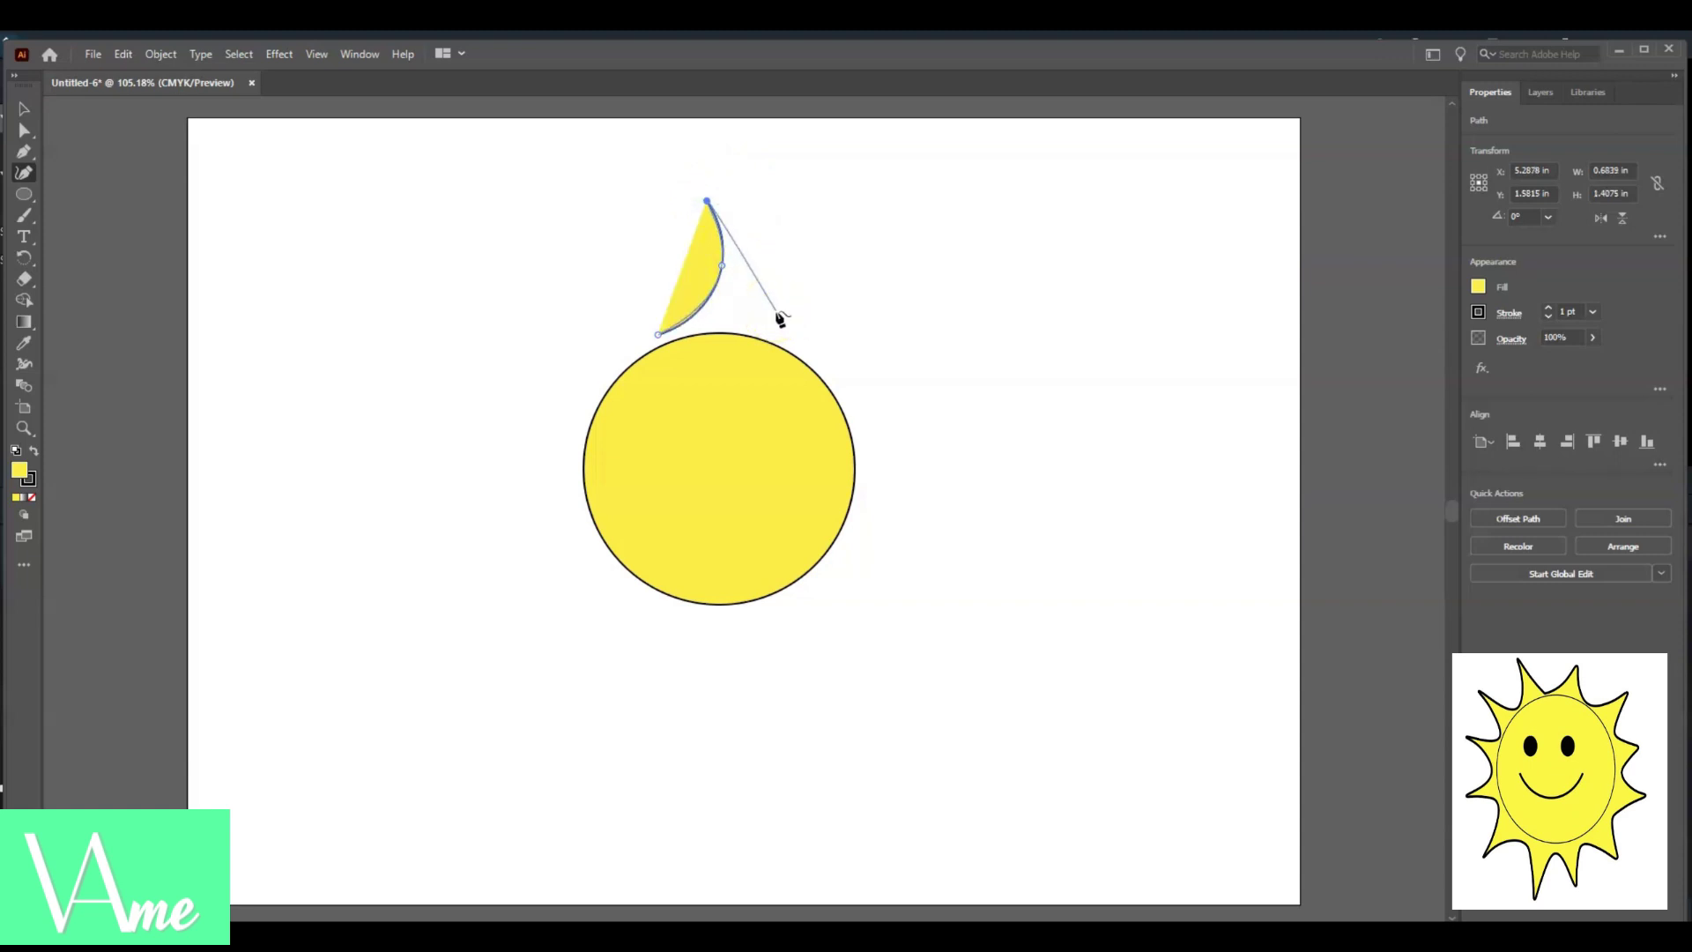
{"action": "key", "text": "ctrl+z"}
{"action": "key", "text": "ctrl+z"}
- Draw two pointed, curved rays along the circle's top and upper-right edge with the Curvature tool
{"action": "left_click", "coordinate": [694, 305]}
{"action": "left_click", "coordinate": [717, 268]}
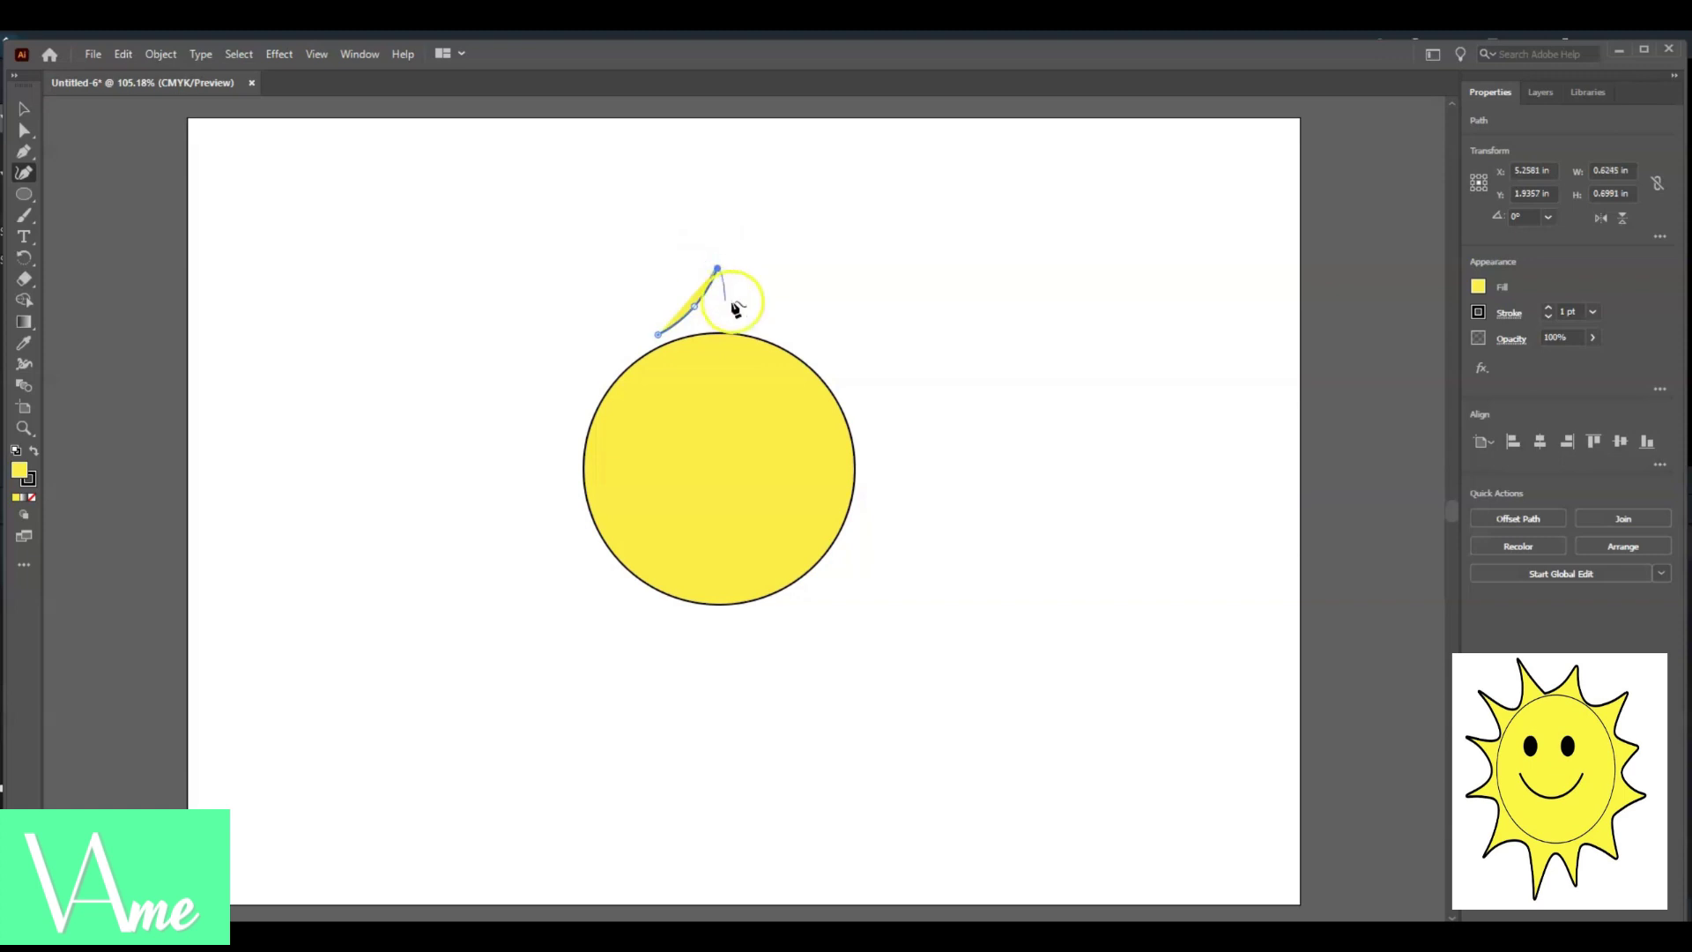
{"action": "left_click", "coordinate": [734, 308]}
{"action": "left_click", "coordinate": [756, 328]}
{"action": "left_click", "coordinate": [800, 319]}
{"action": "left_click", "coordinate": [841, 287]}
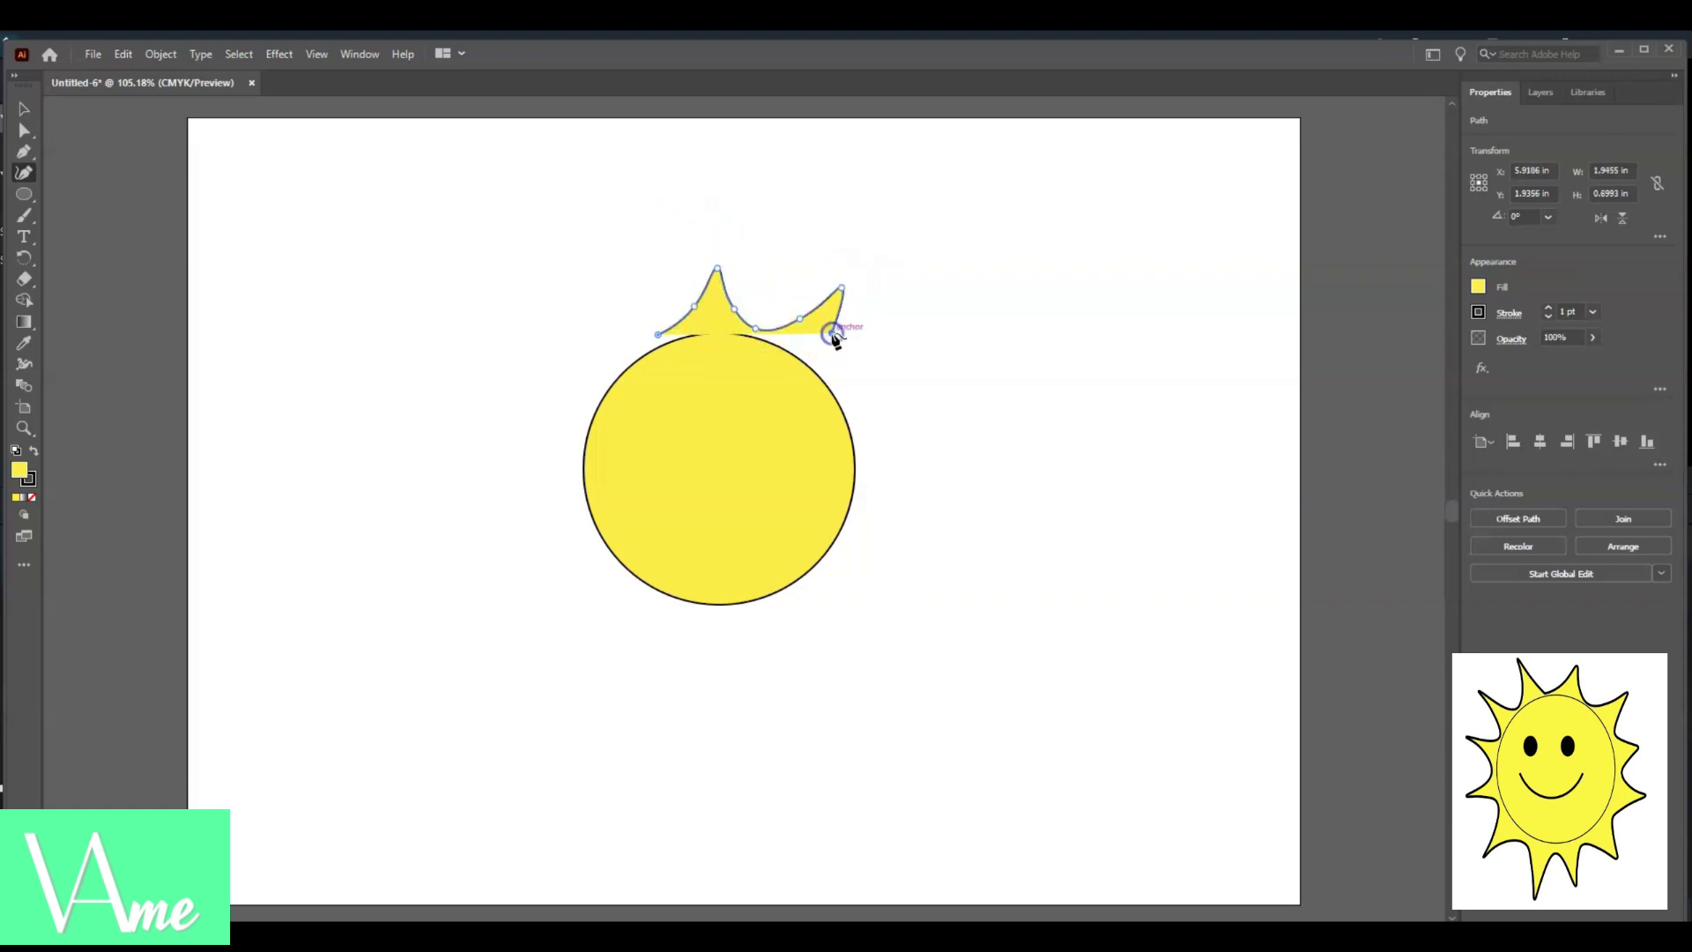
{"action": "left_click", "coordinate": [831, 366]}
- Continue the ray outline with two more pointed rays down the circle's right side
{"action": "left_click", "coordinate": [863, 375]}
{"action": "left_click", "coordinate": [889, 378]}
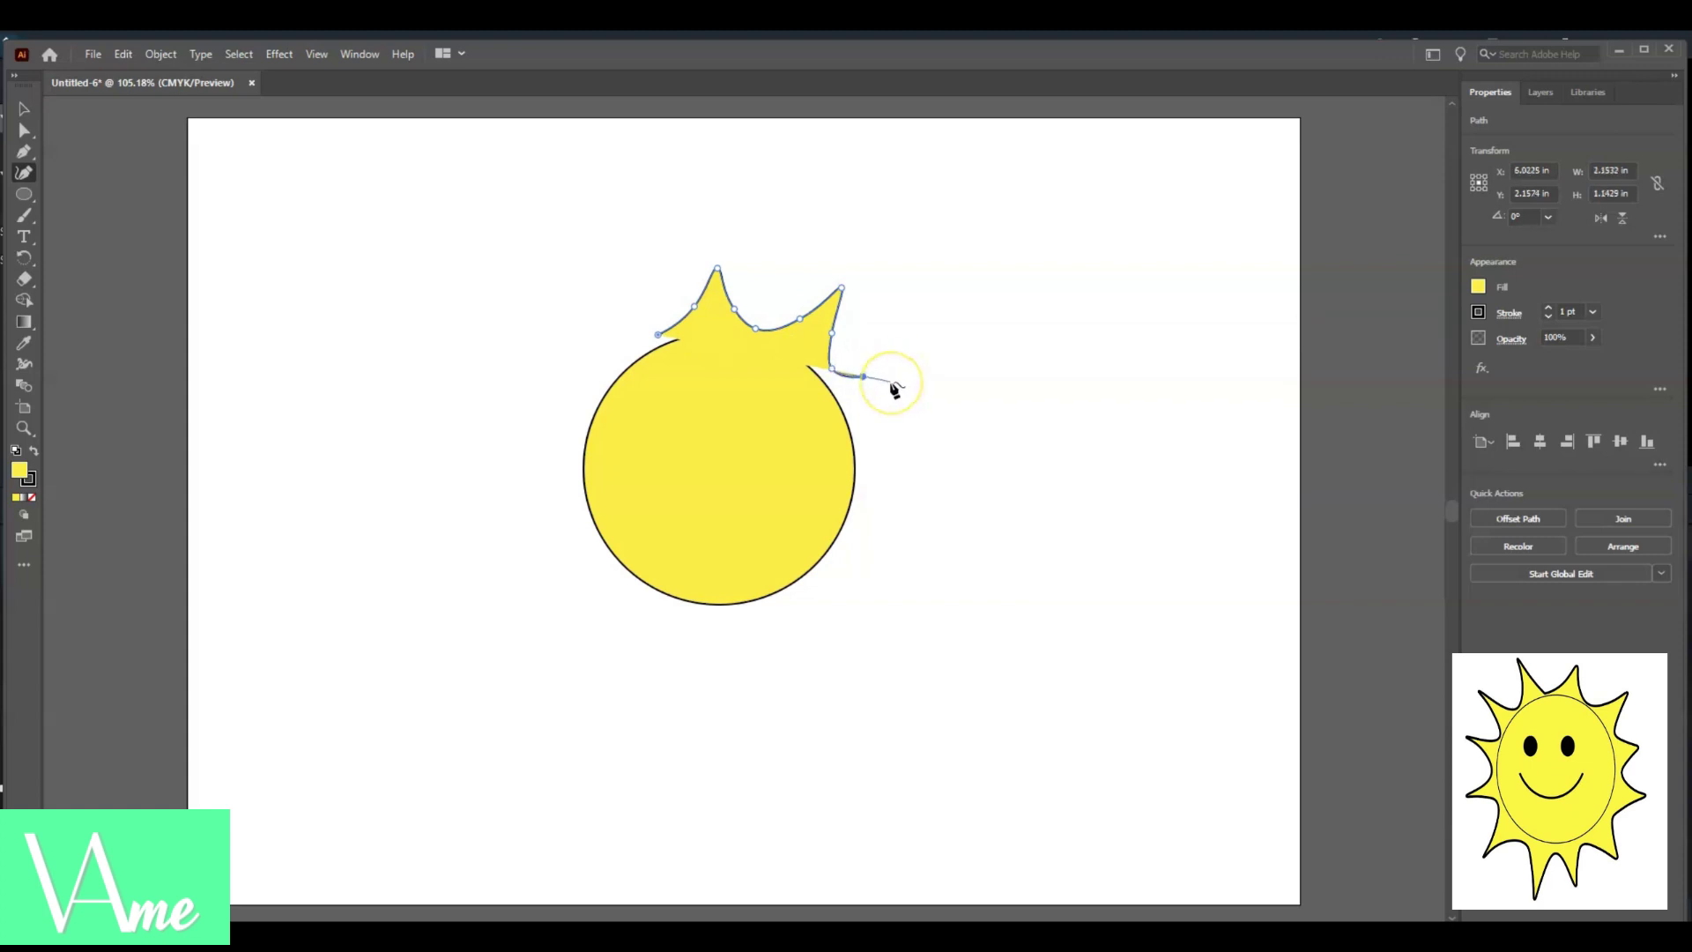
{"action": "left_click", "coordinate": [874, 404]}
{"action": "left_click", "coordinate": [862, 432]}
{"action": "left_click", "coordinate": [899, 457]}
{"action": "left_click", "coordinate": [927, 461]}
{"action": "left_click", "coordinate": [886, 490]}
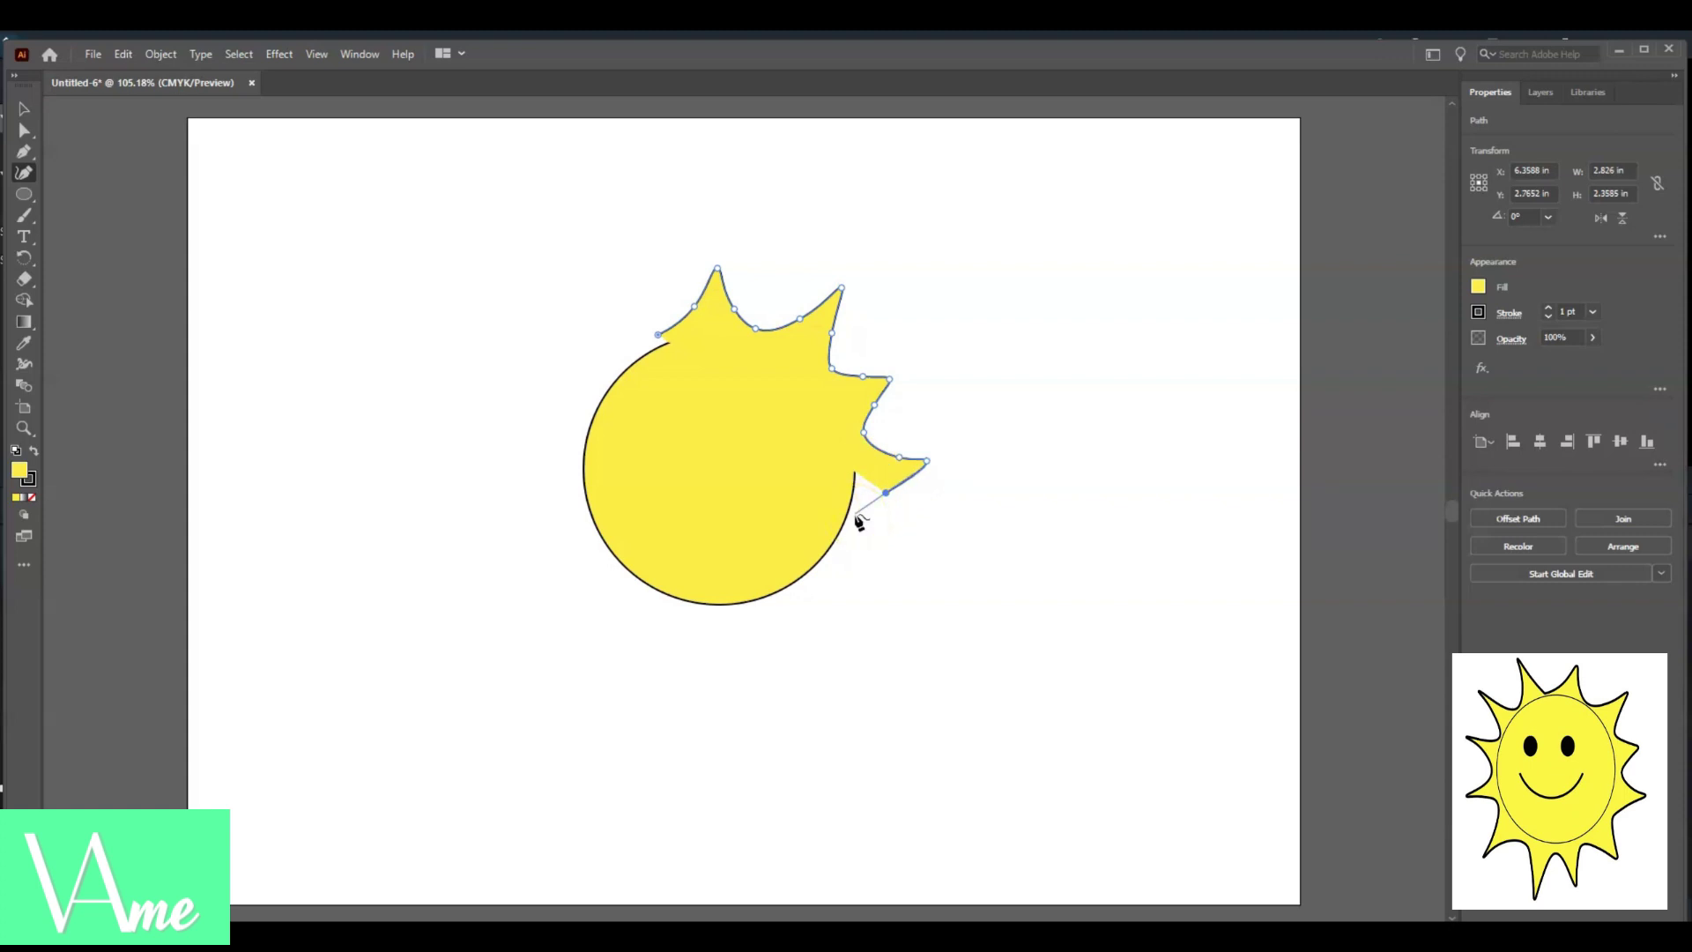
{"action": "left_click", "coordinate": [874, 521]}
{"action": "left_click", "coordinate": [865, 519]}
- Rotate the circle and its ray outline together by about 142° and deselect them
{"action": "left_click", "coordinate": [24, 108]}
{"action": "left_click_drag", "start_coordinate": [546, 237], "coordinate": [963, 667]}
{"action": "left_click_drag", "start_coordinate": [925, 611], "coordinate": [727, 182]}
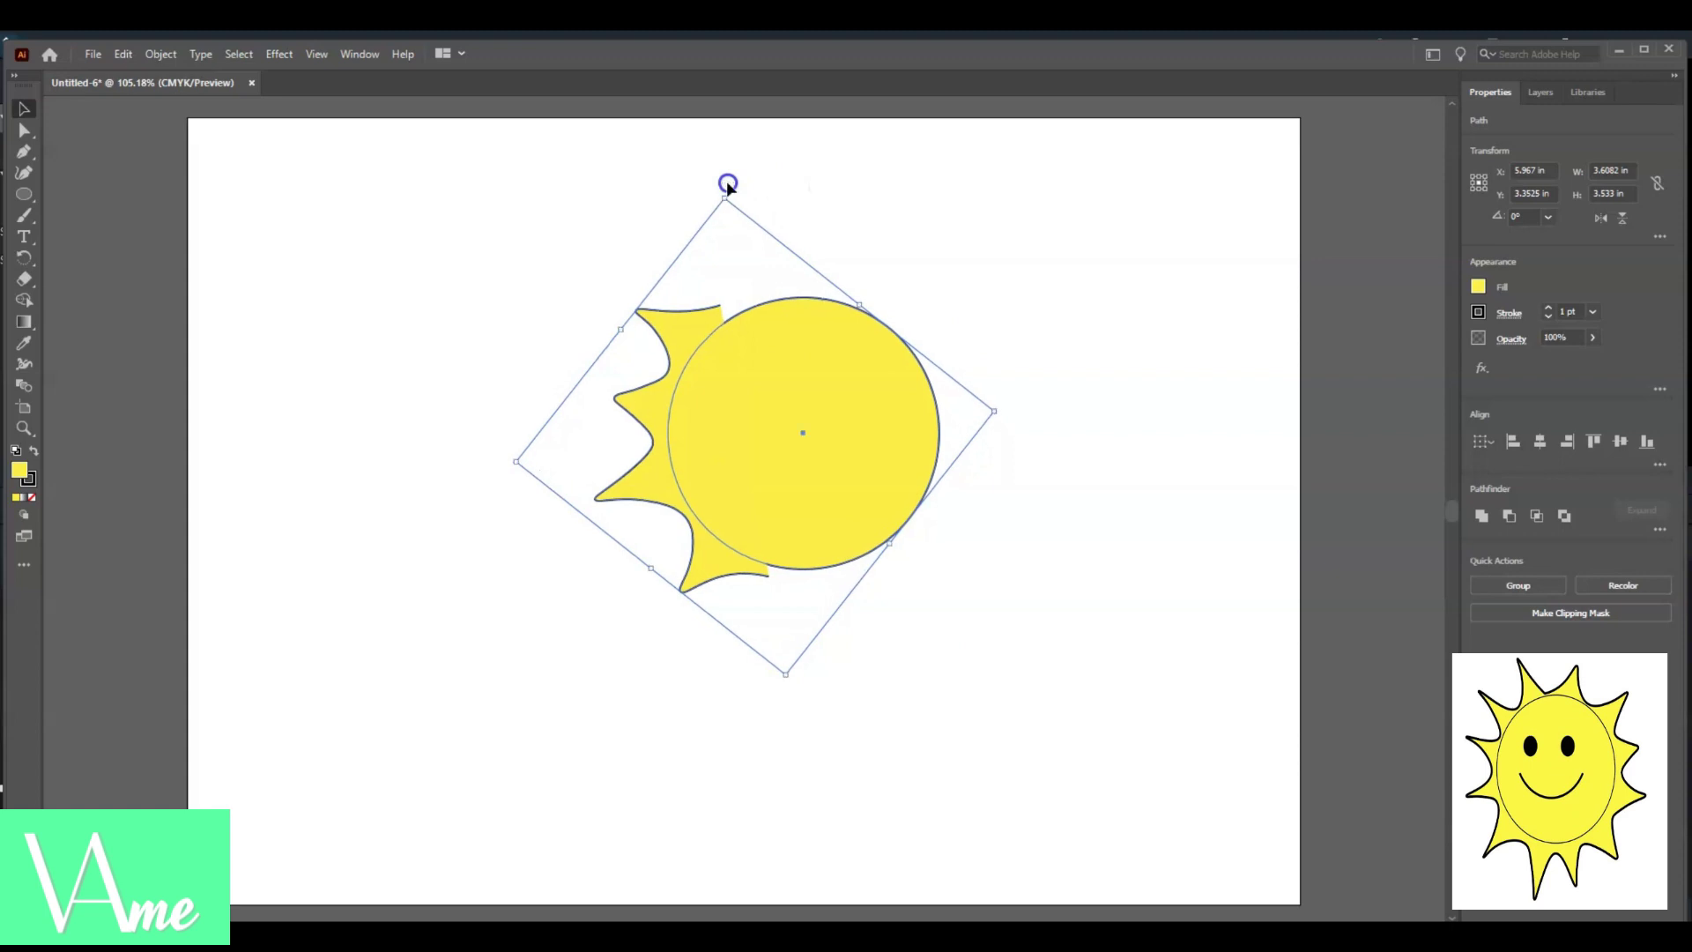
{"action": "left_click", "coordinate": [295, 244]}
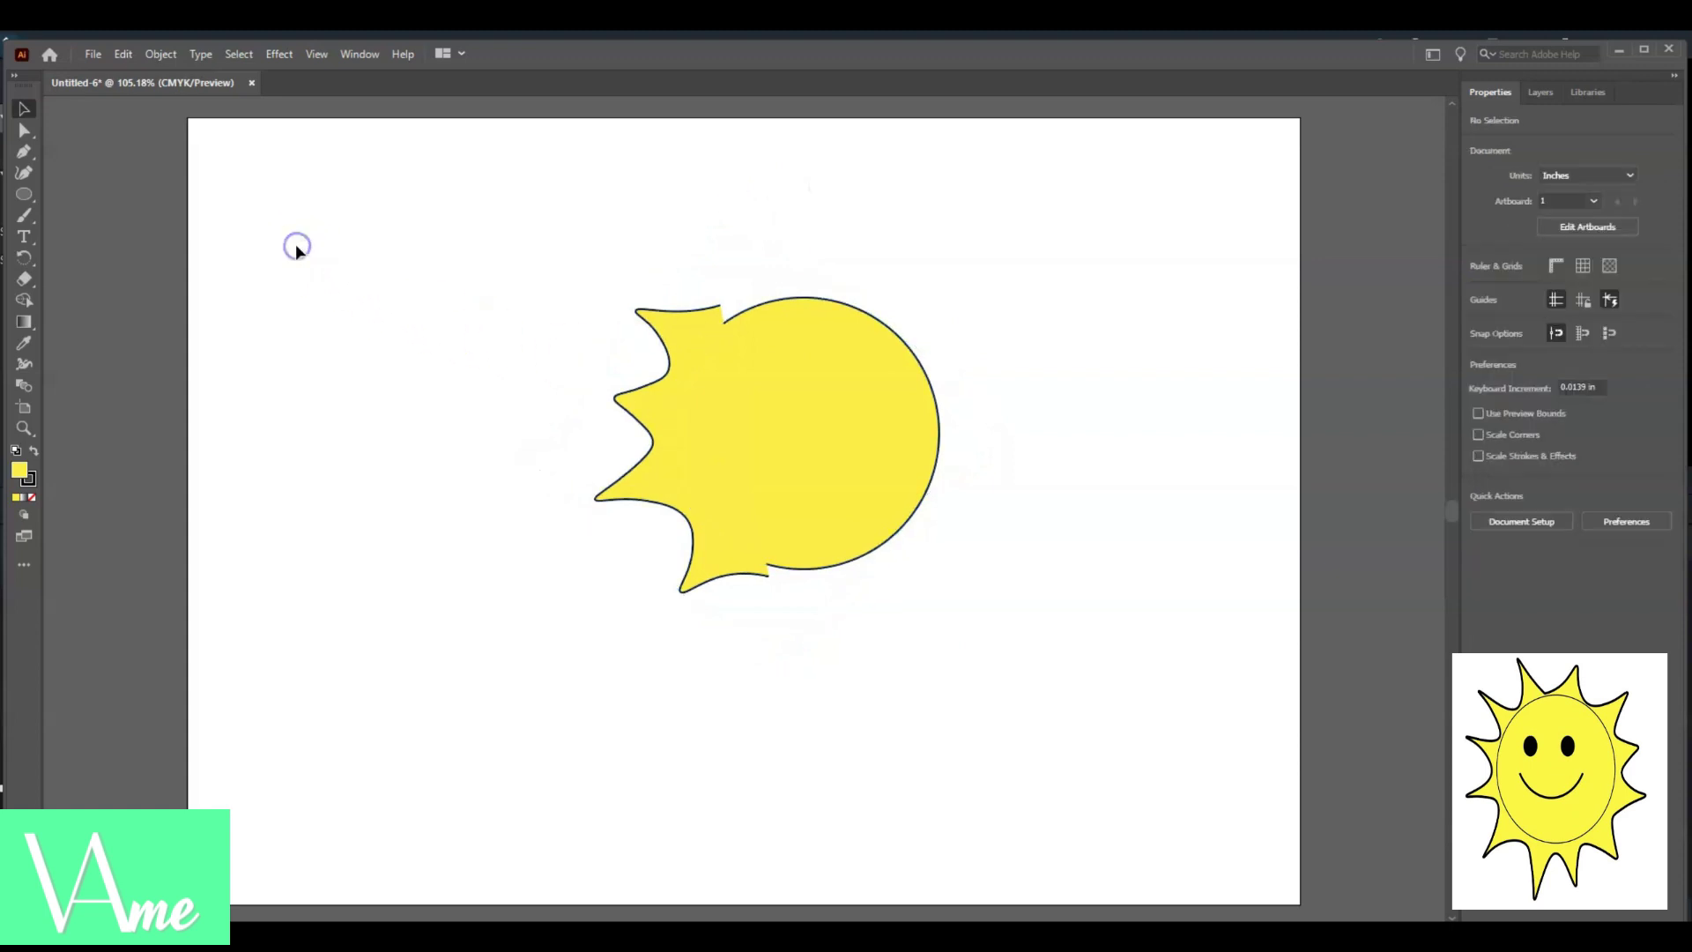
- Extend the ray outline from its upper open end over the circle's top, up to the tip of a second new ray
{"action": "left_click", "coordinate": [25, 173]}
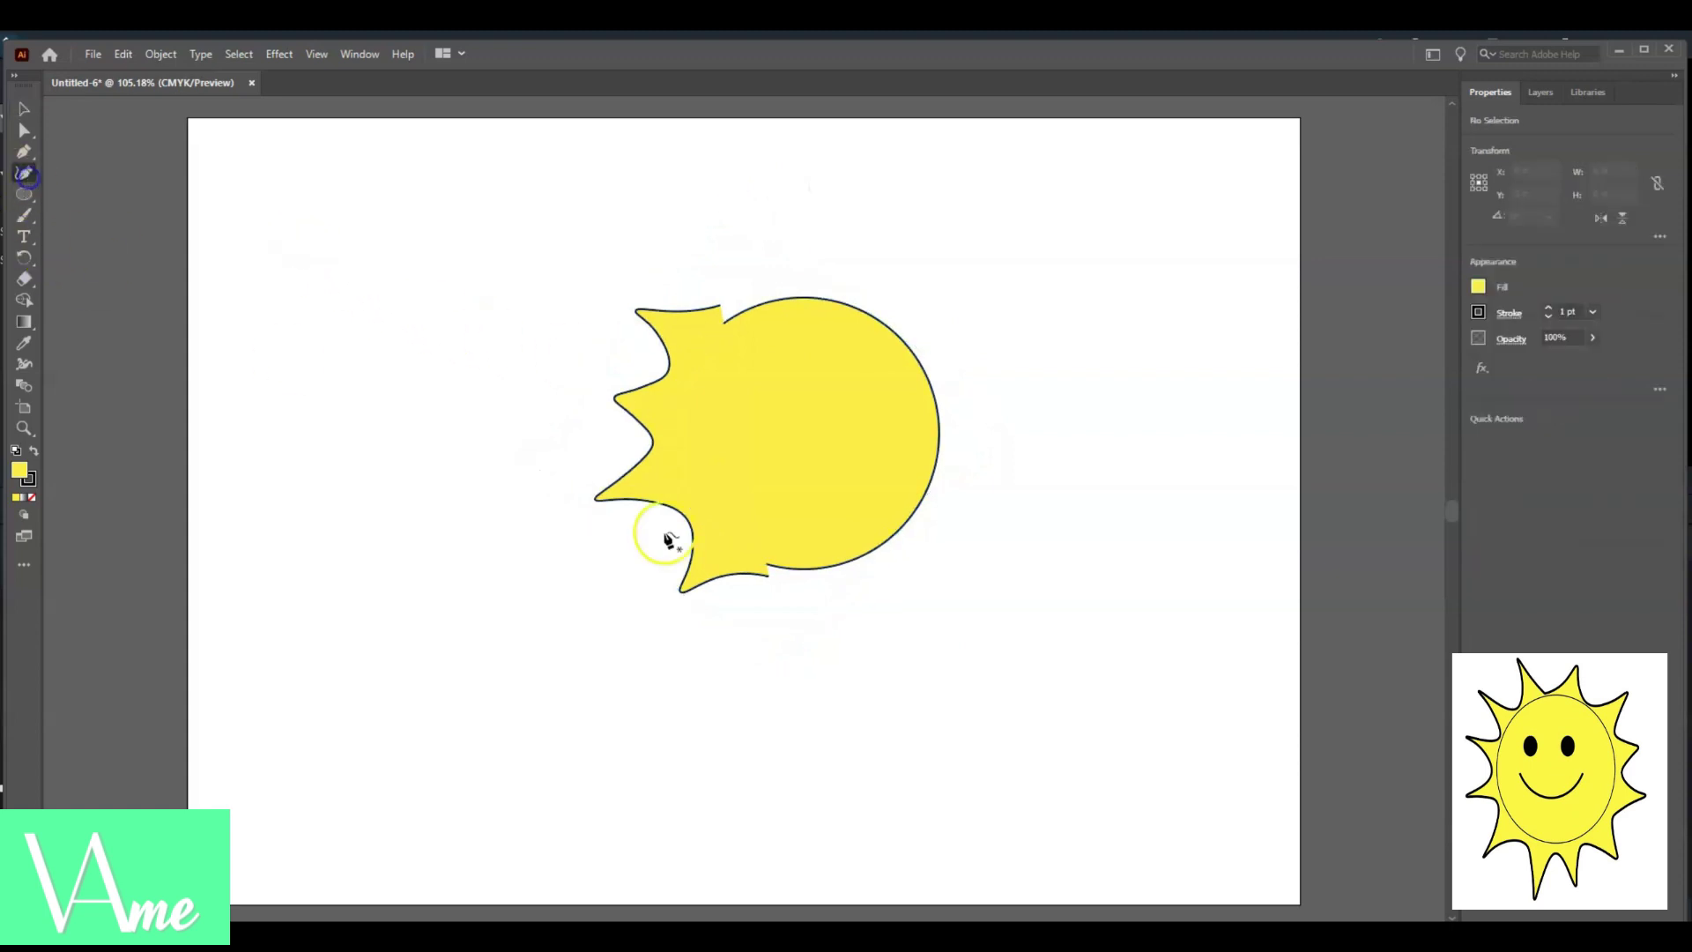
{"action": "left_click", "coordinate": [722, 307]}
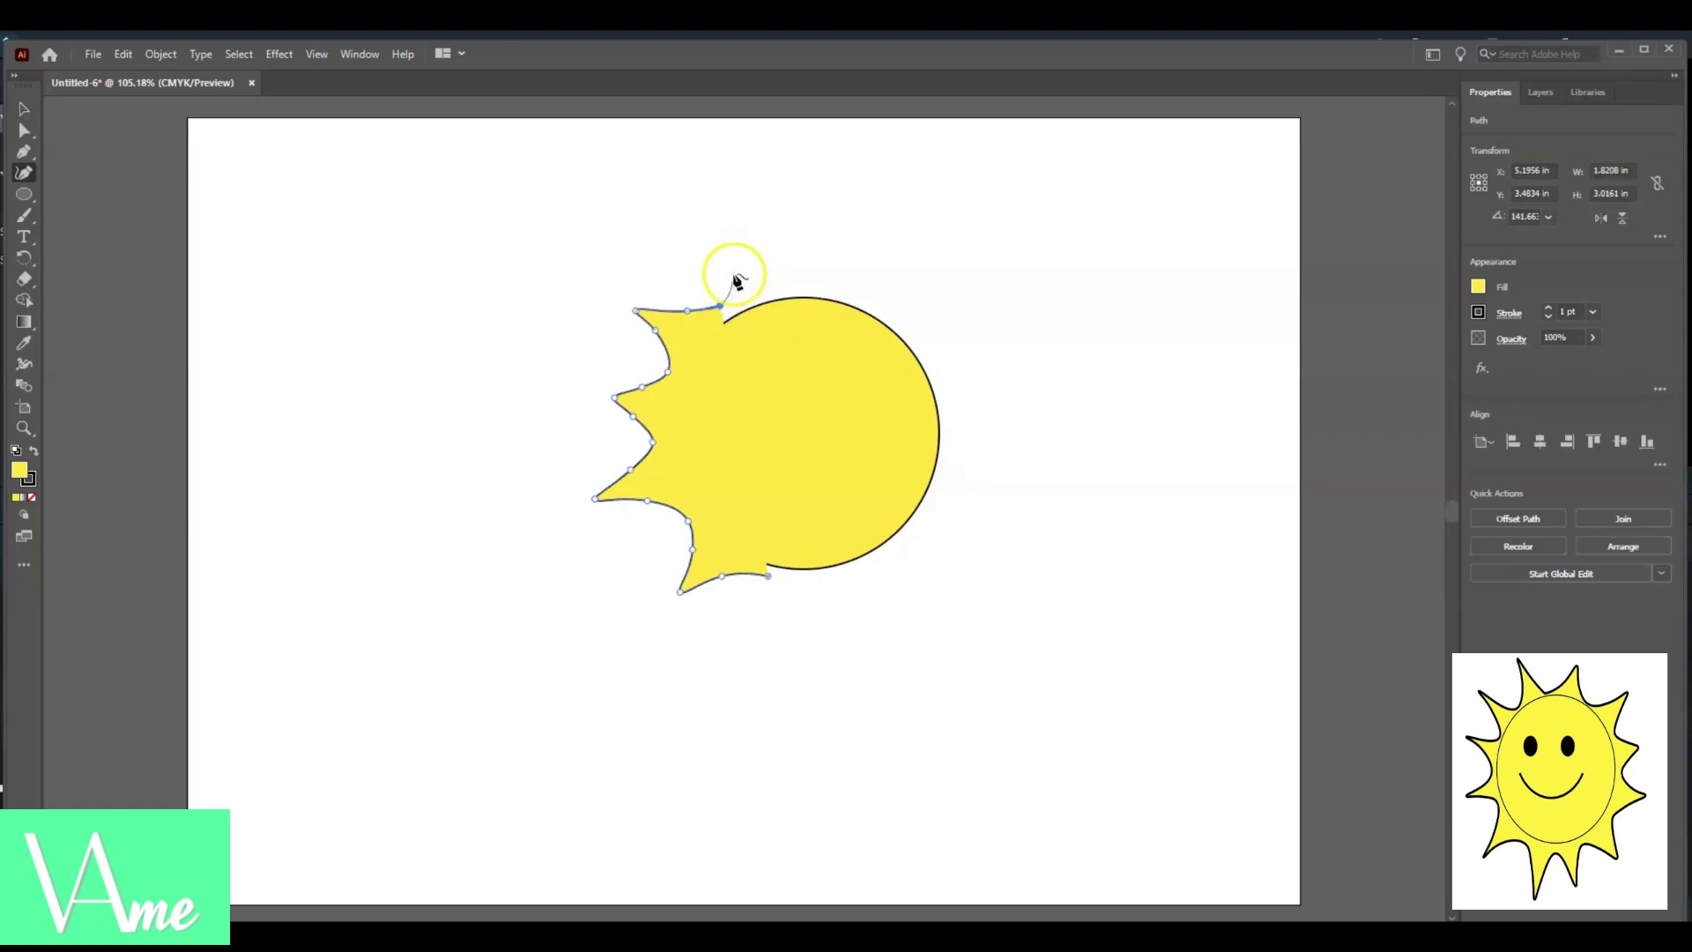
{"action": "left_click", "coordinate": [734, 274]}
{"action": "left_click", "coordinate": [745, 235]}
{"action": "left_click", "coordinate": [772, 264]}
{"action": "left_click", "coordinate": [806, 287]}
{"action": "left_click", "coordinate": [828, 263]}
{"action": "left_click", "coordinate": [850, 227]}
{"action": "left_click", "coordinate": [875, 271]}
{"action": "key", "text": "ctrl+z"}
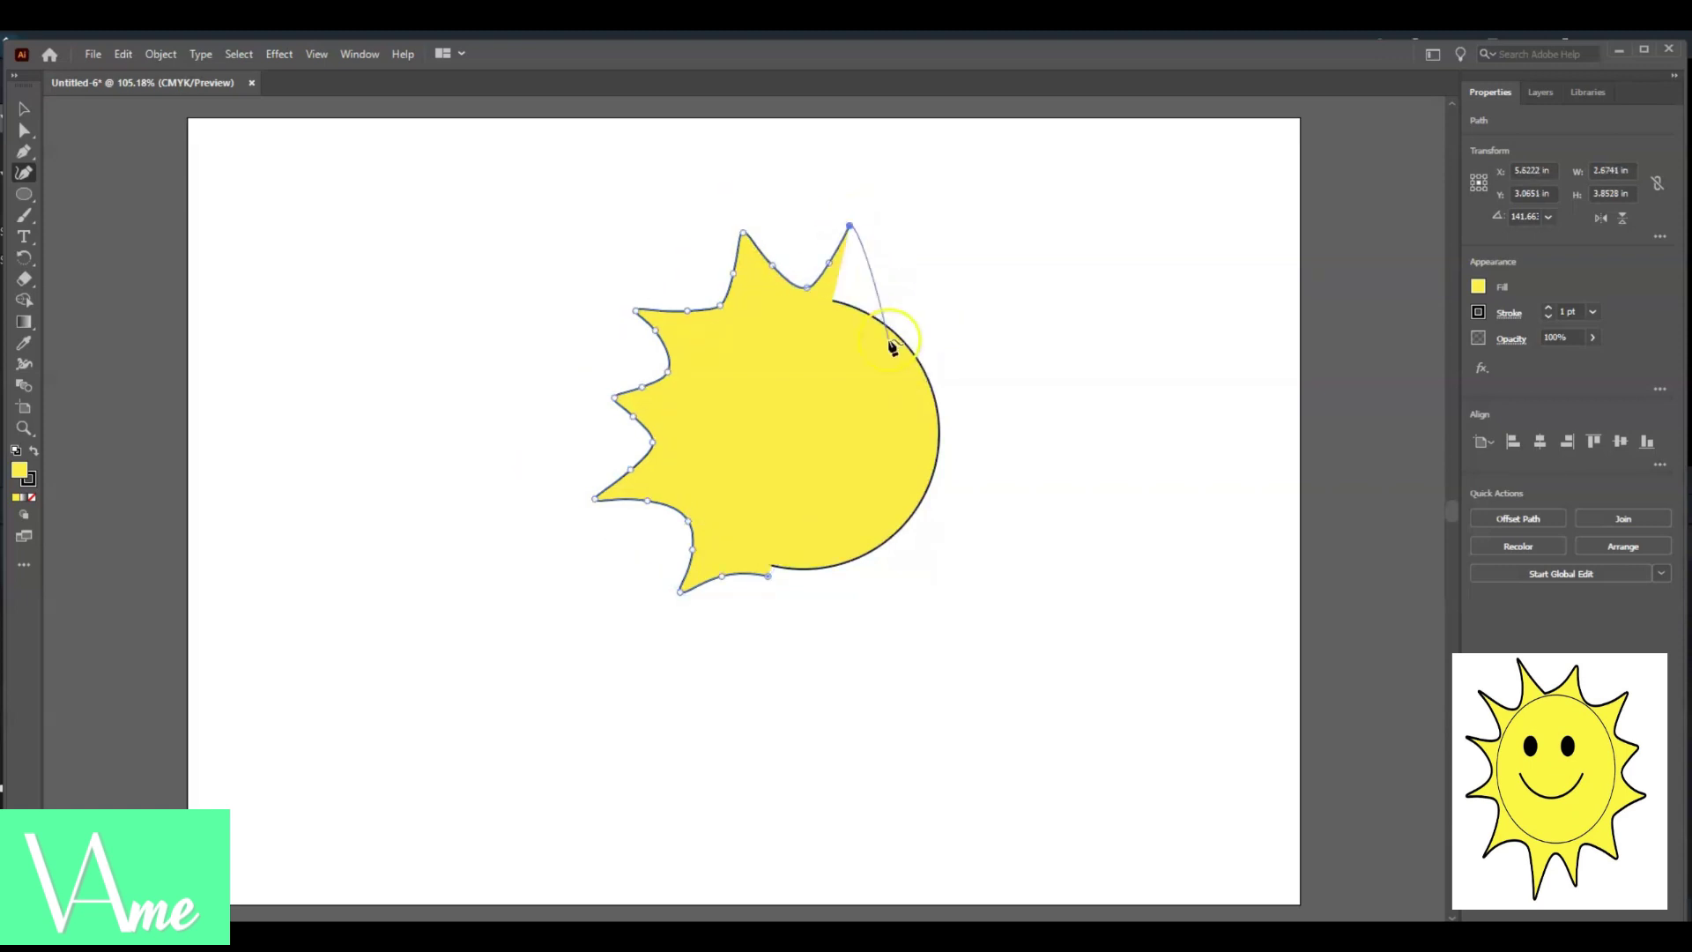
- Complete that second ray's far side and add a longer ray at the circle's upper right
{"action": "left_click", "coordinate": [864, 275]}
{"action": "left_click_drag", "start_coordinate": [864, 276], "coordinate": [866, 296]}
{"action": "left_click", "coordinate": [918, 266]}
{"action": "left_click", "coordinate": [921, 268]}
{"action": "left_click", "coordinate": [913, 331]}
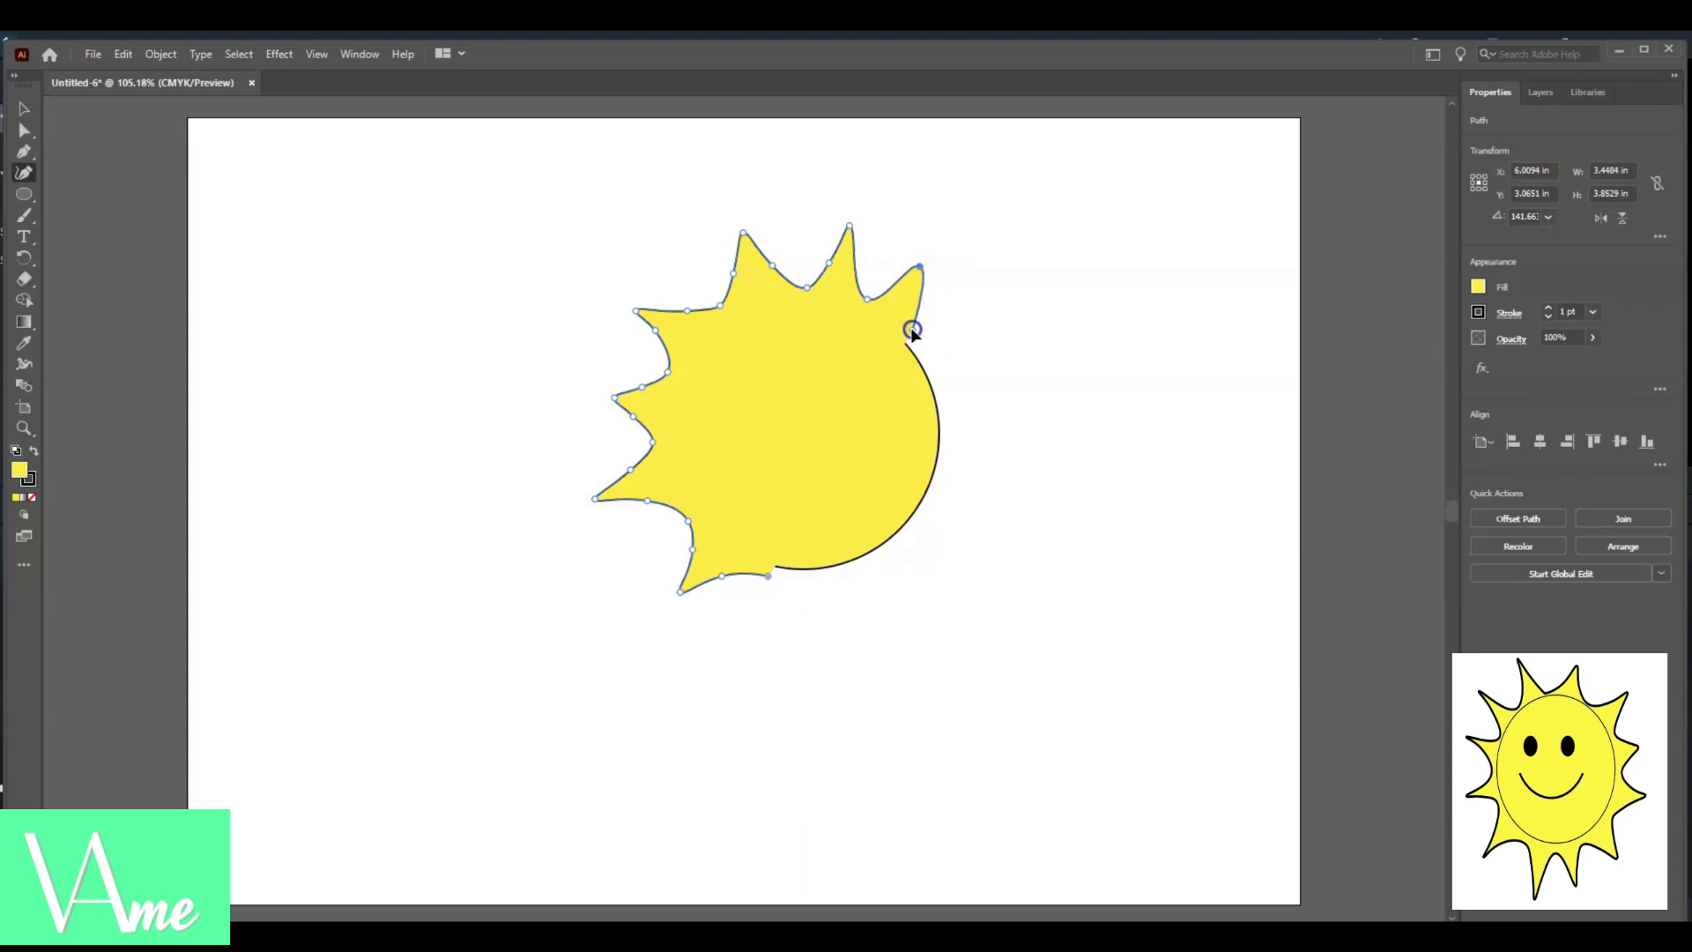
{"action": "key", "text": "ctrl+z"}
{"action": "left_click", "coordinate": [947, 242]}
{"action": "left_click", "coordinate": [928, 296]}
{"action": "left_click", "coordinate": [921, 339]}
- Select the circle and ray outline and rotate them to about 255° so the bare edge faces up
{"action": "left_click", "coordinate": [24, 108]}
{"action": "key", "text": "ctrl+a"}
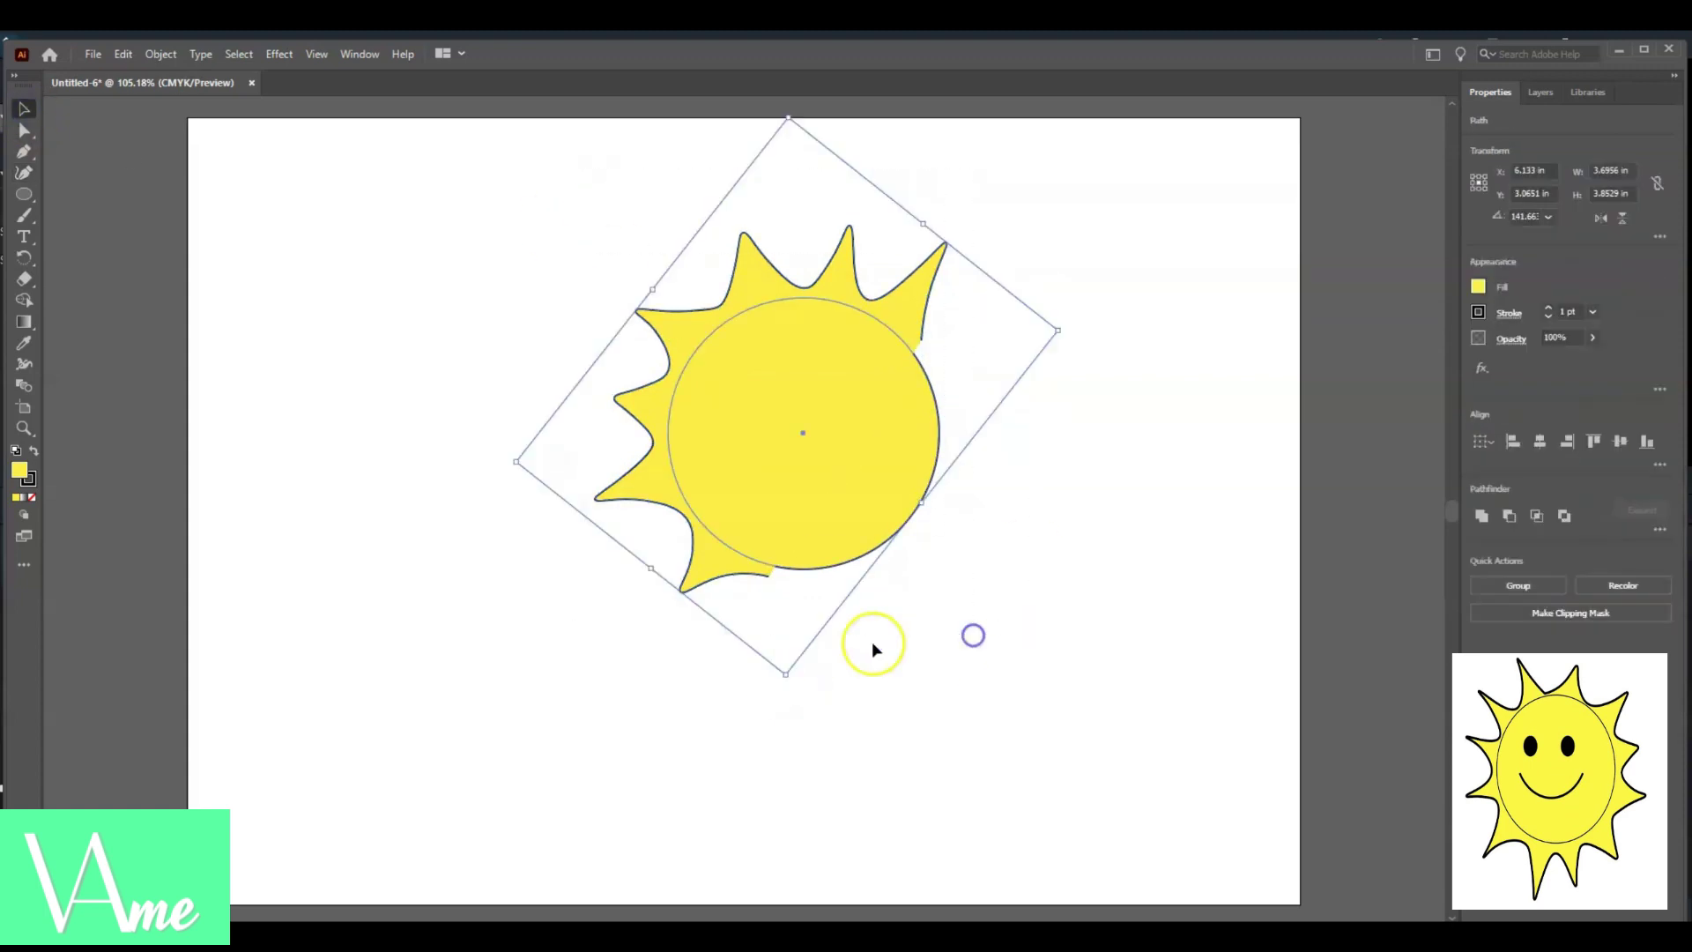
{"action": "left_click_drag", "start_coordinate": [872, 649], "coordinate": [1028, 302]}
- Resume the ray outline at its left open end and add two rays over the circle's upper-left edge
{"action": "left_click", "coordinate": [24, 173]}
{"action": "left_click", "coordinate": [683, 294]}
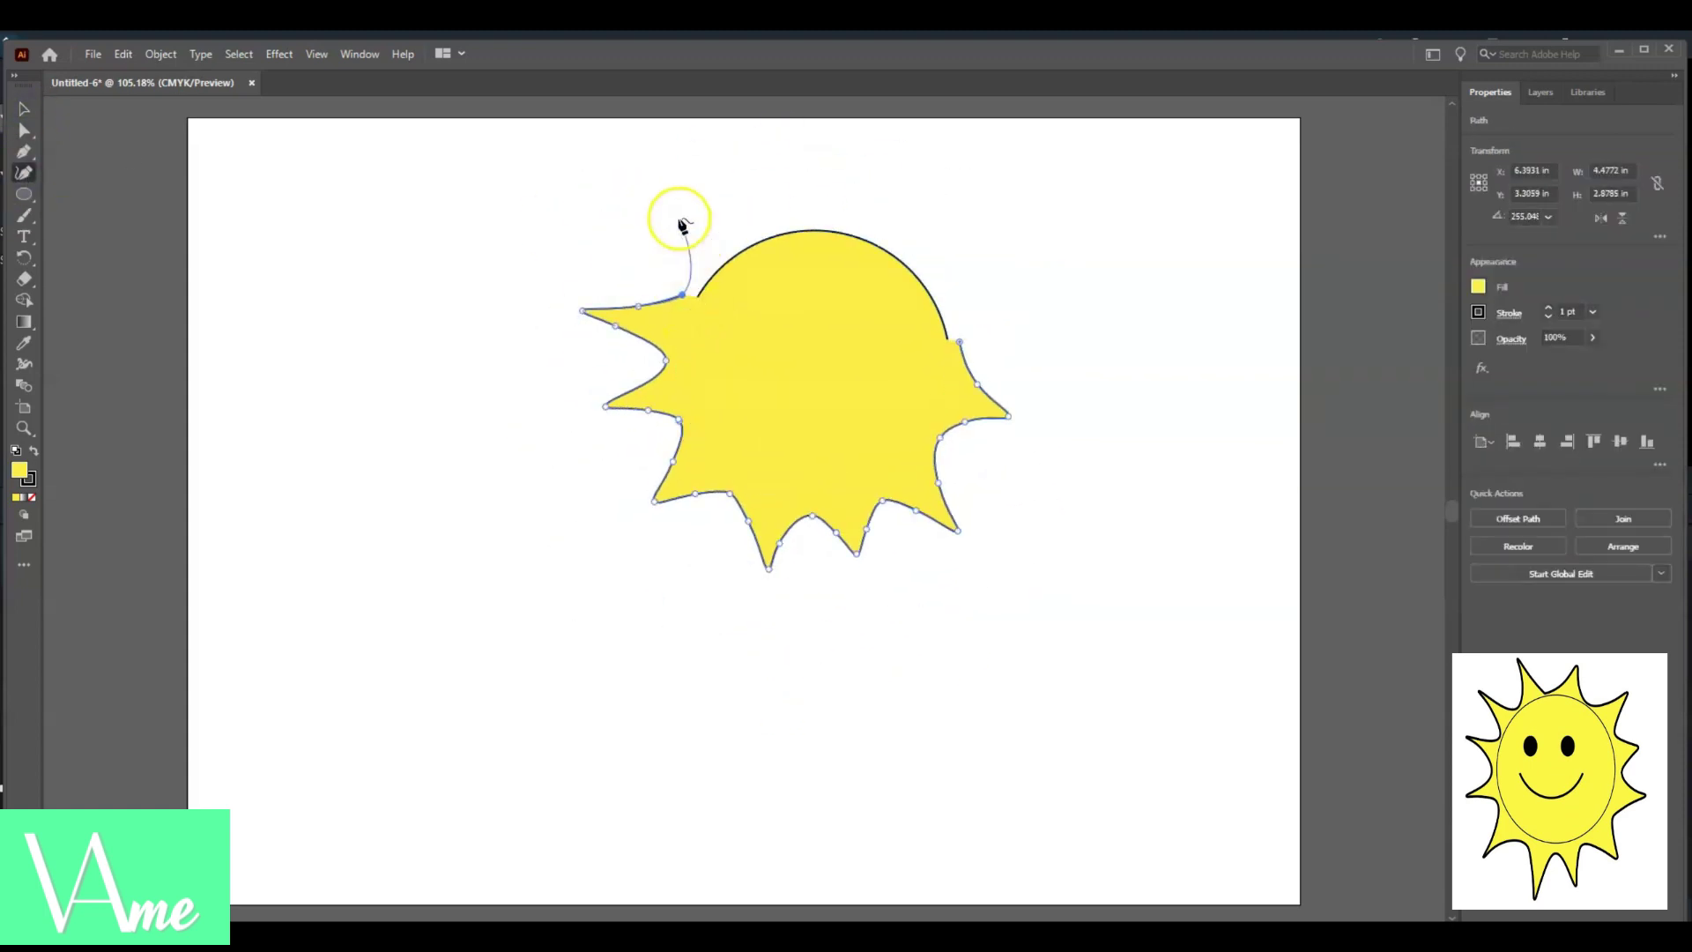
{"action": "left_click", "coordinate": [663, 194]}
{"action": "left_click", "coordinate": [679, 220]}
{"action": "left_click", "coordinate": [708, 221]}
{"action": "left_click", "coordinate": [764, 227]}
{"action": "left_click", "coordinate": [773, 193]}
{"action": "left_click", "coordinate": [776, 159]}
{"action": "left_click", "coordinate": [815, 216]}
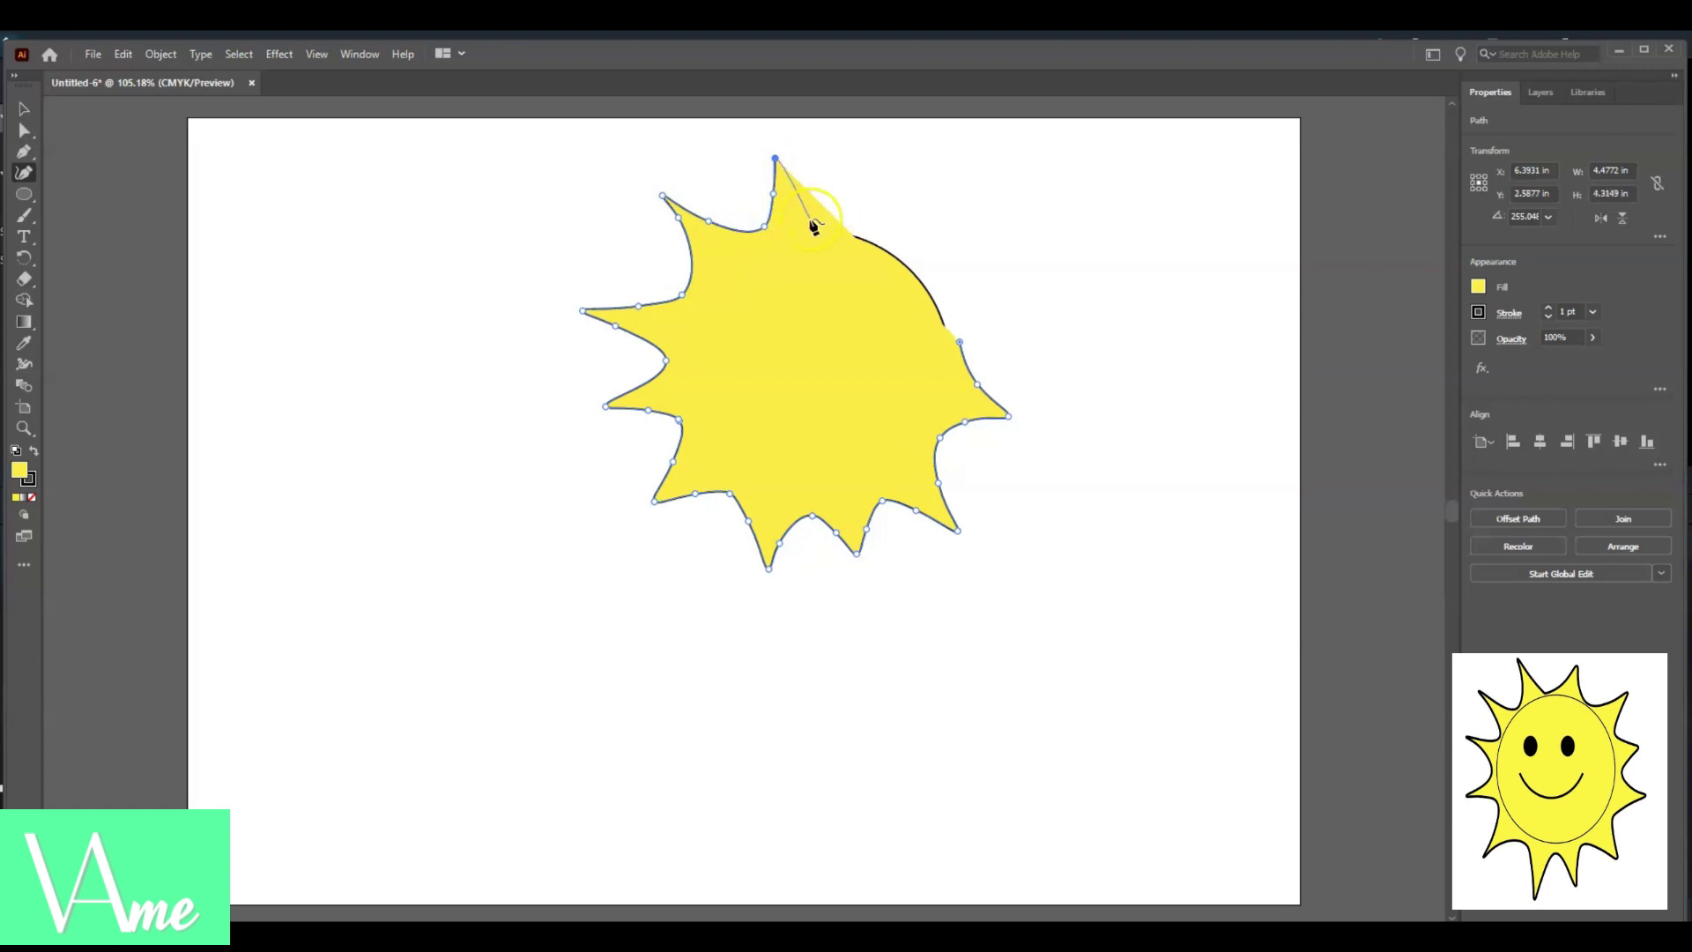
- Draw a ray above the circle's upper-right edge and carry the outline on to the tip of the following ray
{"action": "key", "text": "ctrl"}
{"action": "left_click", "coordinate": [861, 194]}
{"action": "left_click", "coordinate": [883, 160]}
{"action": "left_click", "coordinate": [880, 236]}
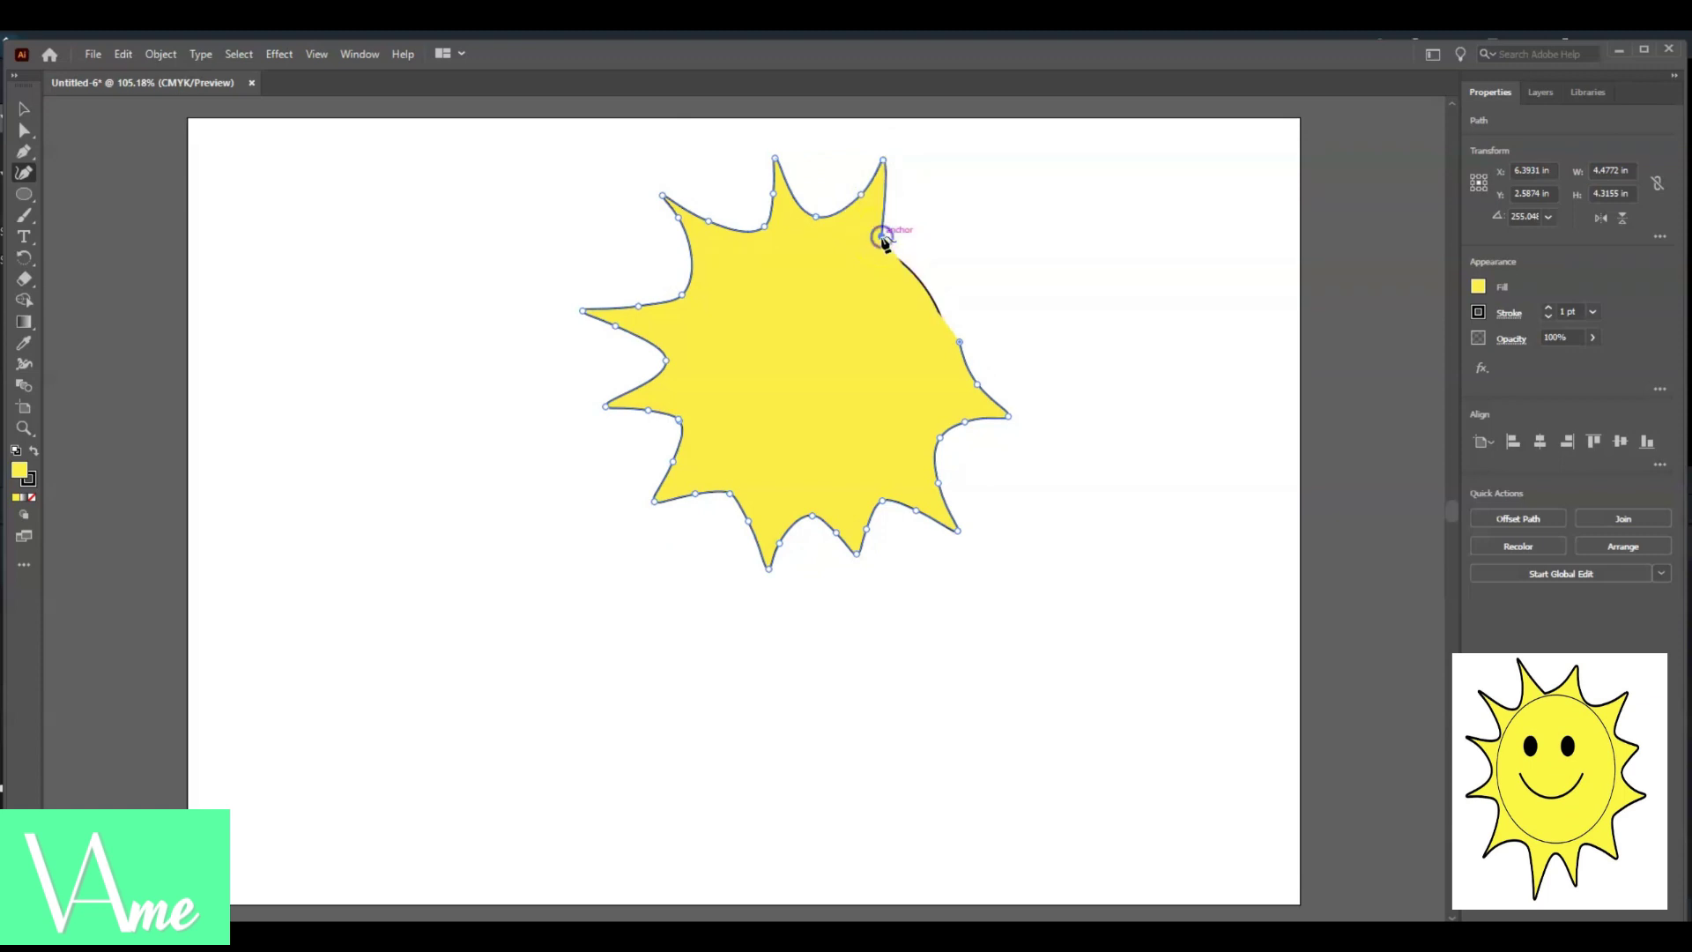
{"action": "left_click", "coordinate": [933, 217]}
{"action": "left_click", "coordinate": [967, 188]}
- Turn and reposition the sun outline so its gap faces up, and close the path with one last ray
{"action": "left_click_drag", "start_coordinate": [536, 495], "coordinate": [843, 428]}
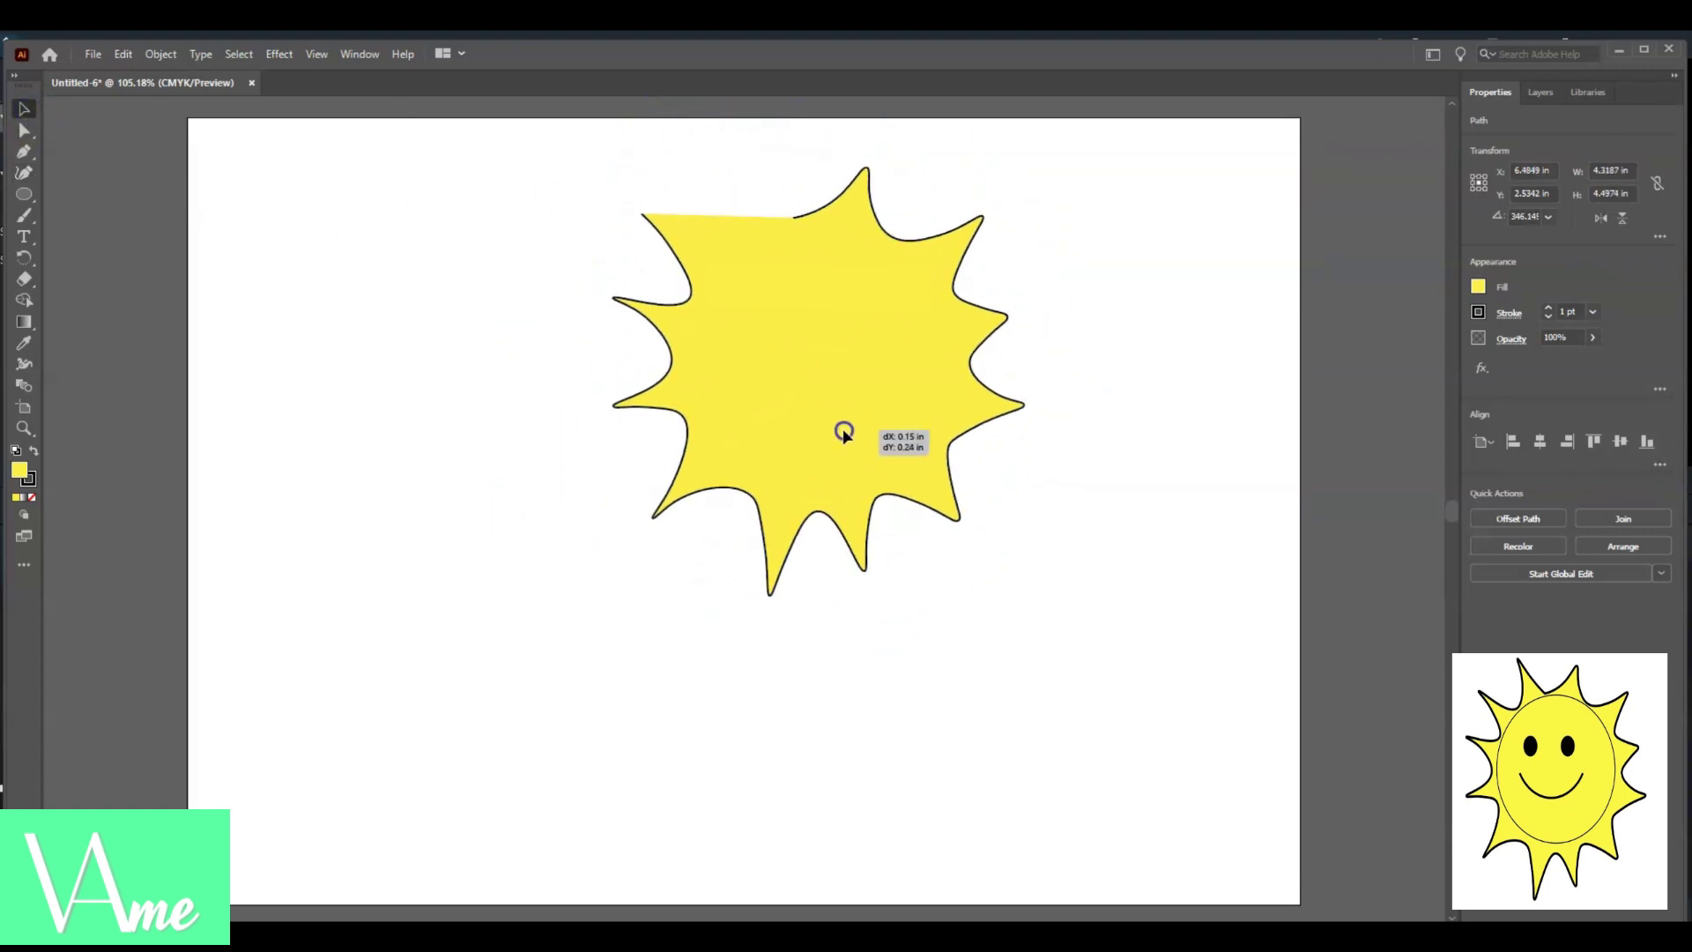
{"action": "left_click", "coordinate": [731, 244]}
{"action": "left_click", "coordinate": [735, 168]}
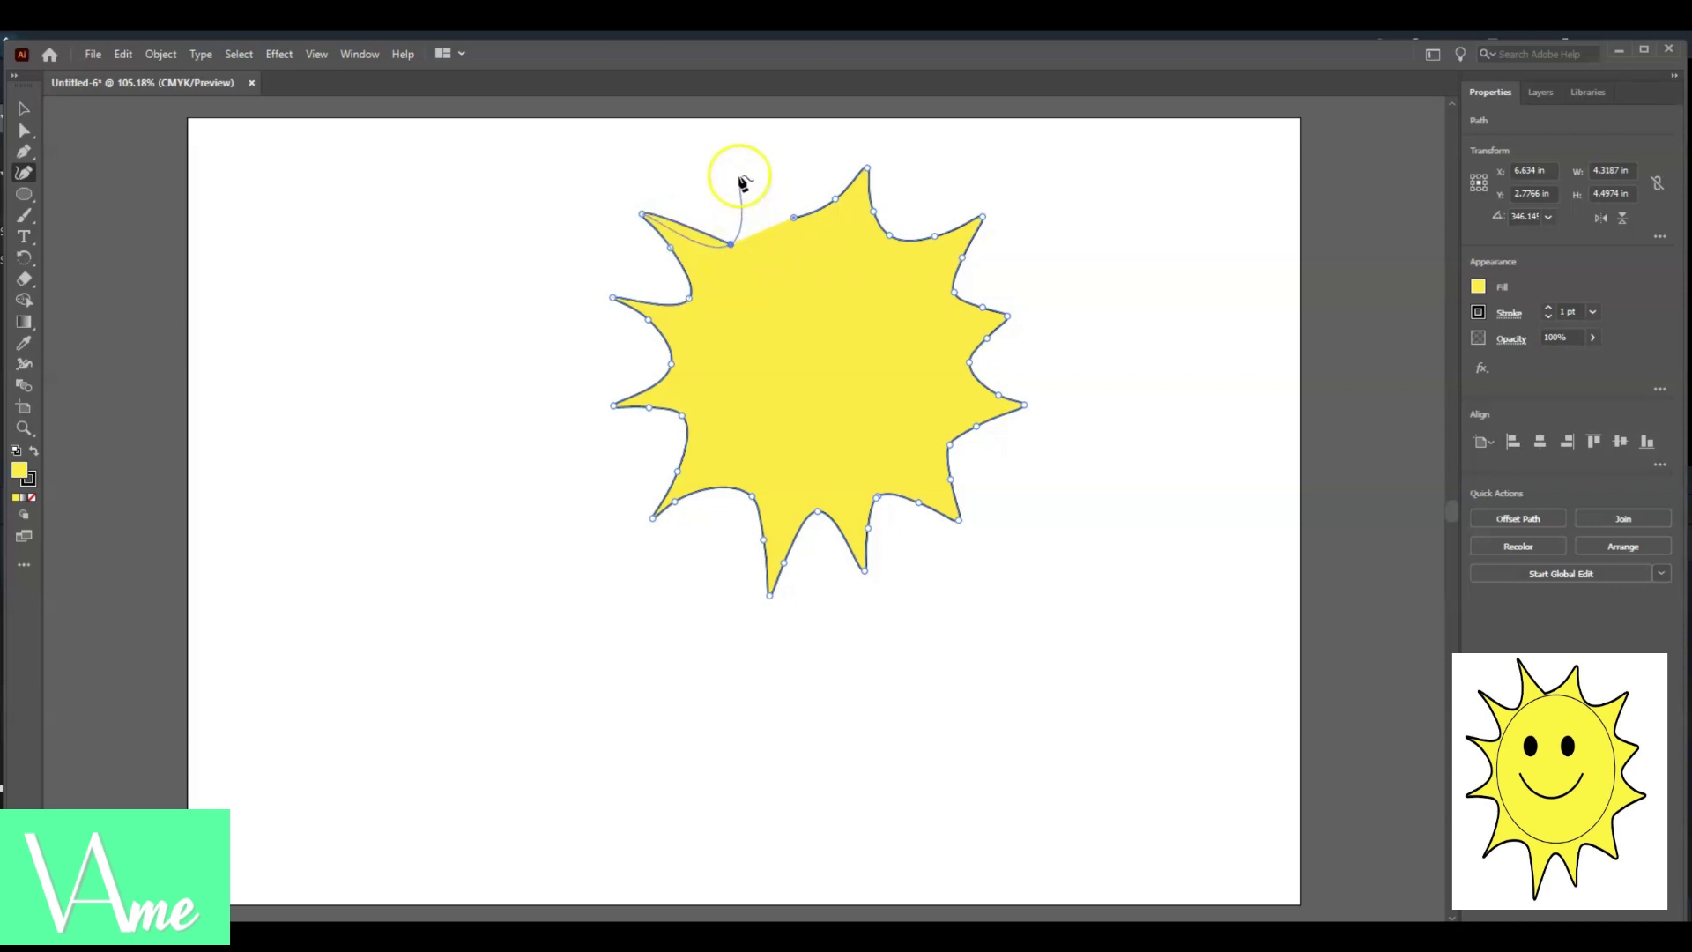
{"action": "left_click", "coordinate": [793, 217]}
{"action": "mouse_move", "coordinate": [735, 168]}
{"action": "left_mouse_down"}
{"action": "mouse_move", "coordinate": [729, 140]}
{"action": "mouse_move", "coordinate": [730, 155]}
{"action": "left_mouse_up"}
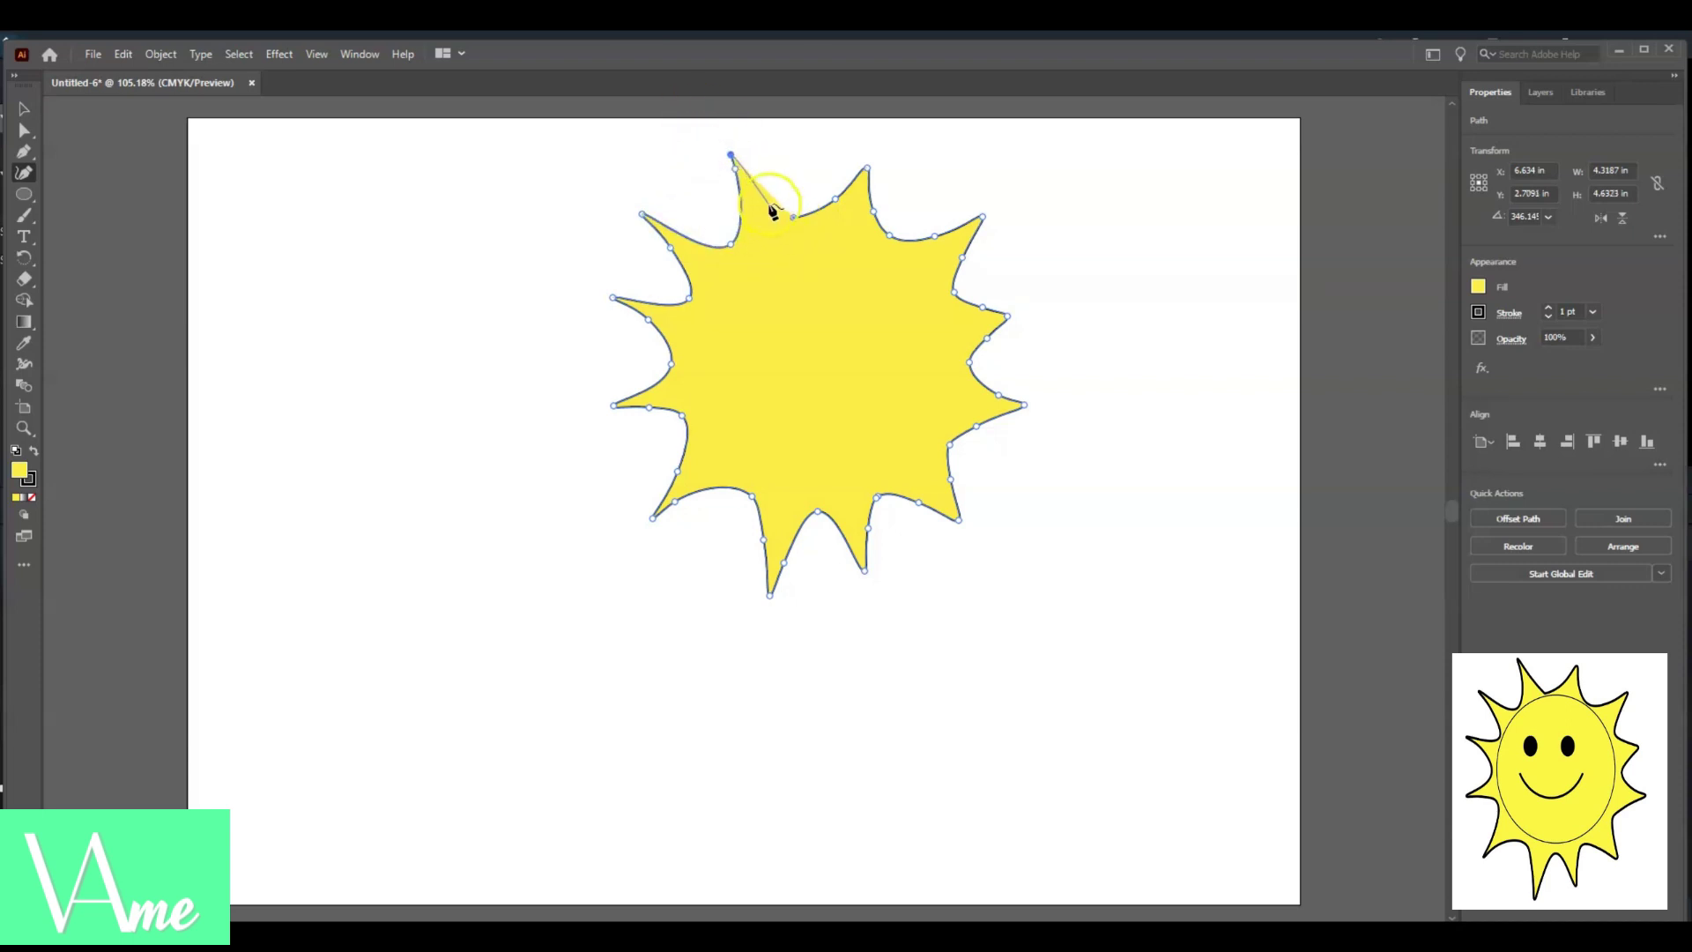
{"action": "key", "text": "ctrl+z"}
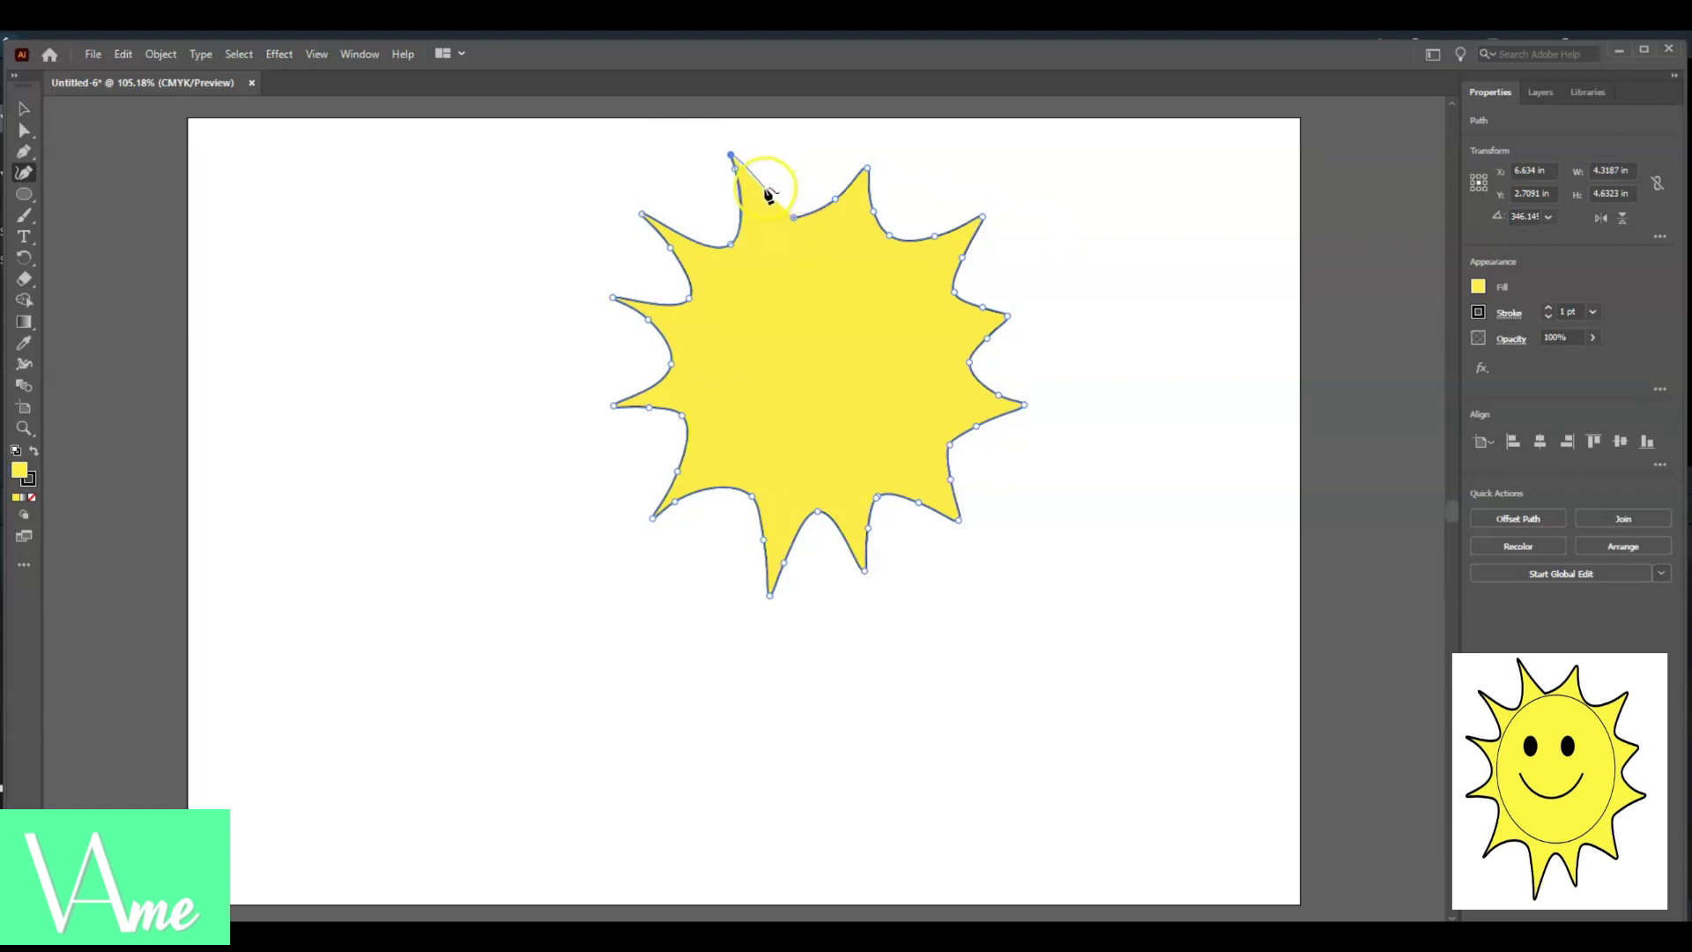
{"action": "left_click", "coordinate": [764, 190]}
{"action": "left_click", "coordinate": [794, 220]}
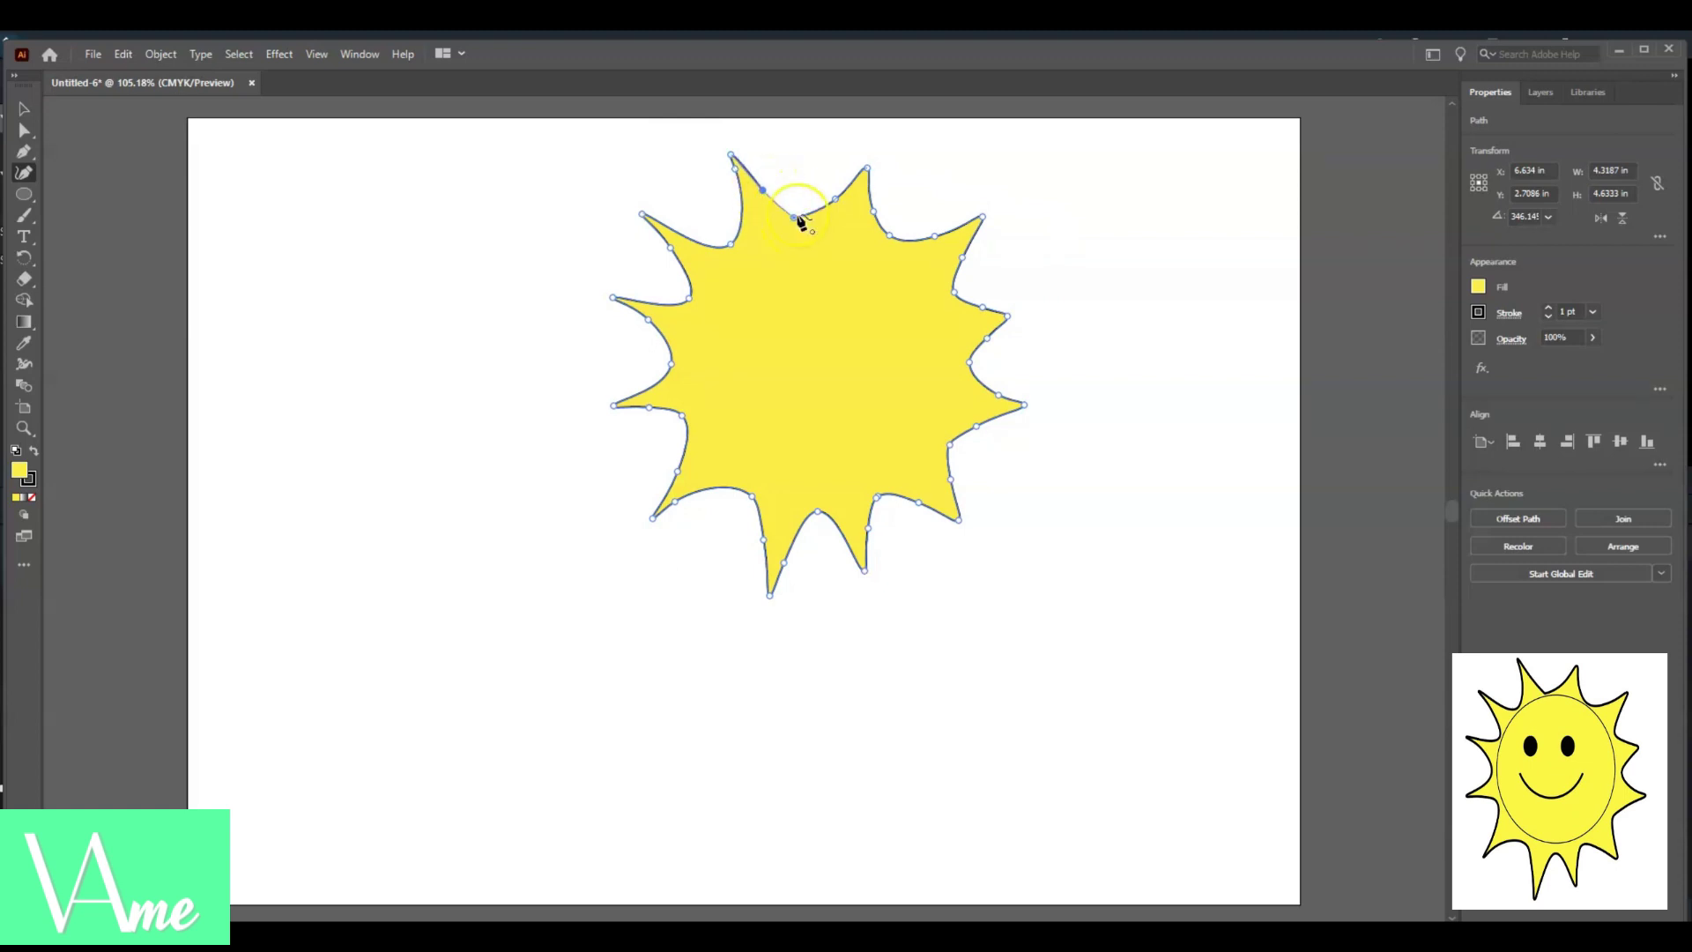
{"action": "left_click", "coordinate": [796, 218]}
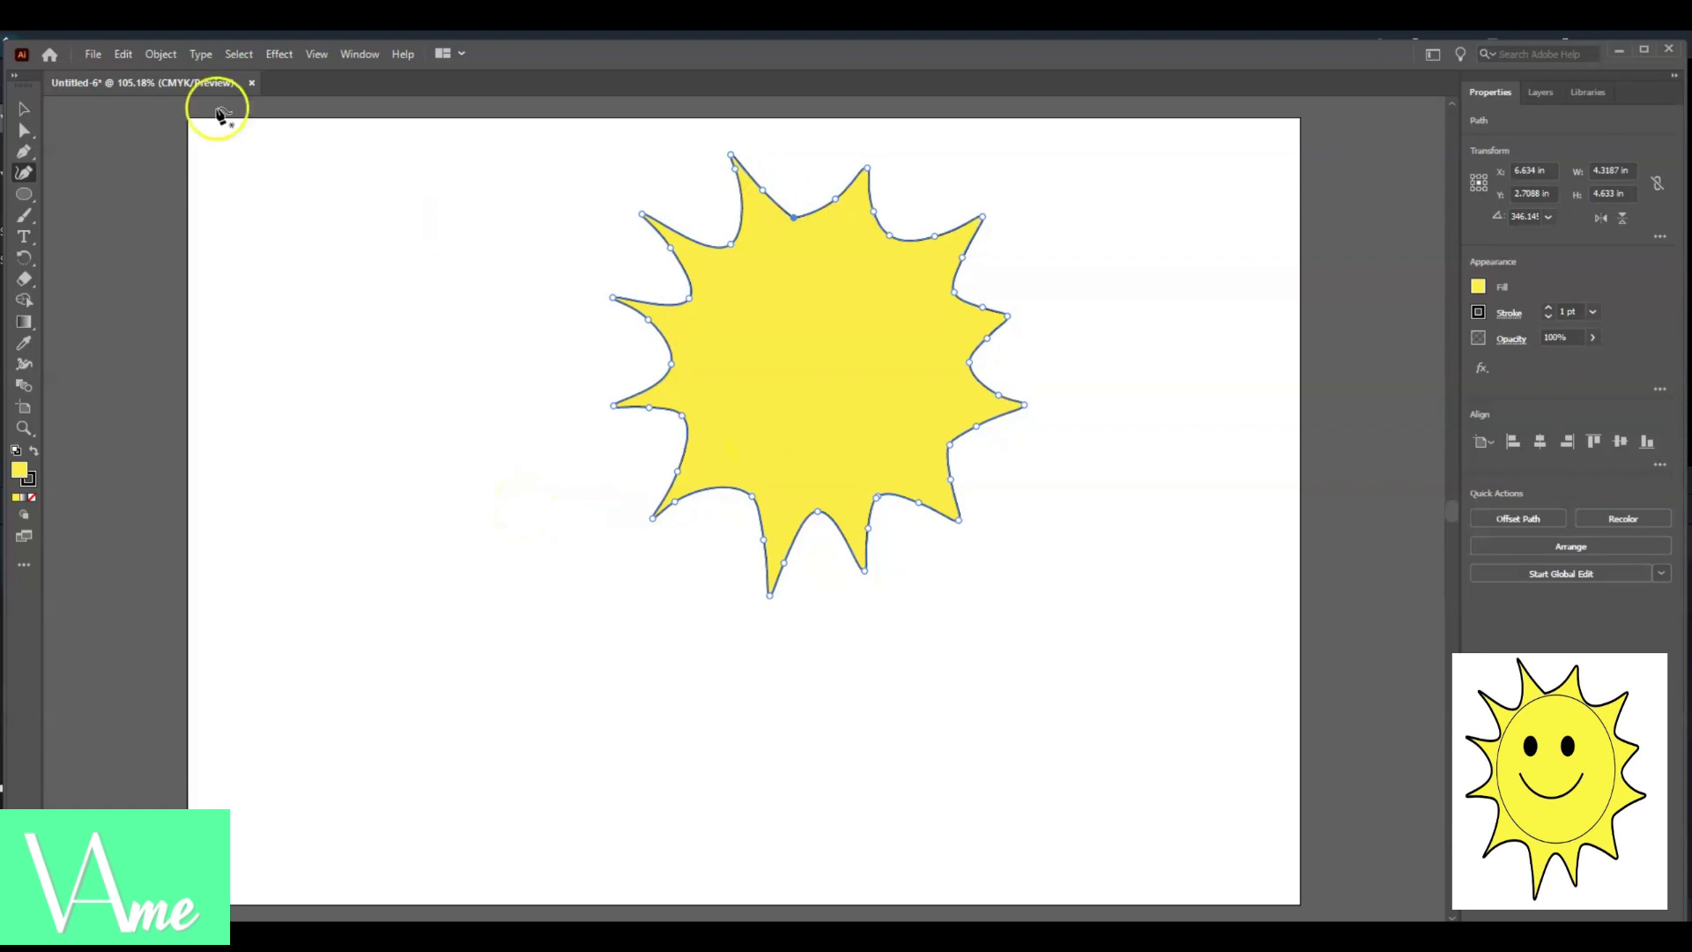
- Select the closed sun-ray shape and move it slightly down and to the left
{"action": "left_click", "coordinate": [21, 112]}
{"action": "left_click_drag", "start_coordinate": [695, 340], "coordinate": [765, 310]}
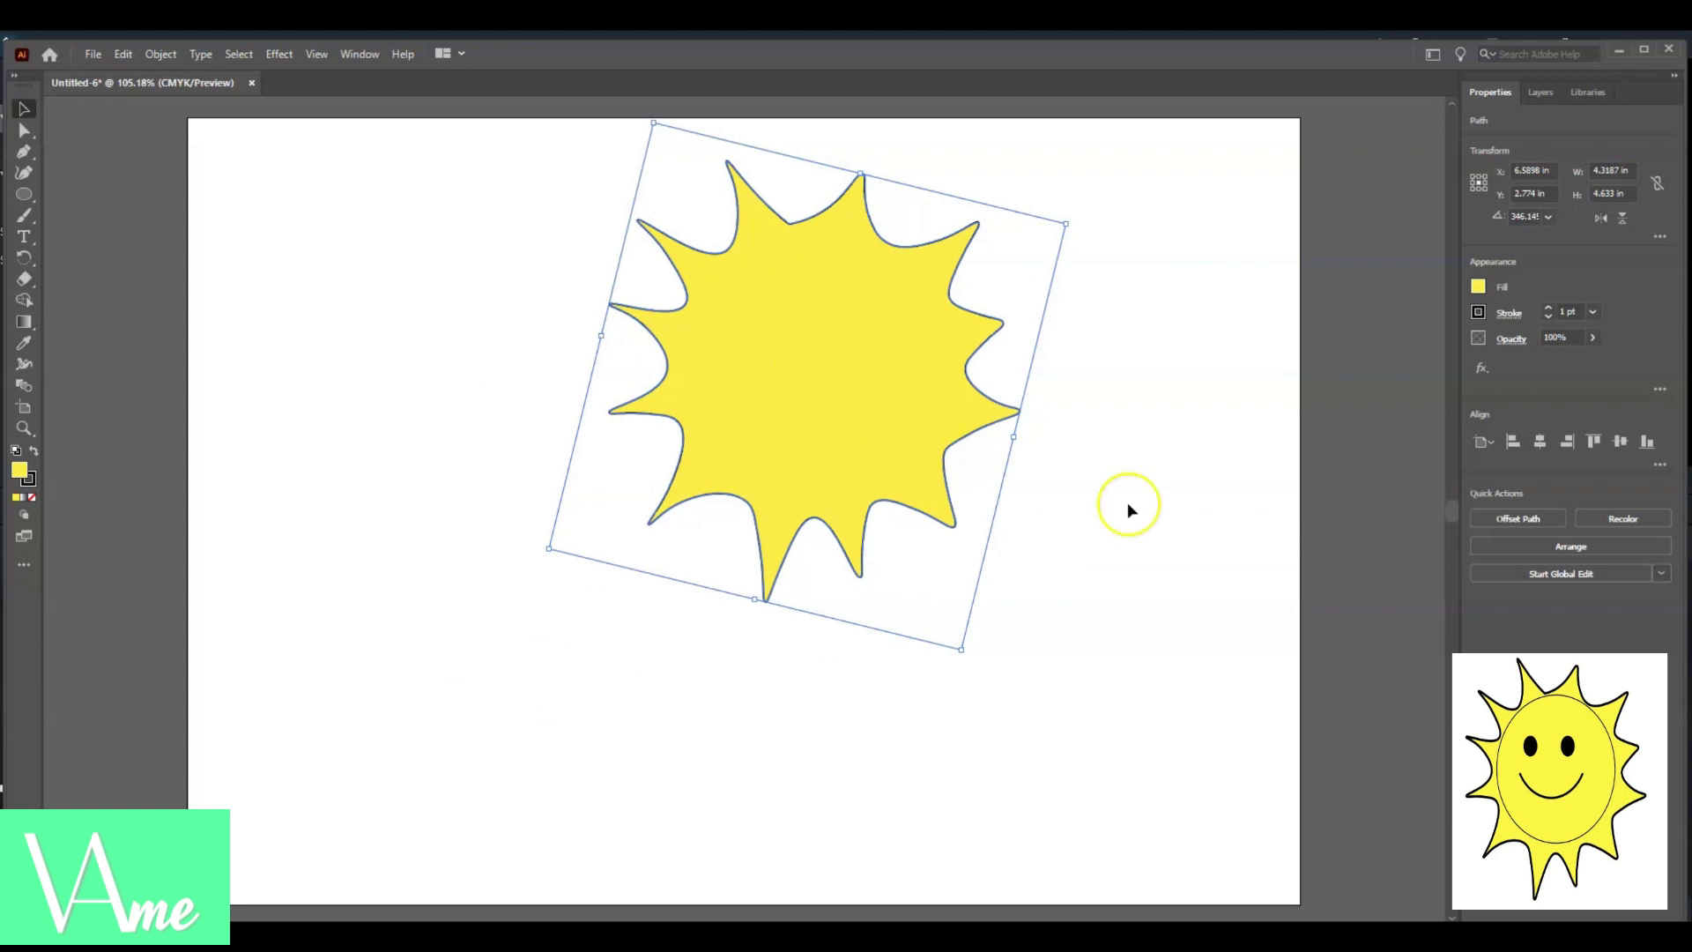
- Send the sun-ray shape to the back behind the face circle and move it slightly up
{"action": "left_click", "coordinate": [1577, 547]}
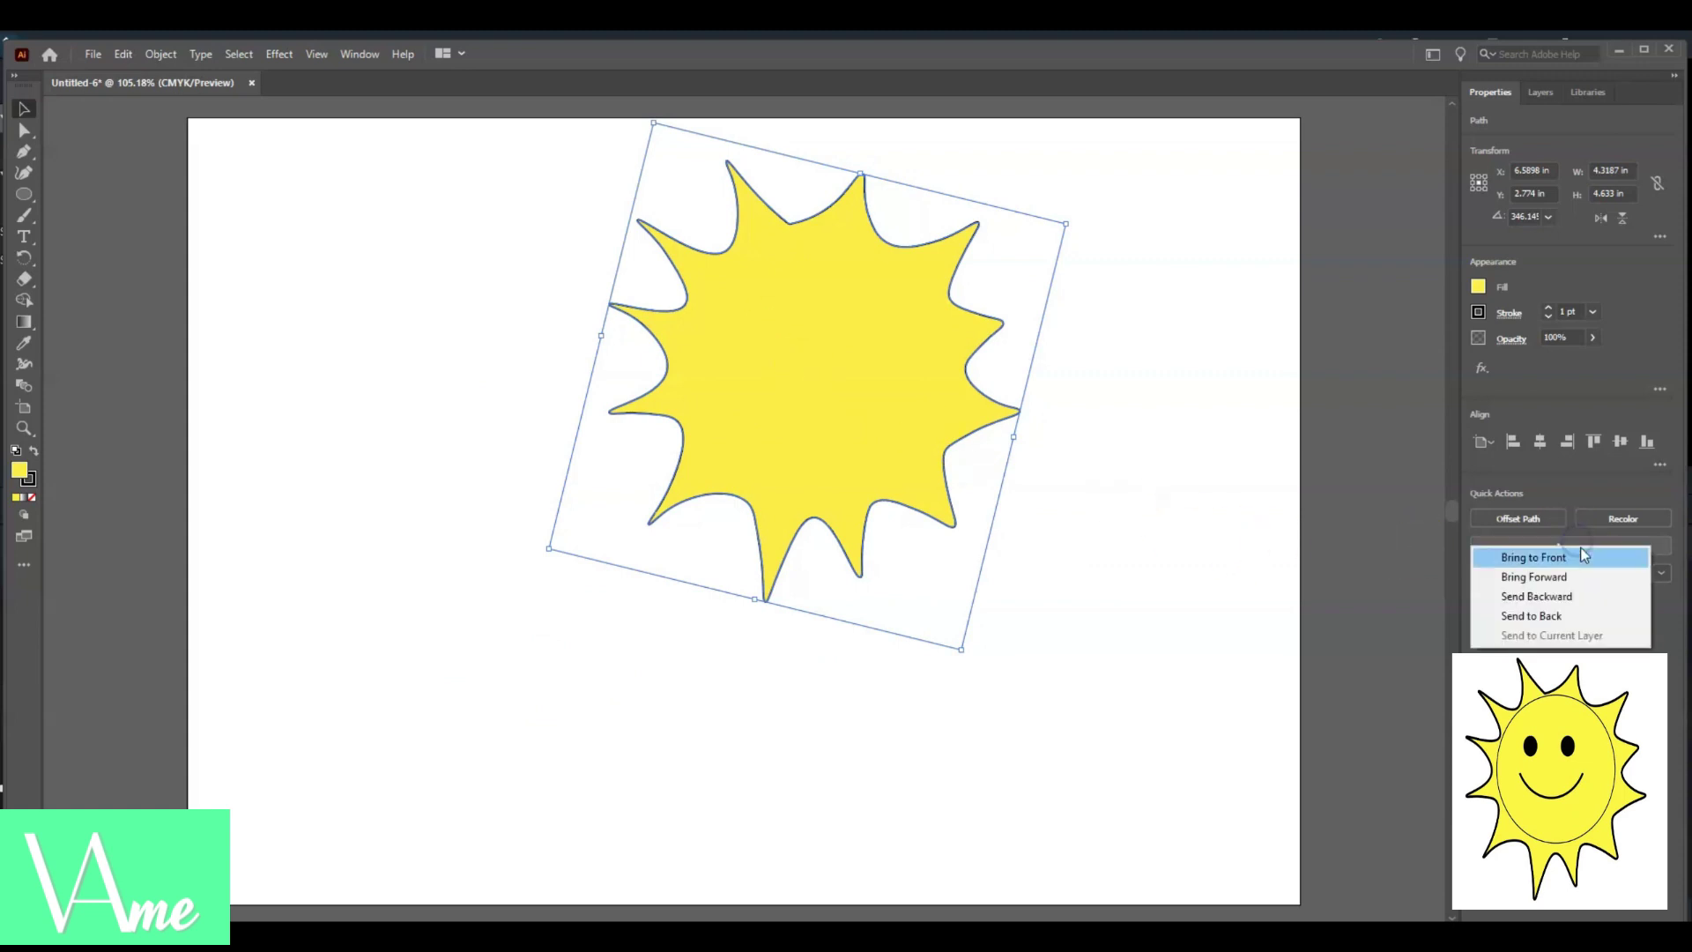
{"action": "left_click", "coordinate": [1592, 615]}
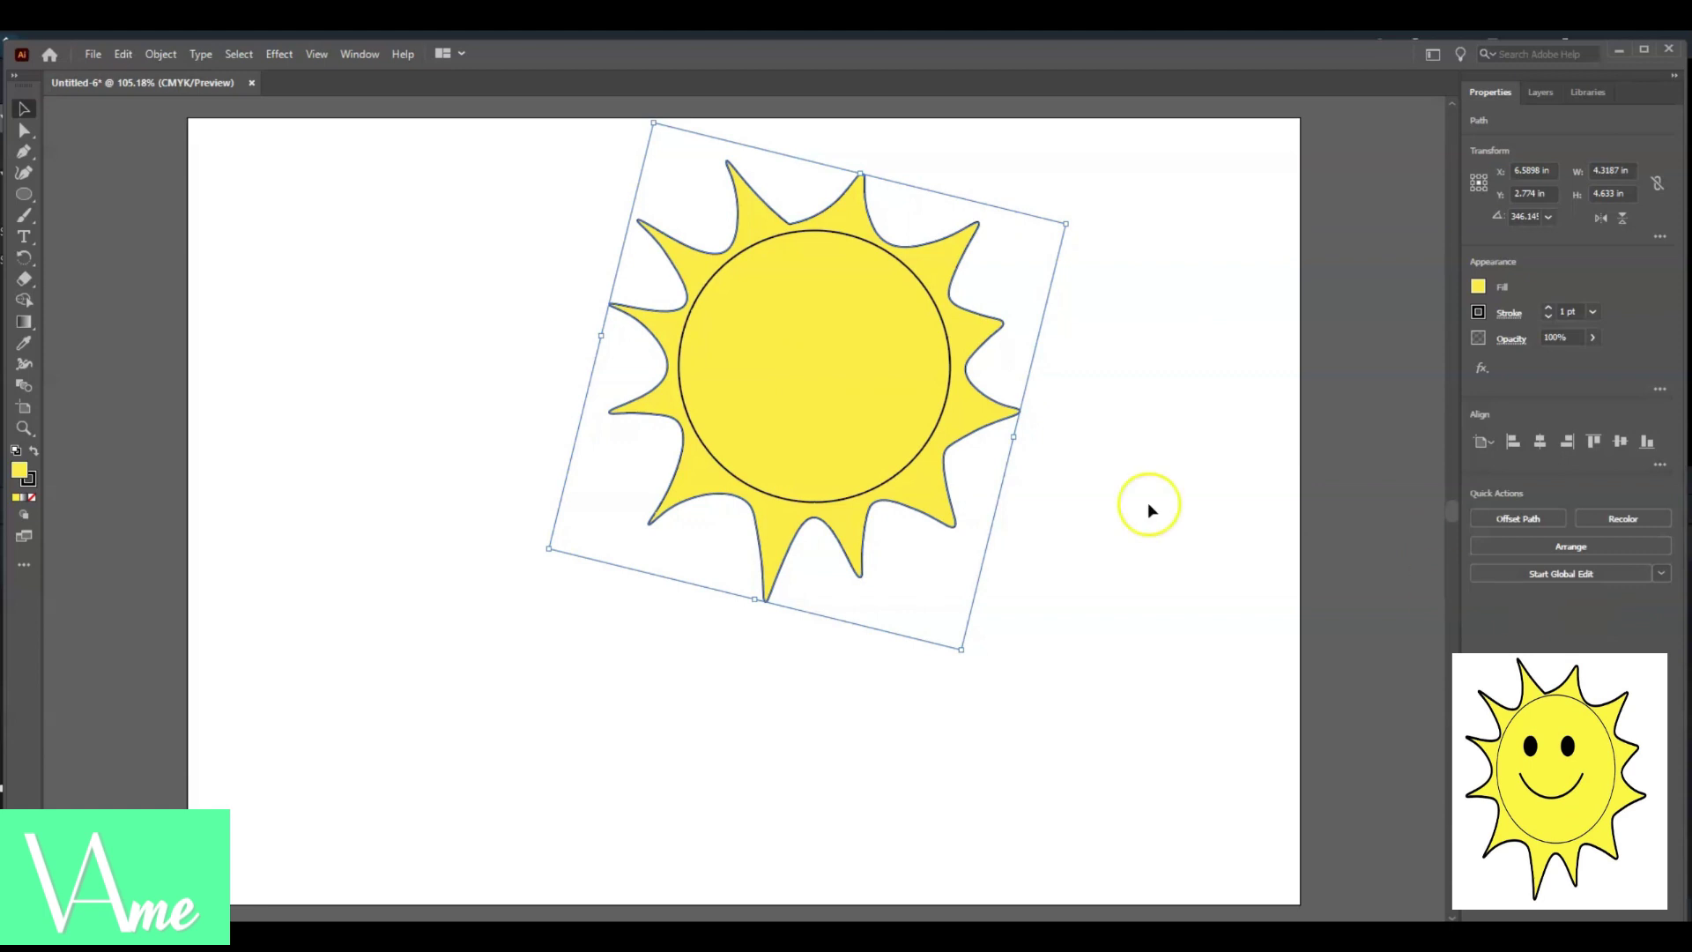
{"action": "left_click_drag", "start_coordinate": [966, 423], "coordinate": [967, 414]}
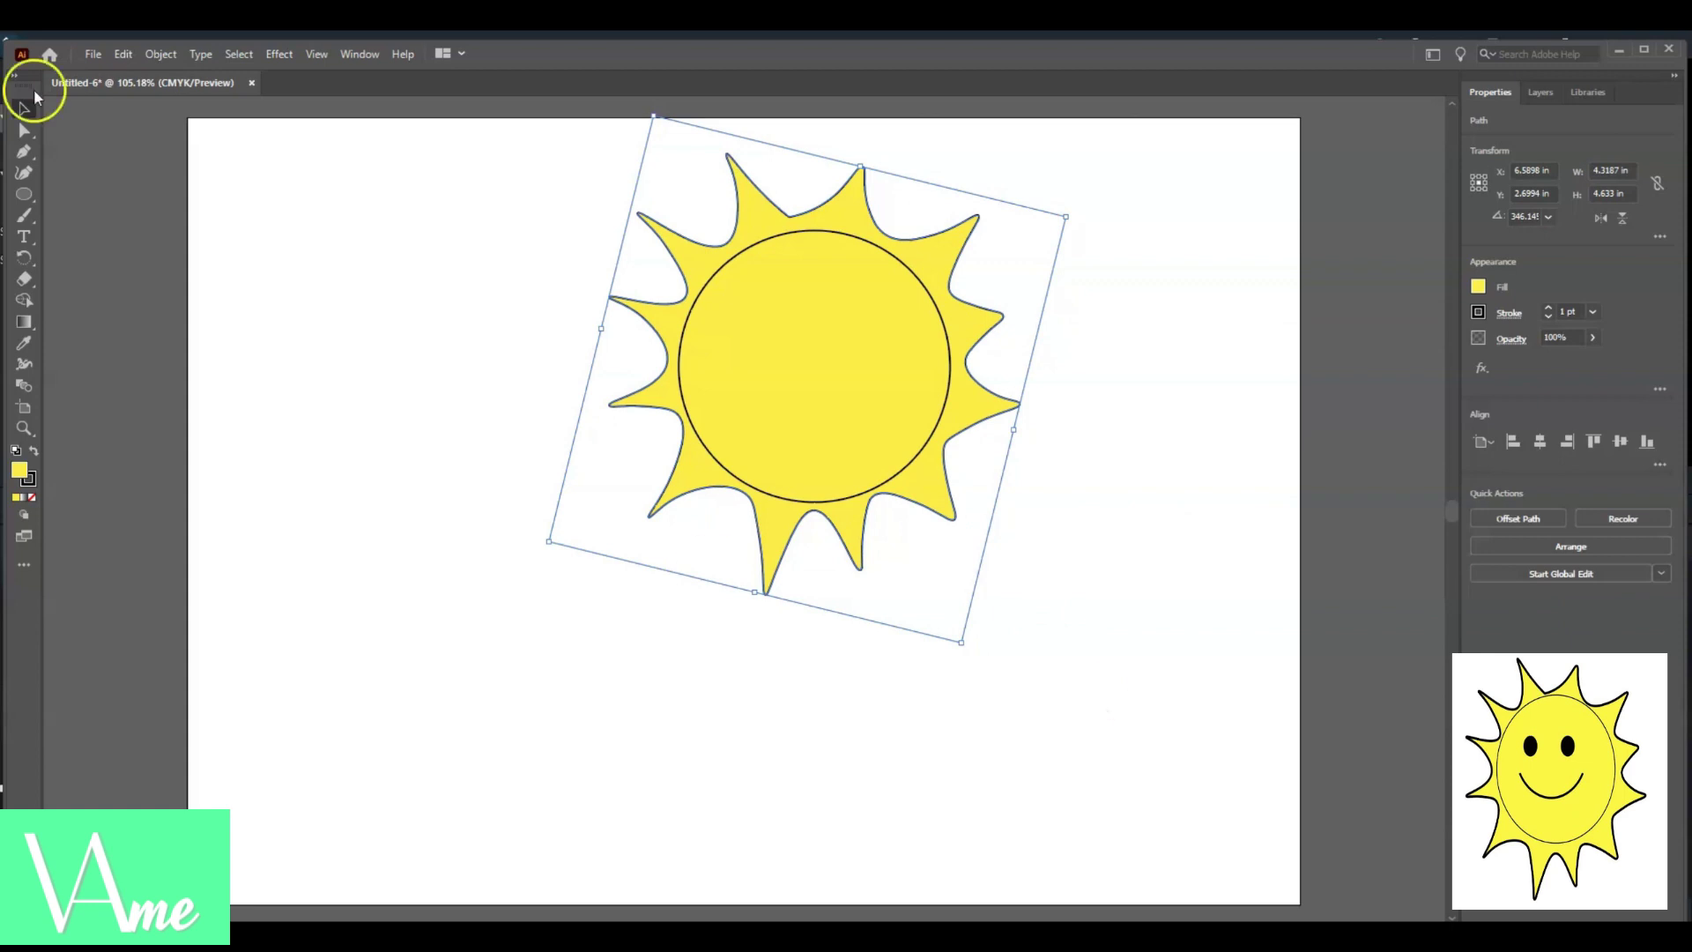
- Set the sun-ray outline's stroke weight to 3 pt
{"action": "left_click", "coordinate": [25, 173]}
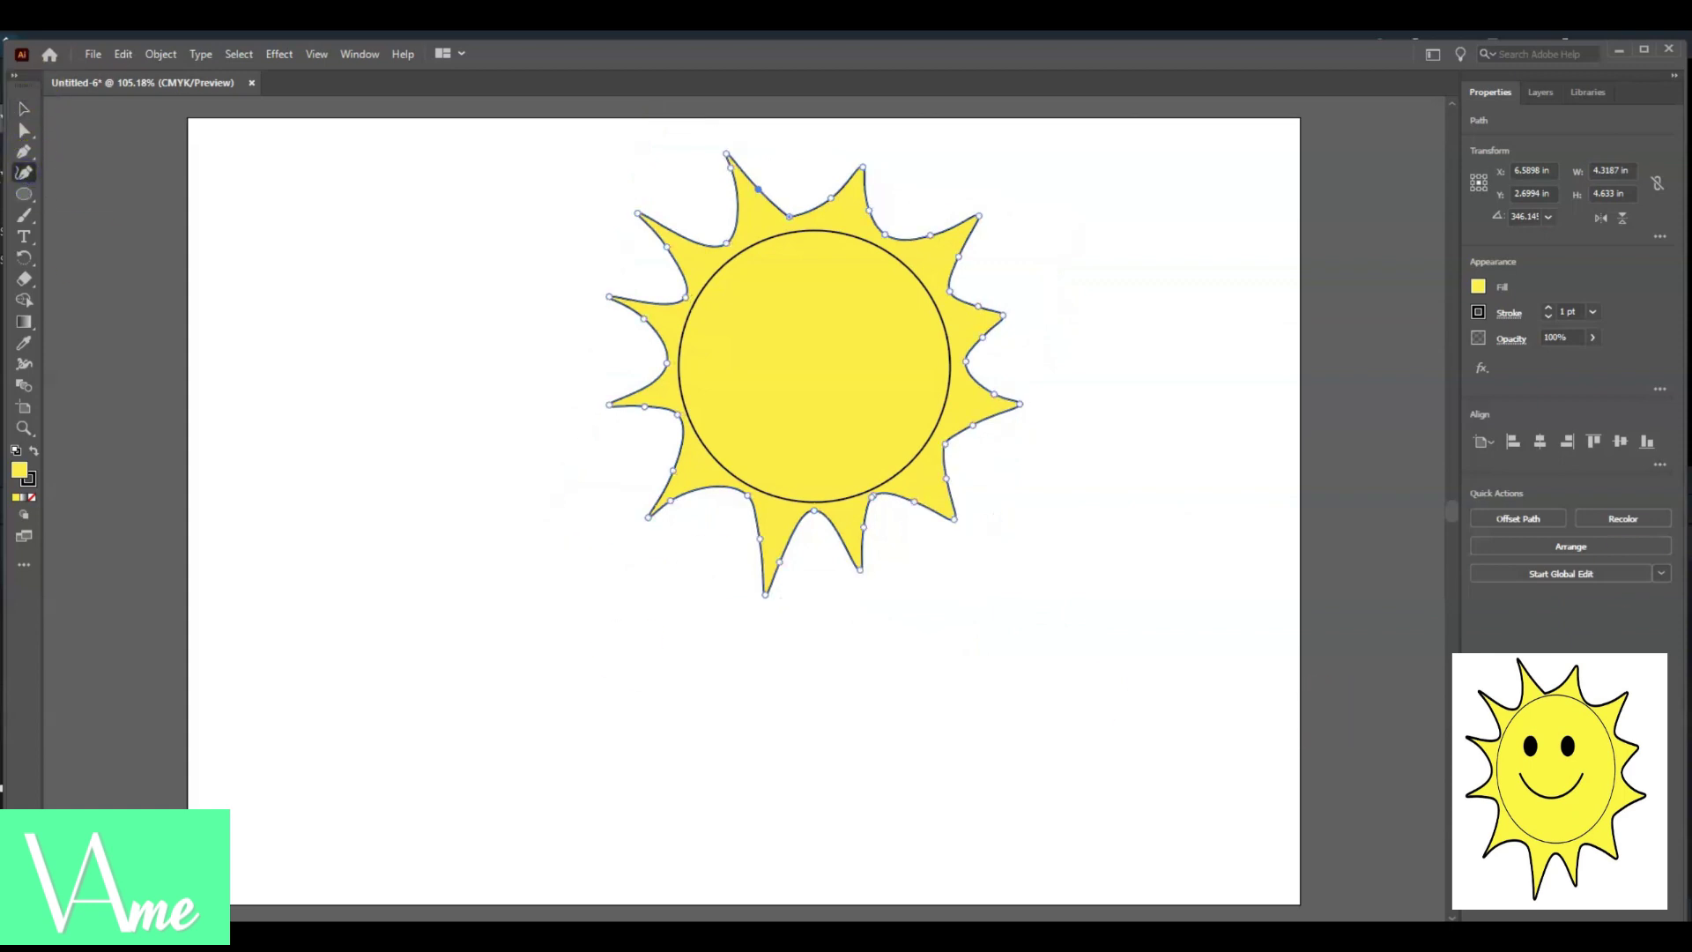
{"action": "left_click", "coordinate": [1593, 313]}
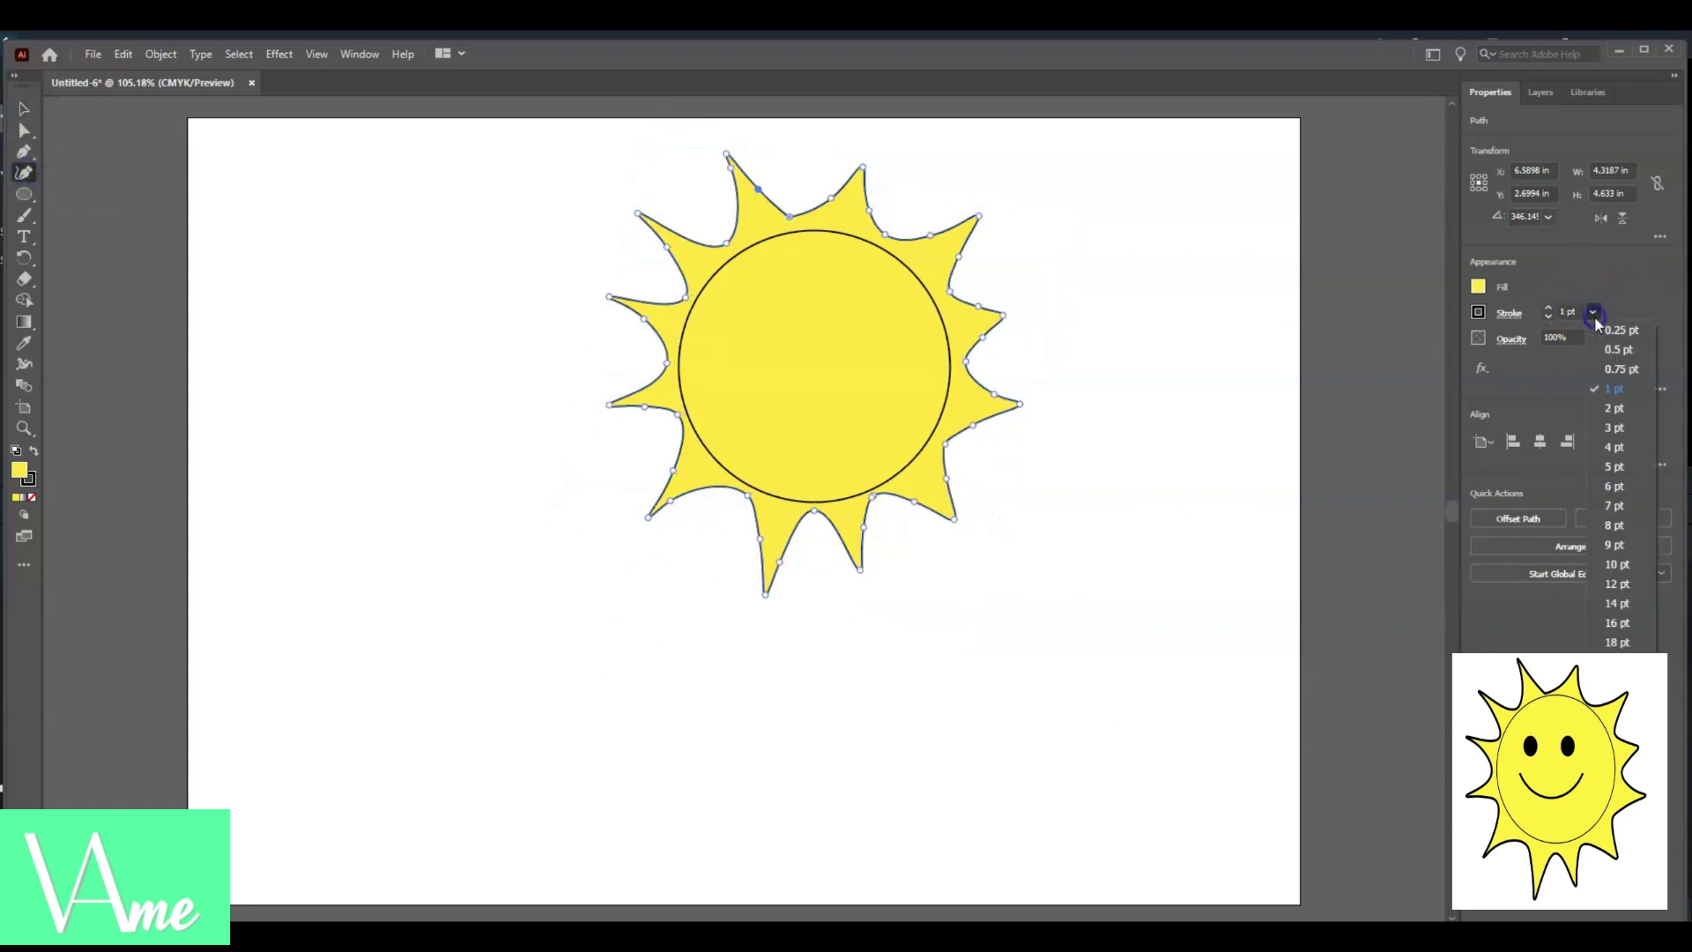
{"action": "left_click", "coordinate": [1618, 419]}
- Draw a three-point smile about 1.52 by 0.48 in on the face with the Curvature tool, nudging it up and deepening its midpoint
{"action": "left_click", "coordinate": [730, 377]}
{"action": "left_click", "coordinate": [801, 413]}
{"action": "left_click", "coordinate": [876, 377]}
{"action": "key", "text": "Up"}
{"action": "key", "text": "Up"}
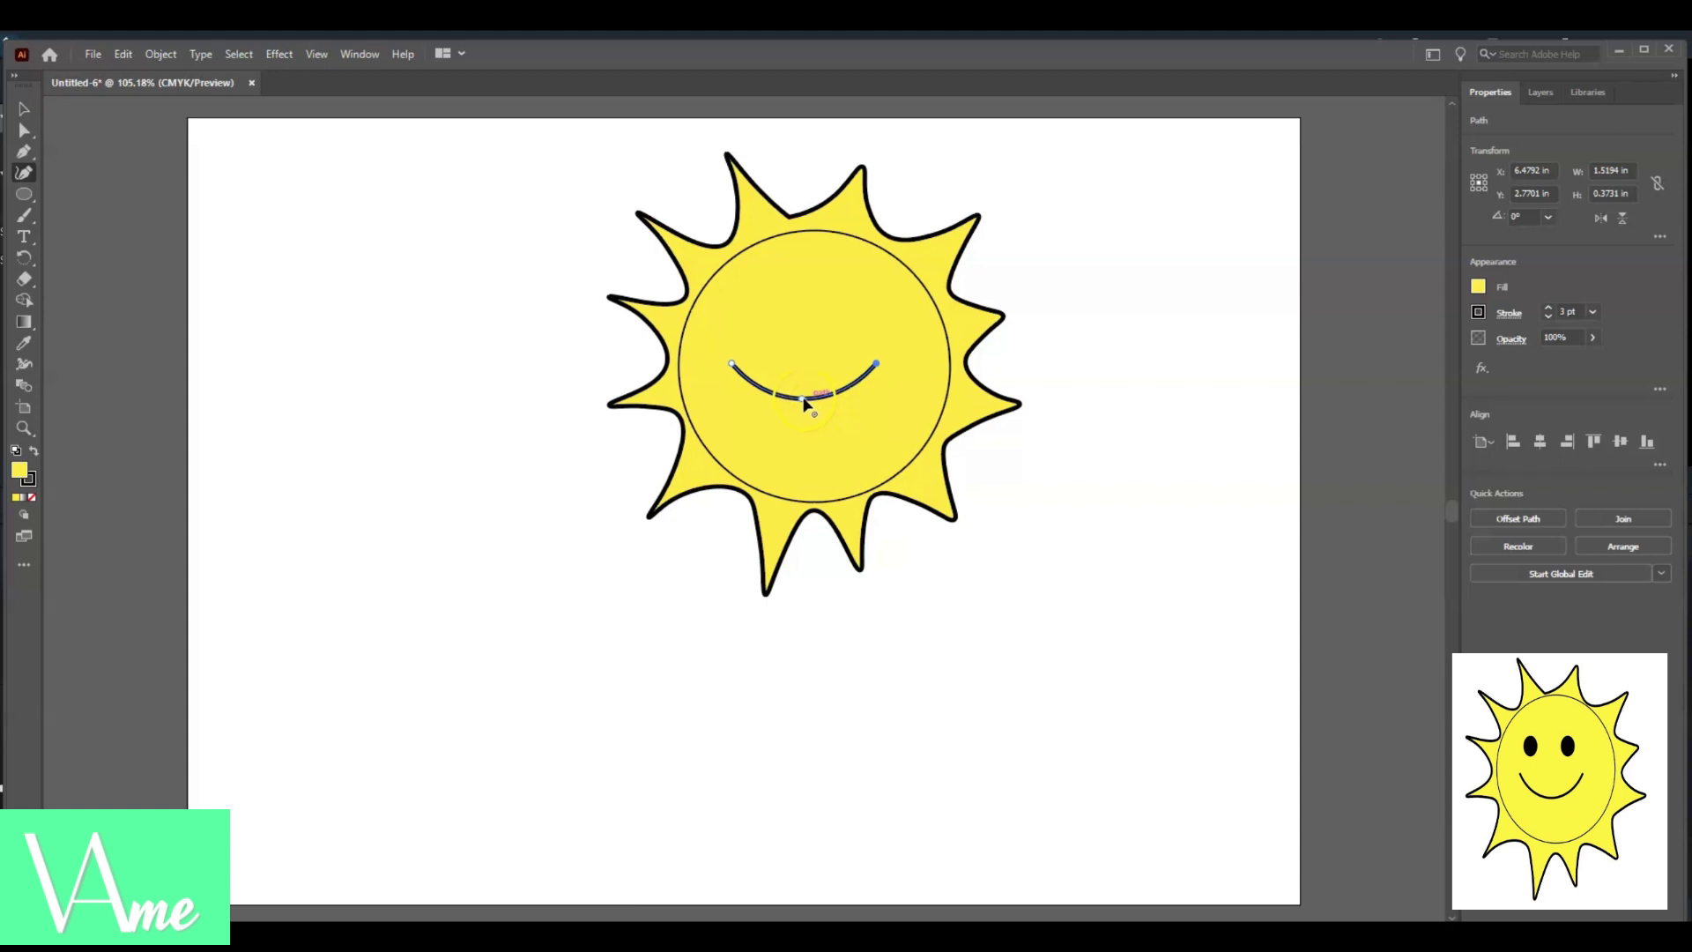
{"action": "mouse_move", "coordinate": [802, 403]}
{"action": "left_mouse_down"}
{"action": "mouse_move", "coordinate": [808, 425]}
{"action": "mouse_move", "coordinate": [812, 302]}
{"action": "mouse_move", "coordinate": [811, 322]}
{"action": "mouse_move", "coordinate": [745, 365]}
{"action": "mouse_move", "coordinate": [861, 364]}
{"action": "mouse_move", "coordinate": [804, 370]}
{"action": "mouse_move", "coordinate": [801, 411]}
{"action": "left_mouse_up"}
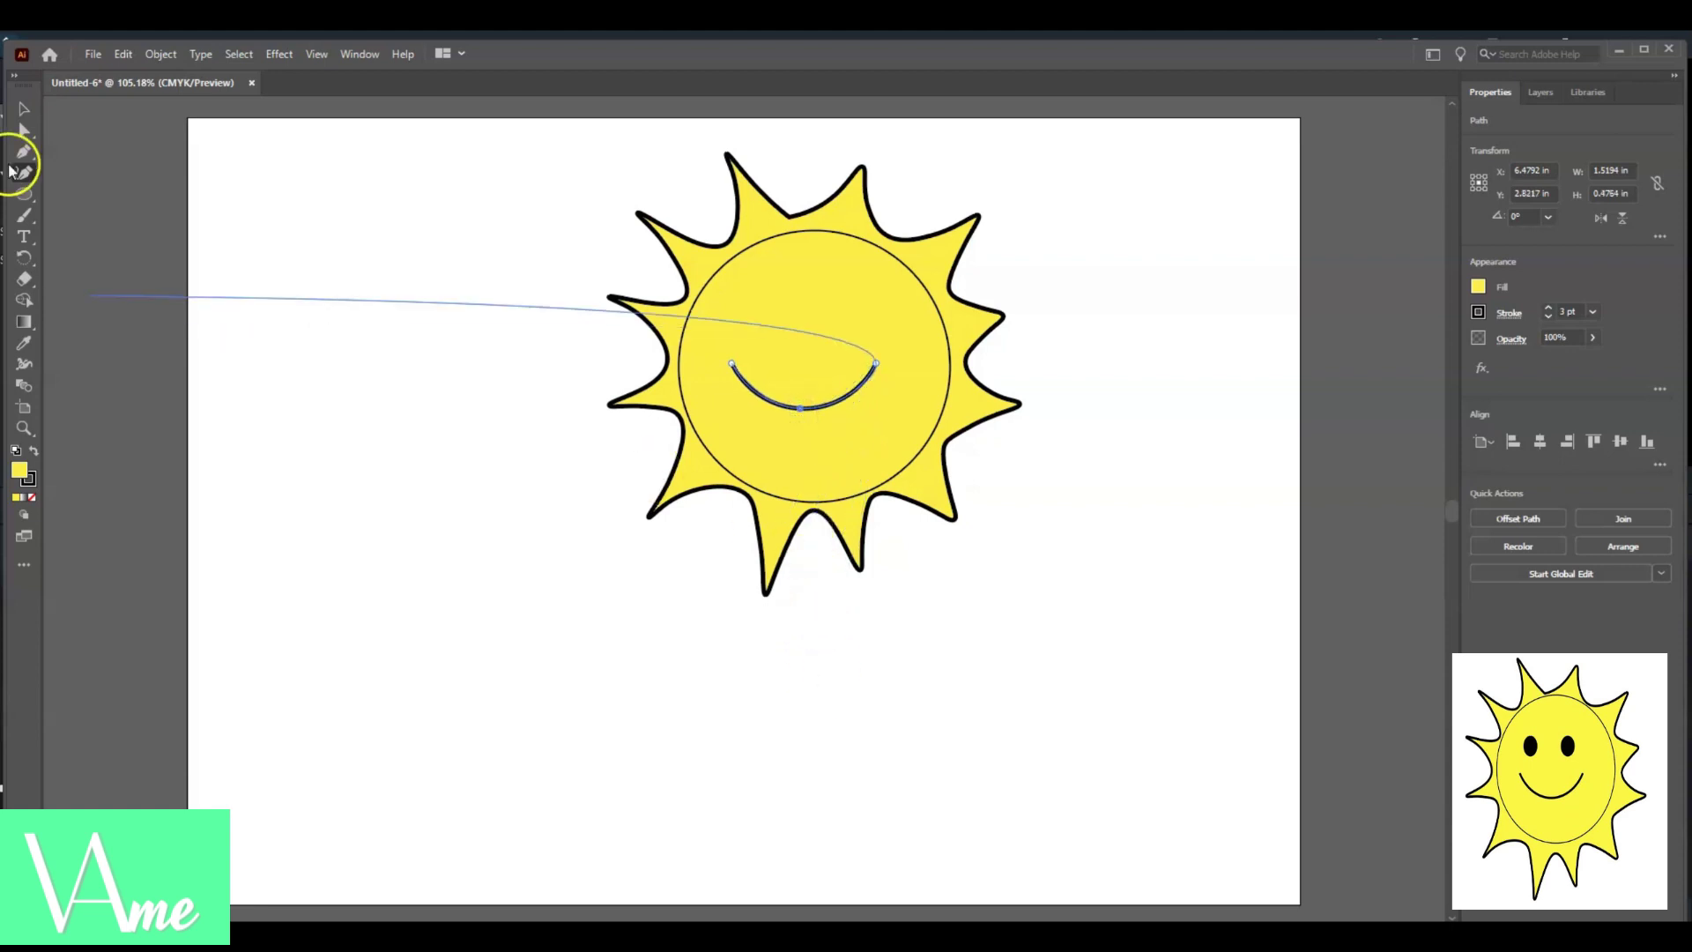
- Draw an elliptical eye about 0.29 by 0.35 in above the smile's left half and fill it black
{"action": "left_click", "coordinate": [24, 194]}
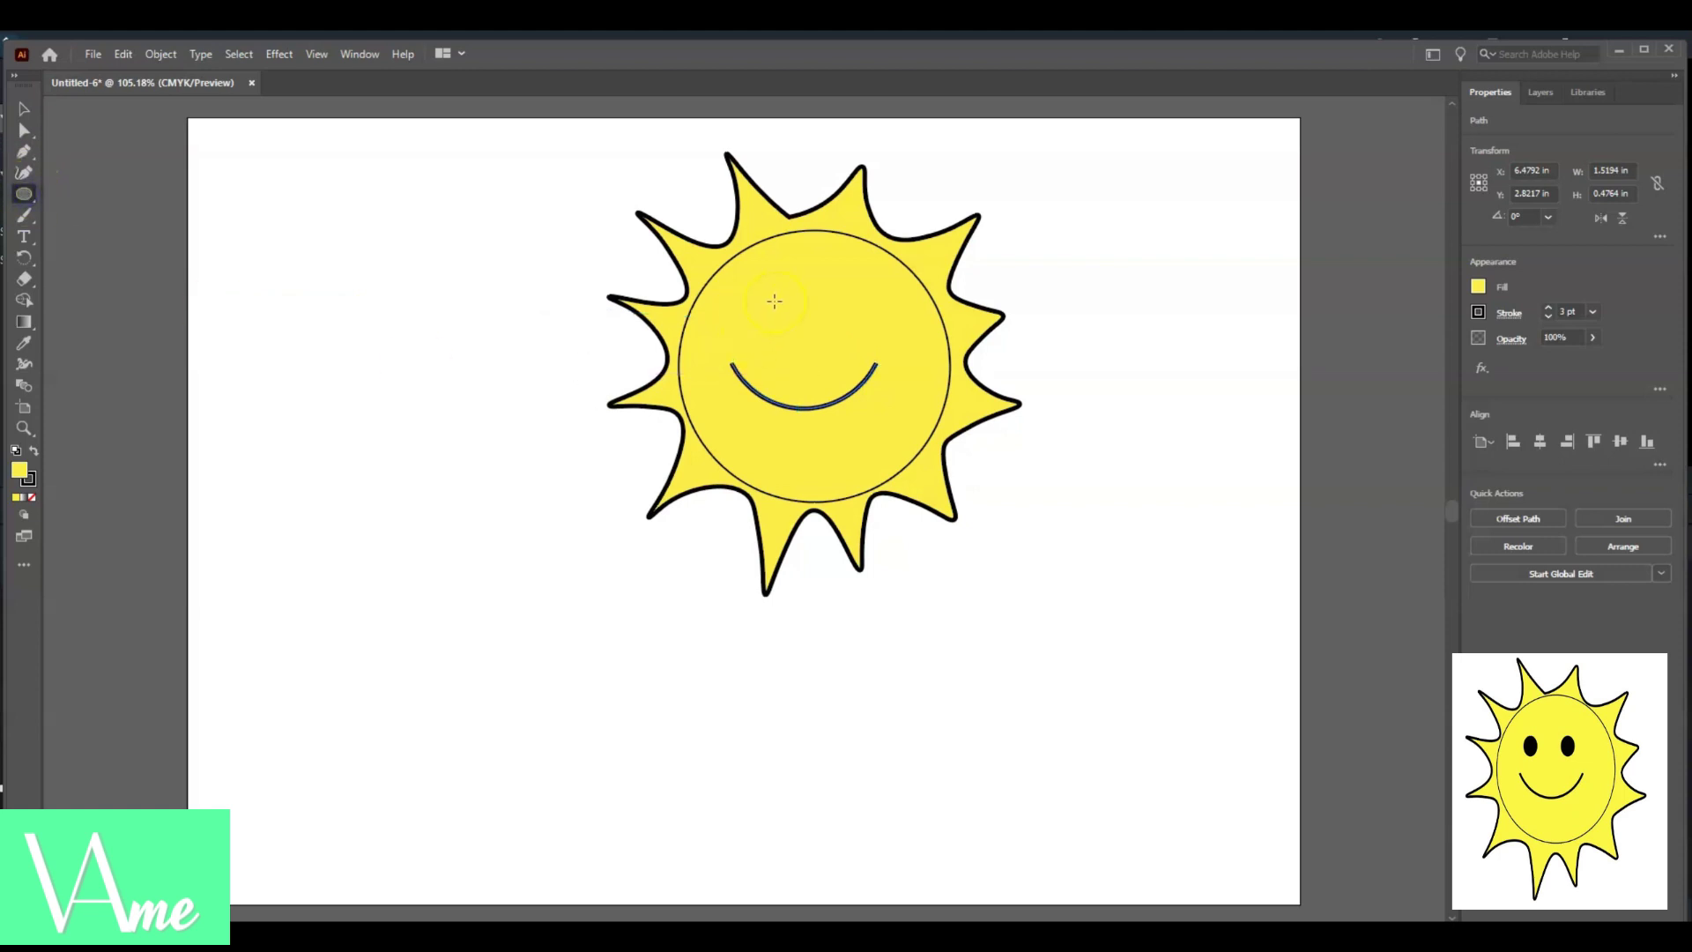
{"action": "left_click_drag", "start_coordinate": [770, 297], "coordinate": [742, 330]}
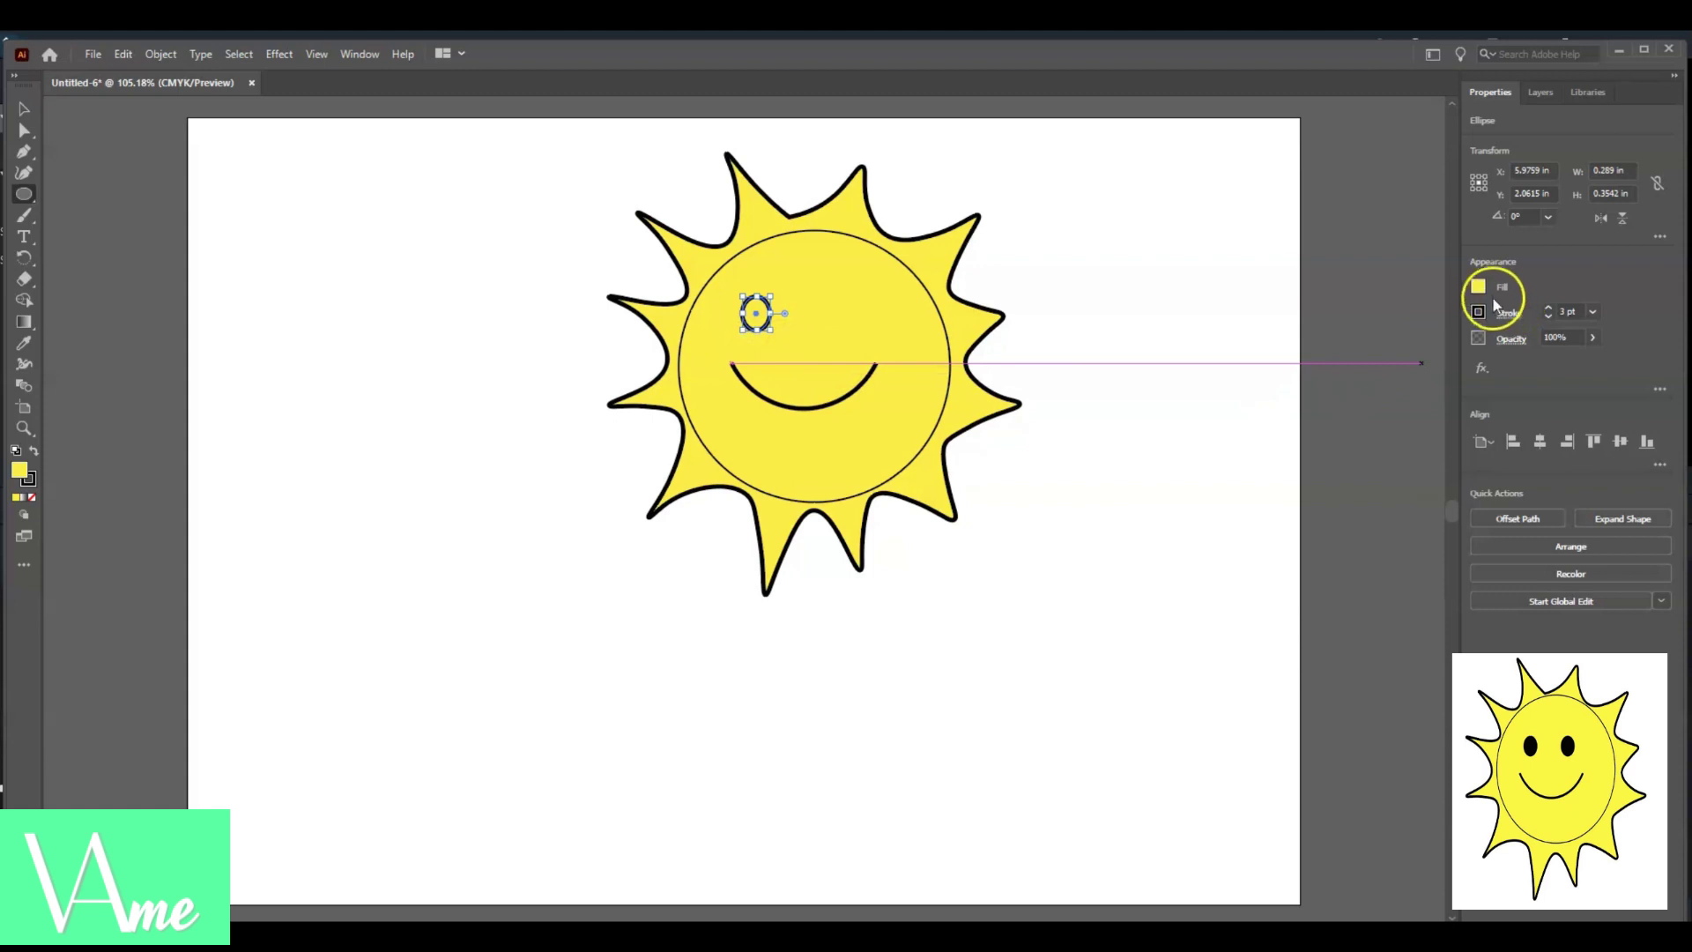
{"action": "left_click", "coordinate": [1480, 288]}
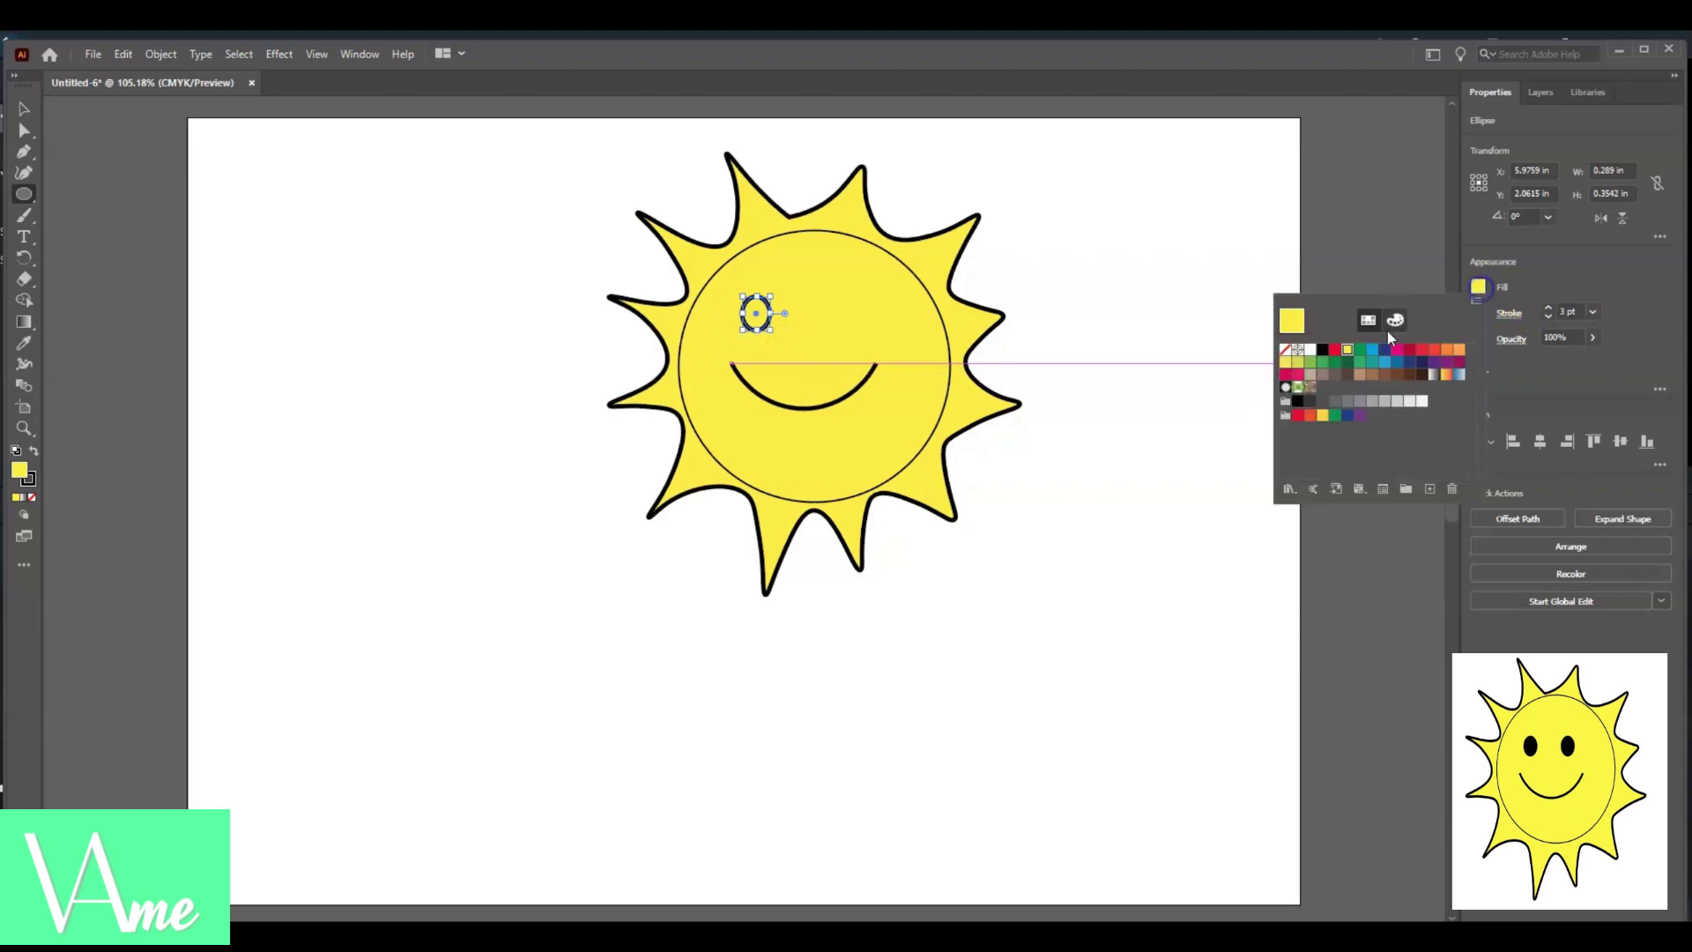
{"action": "left_click", "coordinate": [1321, 350]}
{"action": "left_click", "coordinate": [1122, 502]}
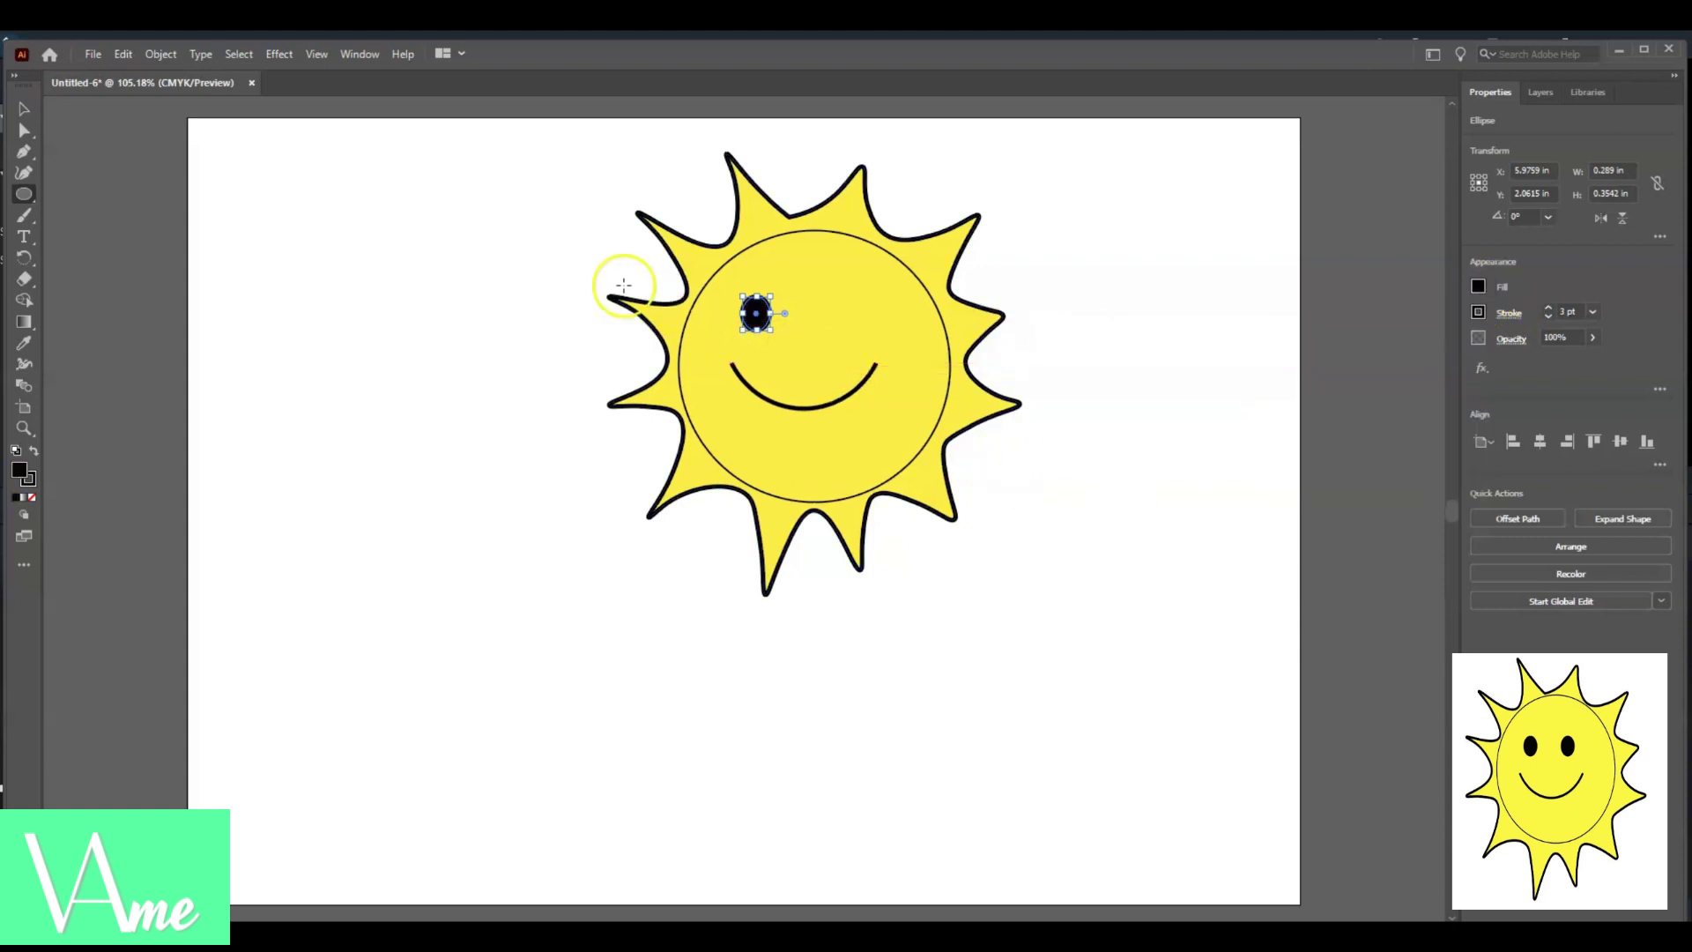
- Paste a copy of the black eye and place it level with the first, above the smile's right half
{"action": "left_click", "coordinate": [23, 108]}
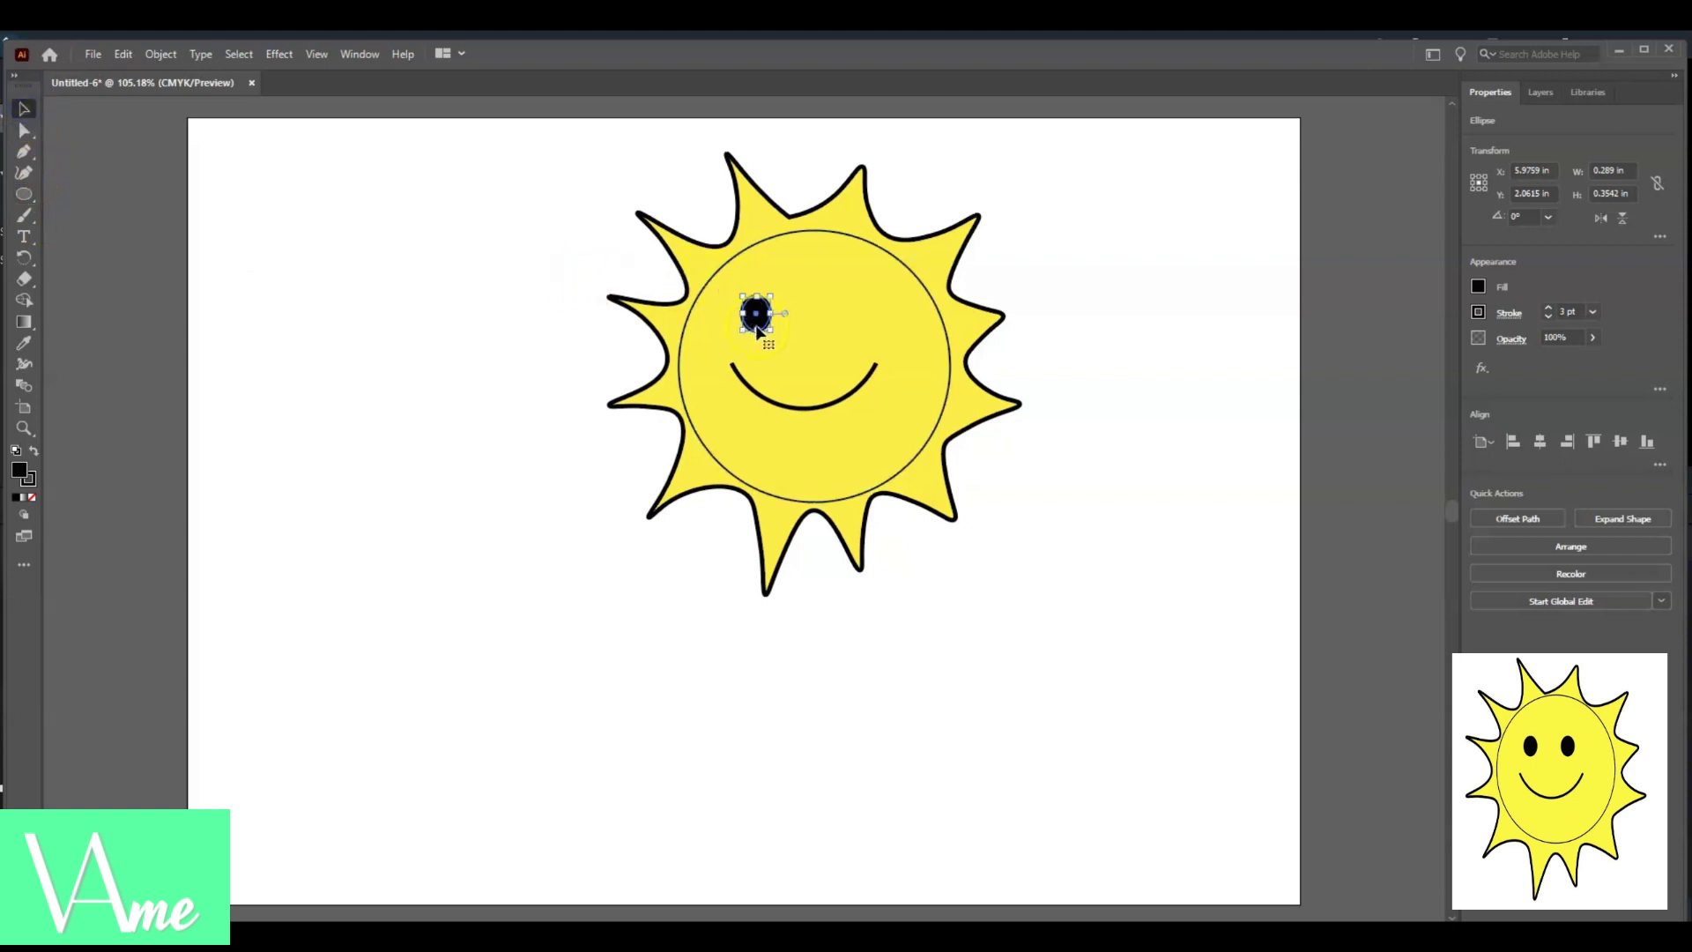
{"action": "key", "text": "ctrl+v"}
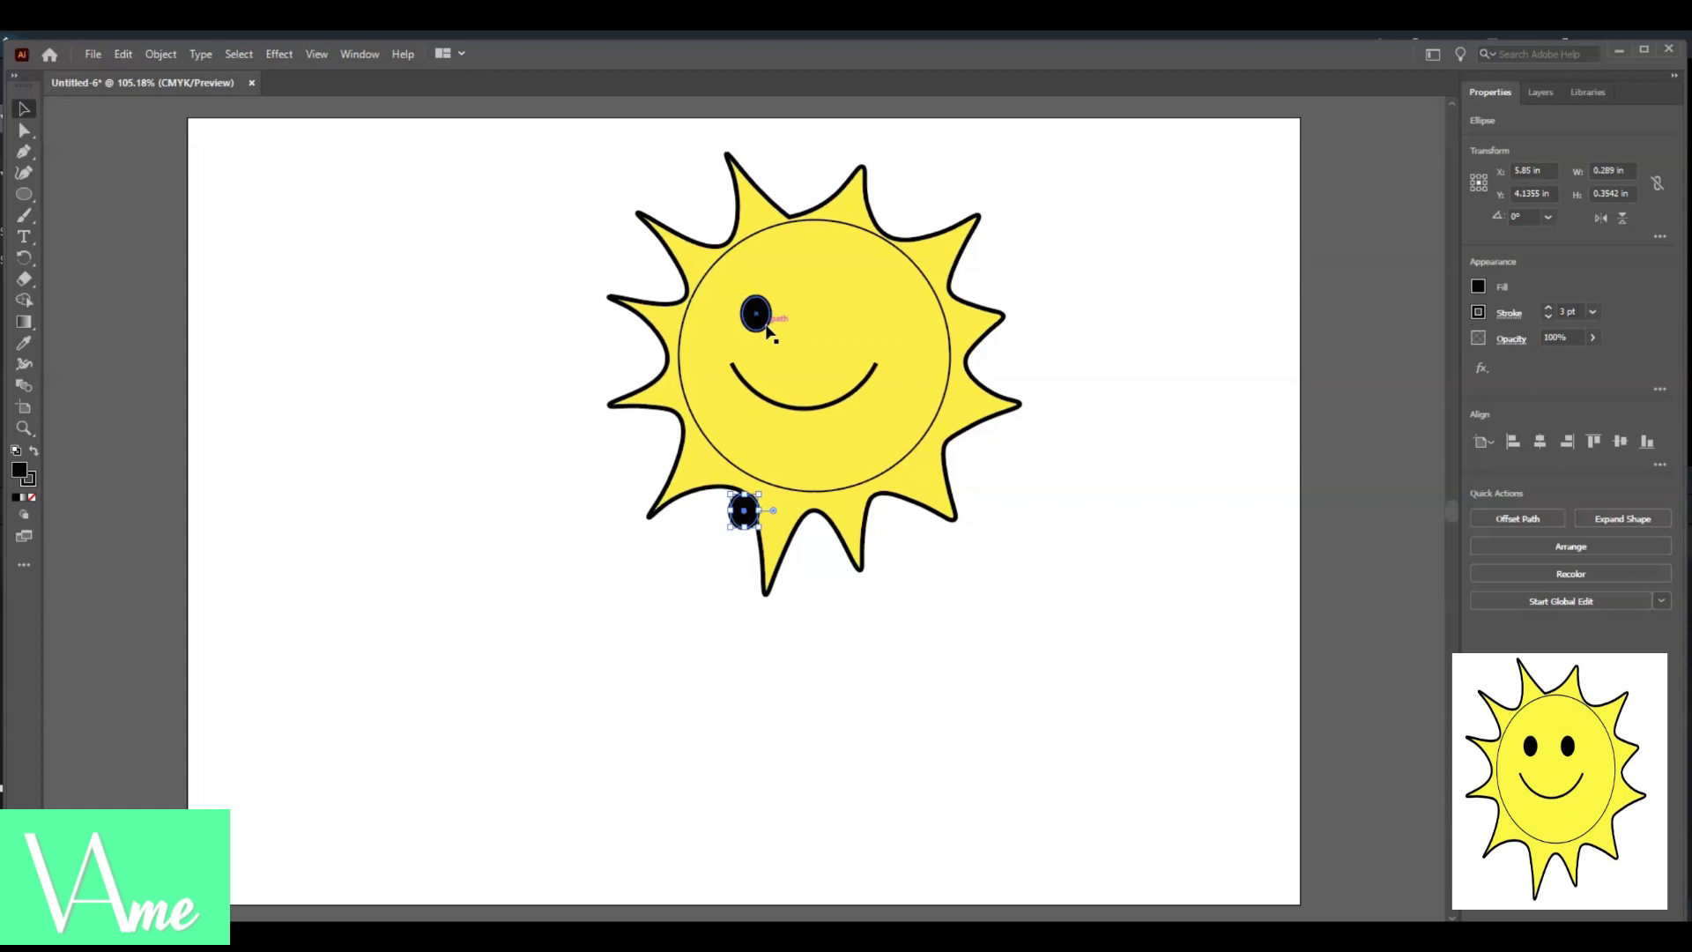
{"action": "left_click", "coordinate": [745, 511]}
{"action": "left_click_drag", "start_coordinate": [745, 512], "coordinate": [843, 316]}
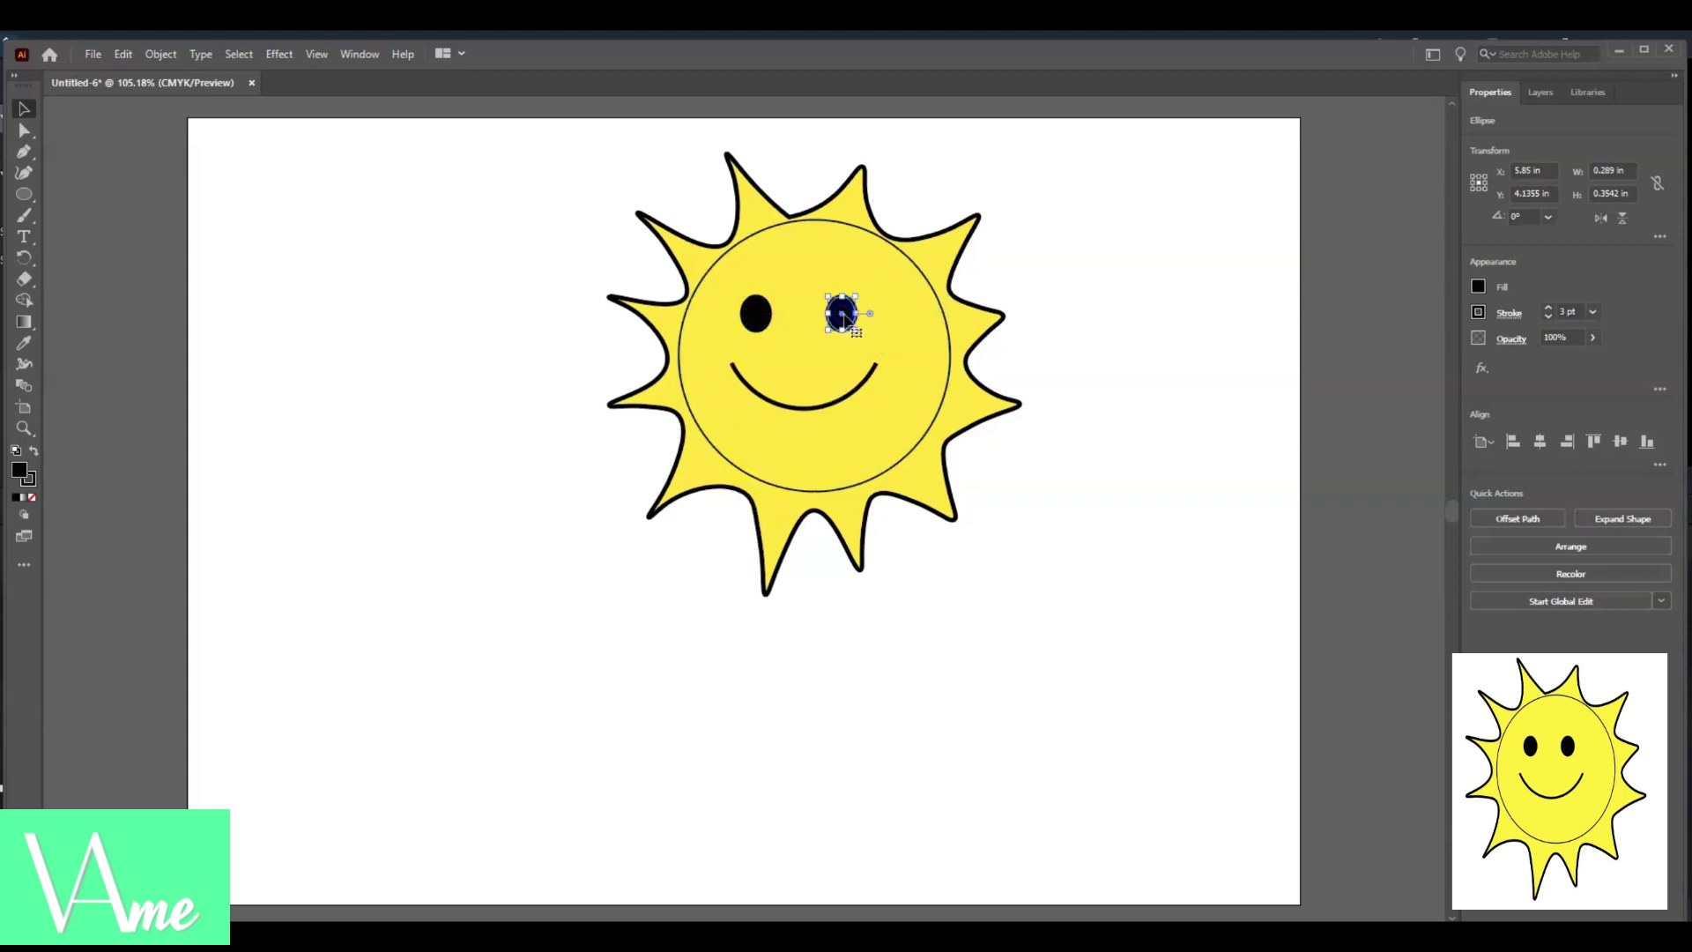
{"action": "left_click", "coordinate": [918, 583]}
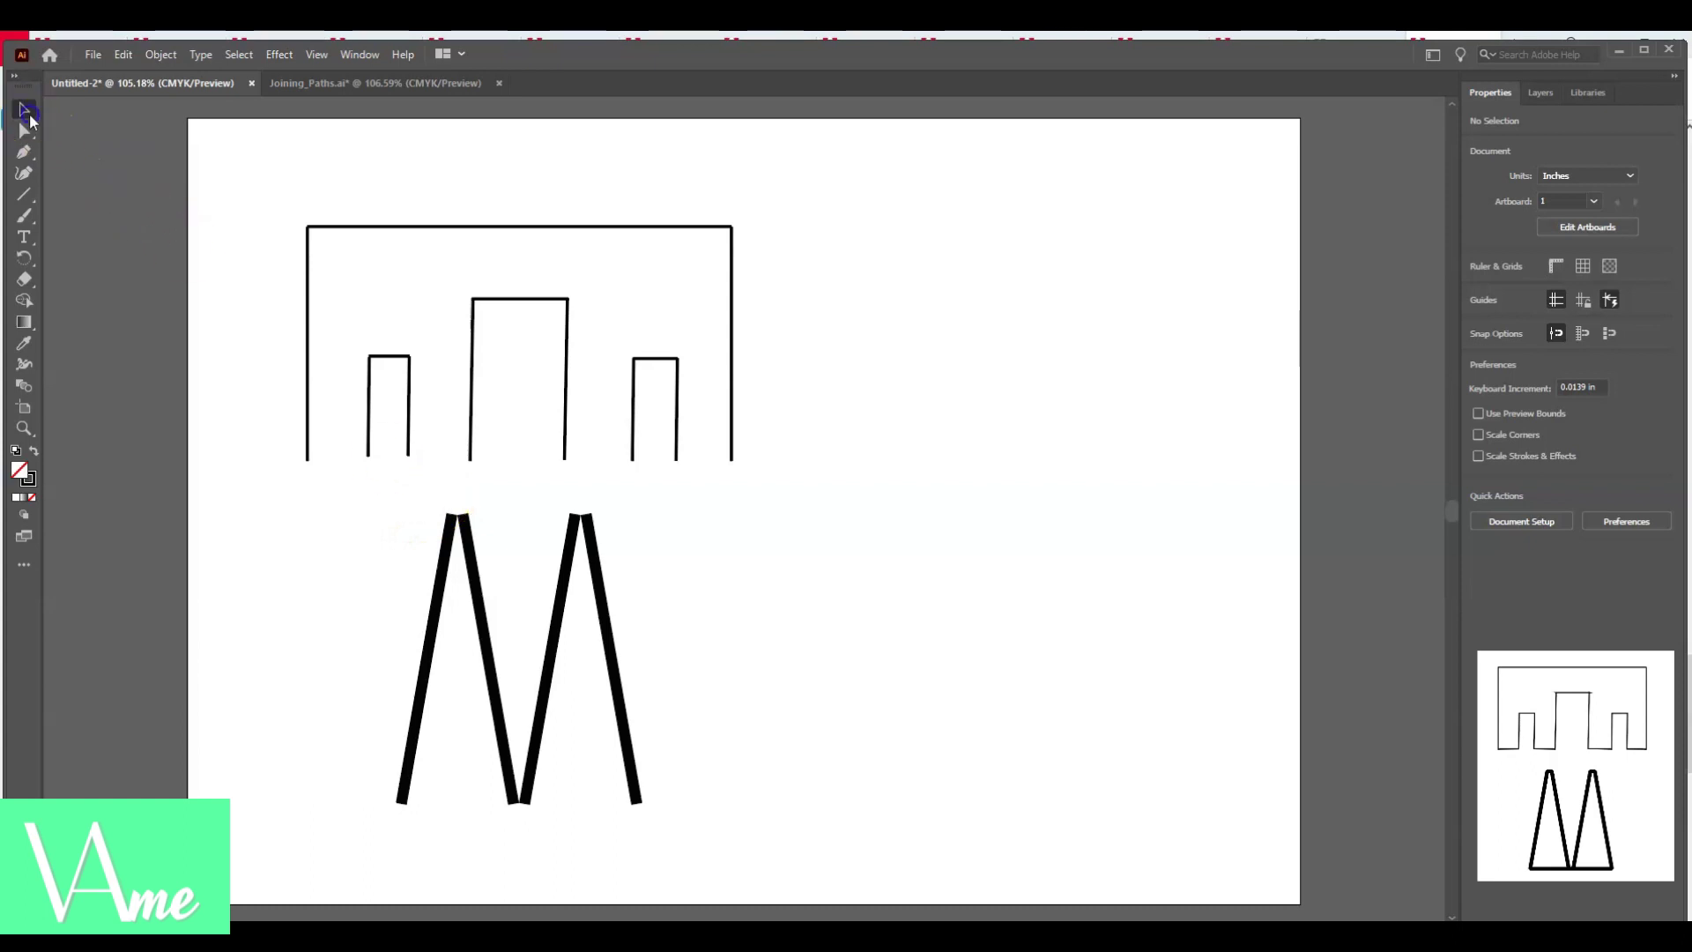
- Join the upper ends of the left pair of thick slanted lines
{"action": "mouse_move", "coordinate": [436, 500]}
{"action": "left_mouse_down"}
{"action": "mouse_move", "coordinate": [443, 526]}
{"action": "mouse_move", "coordinate": [483, 539]}
{"action": "left_mouse_up"}
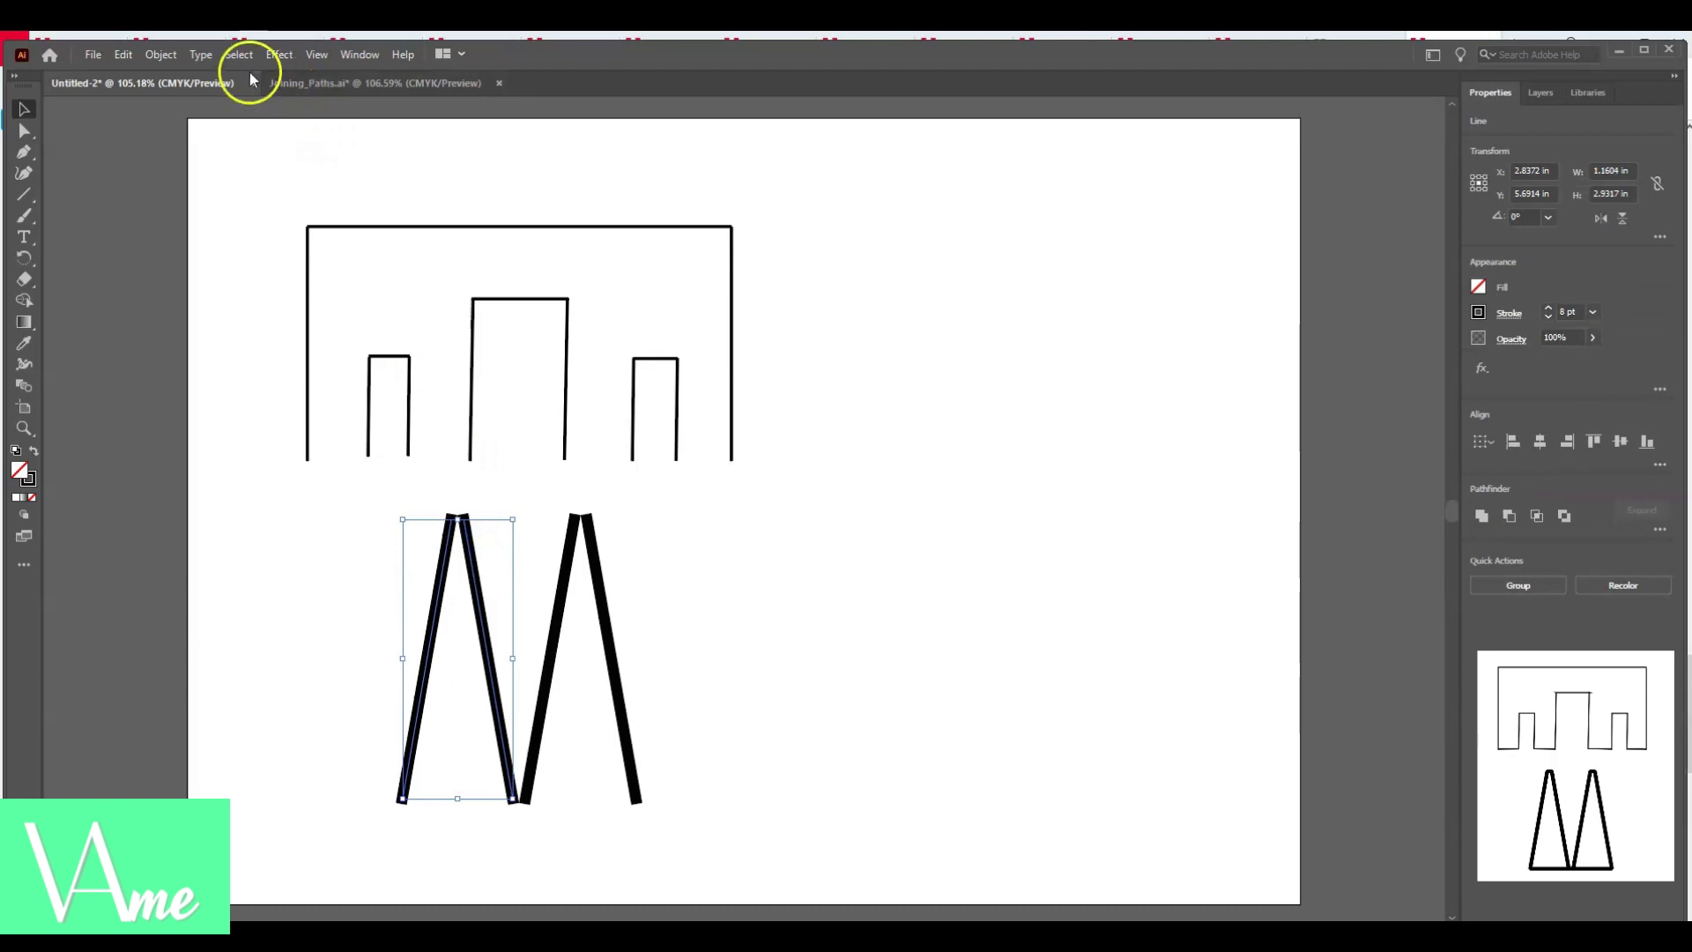
{"action": "left_click", "coordinate": [161, 56]}
{"action": "mouse_move", "coordinate": [223, 477]}
{"action": "left_click", "coordinate": [409, 477]}
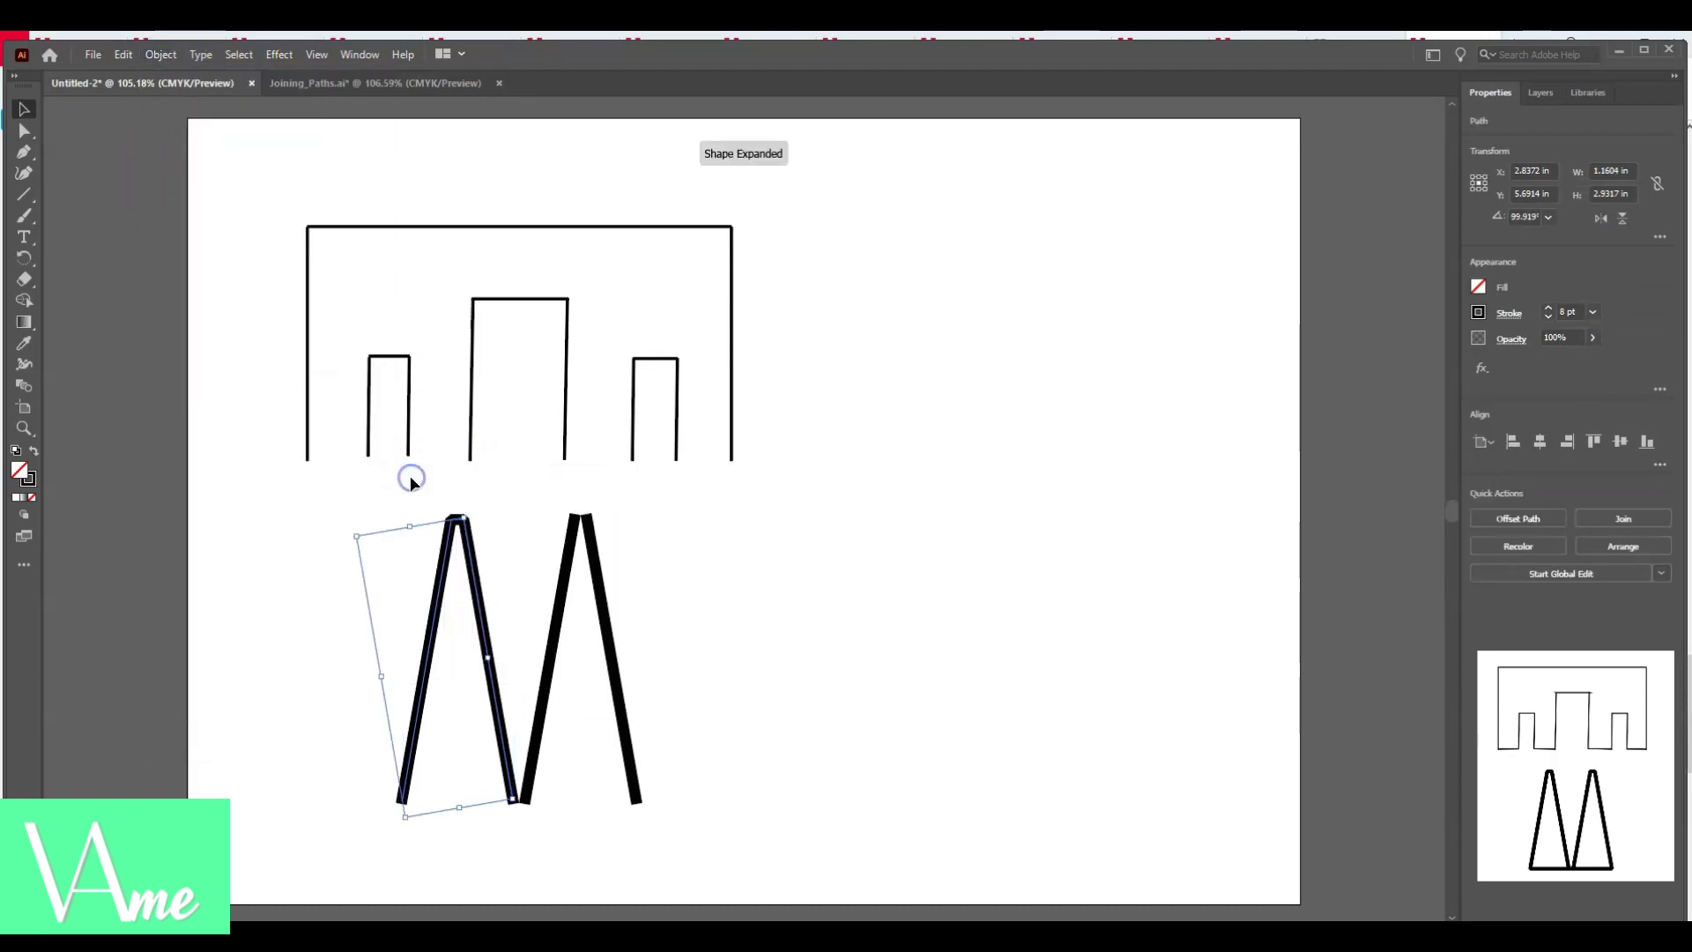
{"action": "left_click", "coordinate": [474, 520]}
{"action": "left_click", "coordinate": [675, 550]}
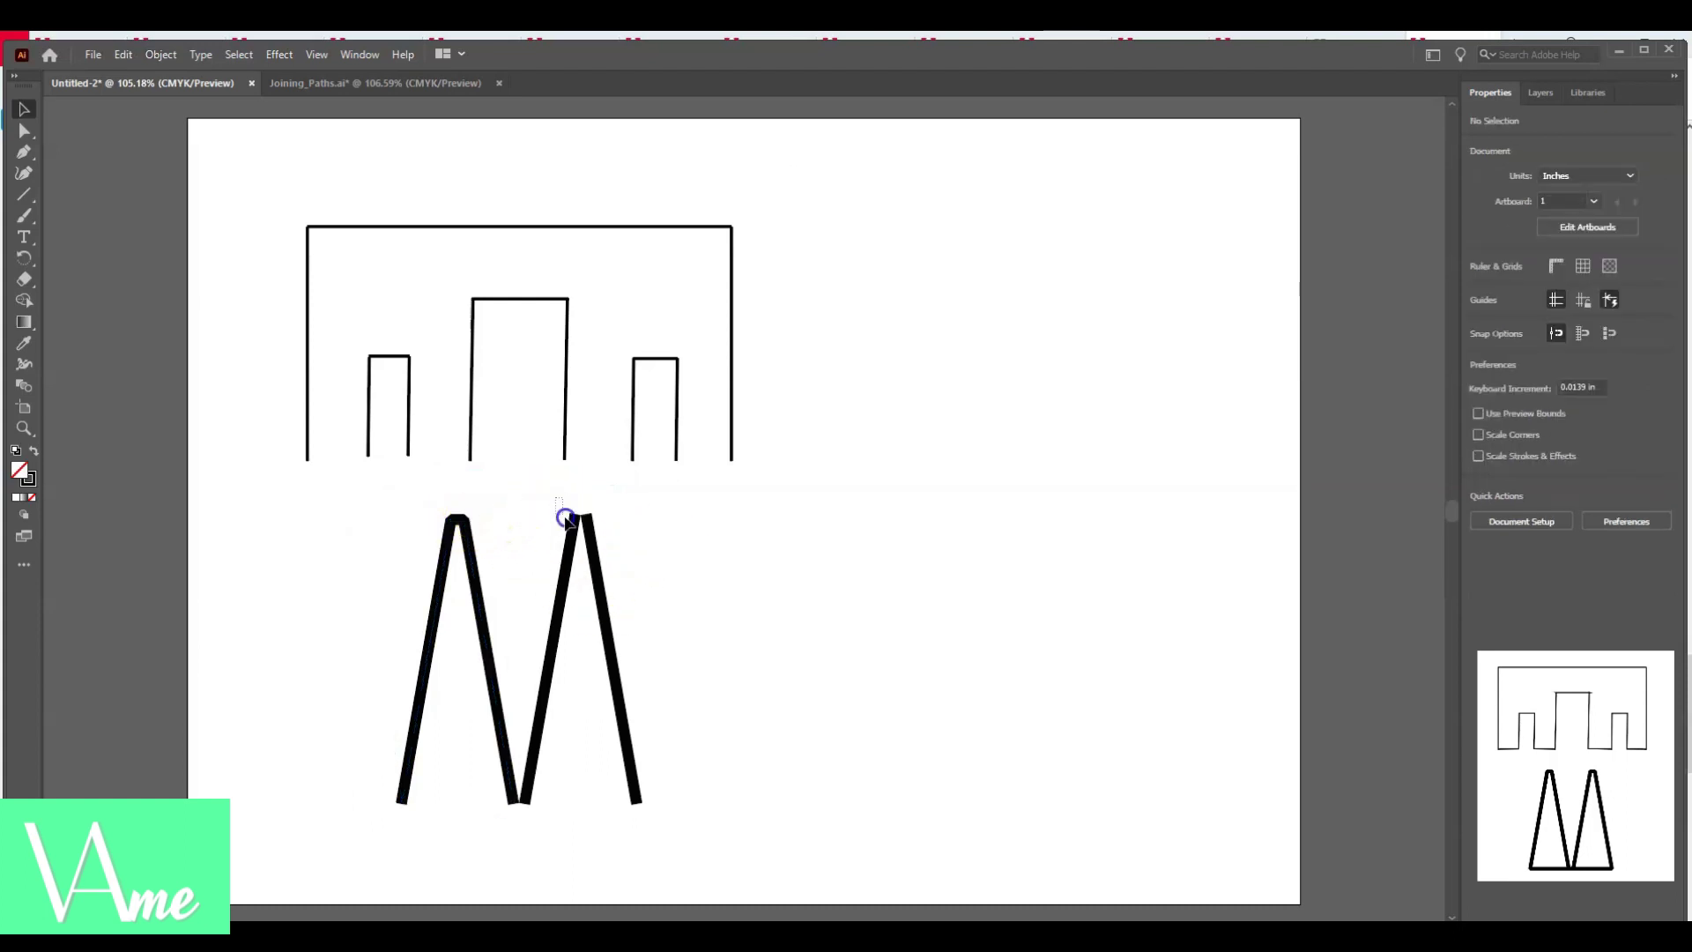
- Join the upper ends of the right pair of thick slanted lines
{"action": "left_click_drag", "start_coordinate": [601, 526], "coordinate": [601, 526]}
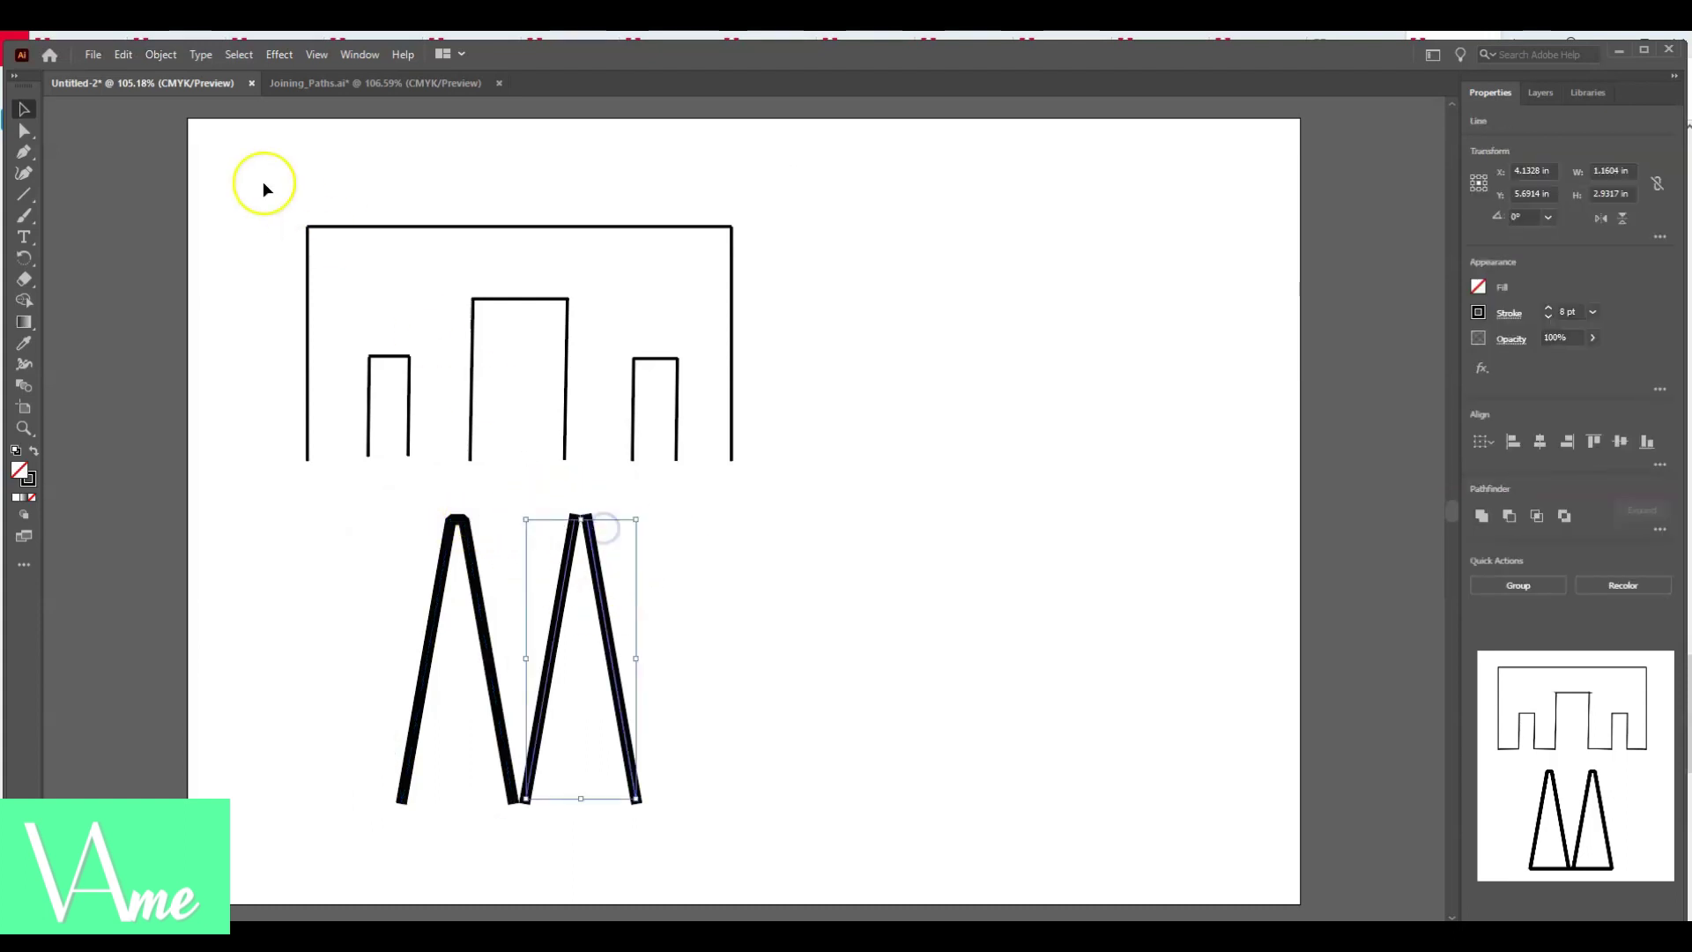
{"action": "left_click", "coordinate": [161, 55]}
{"action": "mouse_move", "coordinate": [340, 477]}
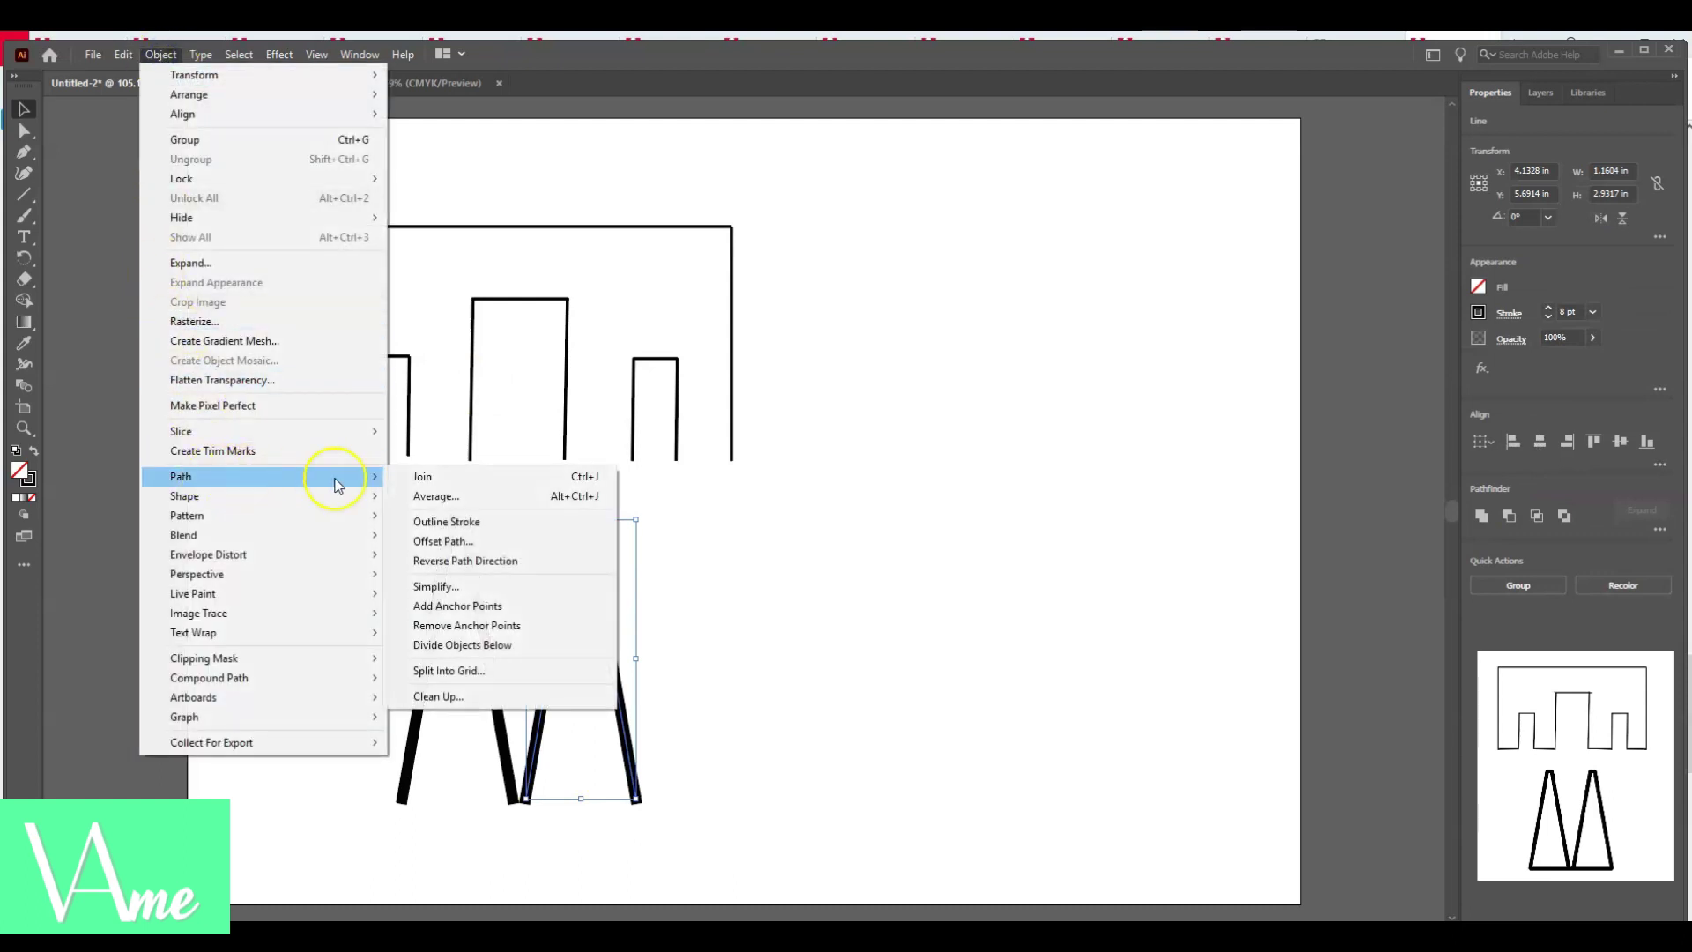
{"action": "left_click", "coordinate": [434, 478]}
- Join the two peaked paths where their lower ends meet in the middle
{"action": "mouse_move", "coordinate": [498, 809]}
{"action": "left_mouse_down"}
{"action": "mouse_move", "coordinate": [503, 794]}
{"action": "mouse_move", "coordinate": [538, 809]}
{"action": "left_mouse_up"}
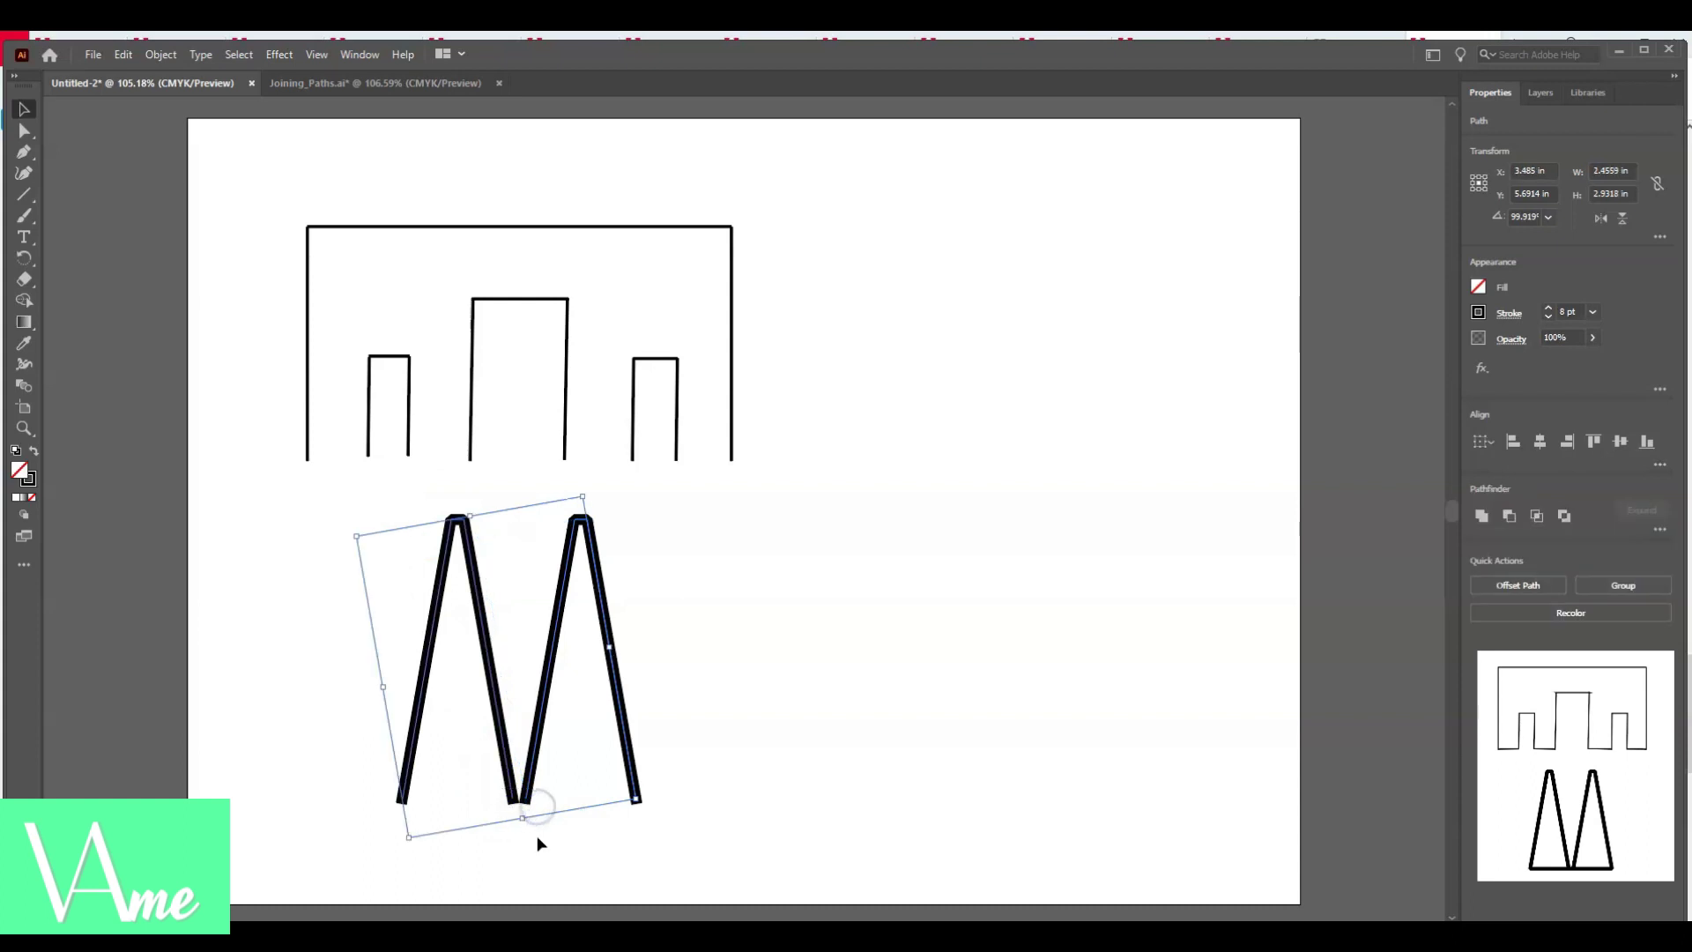
{"action": "left_click", "coordinate": [537, 835]}
{"action": "left_click", "coordinate": [544, 798]}
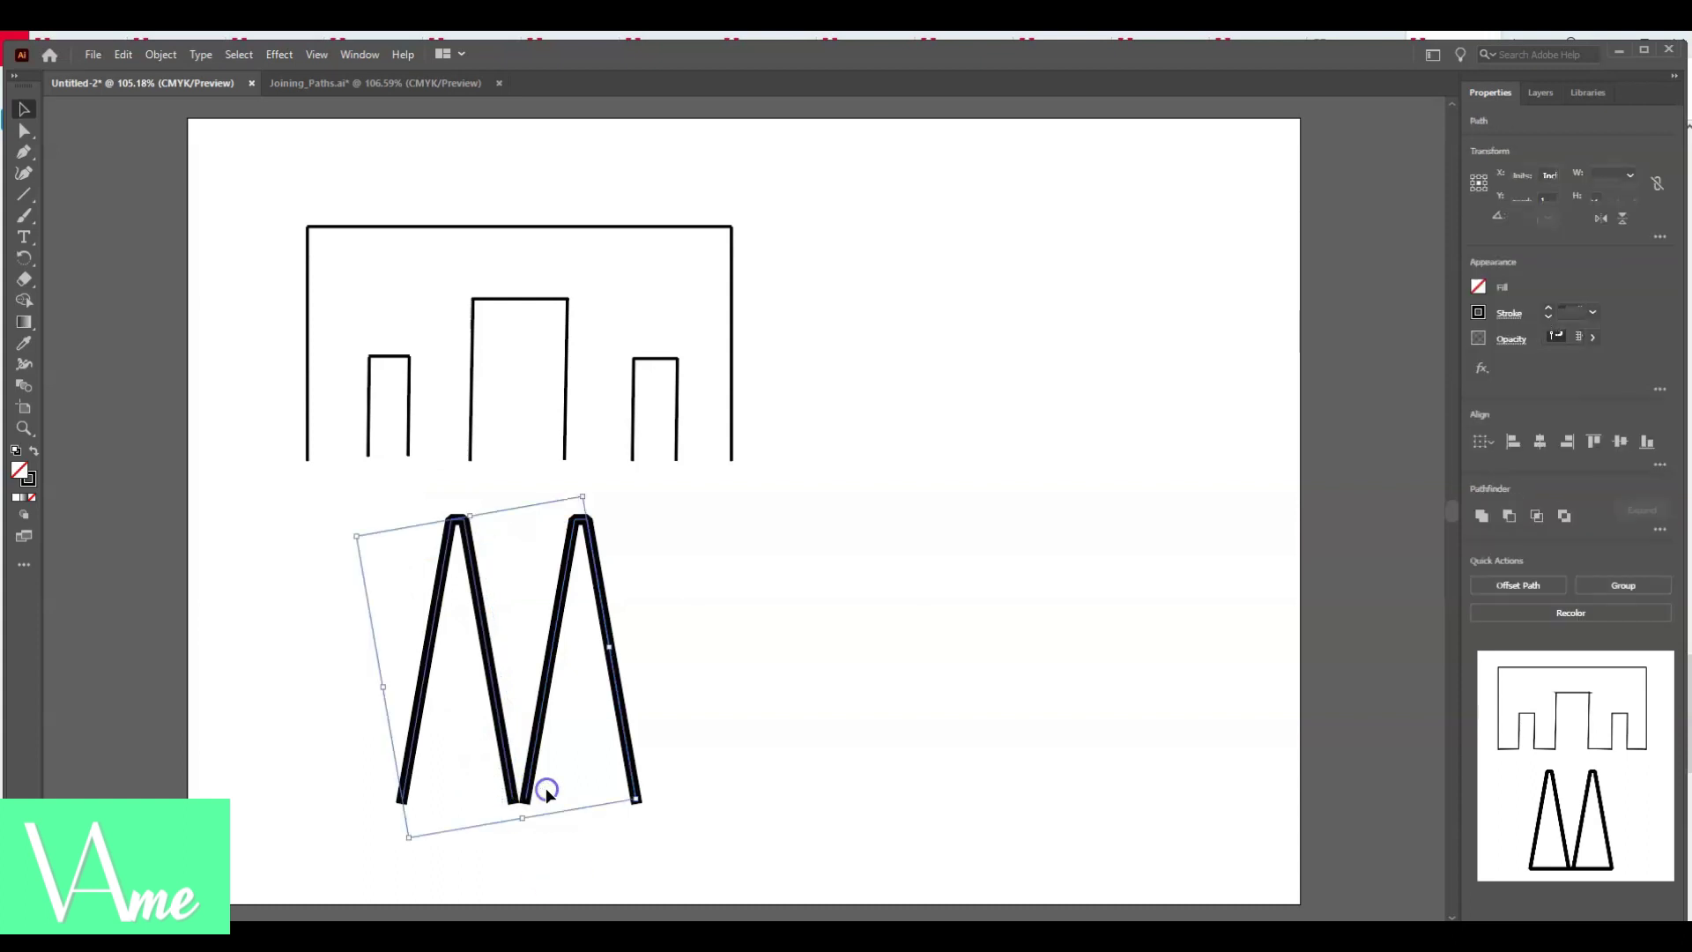
{"action": "left_click", "coordinate": [161, 55]}
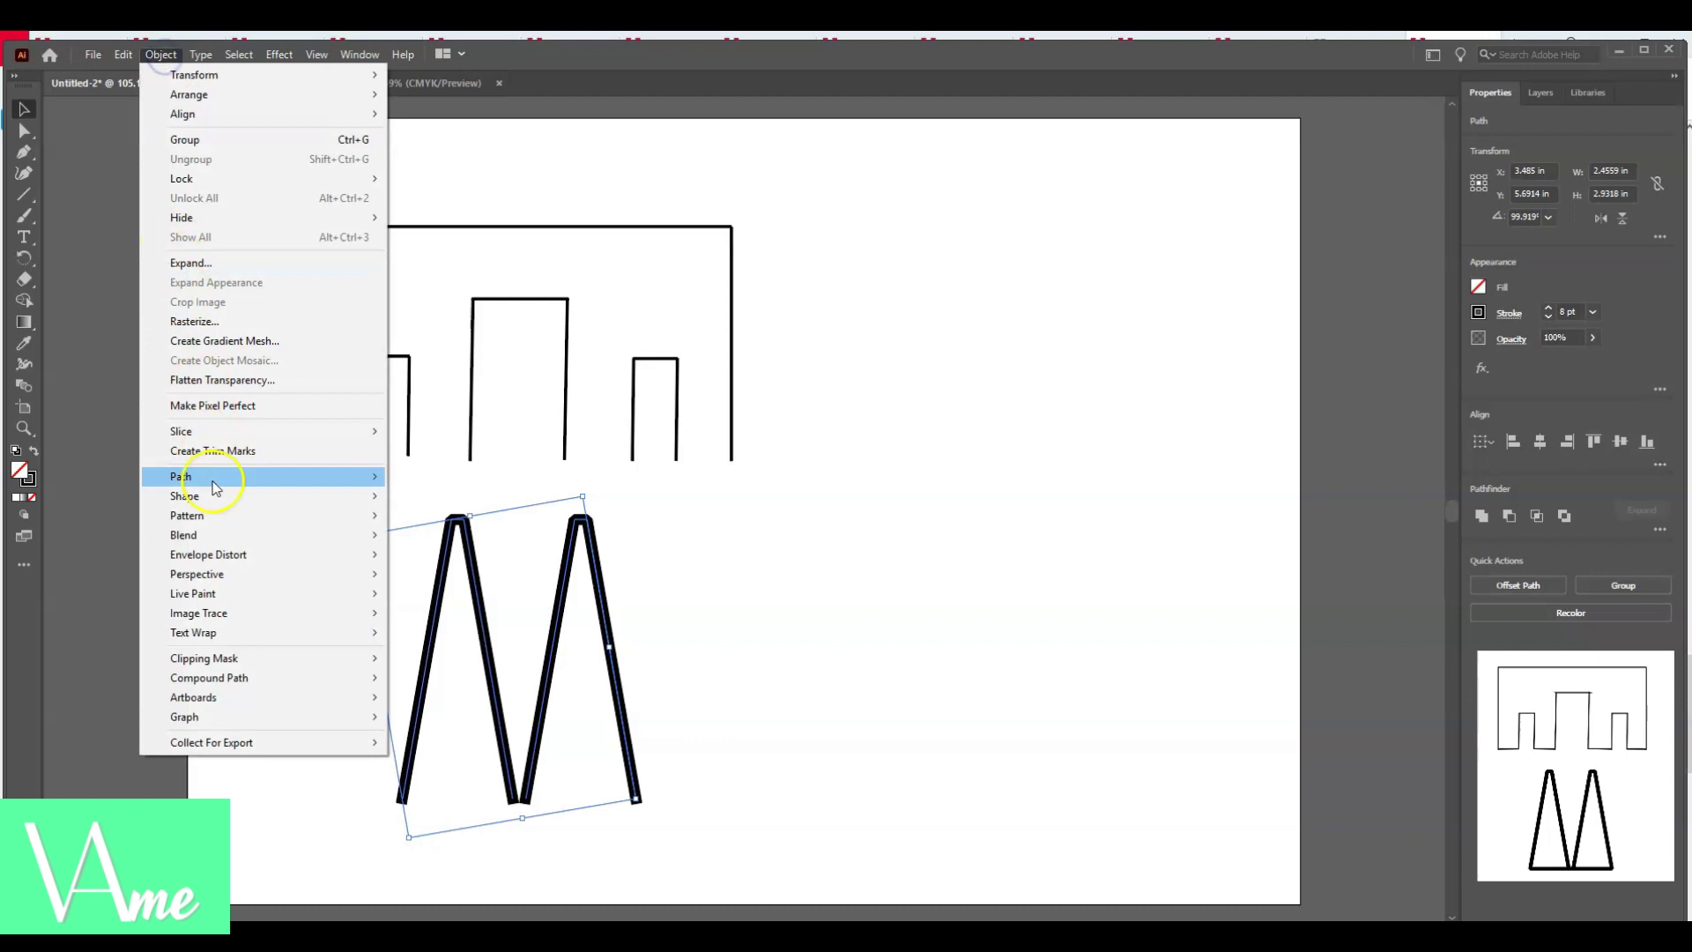
{"action": "mouse_move", "coordinate": [235, 480]}
{"action": "left_click", "coordinate": [407, 477]}
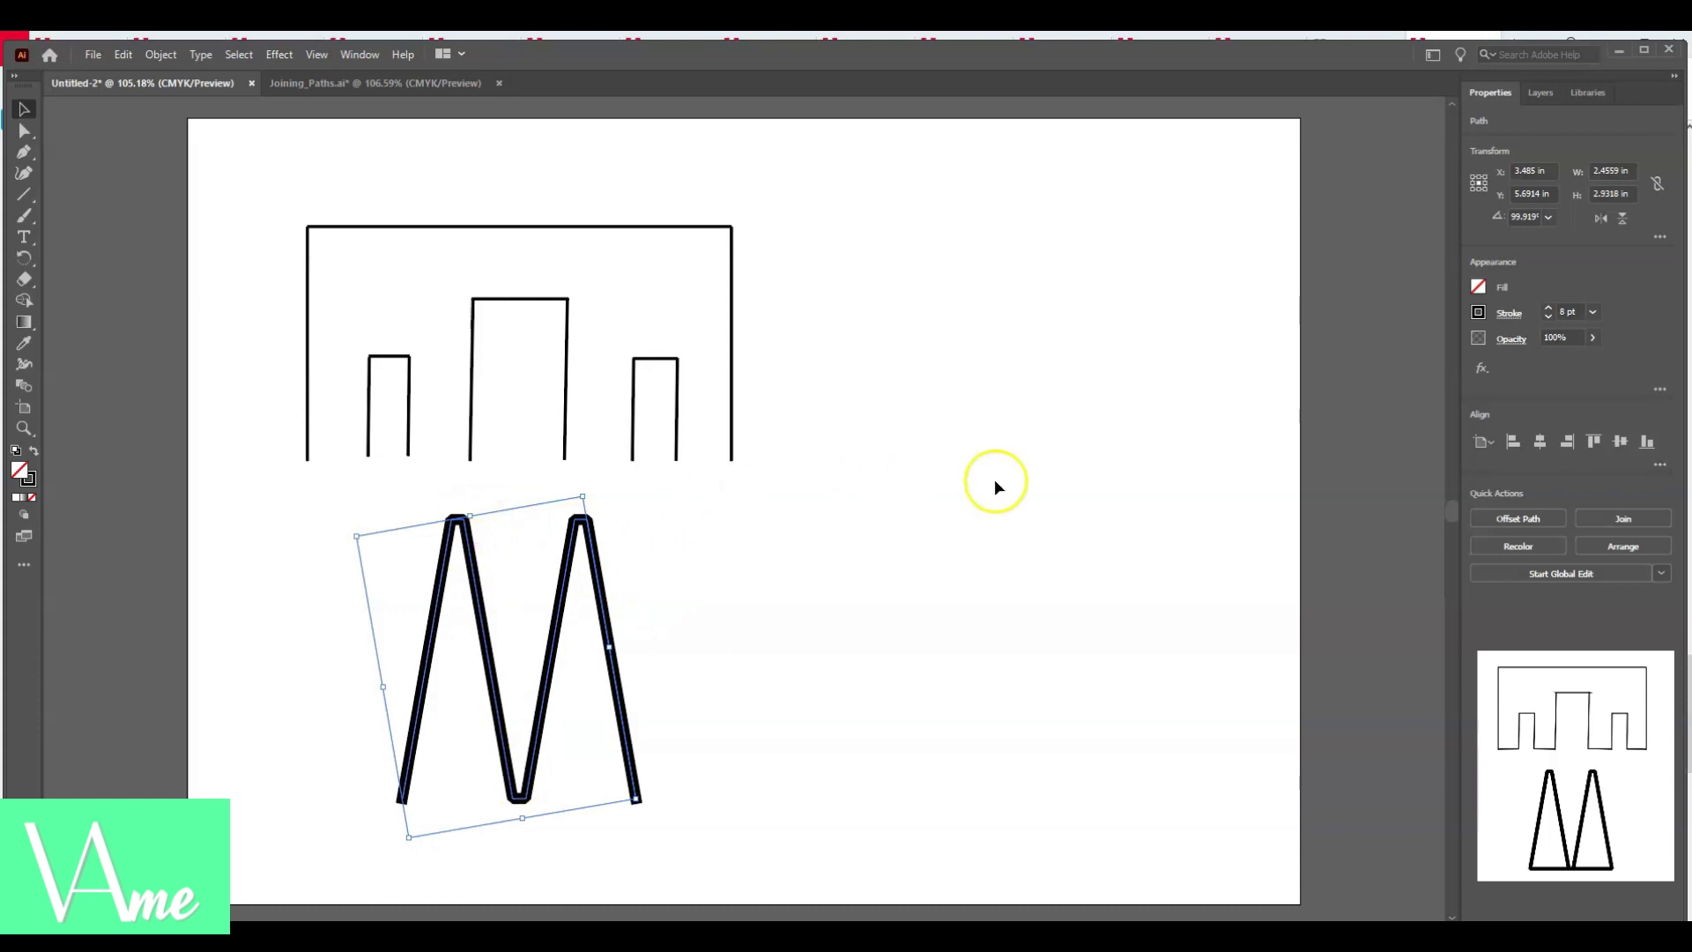
- Give the joined zigzag path's stroke a round cap
{"action": "left_click", "coordinate": [1508, 315]}
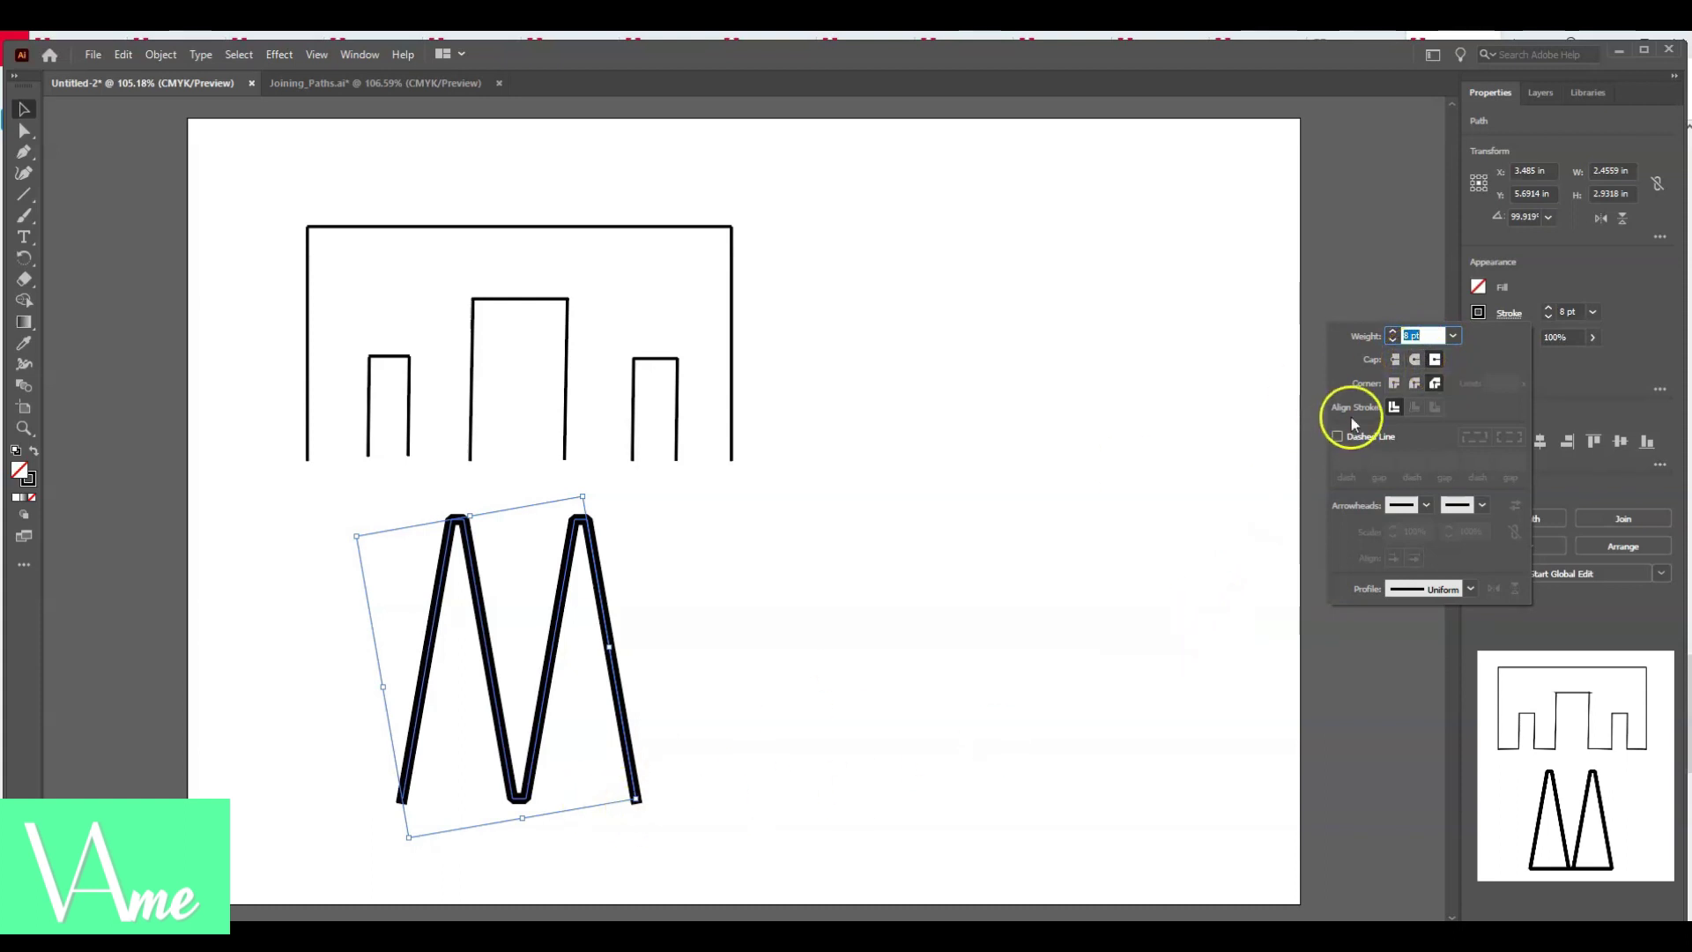
{"action": "left_click", "coordinate": [1414, 360]}
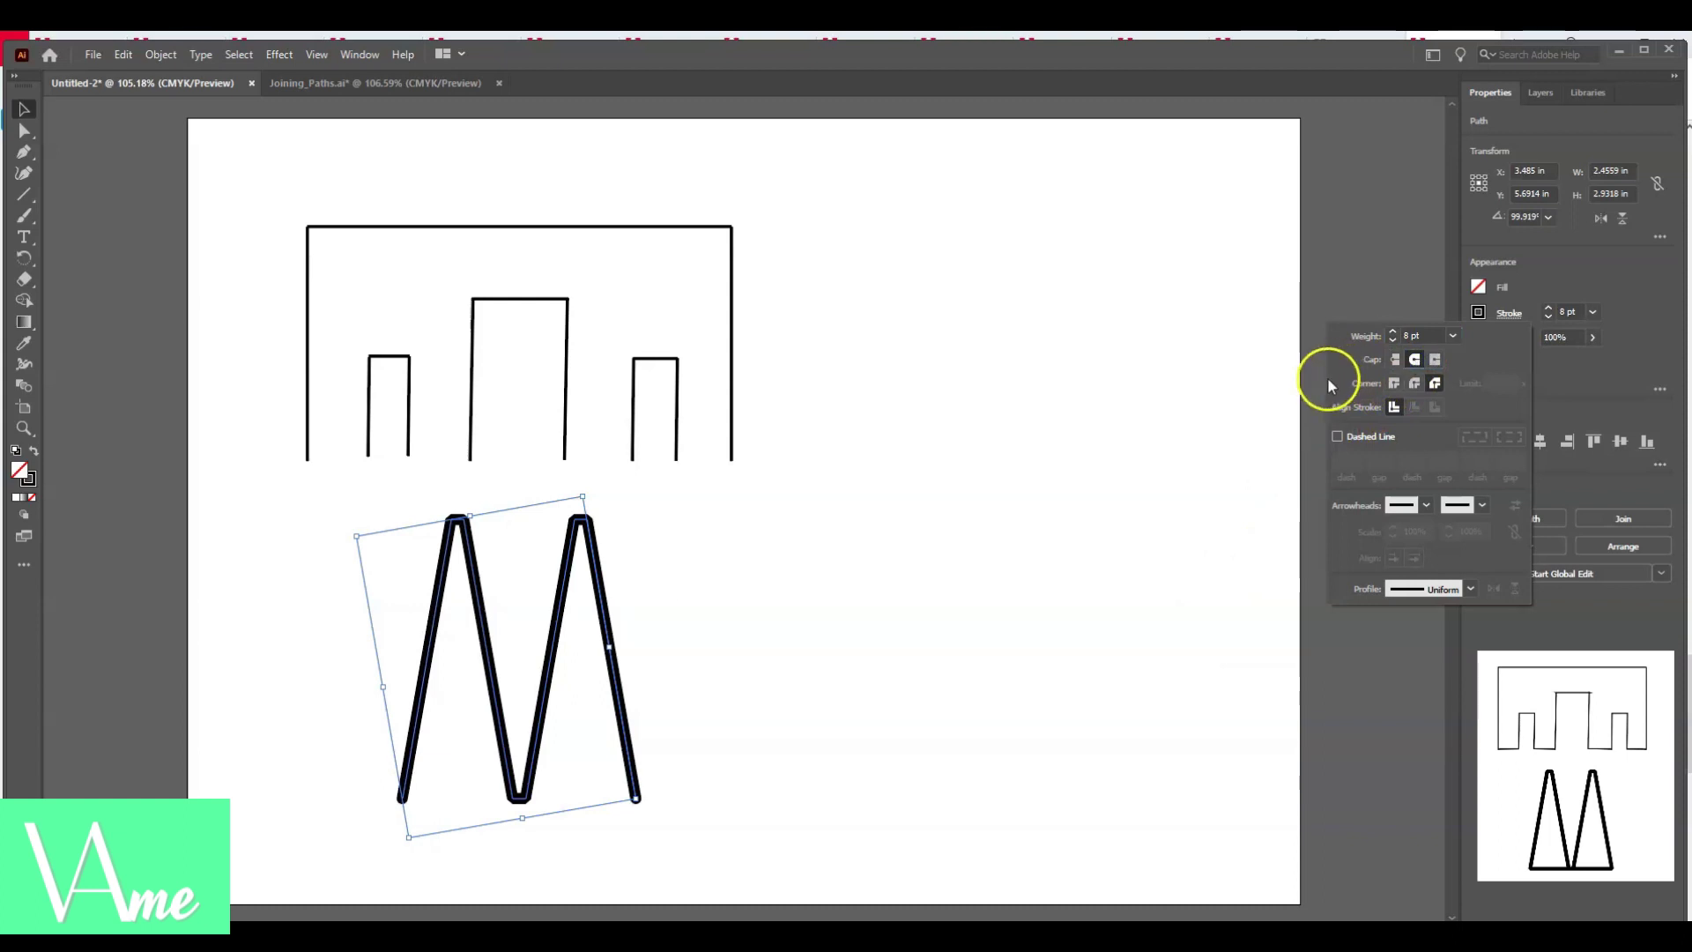
{"action": "left_click", "coordinate": [775, 798]}
{"action": "left_click", "coordinate": [661, 795]}
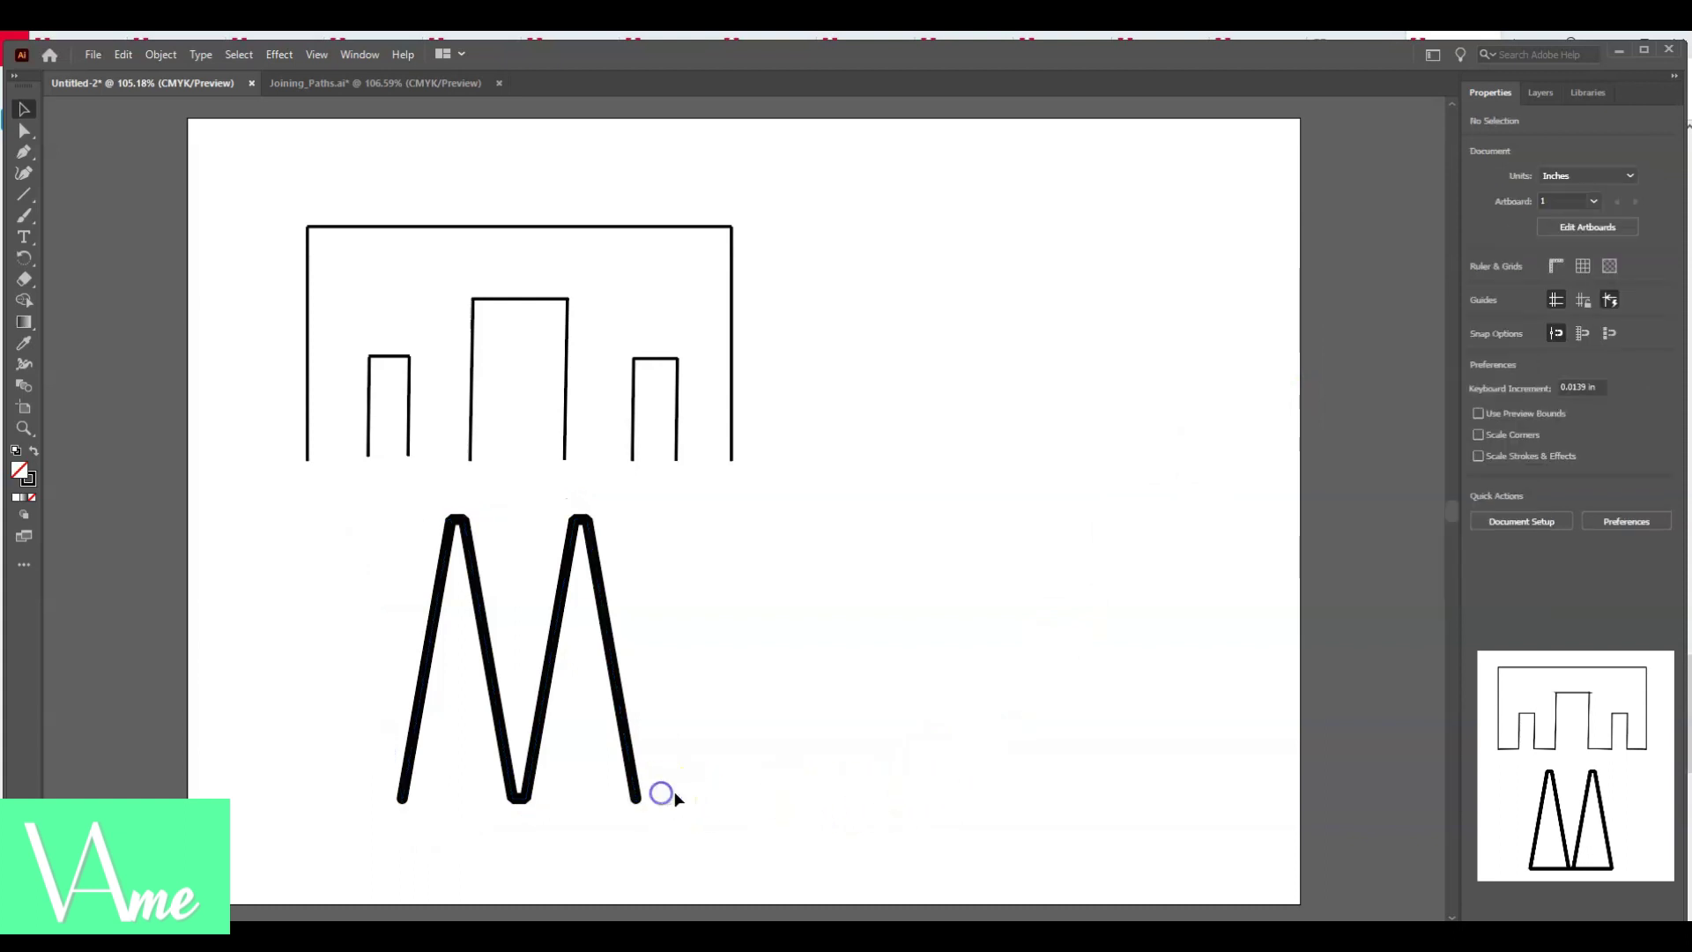
- Join the zigzag path's two outer lower ends into a closed shape and move it slightly right and down
{"action": "left_click_drag", "start_coordinate": [681, 791], "coordinate": [372, 810]}
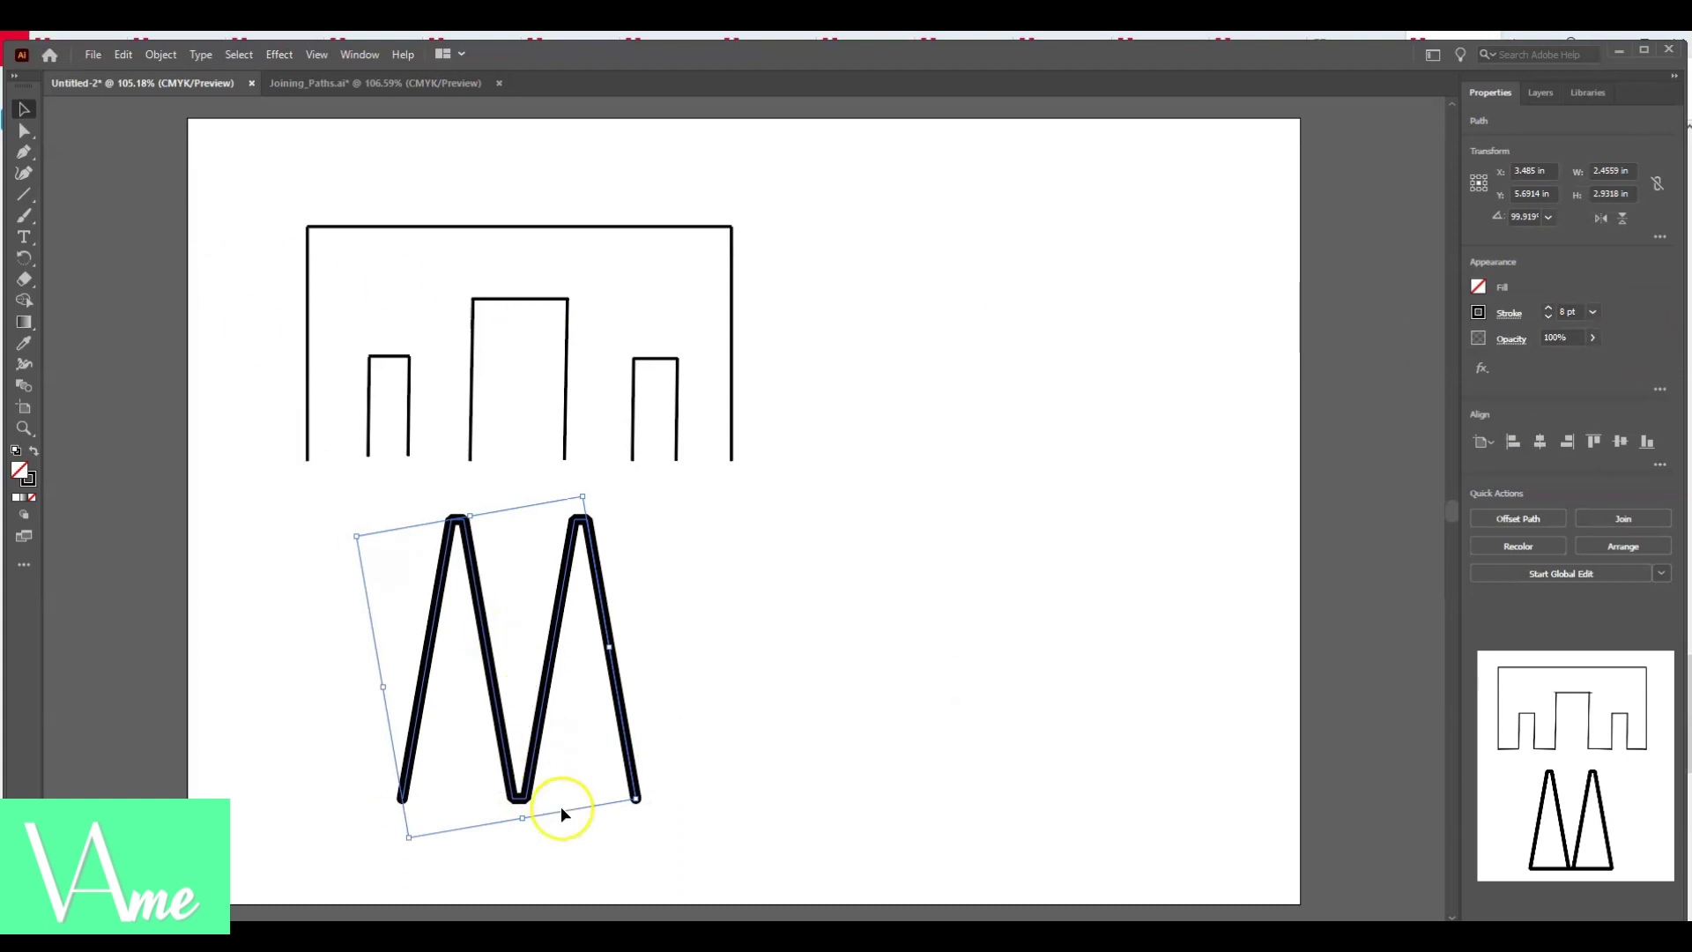
{"action": "left_click", "coordinate": [159, 54]}
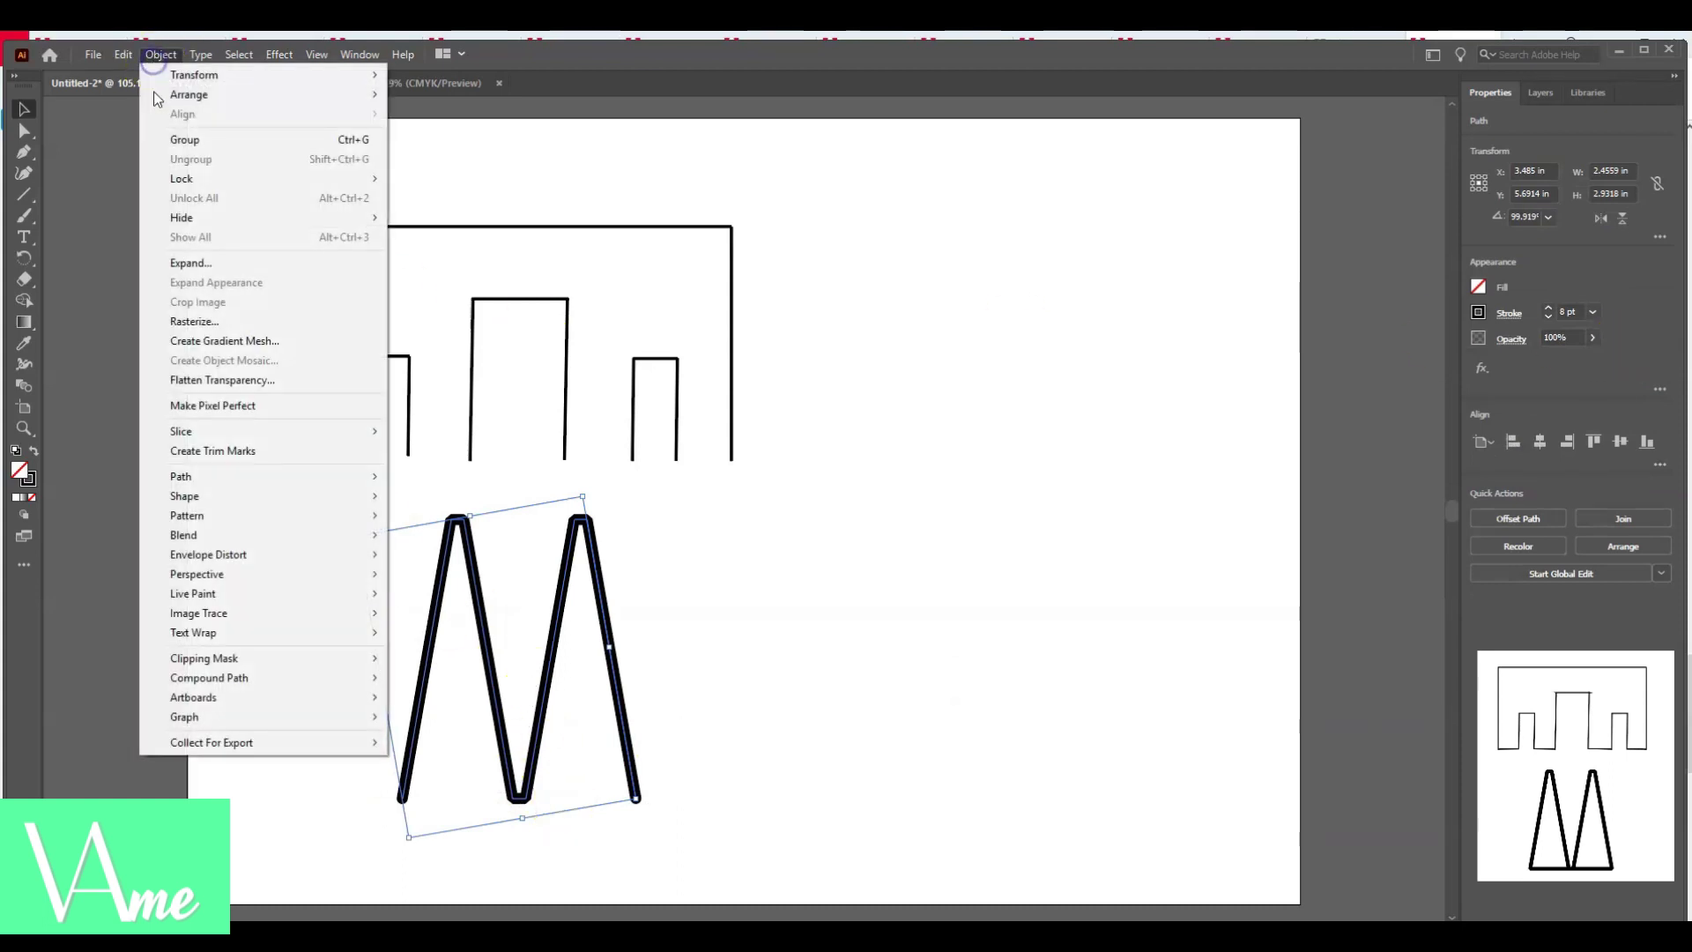
{"action": "mouse_move", "coordinate": [234, 476]}
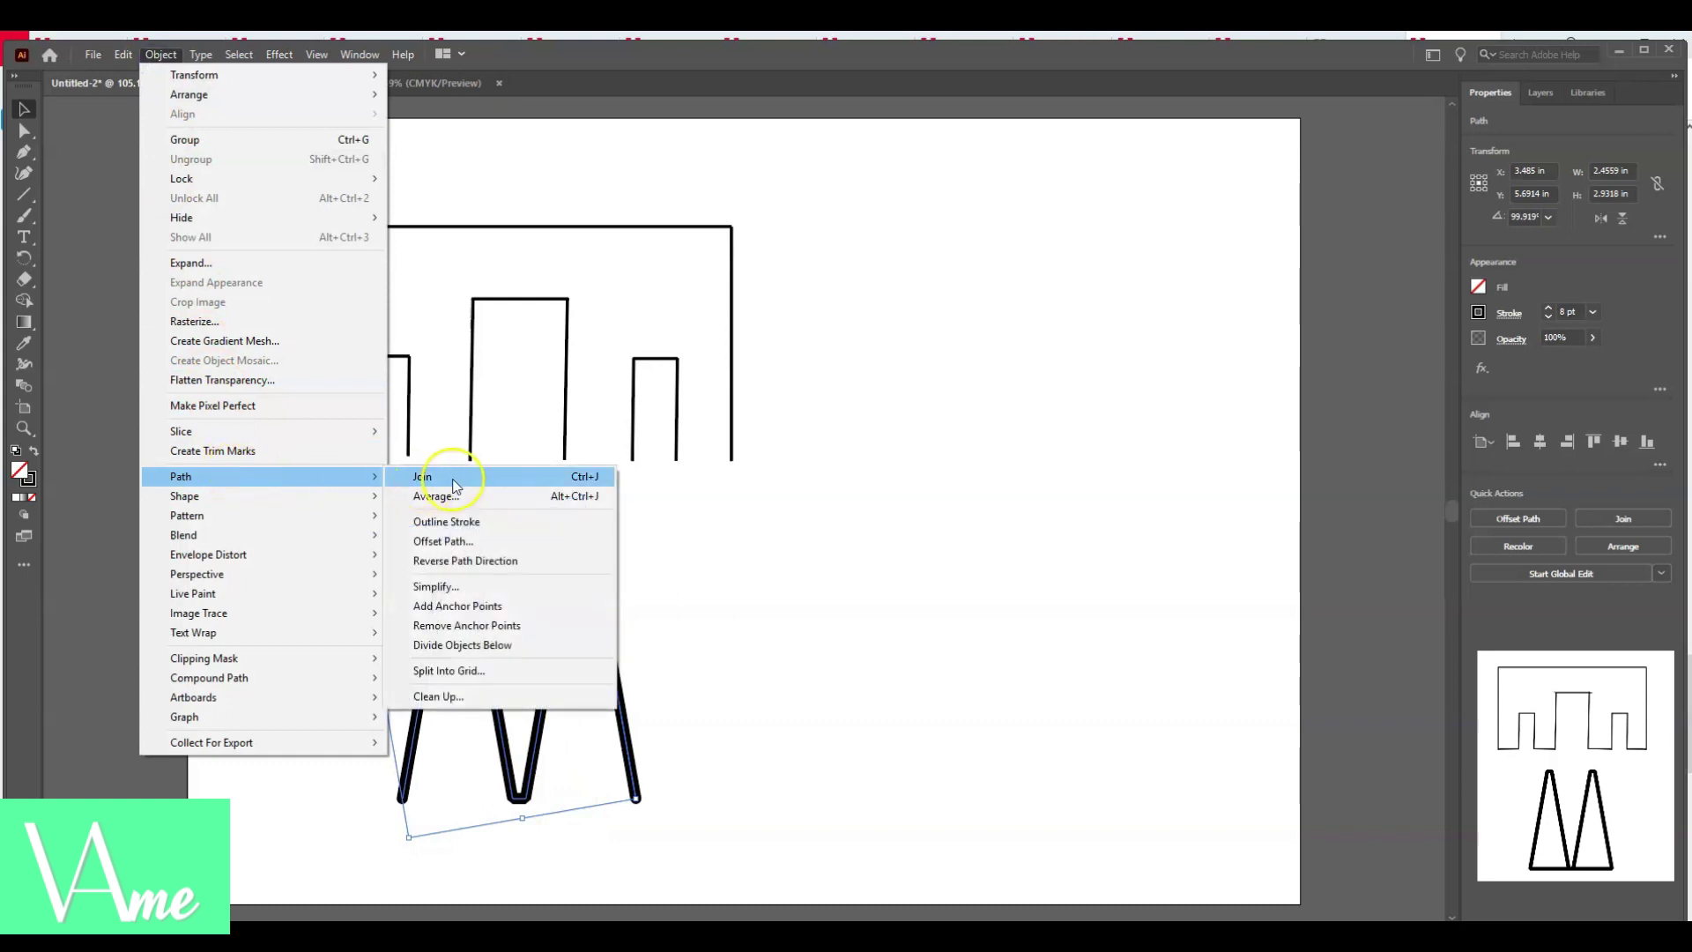
{"action": "left_click", "coordinate": [452, 482]}
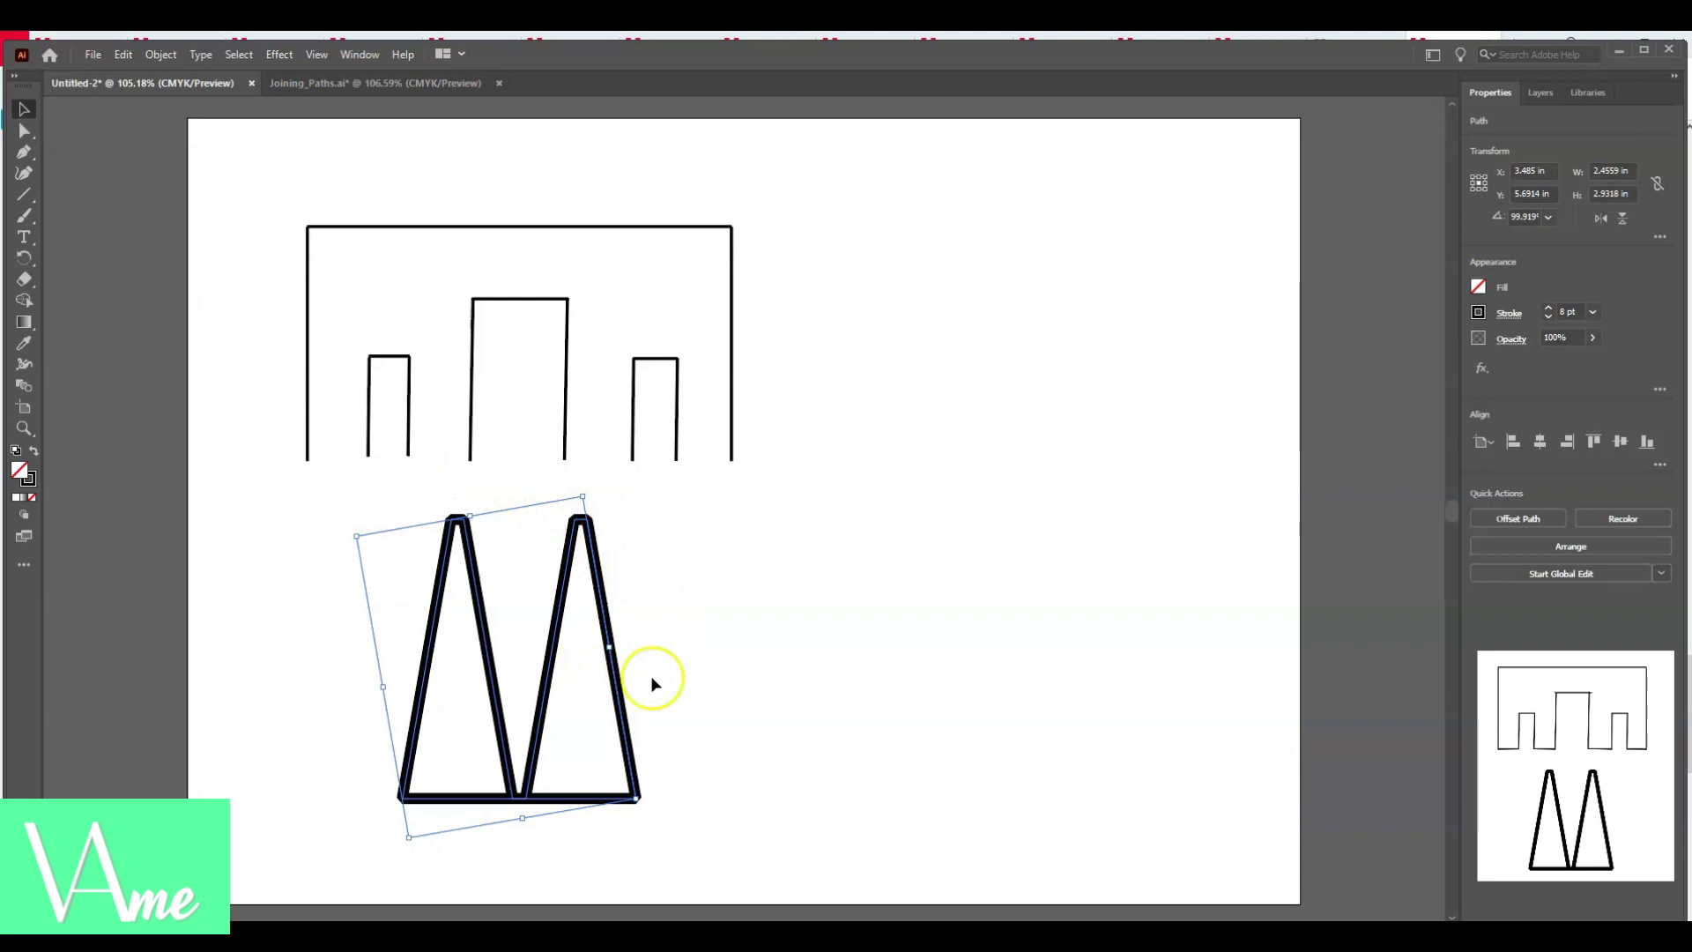
{"action": "left_click", "coordinate": [737, 674]}
{"action": "mouse_move", "coordinate": [612, 652]}
{"action": "left_mouse_down"}
{"action": "mouse_move", "coordinate": [880, 653]}
{"action": "mouse_move", "coordinate": [634, 652]}
{"action": "left_mouse_up"}
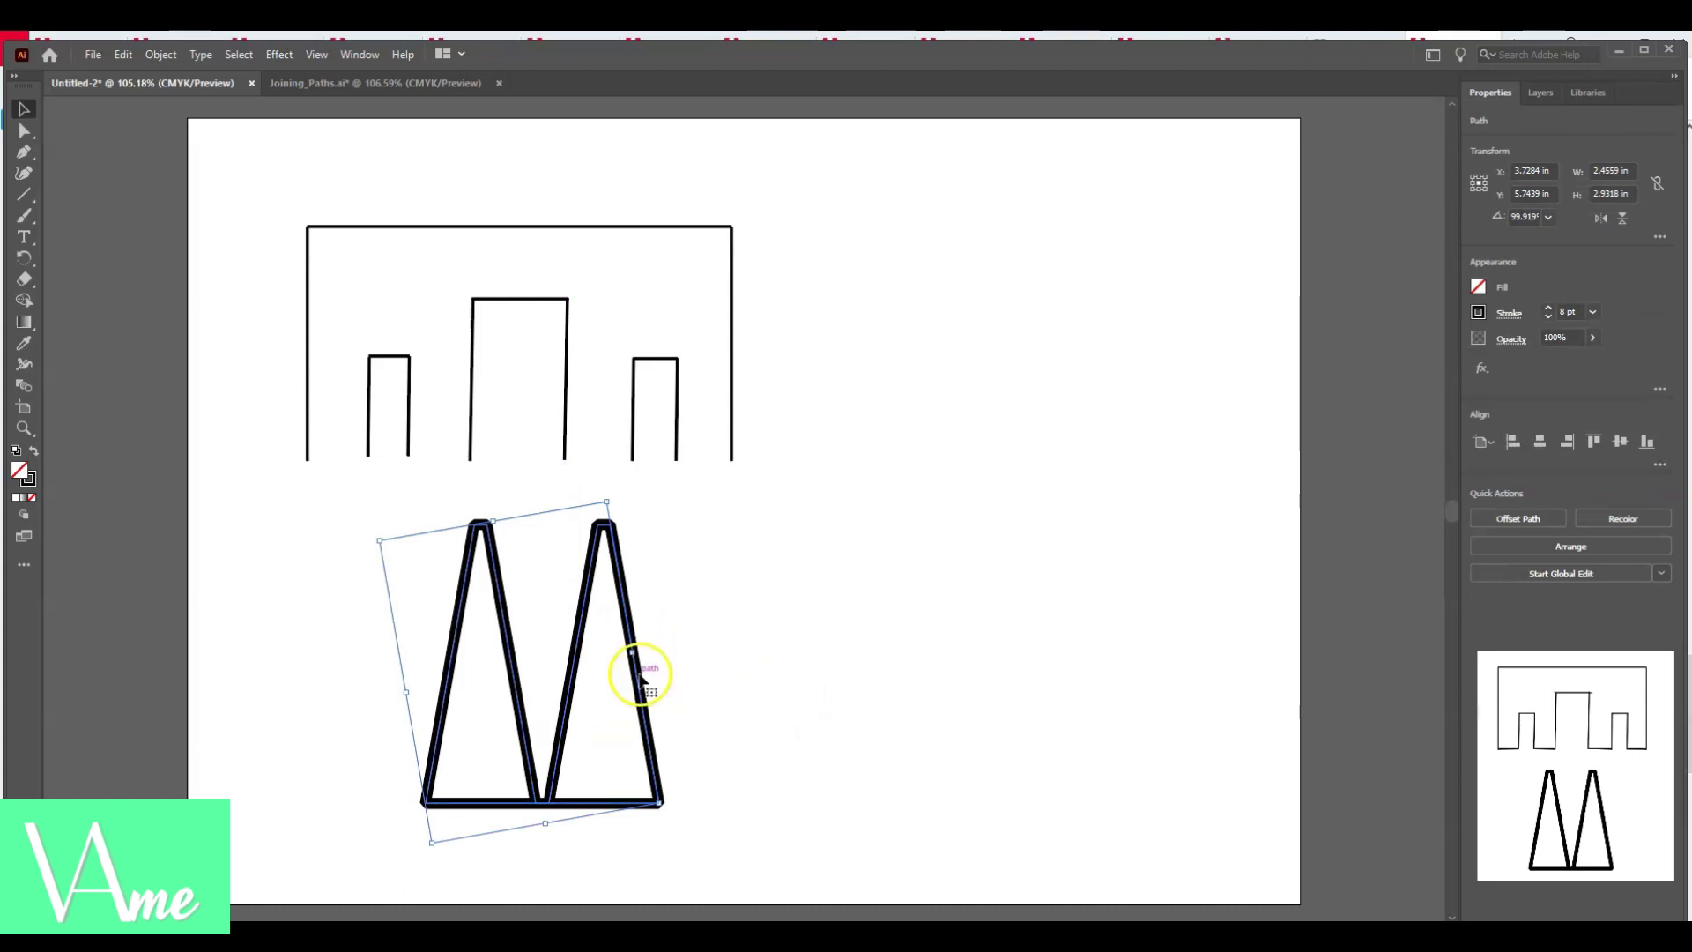
{"action": "left_click", "coordinate": [605, 518]}
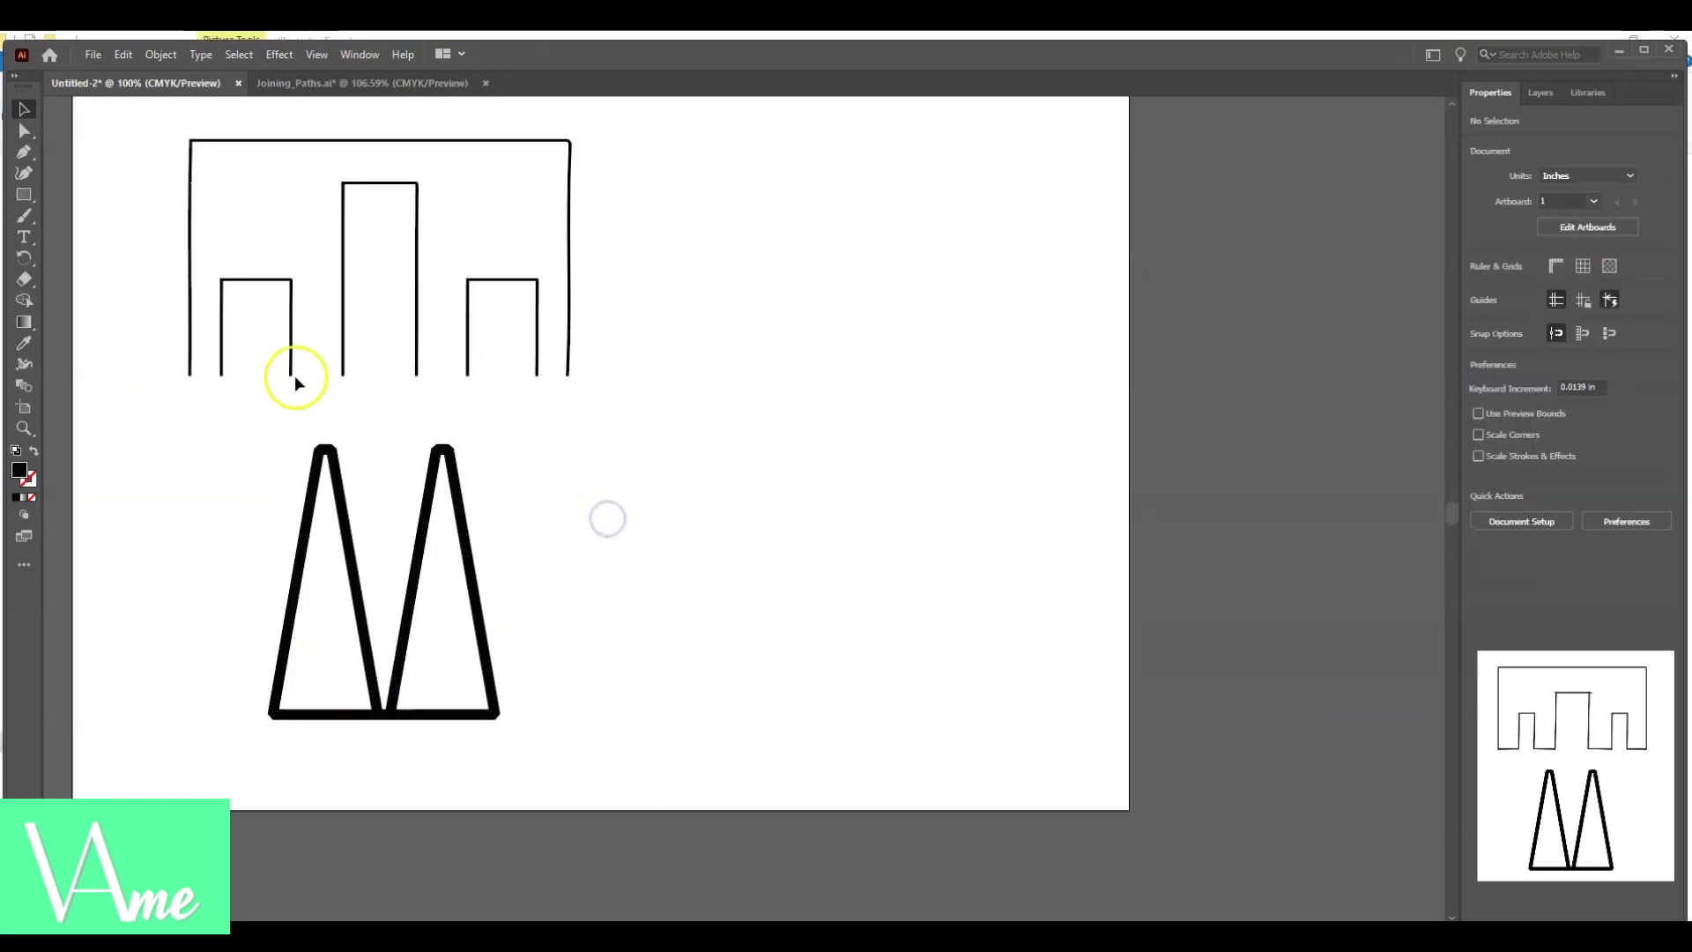
- Join the lower ends of the small left arch and the tall middle arch
{"action": "left_click_drag", "start_coordinate": [275, 352], "coordinate": [359, 379]}
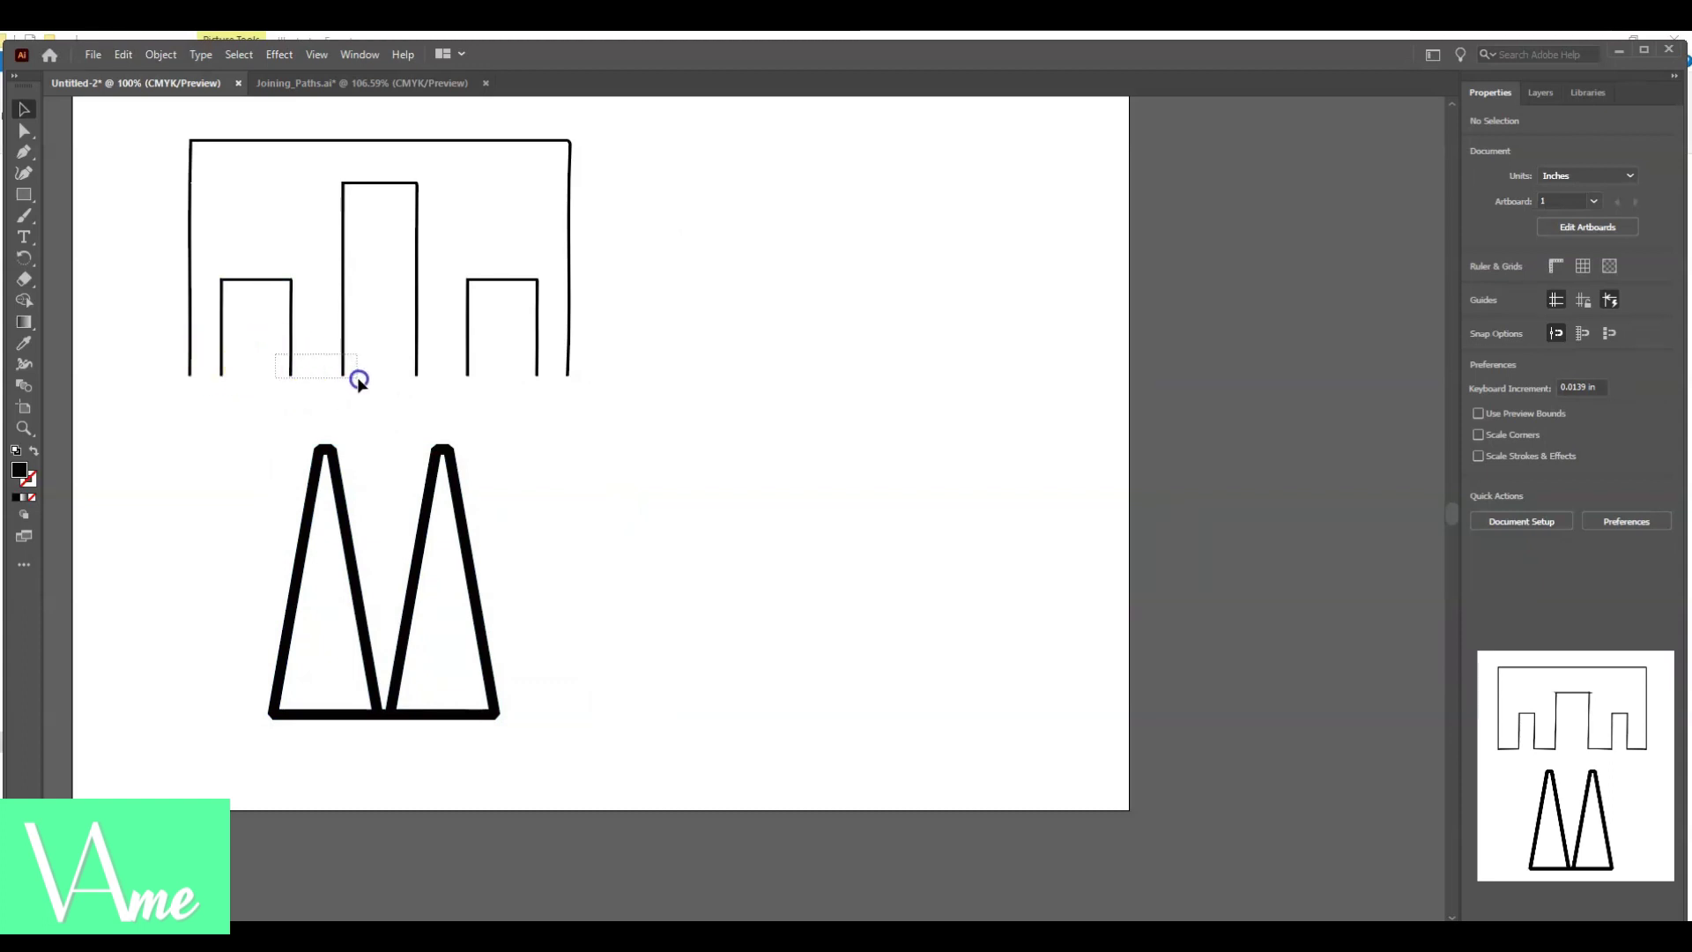
{"action": "left_click", "coordinate": [161, 55]}
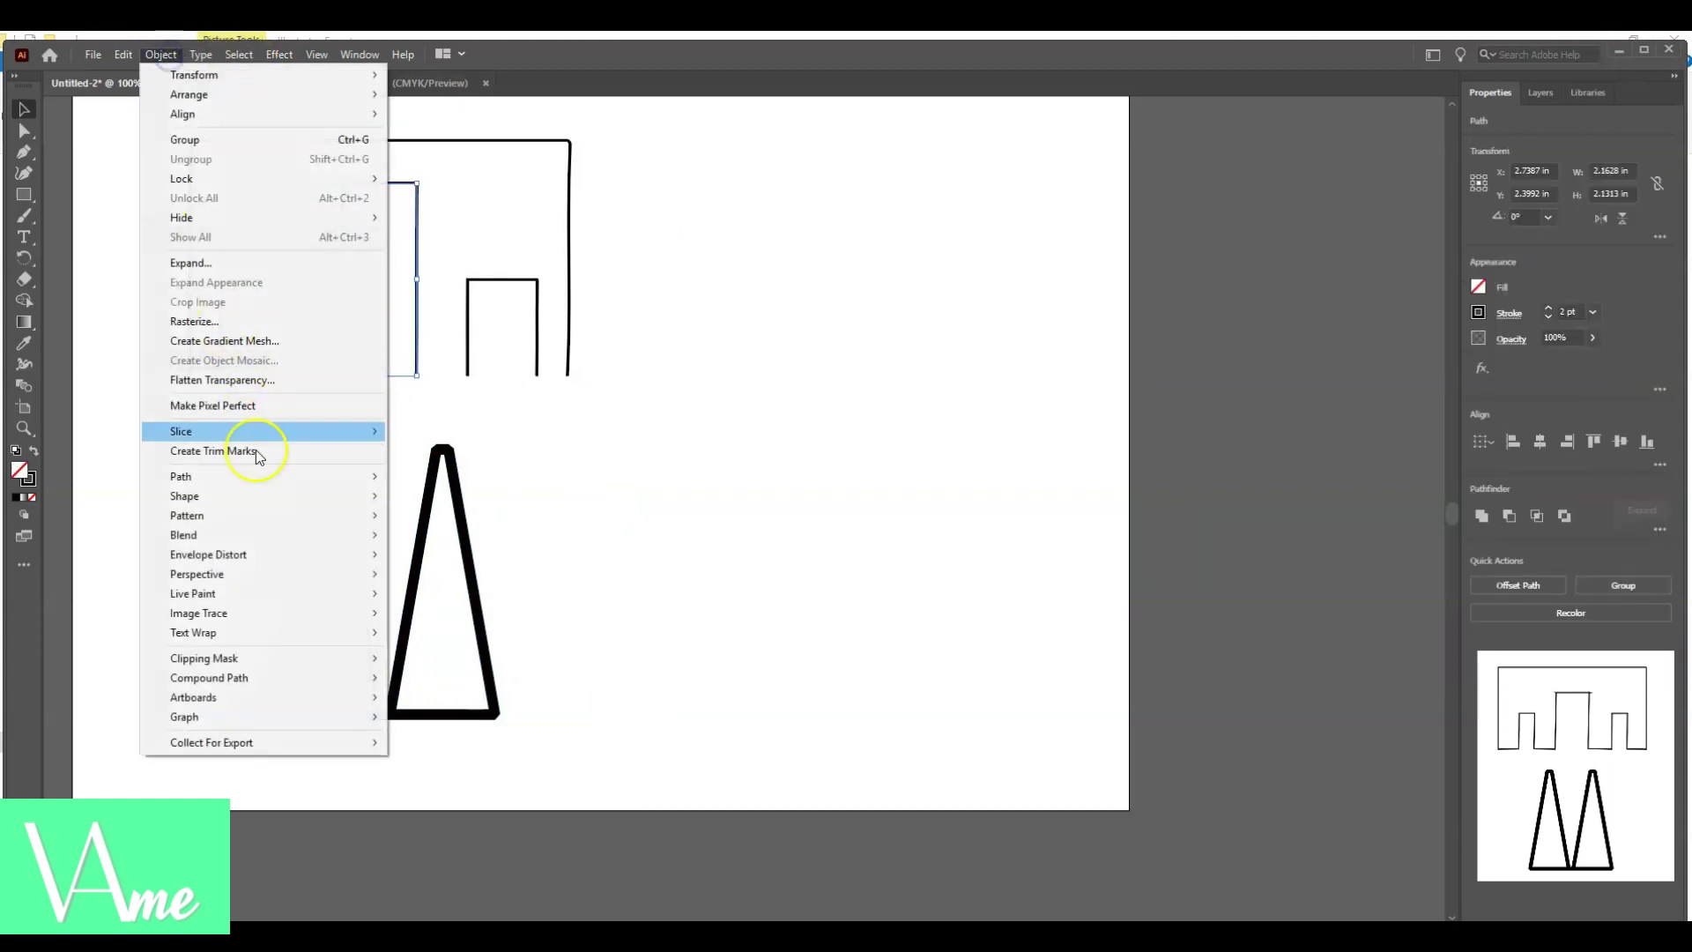
{"action": "mouse_move", "coordinate": [262, 476]}
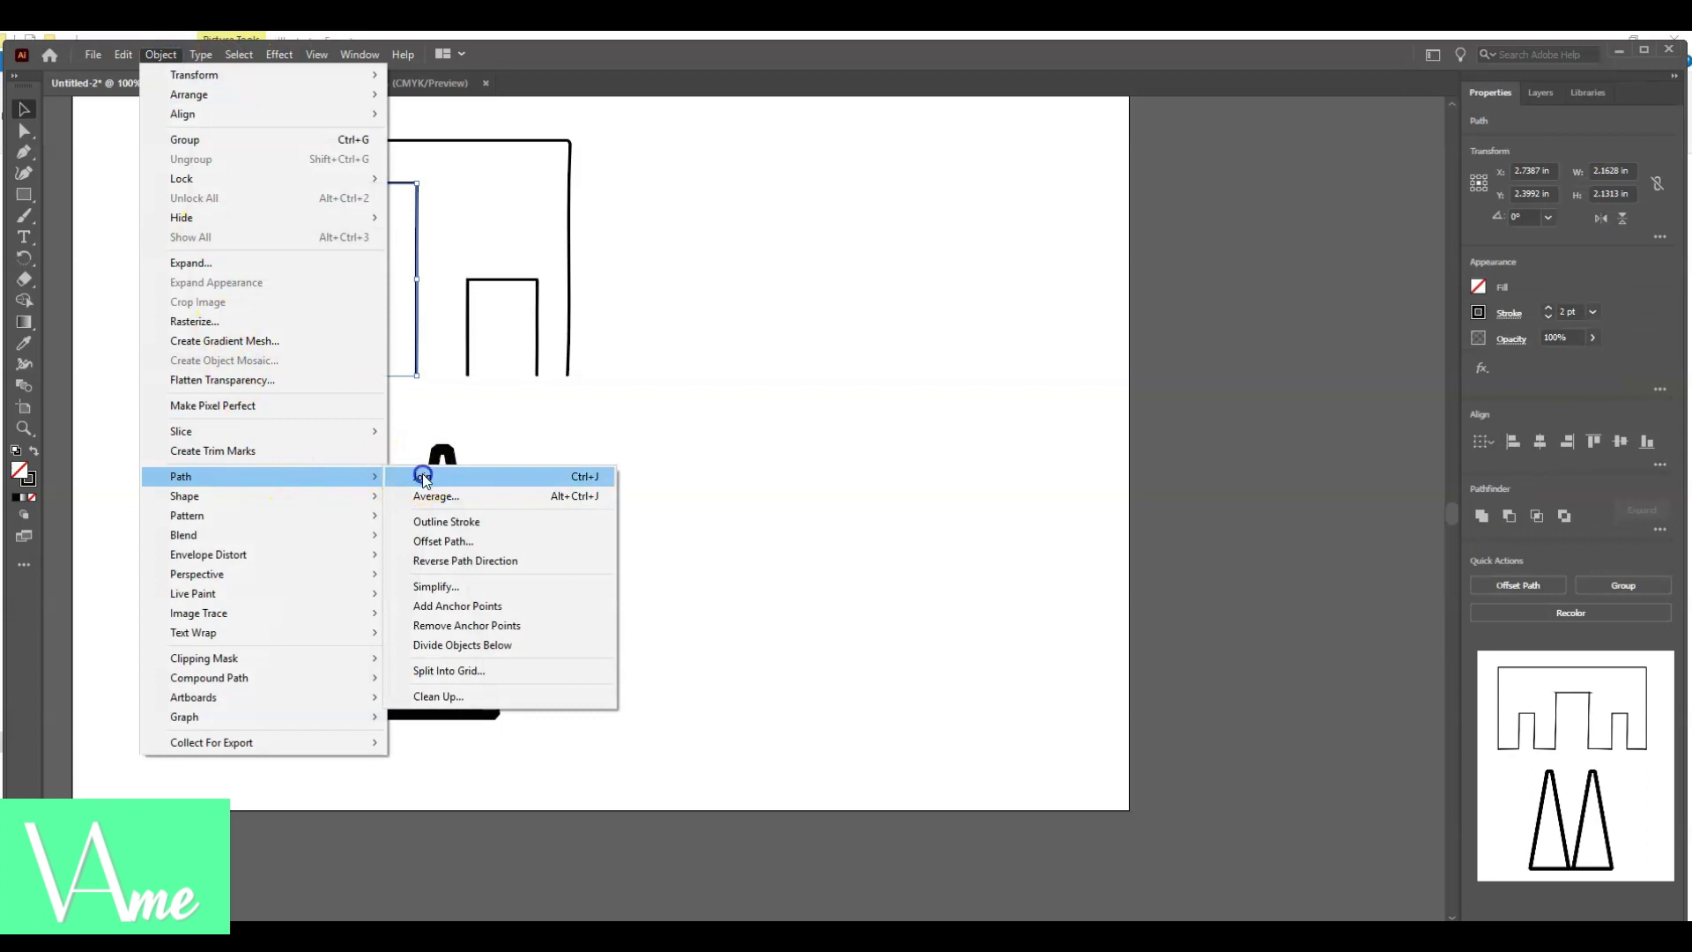
{"action": "left_click", "coordinate": [423, 477]}
{"action": "left_click", "coordinate": [418, 403]}
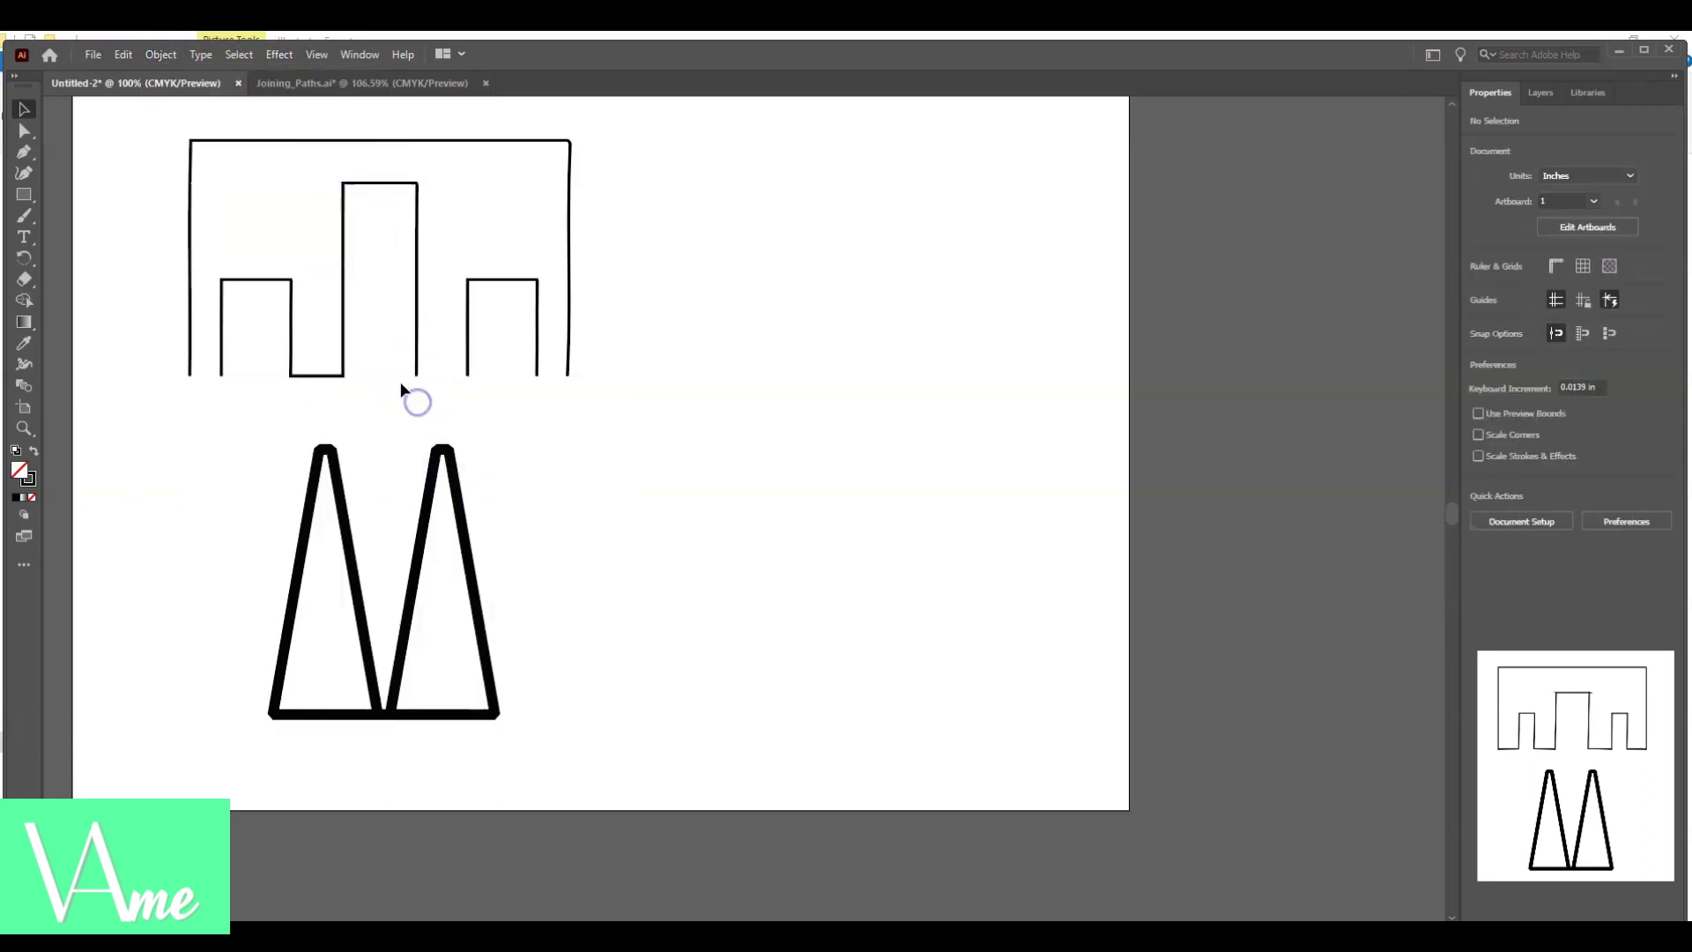
- Join the lower ends of the tall middle arch and the small right arch
{"action": "left_click_drag", "start_coordinate": [470, 396], "coordinate": [471, 397]}
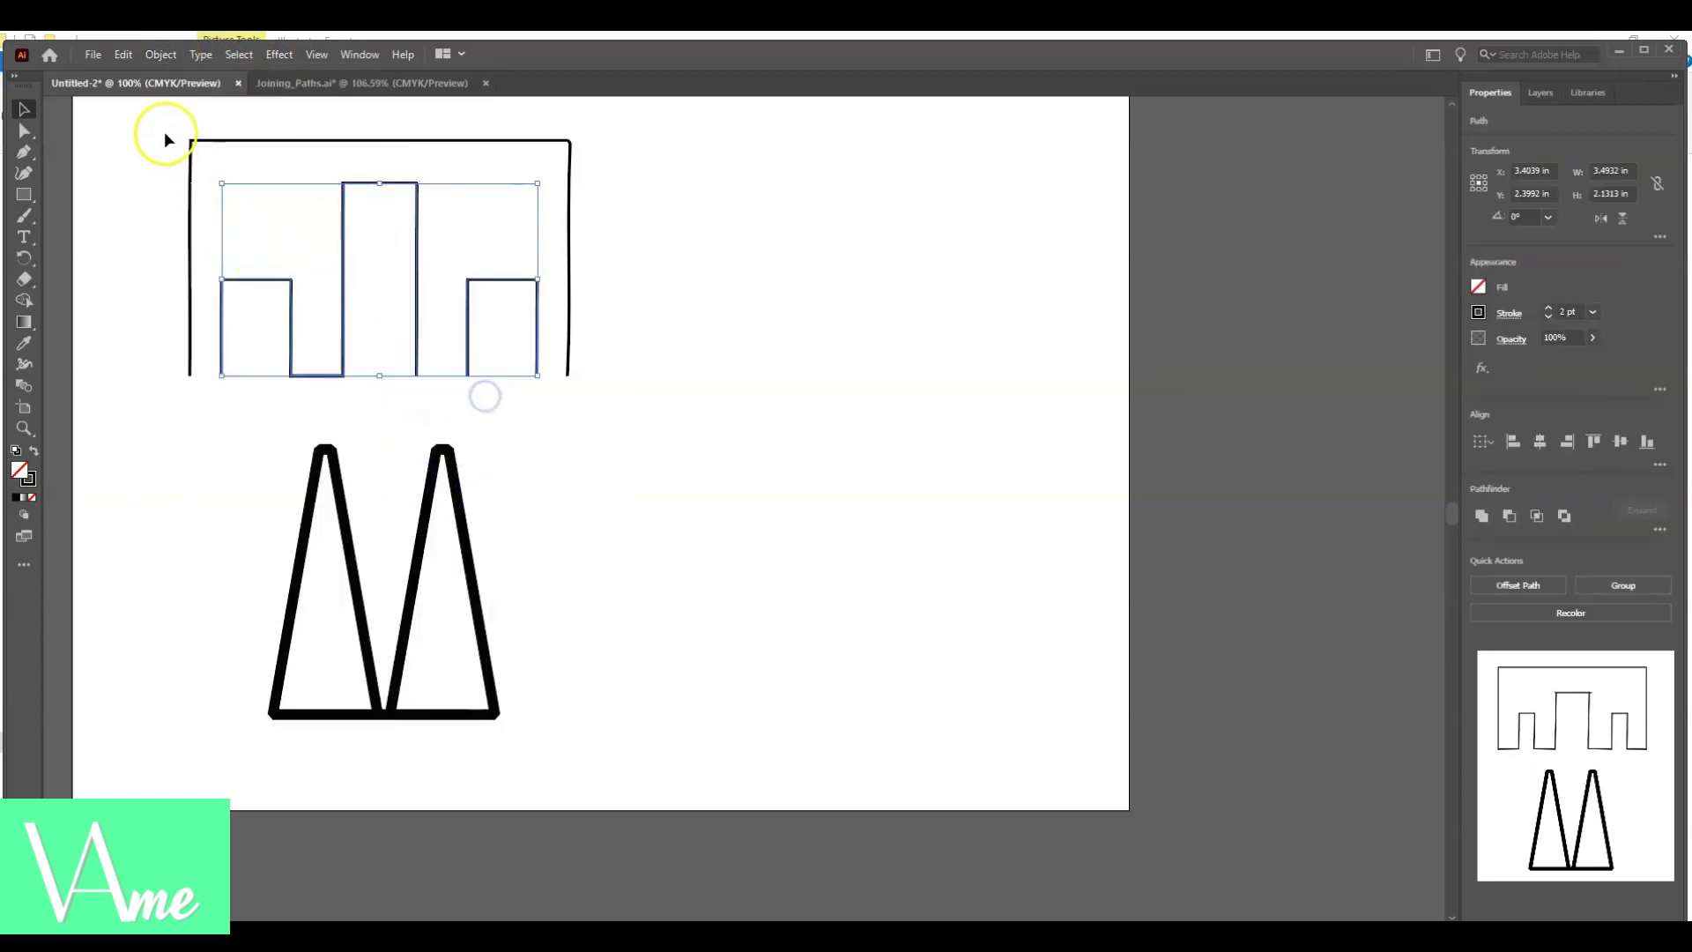
{"action": "left_click", "coordinate": [161, 54]}
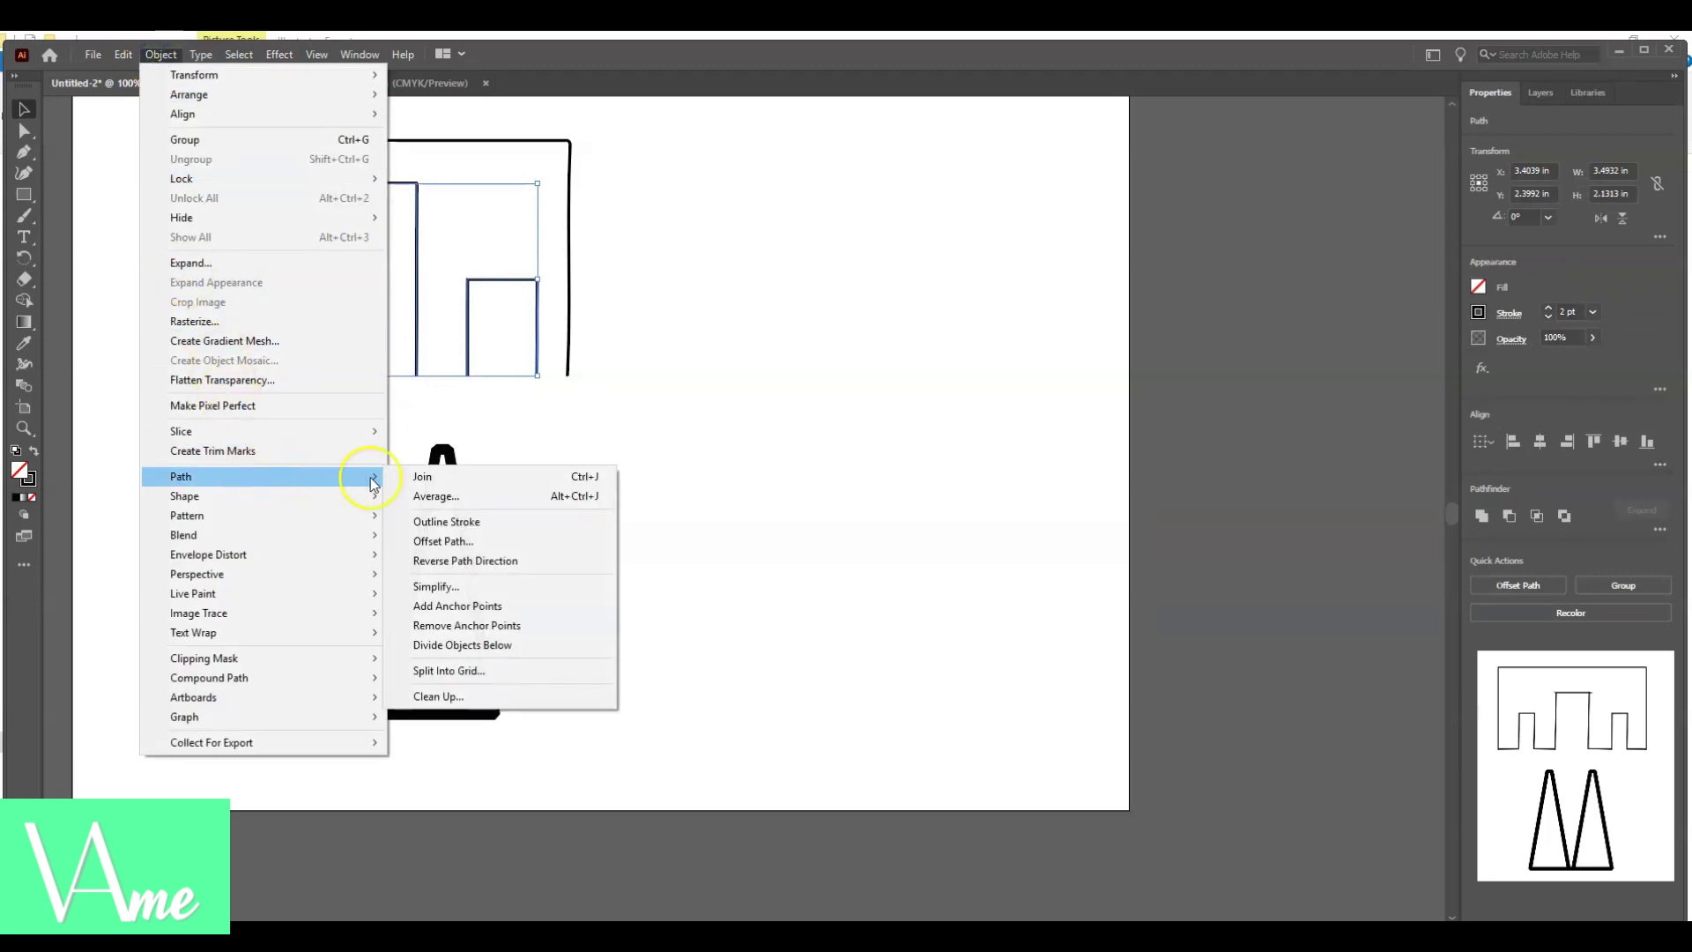
{"action": "left_click", "coordinate": [401, 477]}
{"action": "left_click", "coordinate": [520, 418]}
- Try to join the outer frame to the inner arch path with all their lower ends selected together
{"action": "left_click_drag", "start_coordinate": [587, 348], "coordinate": [171, 391]}
{"action": "left_click", "coordinate": [161, 55]}
{"action": "mouse_move", "coordinate": [273, 479]}
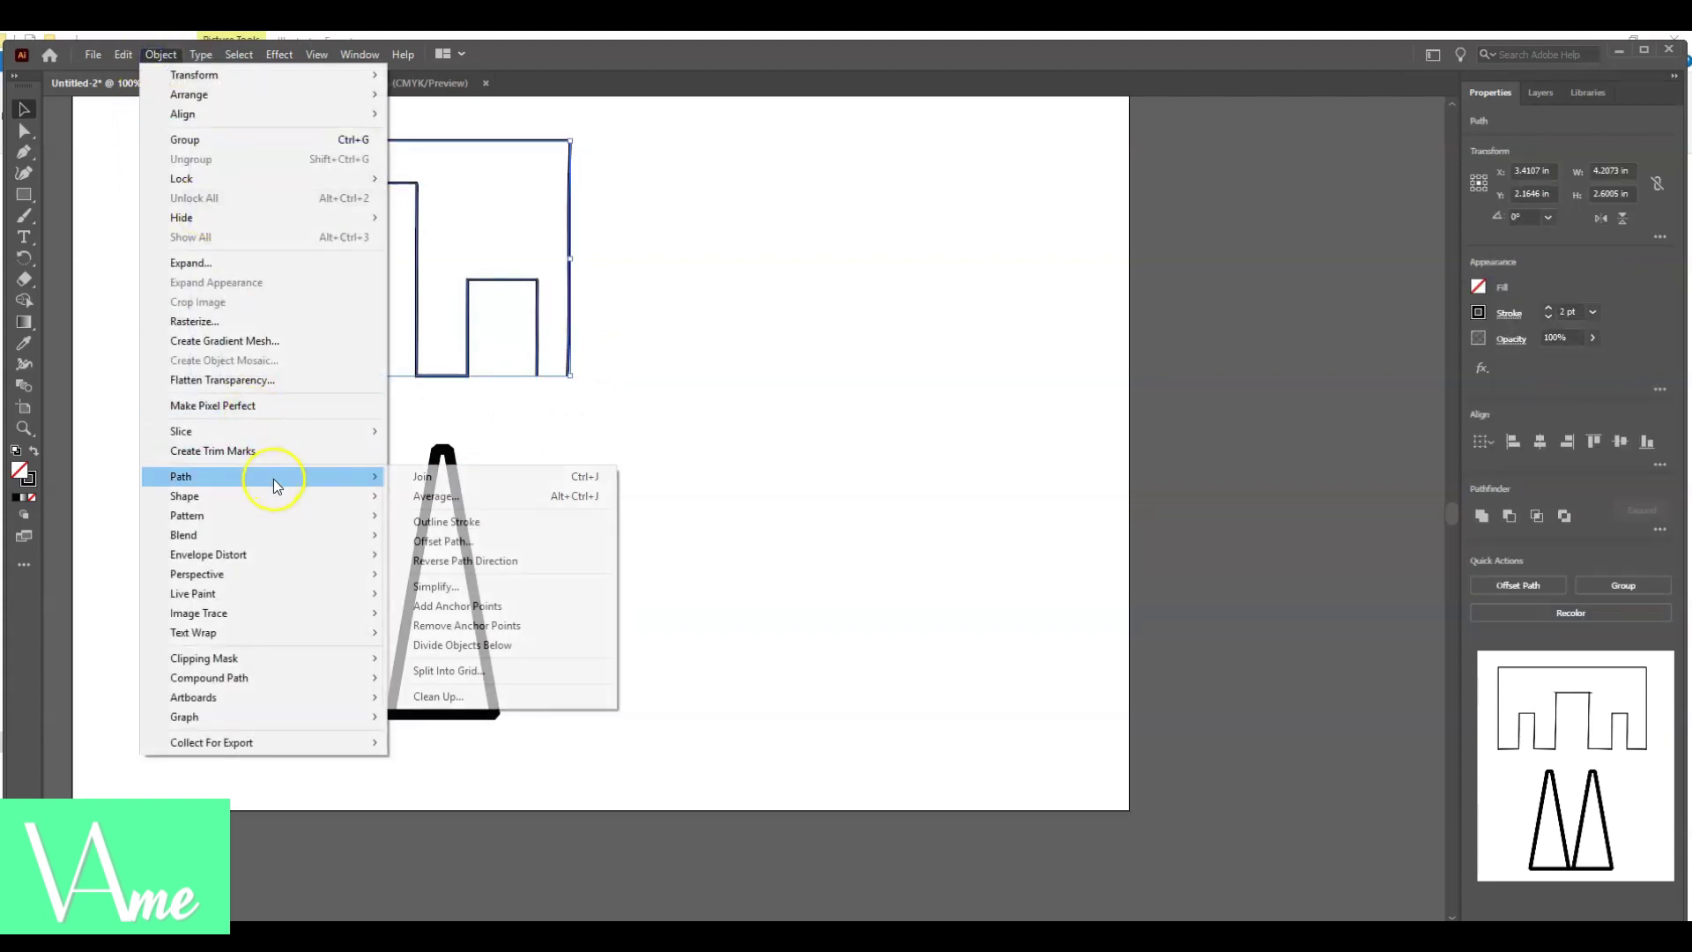
{"action": "left_click", "coordinate": [403, 480]}
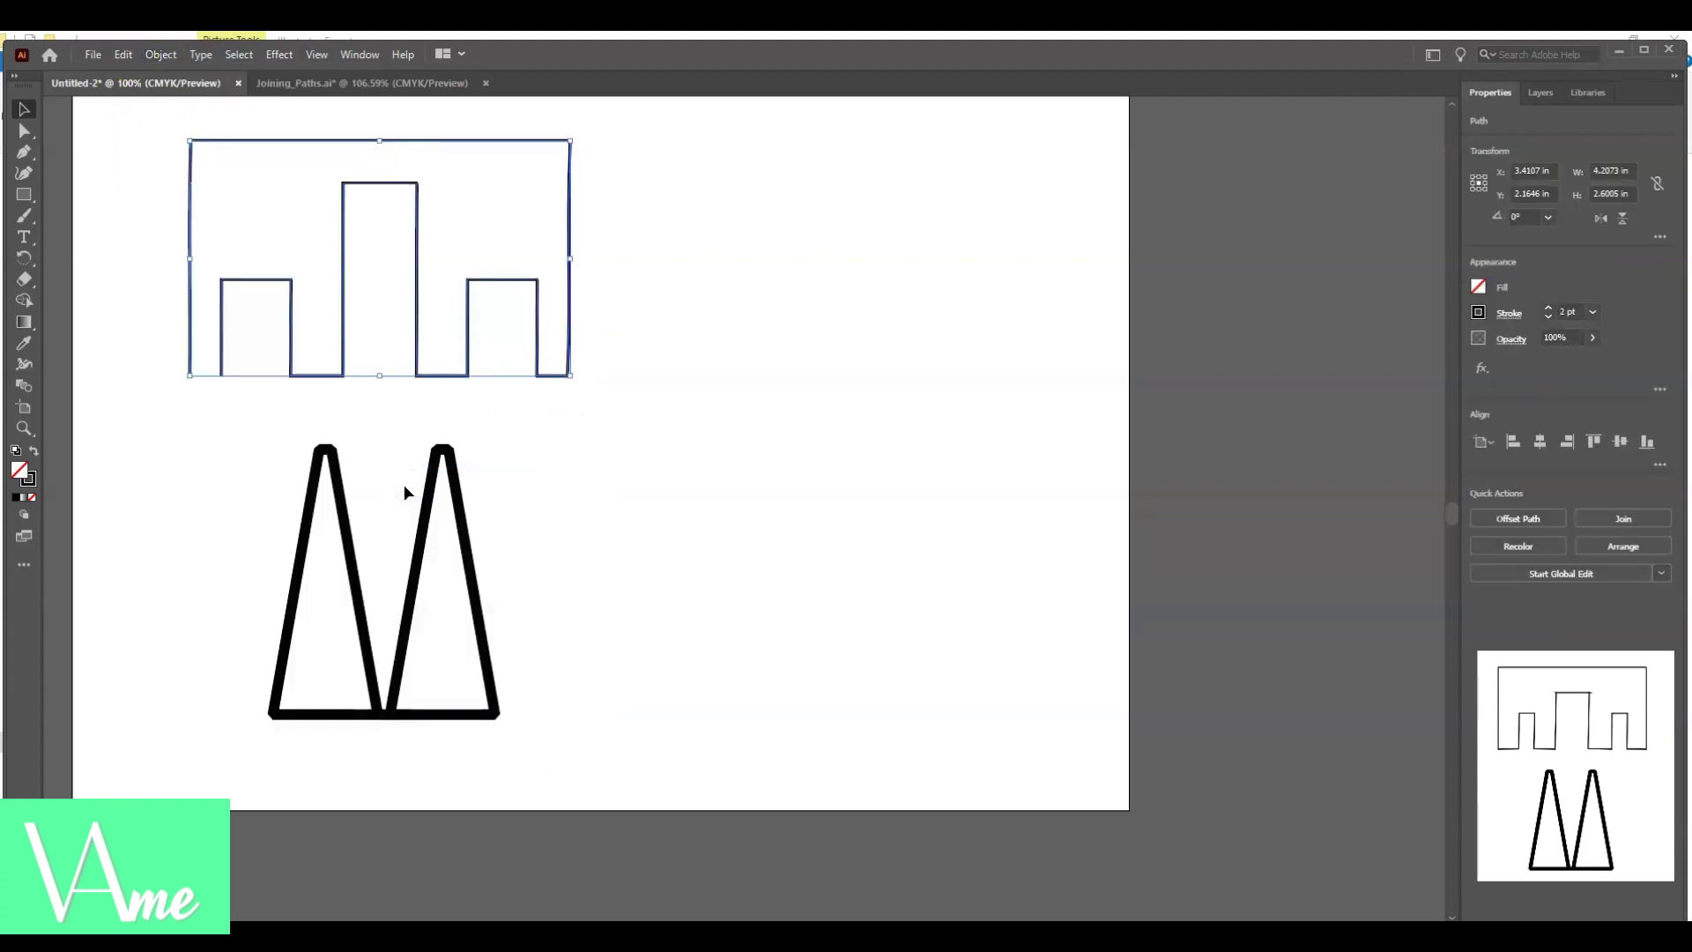
{"action": "left_click", "coordinate": [642, 423]}
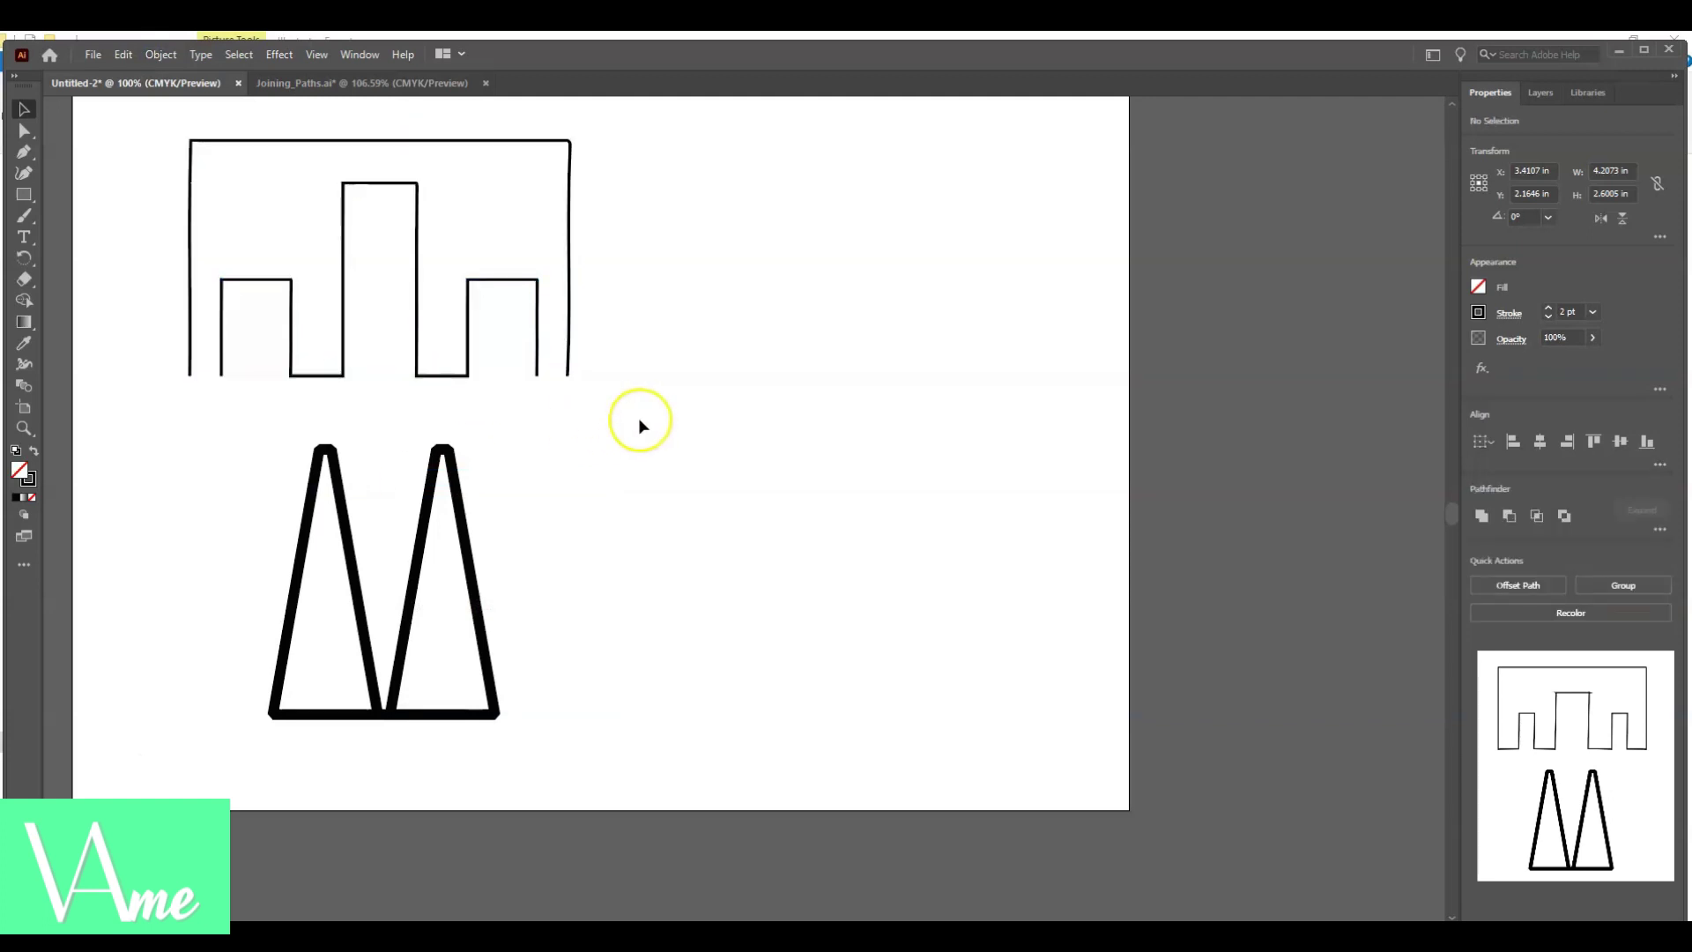
- Join the outer frame's right lower end to the right end of the inner arch path
{"action": "left_click_drag", "start_coordinate": [517, 355], "coordinate": [579, 389]}
{"action": "left_click", "coordinate": [159, 56]}
{"action": "mouse_move", "coordinate": [245, 478]}
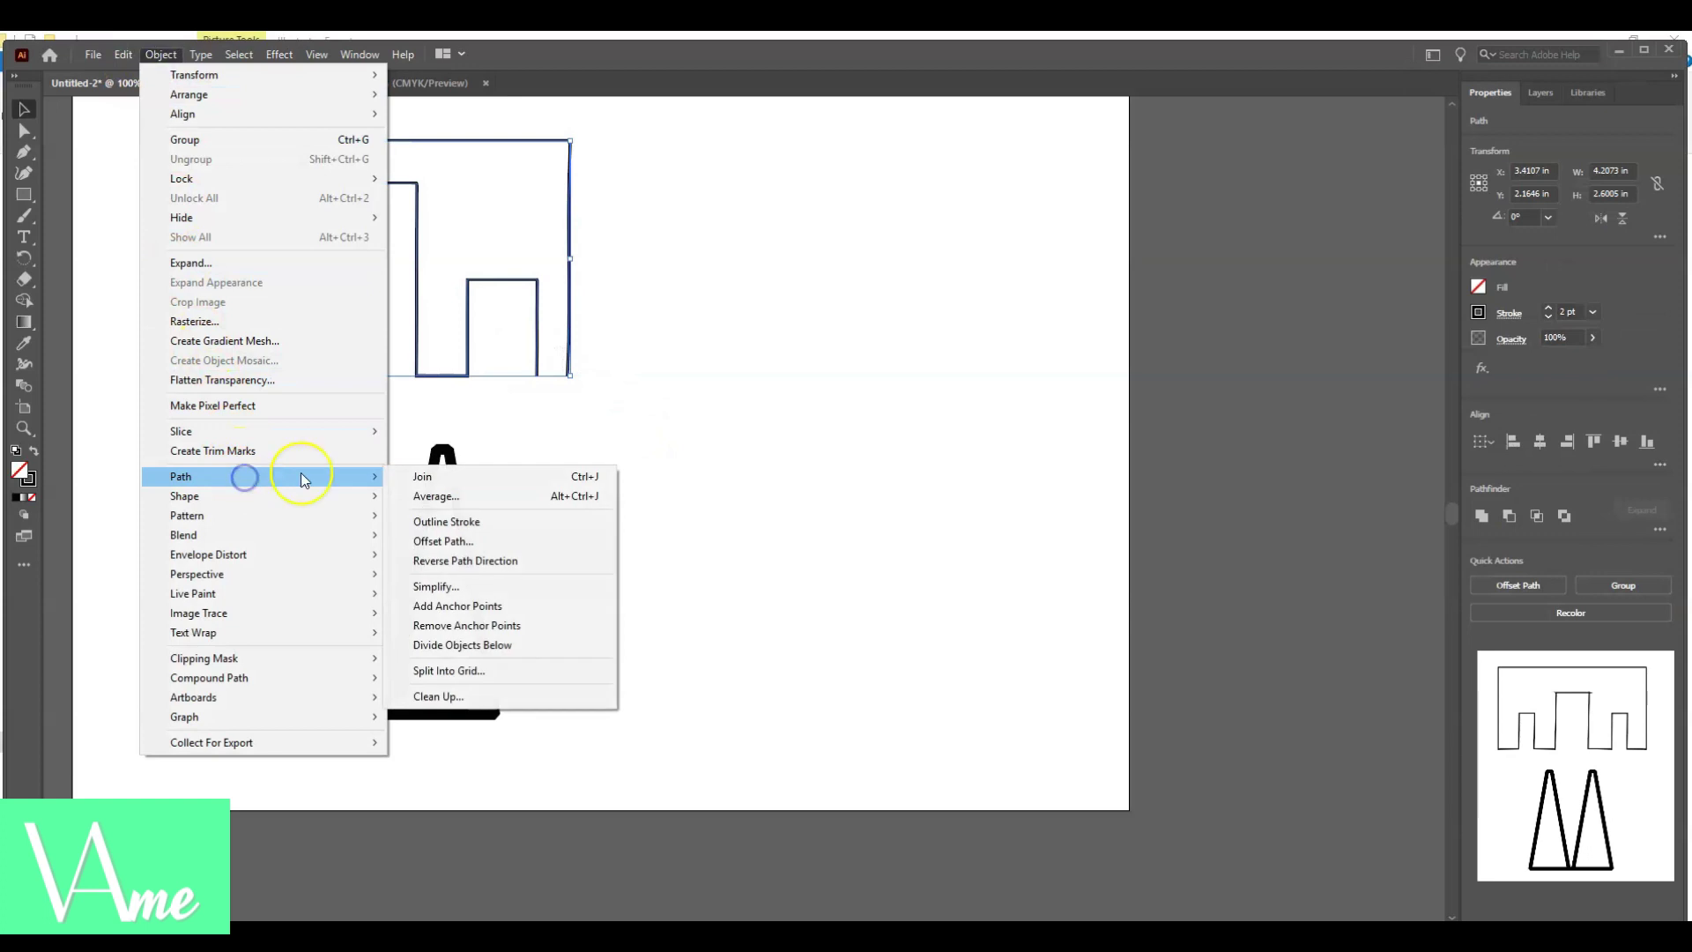
{"action": "left_click", "coordinate": [418, 476]}
{"action": "left_click", "coordinate": [204, 422]}
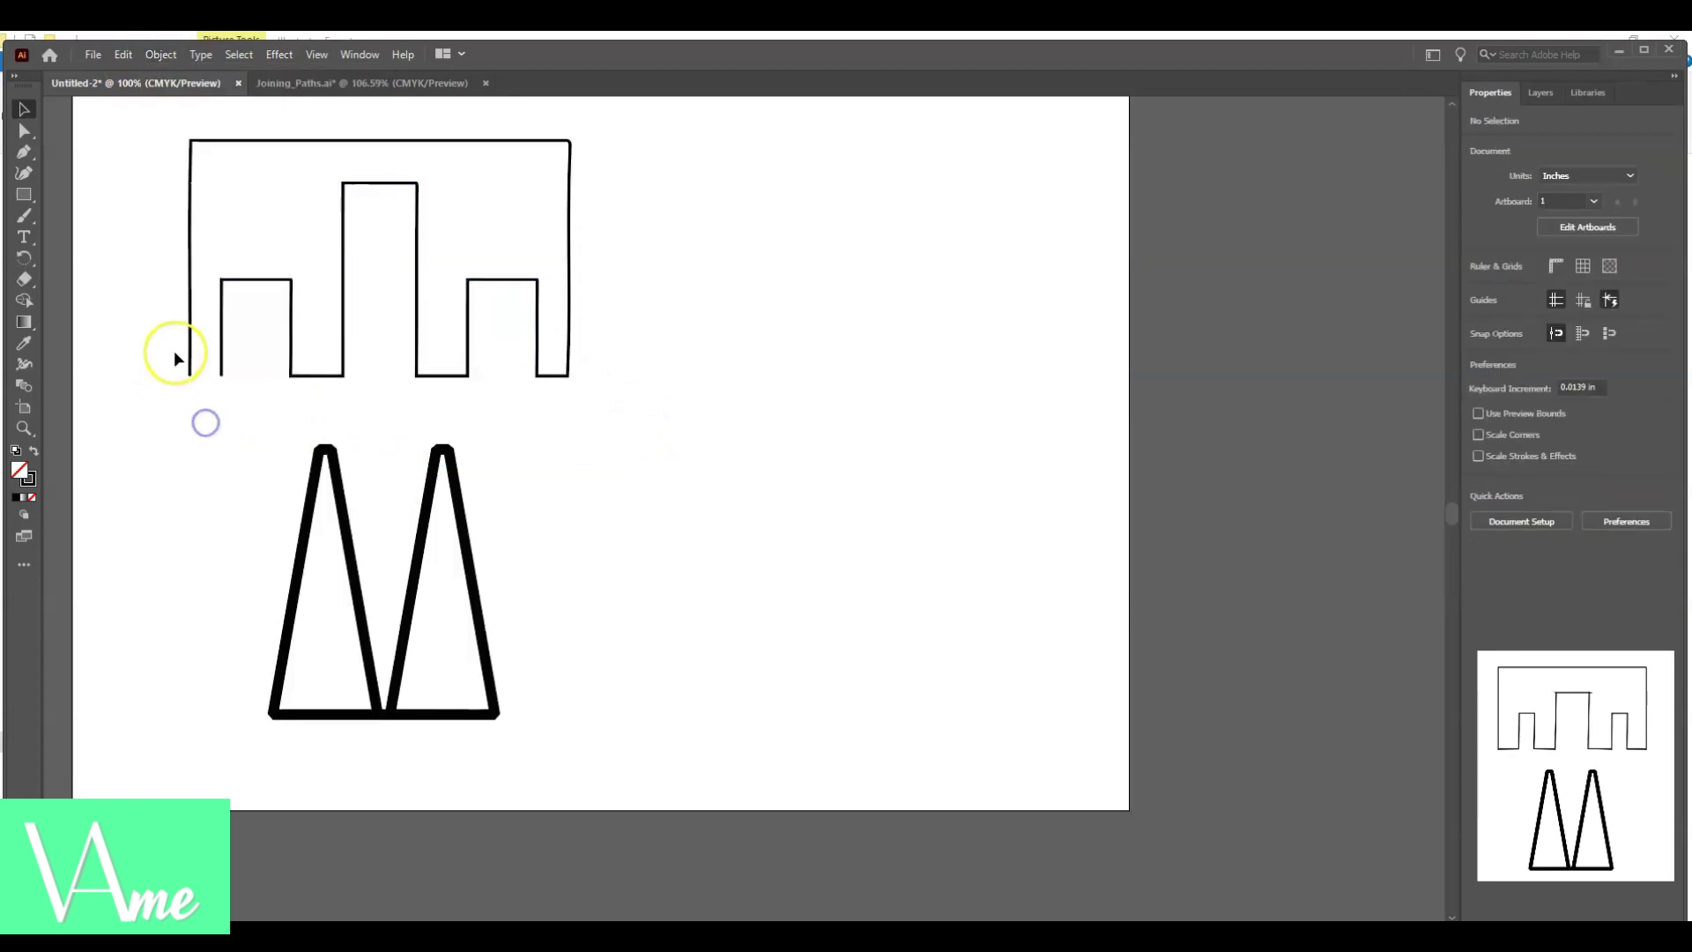
- Join the path's two remaining lower ends on the left into one closed shape and deselect it
{"action": "left_click_drag", "start_coordinate": [228, 388], "coordinate": [231, 386]}
{"action": "left_click", "coordinate": [159, 56]}
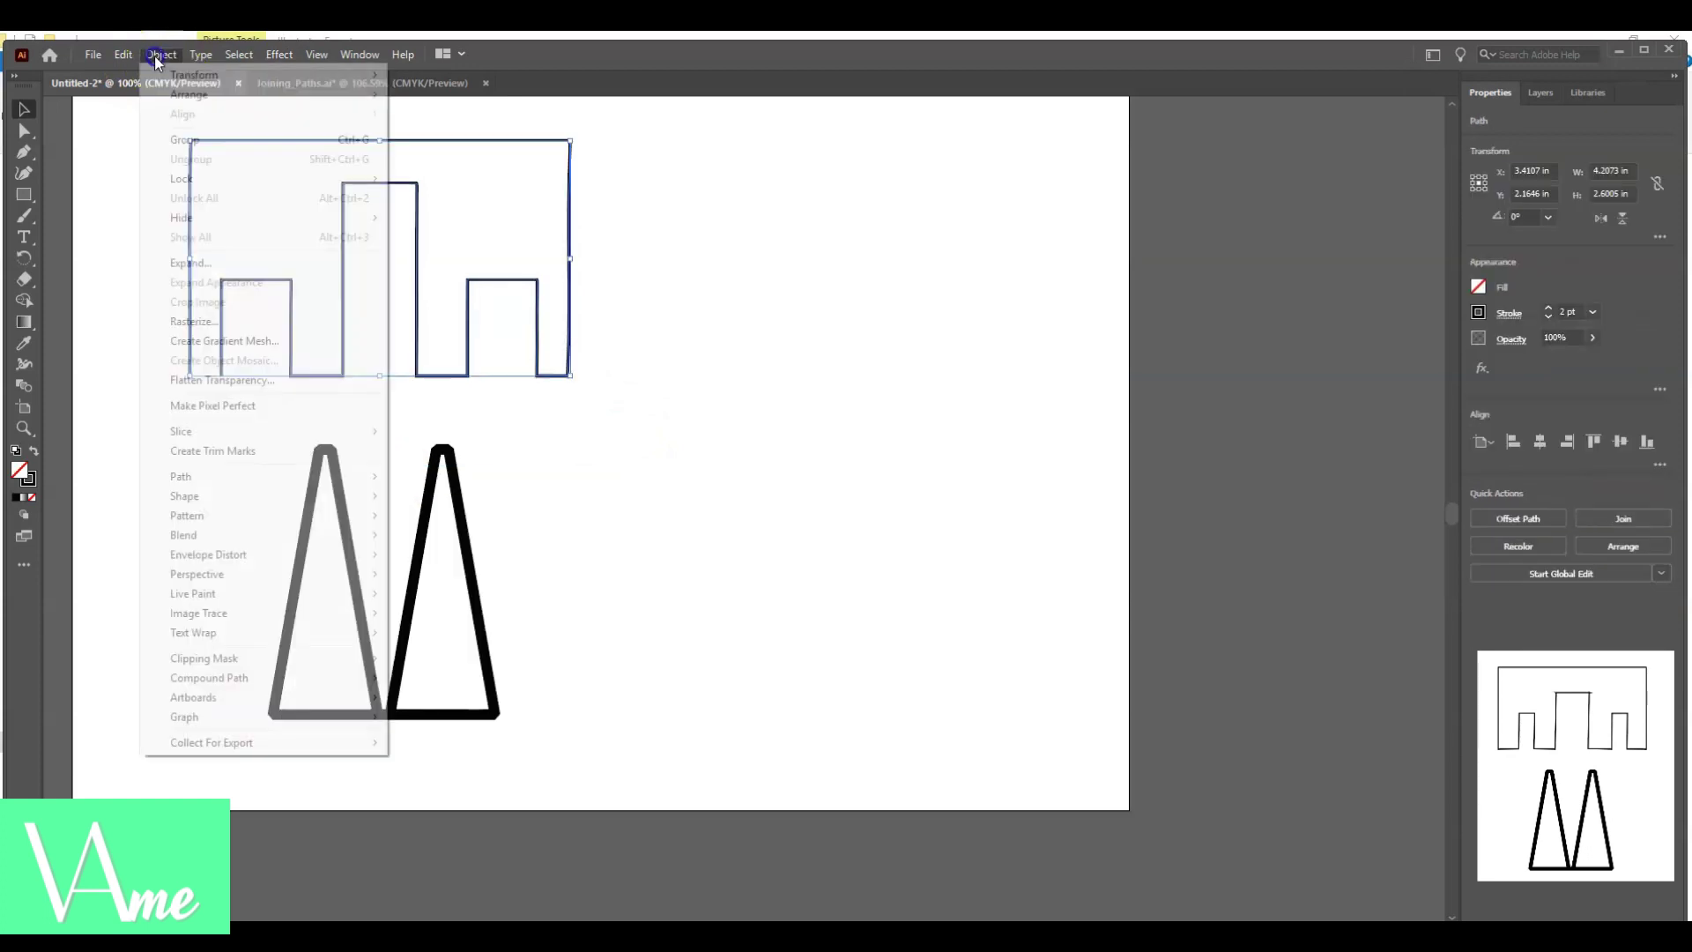
{"action": "mouse_move", "coordinate": [204, 478]}
{"action": "left_click", "coordinate": [397, 476]}
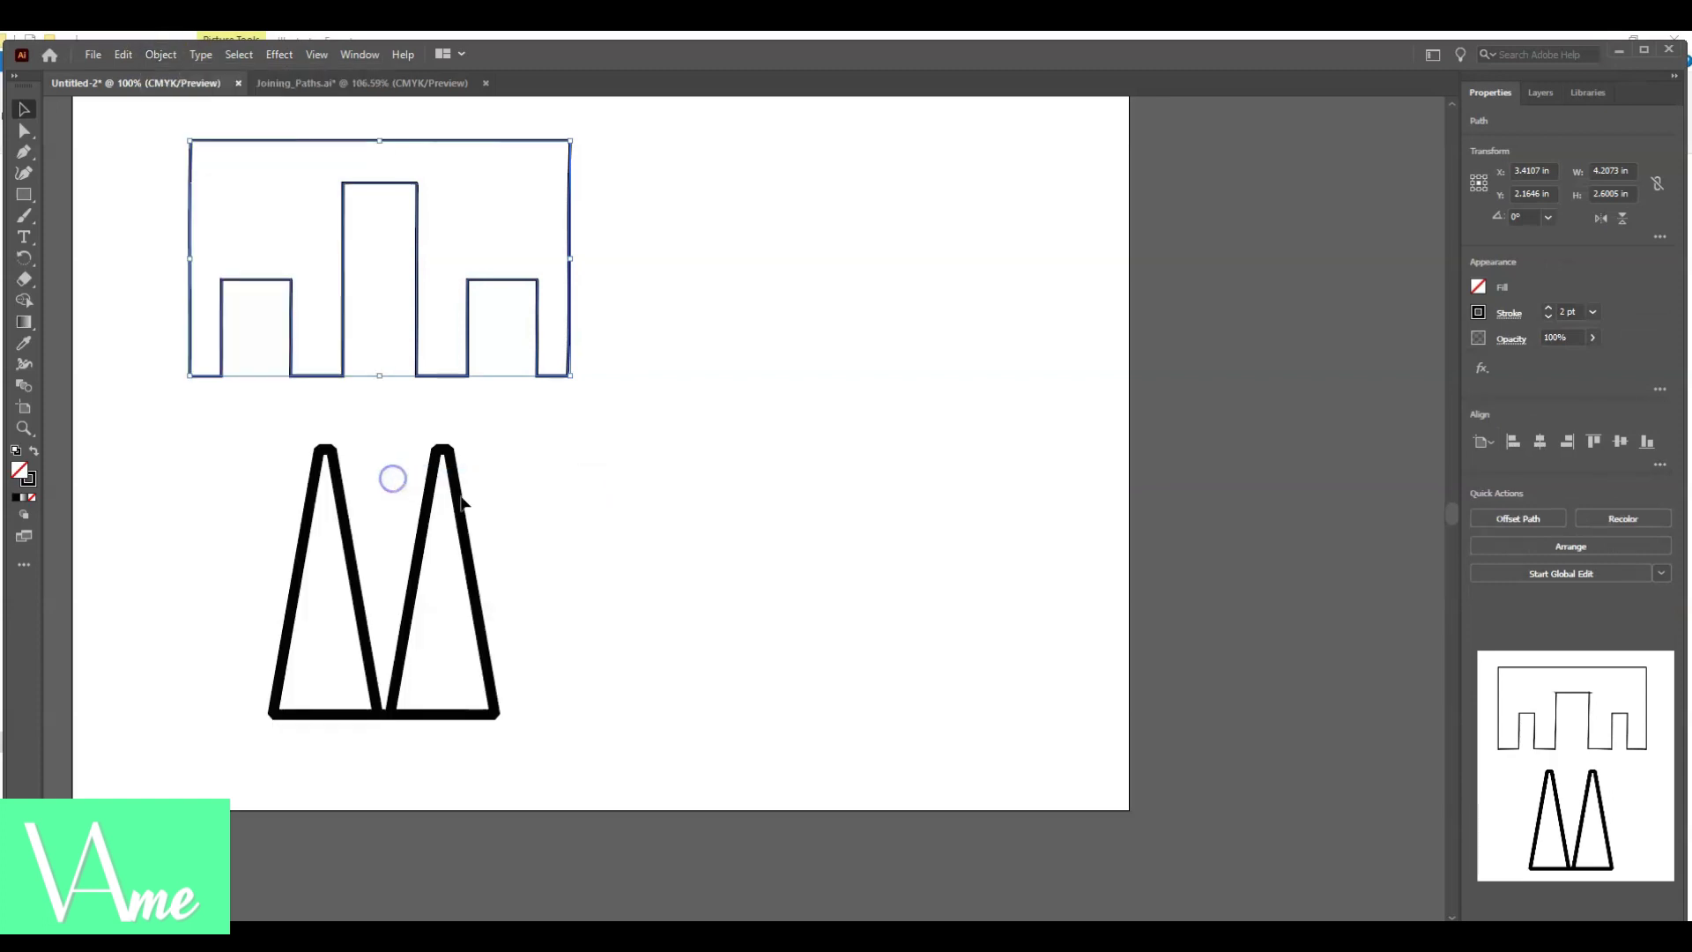
{"action": "left_click", "coordinate": [593, 520]}
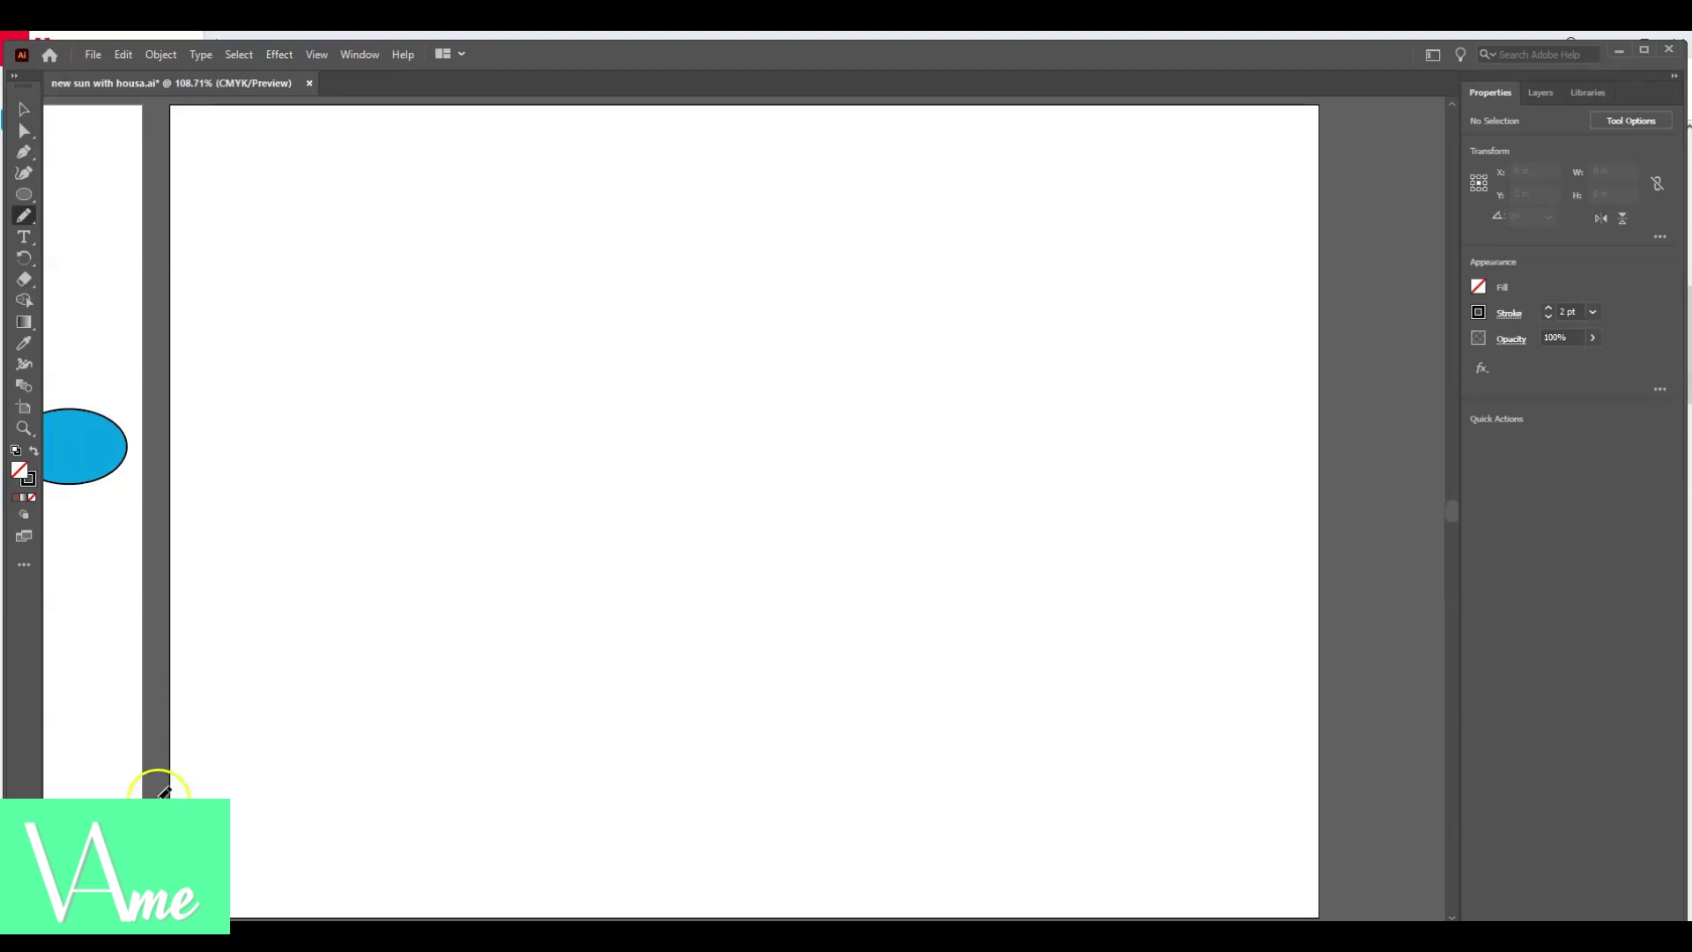
- Prepare the Pencil tool with no fill and a 2 pt black stroke
{"action": "left_click", "coordinate": [1481, 289]}
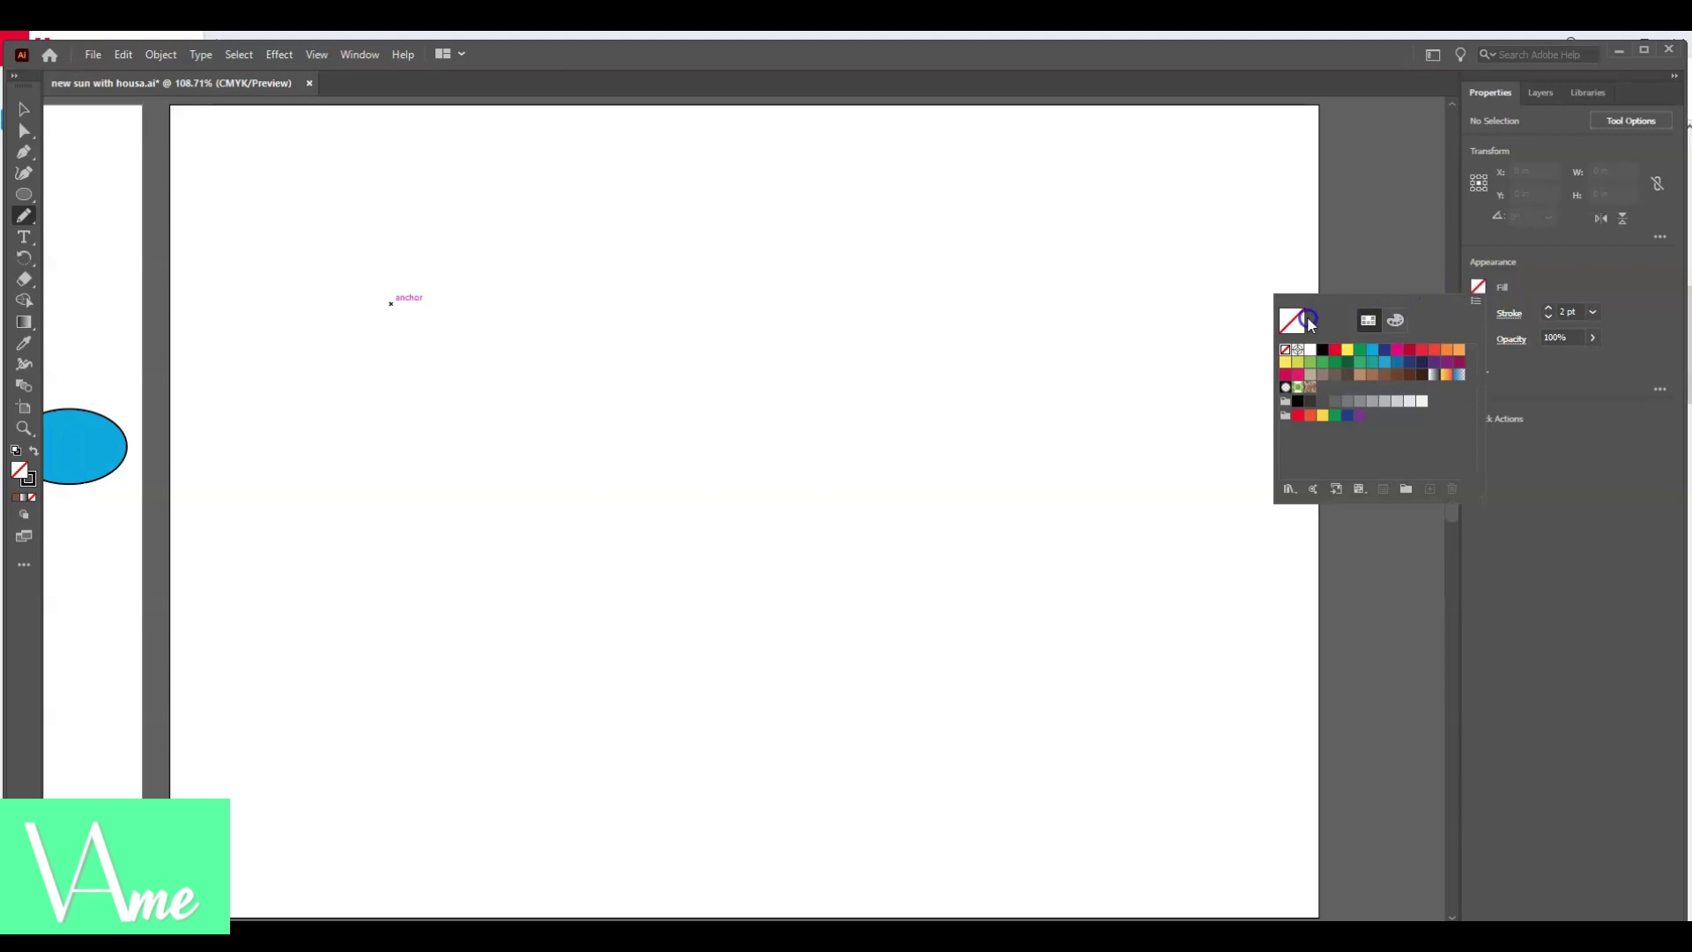
{"action": "left_click", "coordinate": [1499, 312]}
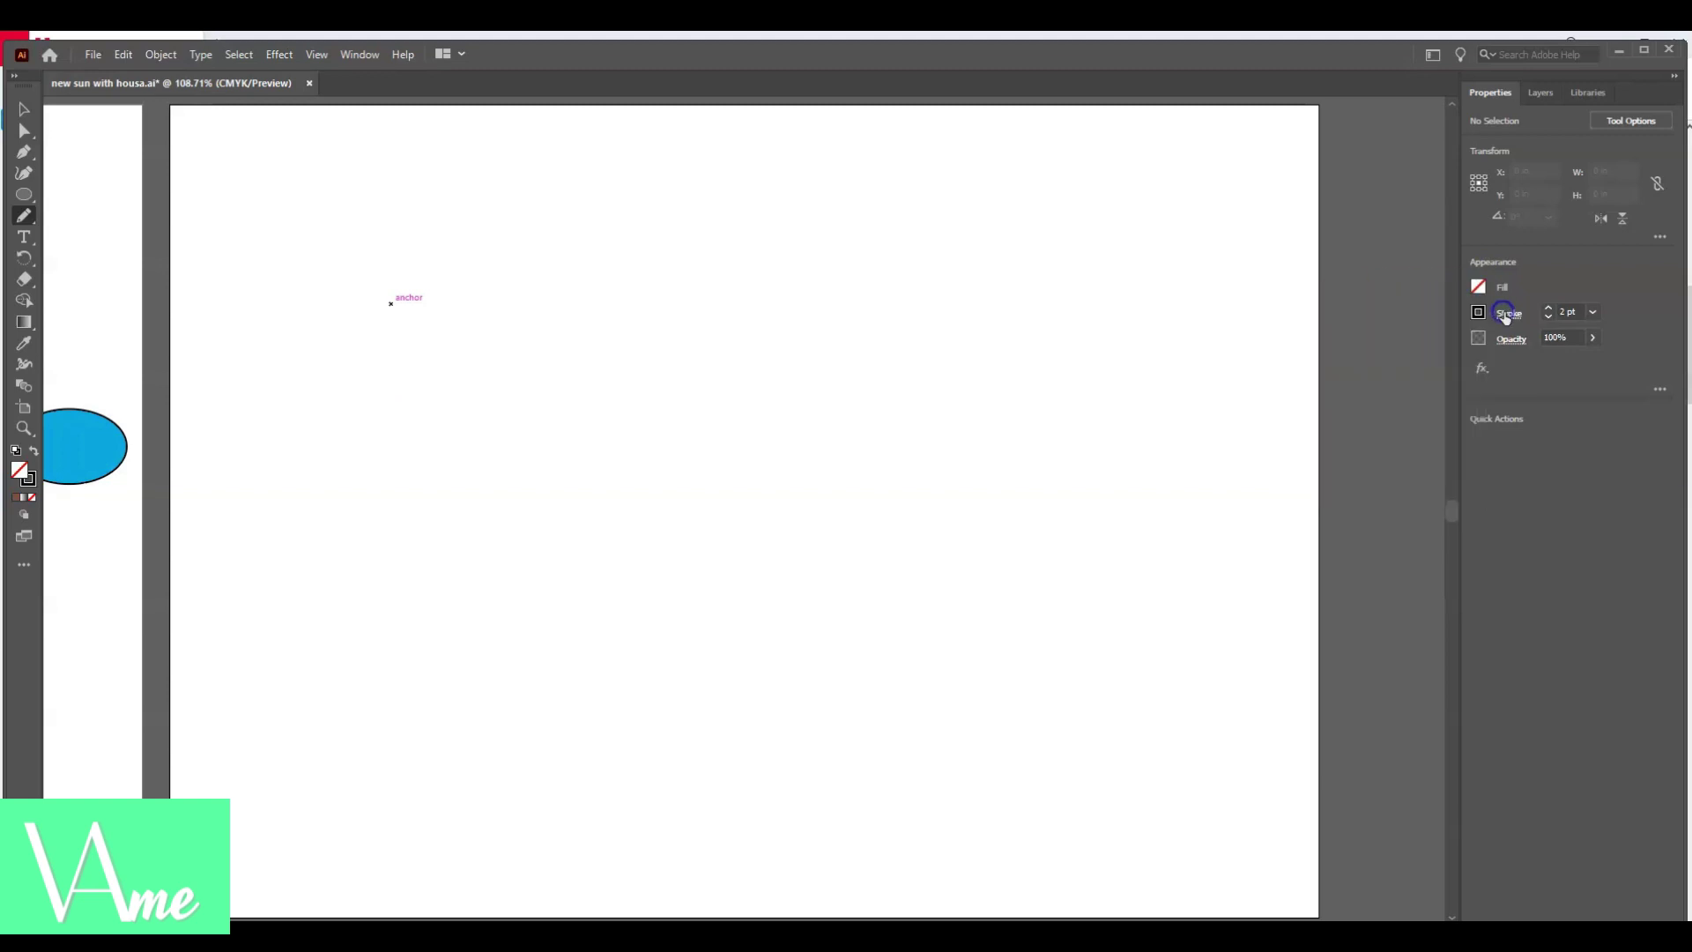
{"action": "left_click", "coordinate": [1498, 311]}
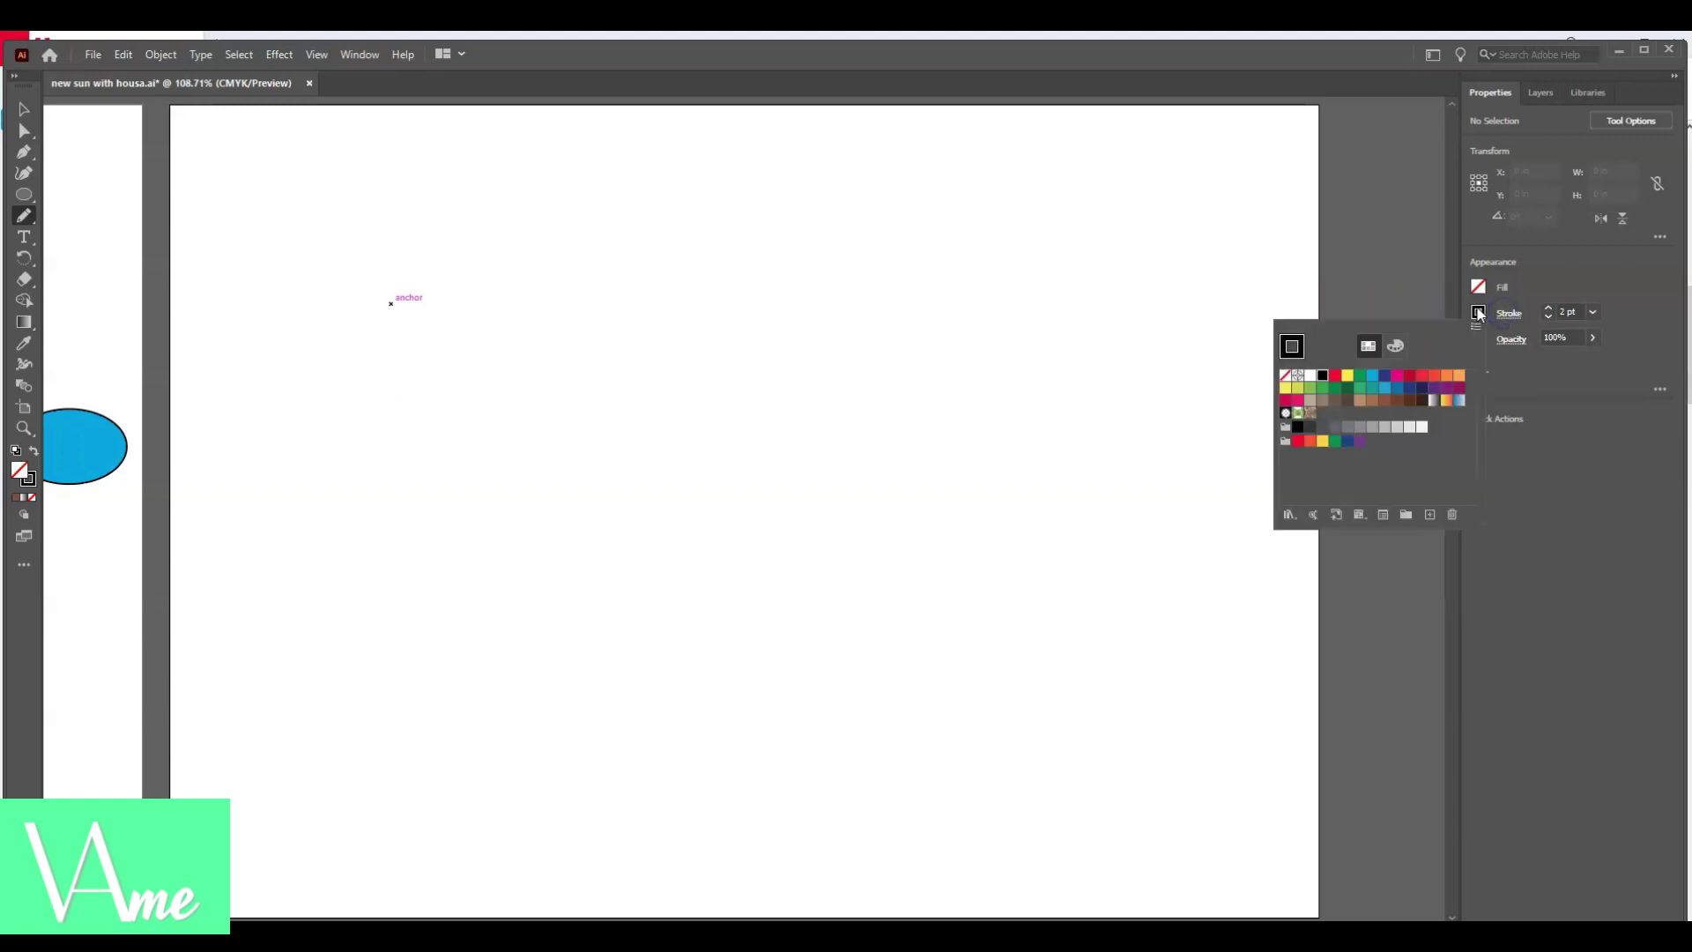
{"action": "left_click", "coordinate": [1595, 314]}
{"action": "left_click", "coordinate": [1595, 313]}
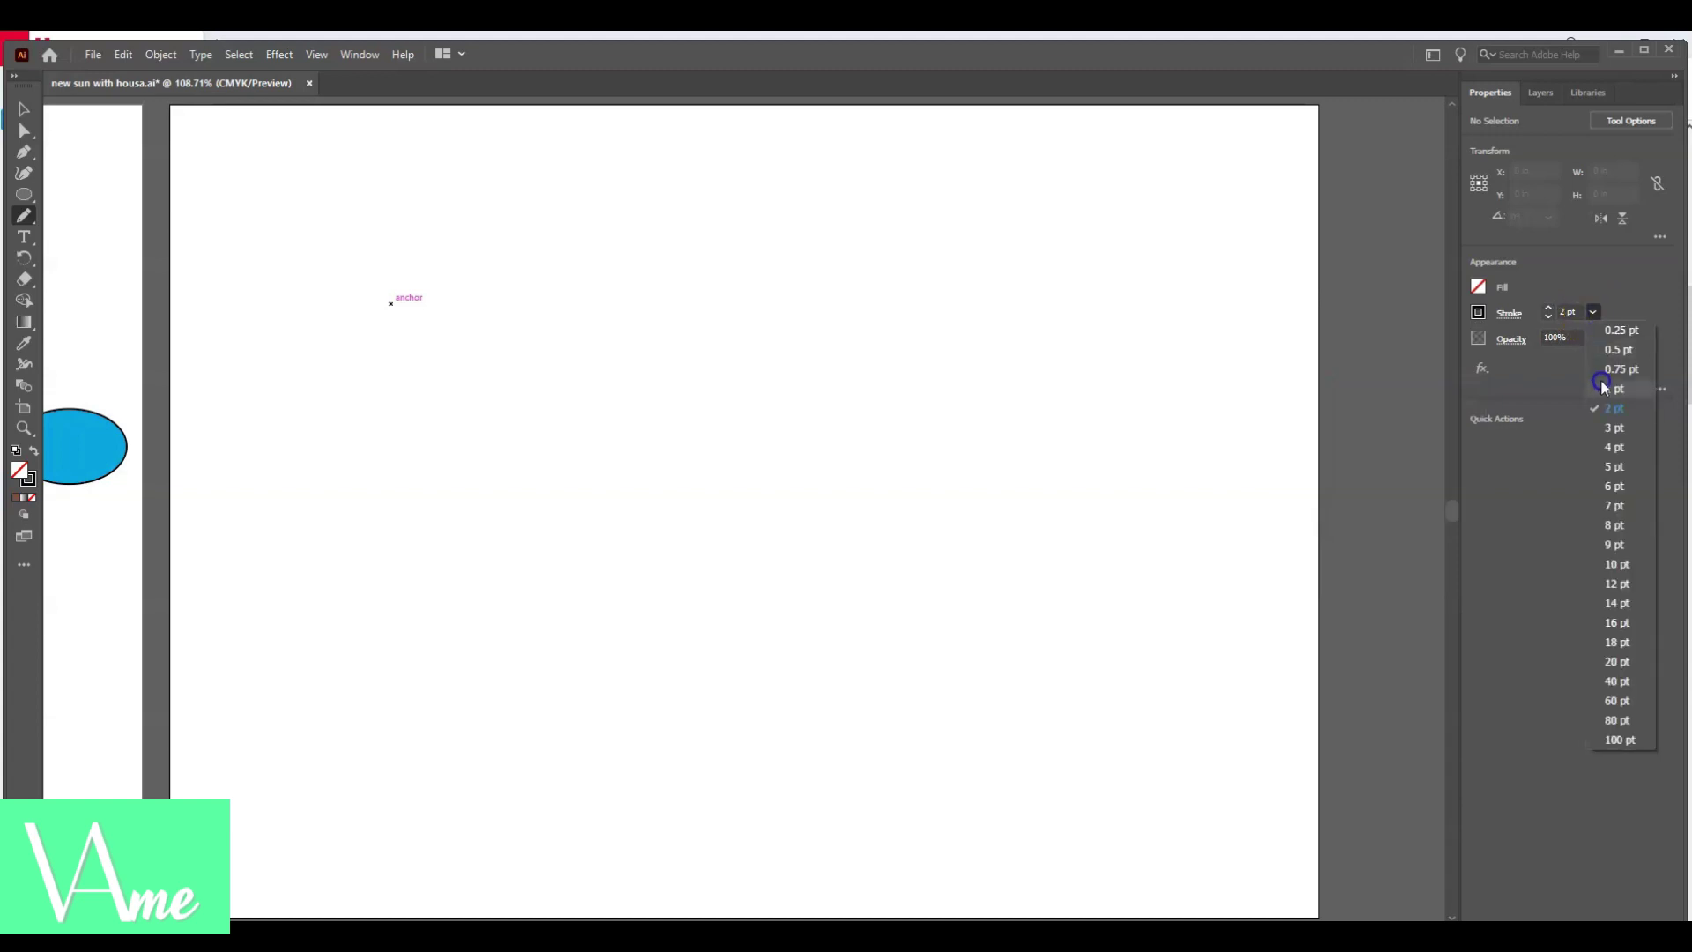
{"action": "left_click", "coordinate": [1612, 408]}
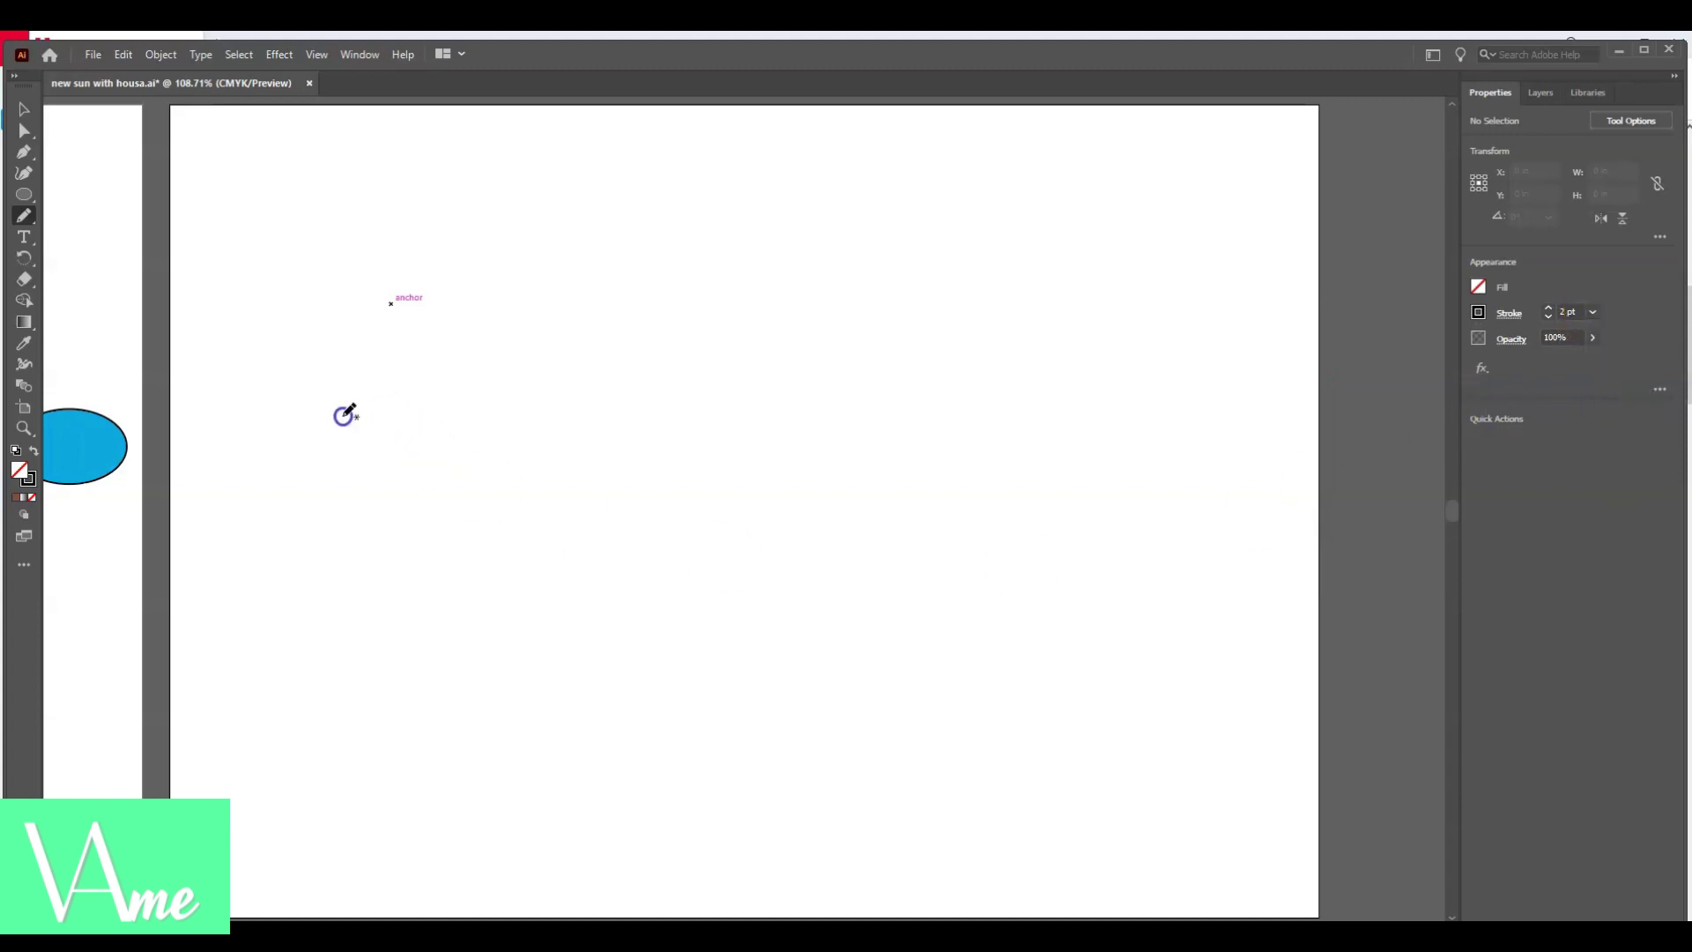
- Sketch a house outline with the Pencil in the artboard's upper left, with a flared roof about 2.4 in wide above the walls
{"action": "mouse_move", "coordinate": [344, 415]}
{"action": "left_mouse_down"}
{"action": "mouse_move", "coordinate": [409, 284]}
{"action": "mouse_move", "coordinate": [545, 286]}
{"action": "left_mouse_up"}
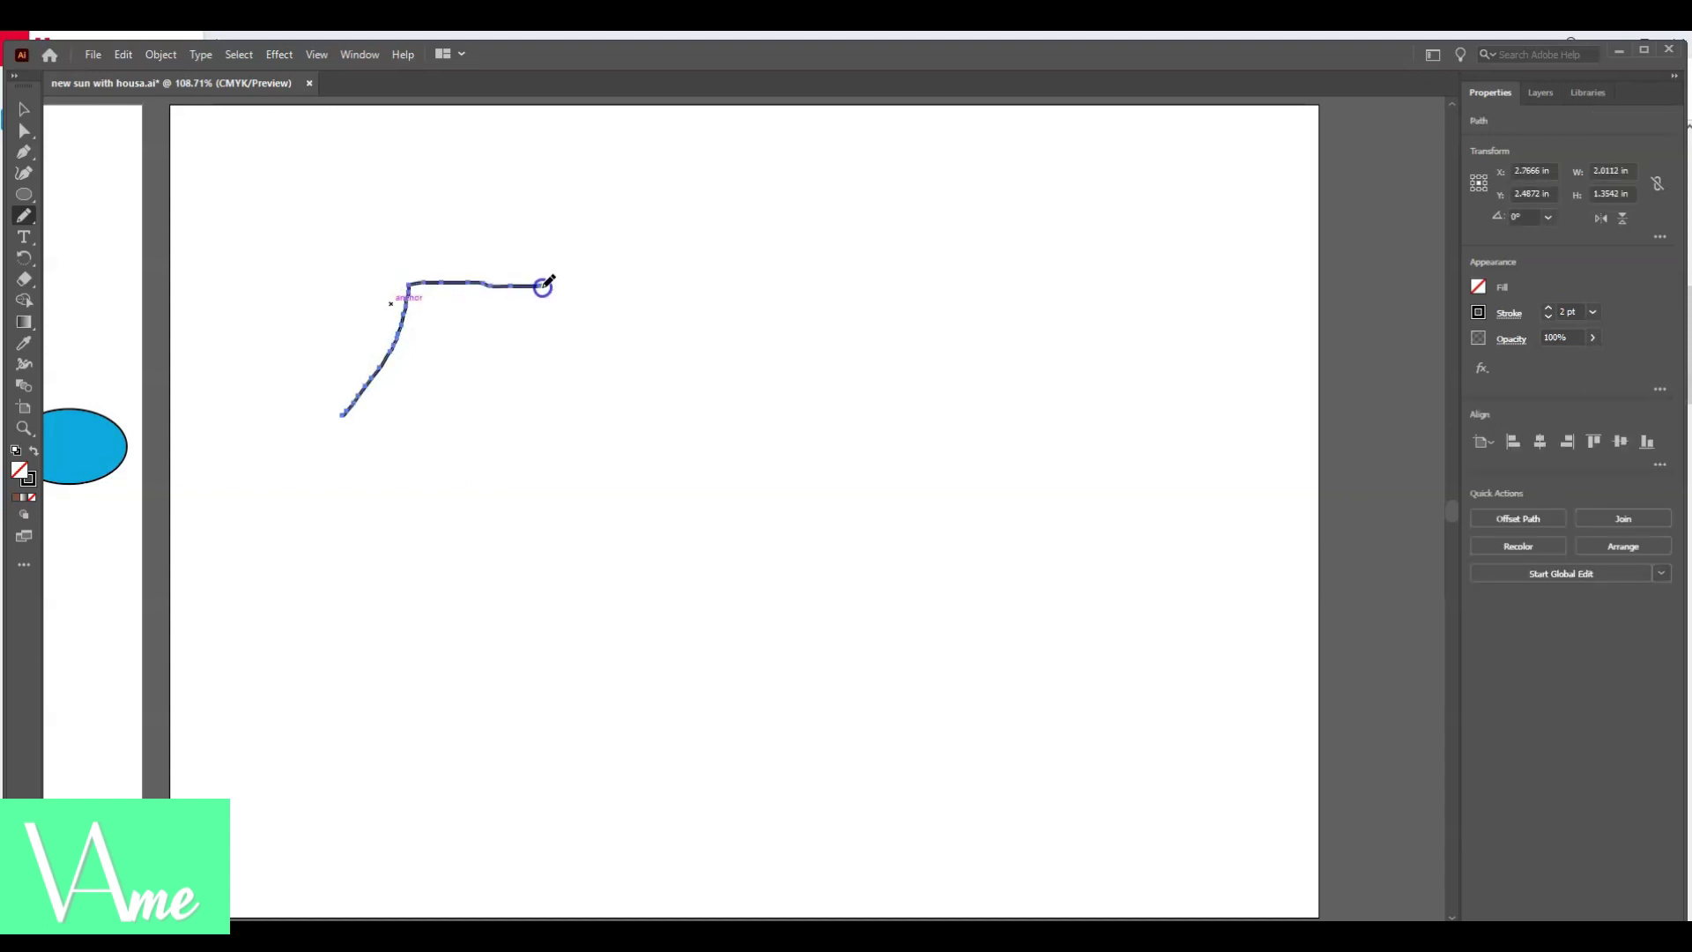
{"action": "left_click_drag", "start_coordinate": [578, 412], "coordinate": [578, 412]}
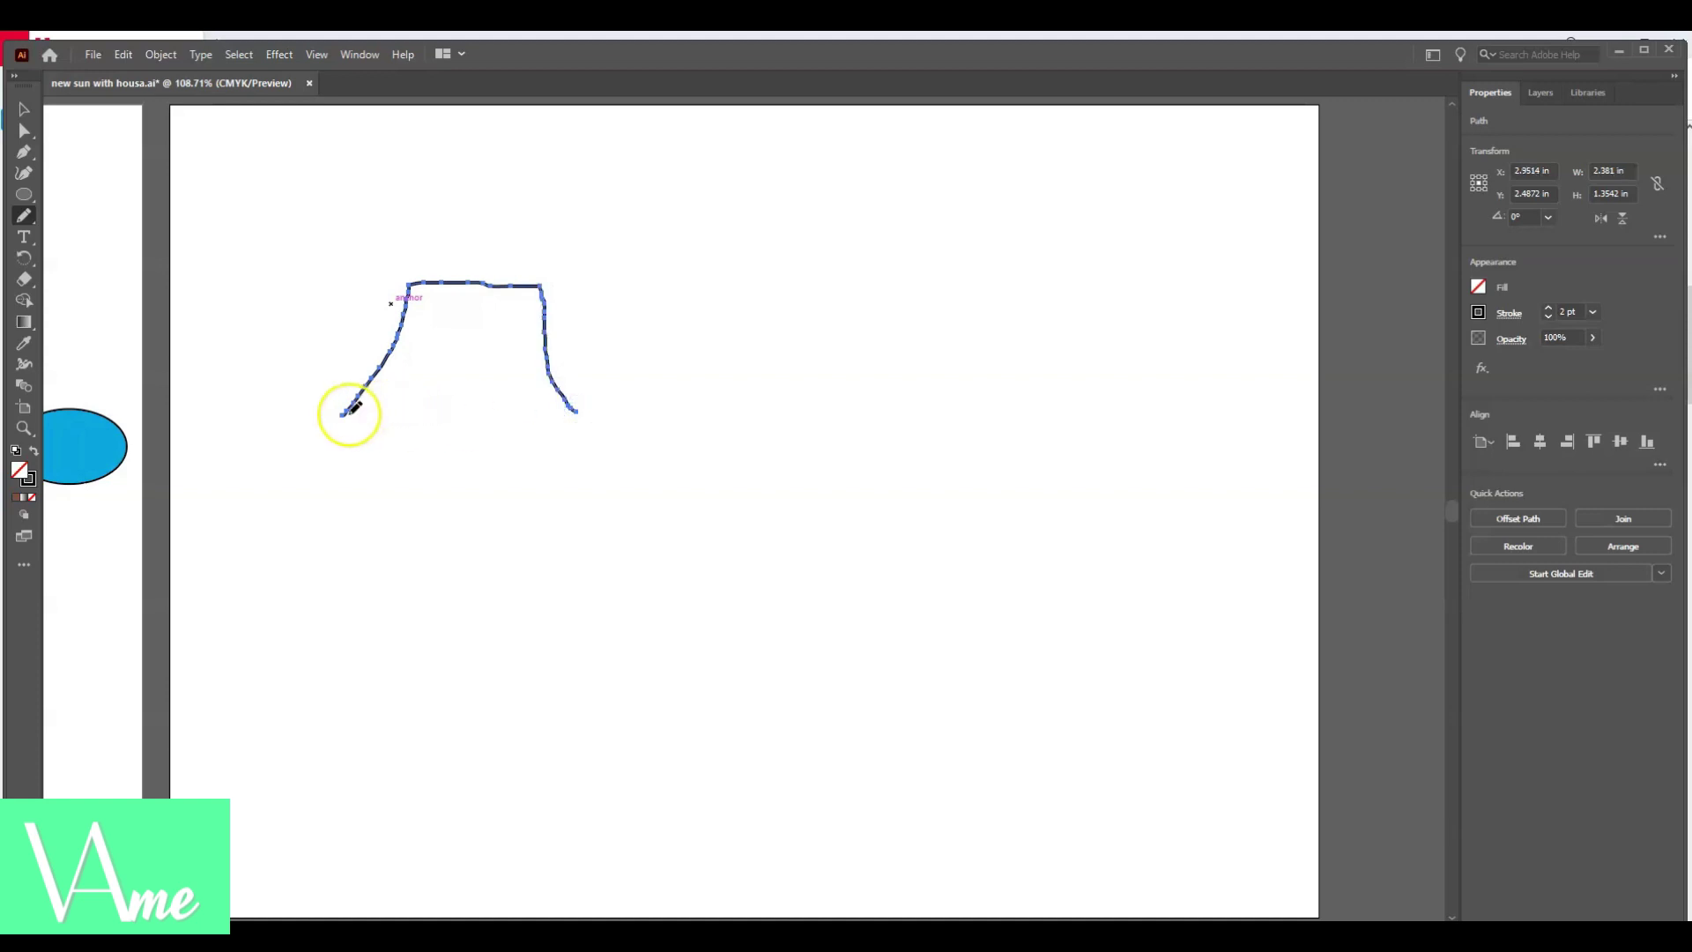
{"action": "left_click_drag", "start_coordinate": [344, 414], "coordinate": [580, 412]}
{"action": "mouse_move", "coordinate": [373, 439]}
{"action": "left_mouse_down"}
{"action": "mouse_move", "coordinate": [357, 537]}
{"action": "mouse_move", "coordinate": [530, 535]}
{"action": "mouse_move", "coordinate": [542, 411]}
{"action": "left_mouse_up"}
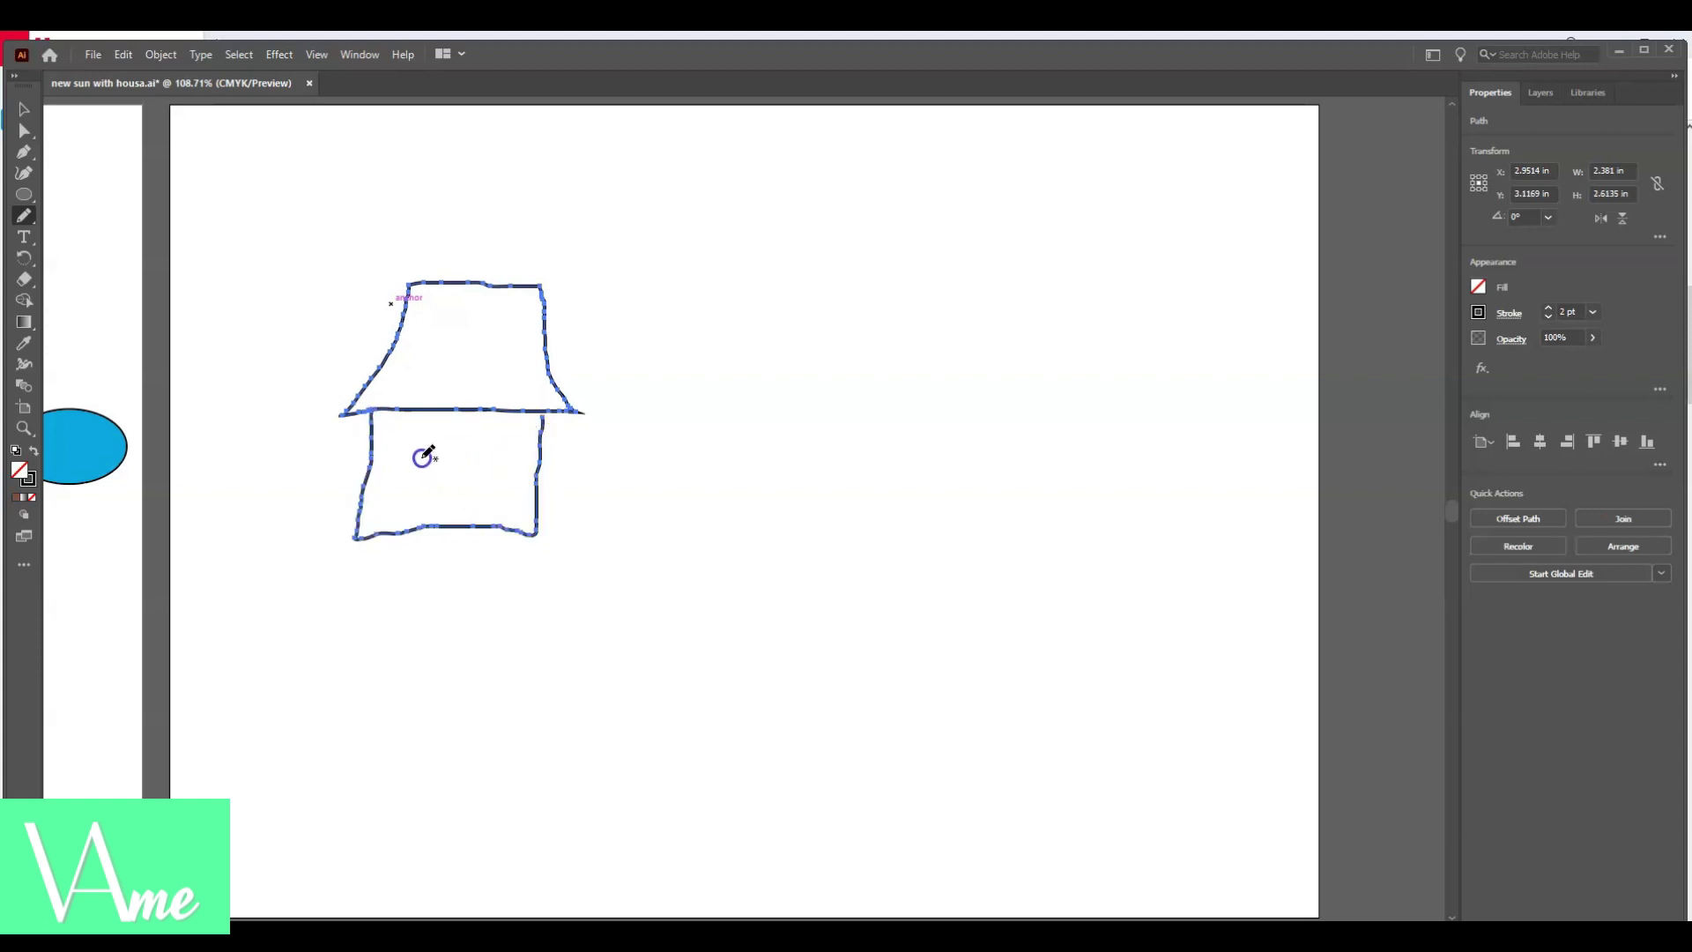
- Sketch a slanted door inside the house walls, undoing the unwanted strokes
{"action": "left_click_drag", "start_coordinate": [395, 532], "coordinate": [401, 483]}
{"action": "mouse_move", "coordinate": [466, 522]}
{"action": "left_mouse_down"}
{"action": "mouse_move", "coordinate": [427, 532]}
{"action": "mouse_move", "coordinate": [420, 498]}
{"action": "mouse_move", "coordinate": [415, 524]}
{"action": "mouse_move", "coordinate": [423, 445]}
{"action": "mouse_move", "coordinate": [465, 436]}
{"action": "mouse_move", "coordinate": [473, 521]}
{"action": "mouse_move", "coordinate": [484, 438]}
{"action": "mouse_move", "coordinate": [428, 515]}
{"action": "left_mouse_up"}
{"action": "key", "text": "ctrl+z"}
{"action": "key", "text": "ctrl+z"}
{"action": "mouse_move", "coordinate": [545, 613]}
{"action": "left_mouse_down"}
{"action": "mouse_move", "coordinate": [582, 725]}
{"action": "mouse_move", "coordinate": [479, 718]}
{"action": "left_mouse_up"}
{"action": "mouse_move", "coordinate": [596, 566]}
{"action": "left_mouse_down"}
{"action": "mouse_move", "coordinate": [458, 612]}
{"action": "mouse_move", "coordinate": [518, 615]}
{"action": "mouse_move", "coordinate": [568, 542]}
{"action": "mouse_move", "coordinate": [599, 757]}
{"action": "left_mouse_up"}
{"action": "key", "text": "ctrl+z"}
{"action": "key", "text": "ctrl+z"}
{"action": "key", "text": "v"}
{"action": "key", "text": "Delete"}
- Sketch a tree below the house with the Pencil, with two curved trunk lines and a cloud-shaped crown
{"action": "left_click", "coordinate": [24, 215]}
{"action": "left_click_drag", "start_coordinate": [589, 844], "coordinate": [559, 734]}
{"action": "left_click_drag", "start_coordinate": [521, 732], "coordinate": [490, 832]}
{"action": "mouse_move", "coordinate": [561, 744]}
{"action": "left_mouse_down"}
{"action": "mouse_move", "coordinate": [598, 700]}
{"action": "mouse_move", "coordinate": [504, 631]}
{"action": "mouse_move", "coordinate": [481, 715]}
{"action": "mouse_move", "coordinate": [607, 717]}
{"action": "mouse_move", "coordinate": [550, 645]}
{"action": "mouse_move", "coordinate": [485, 690]}
{"action": "mouse_move", "coordinate": [521, 729]}
{"action": "left_mouse_up"}
{"action": "key", "text": "ctrl+z"}
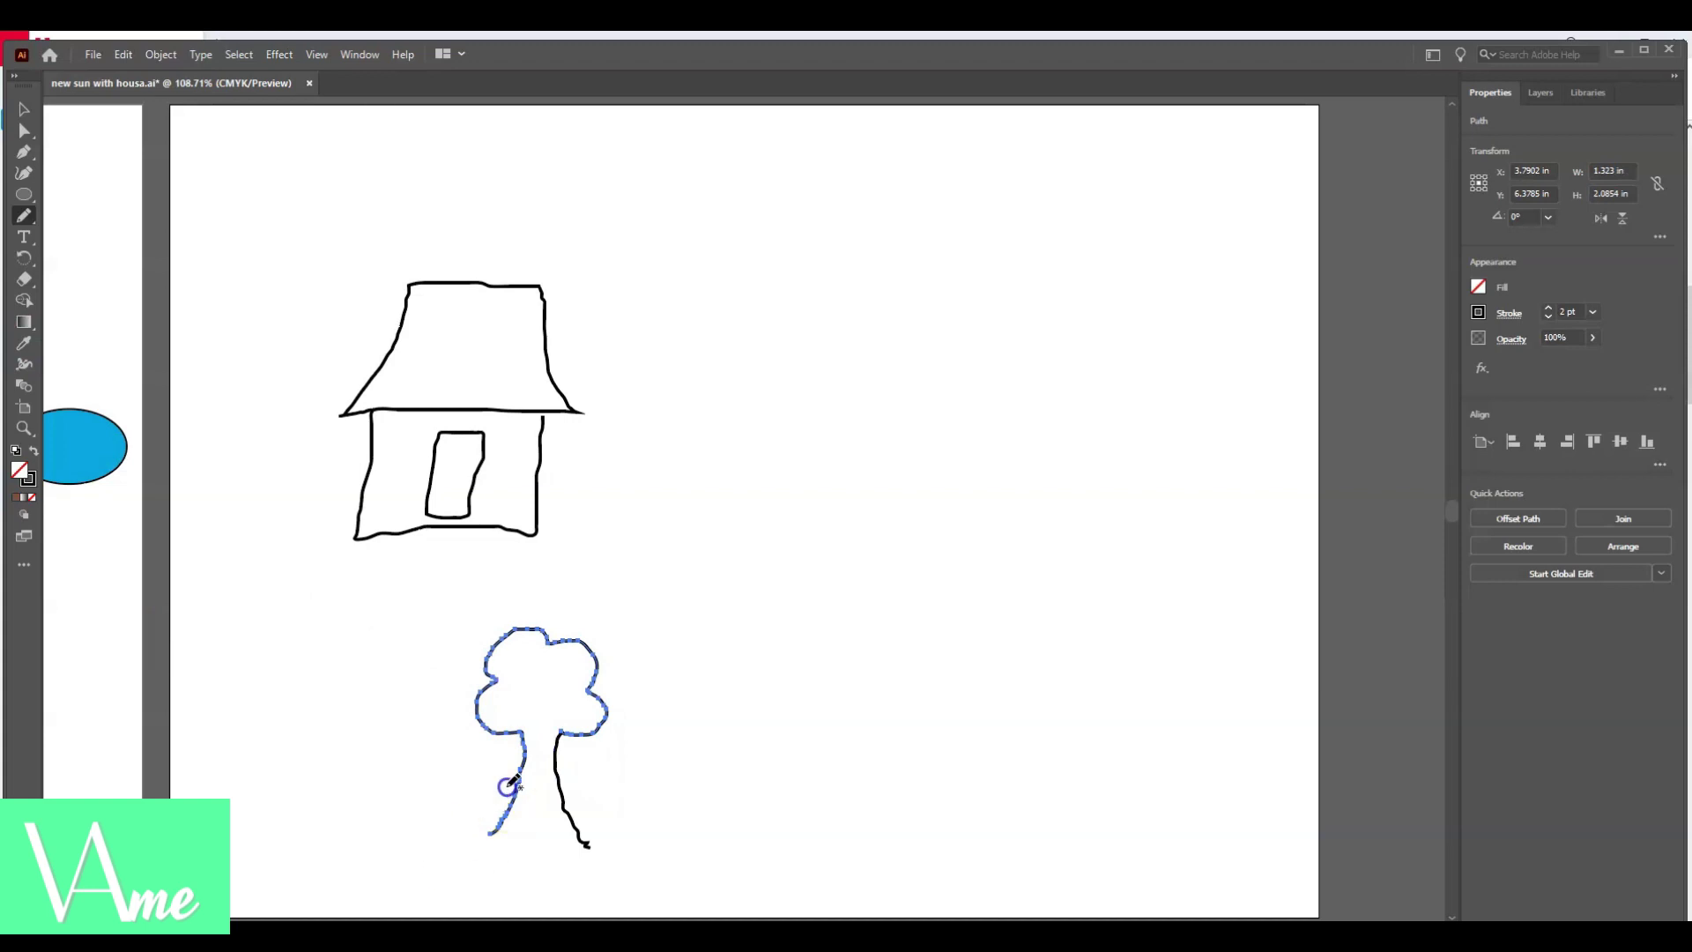
- Set the Pencil tool's fidelity to the Smooth extreme
{"action": "double_click", "coordinate": [20, 217]}
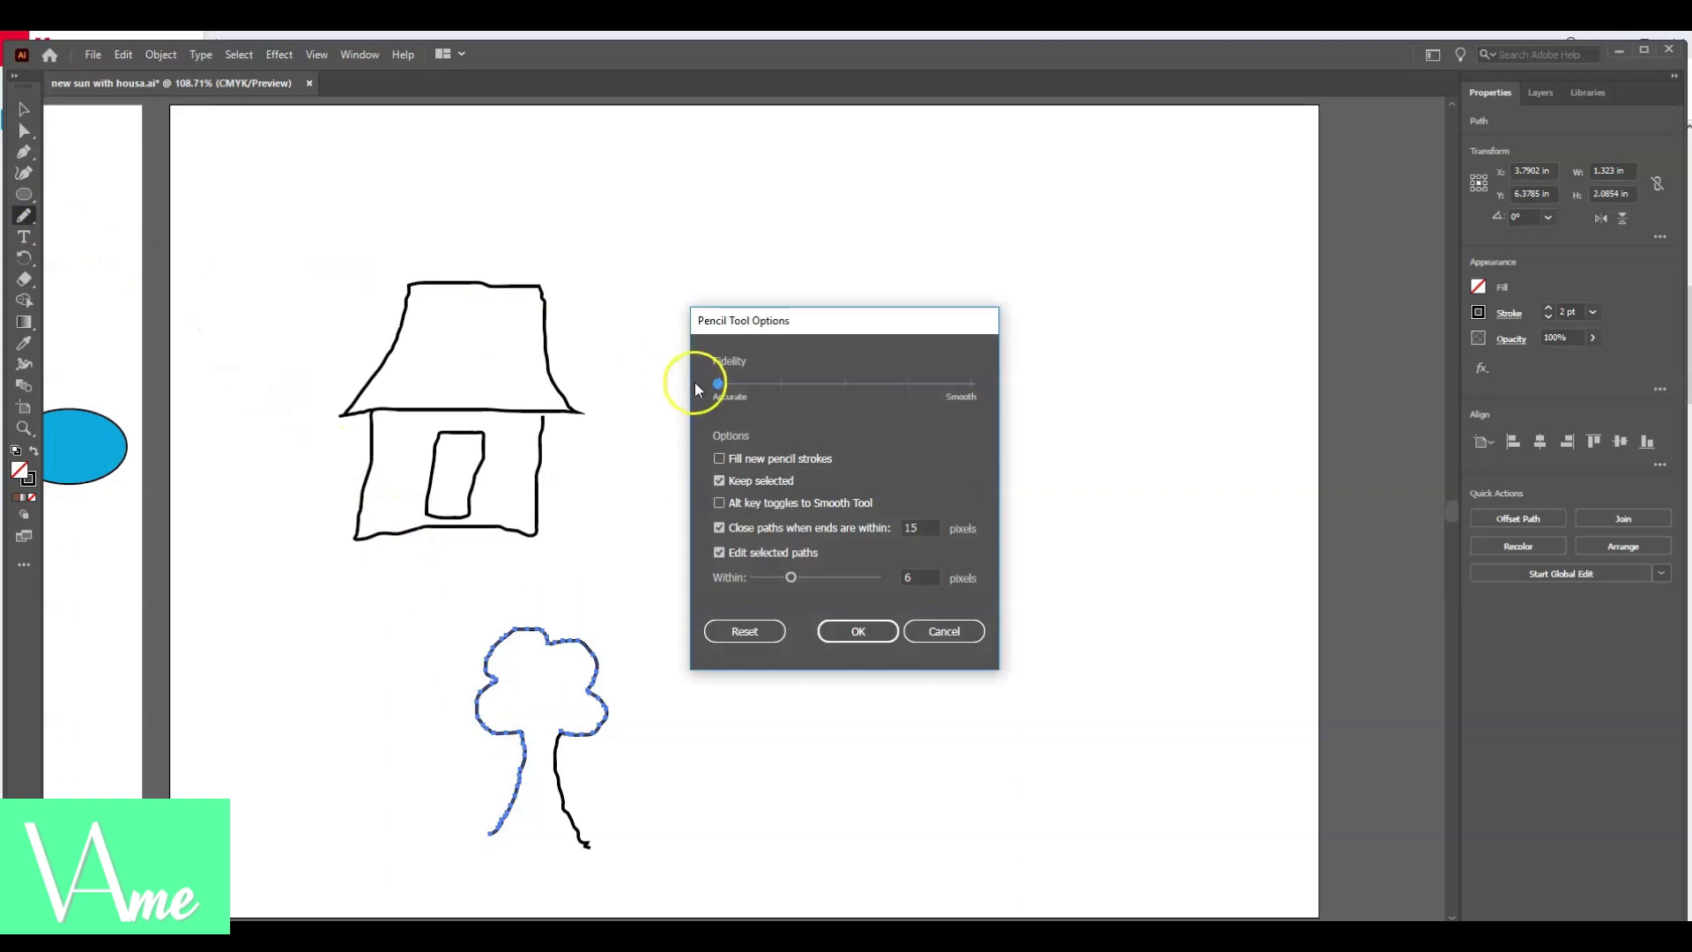
{"action": "left_click", "coordinate": [975, 384]}
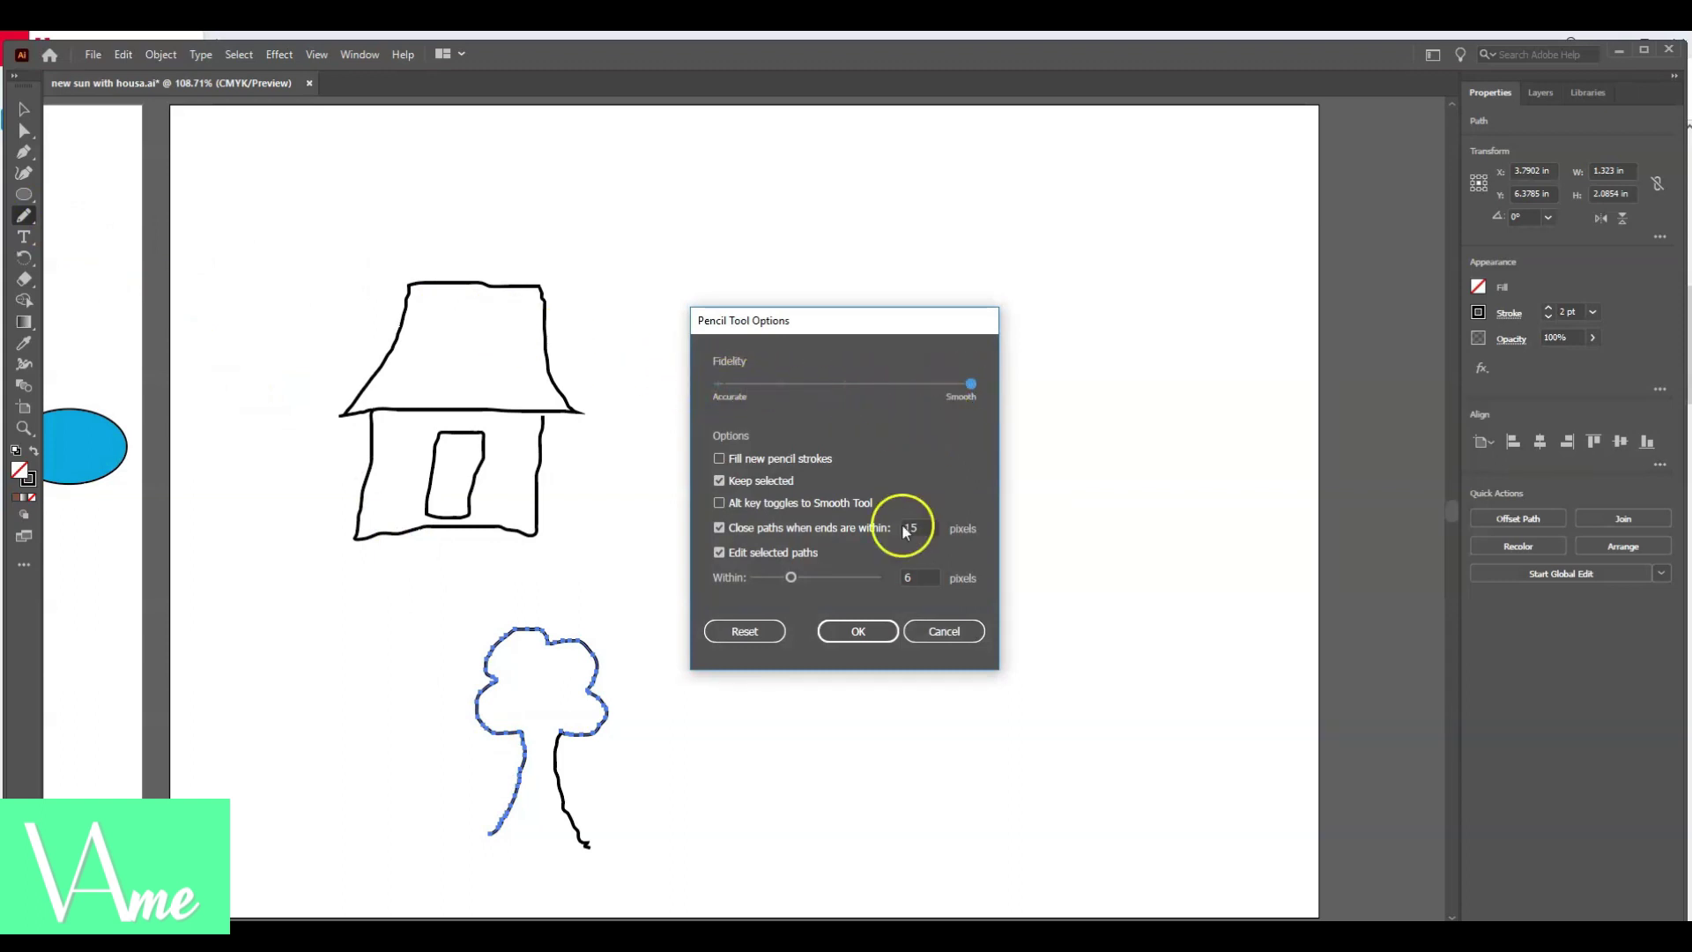
{"action": "left_click", "coordinate": [877, 635]}
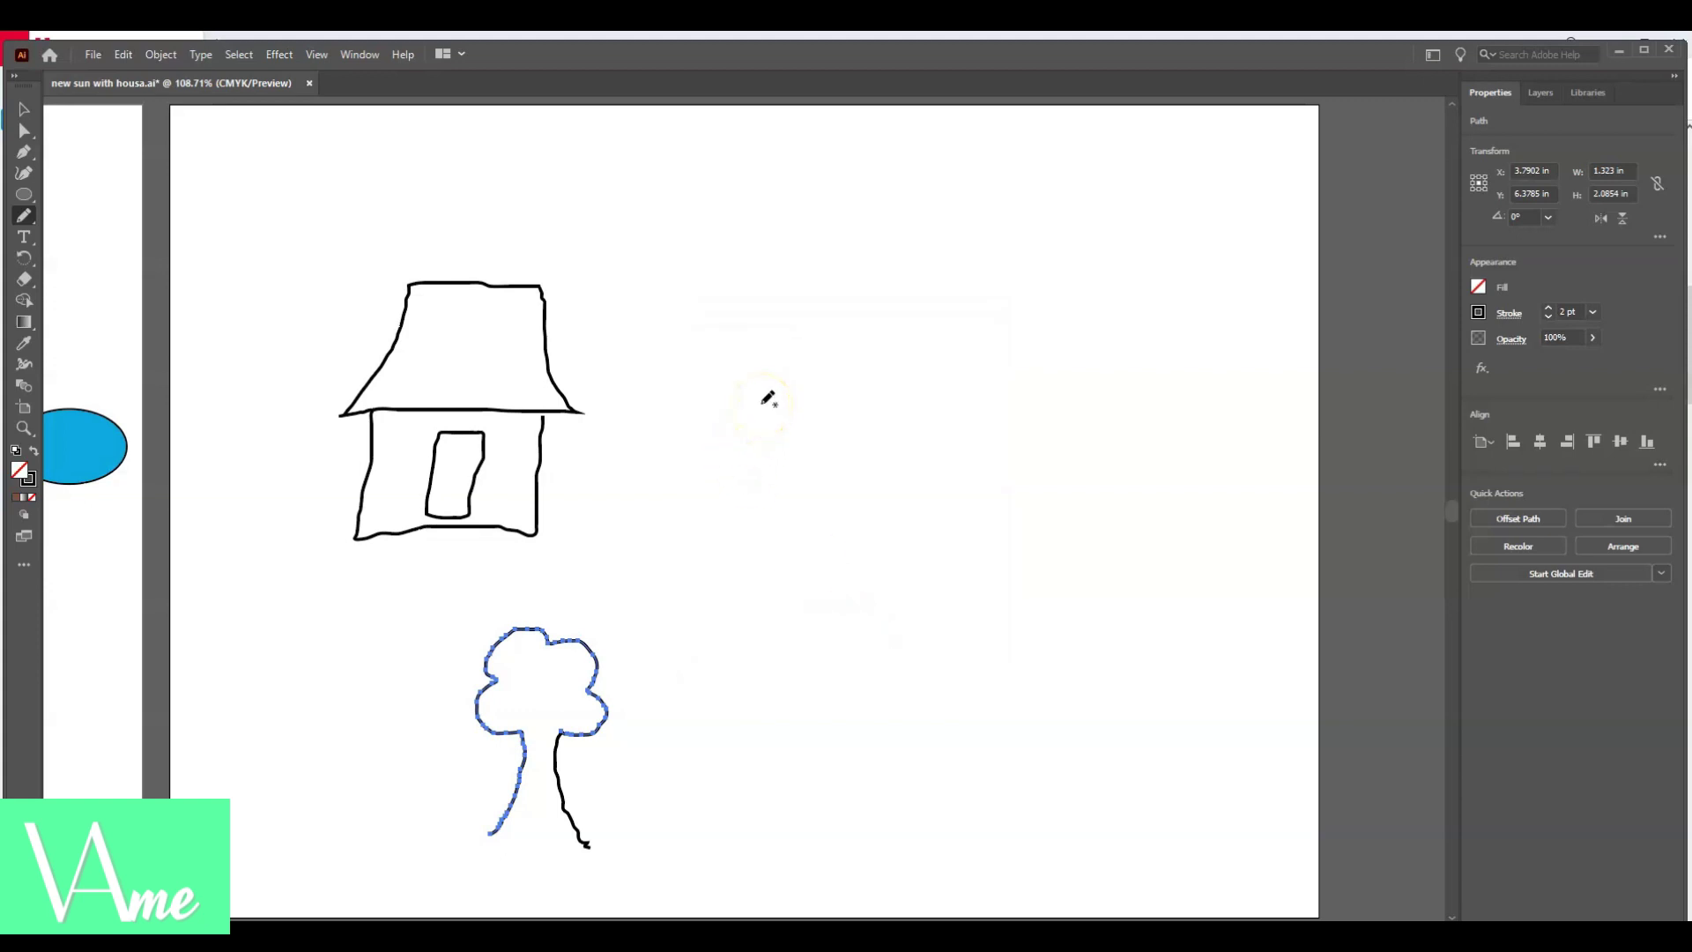
- Draw a second, smoother house to the right of the first, about 2.9 in wide, with roof, walls and a rectangular door
{"action": "mouse_move", "coordinate": [763, 400]}
{"action": "left_mouse_down"}
{"action": "mouse_move", "coordinate": [809, 353]}
{"action": "mouse_move", "coordinate": [816, 291]}
{"action": "mouse_move", "coordinate": [978, 297]}
{"action": "mouse_move", "coordinate": [988, 354]}
{"action": "mouse_move", "coordinate": [1031, 394]}
{"action": "left_mouse_up"}
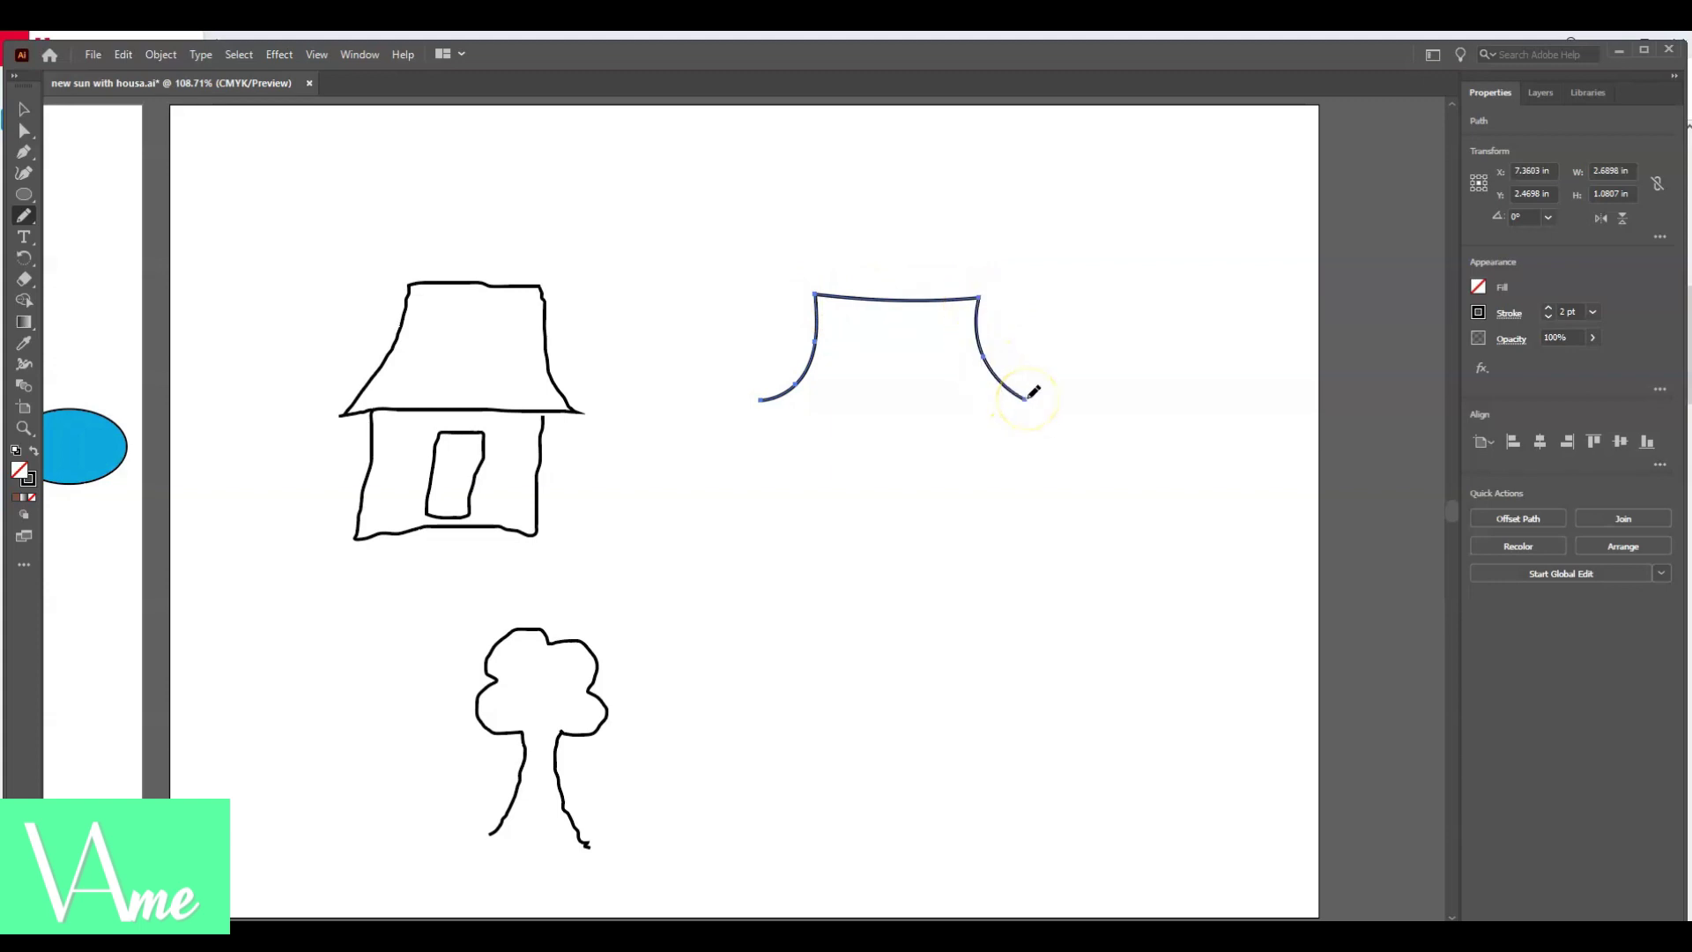
{"action": "key", "text": "Delete"}
{"action": "mouse_move", "coordinate": [771, 411]}
{"action": "left_mouse_down"}
{"action": "mouse_move", "coordinate": [814, 297]}
{"action": "mouse_move", "coordinate": [1024, 300]}
{"action": "mouse_move", "coordinate": [1040, 413]}
{"action": "mouse_move", "coordinate": [776, 412]}
{"action": "left_mouse_up"}
{"action": "mouse_move", "coordinate": [825, 411]}
{"action": "left_mouse_down"}
{"action": "mouse_move", "coordinate": [816, 517]}
{"action": "mouse_move", "coordinate": [1009, 412]}
{"action": "left_mouse_up"}
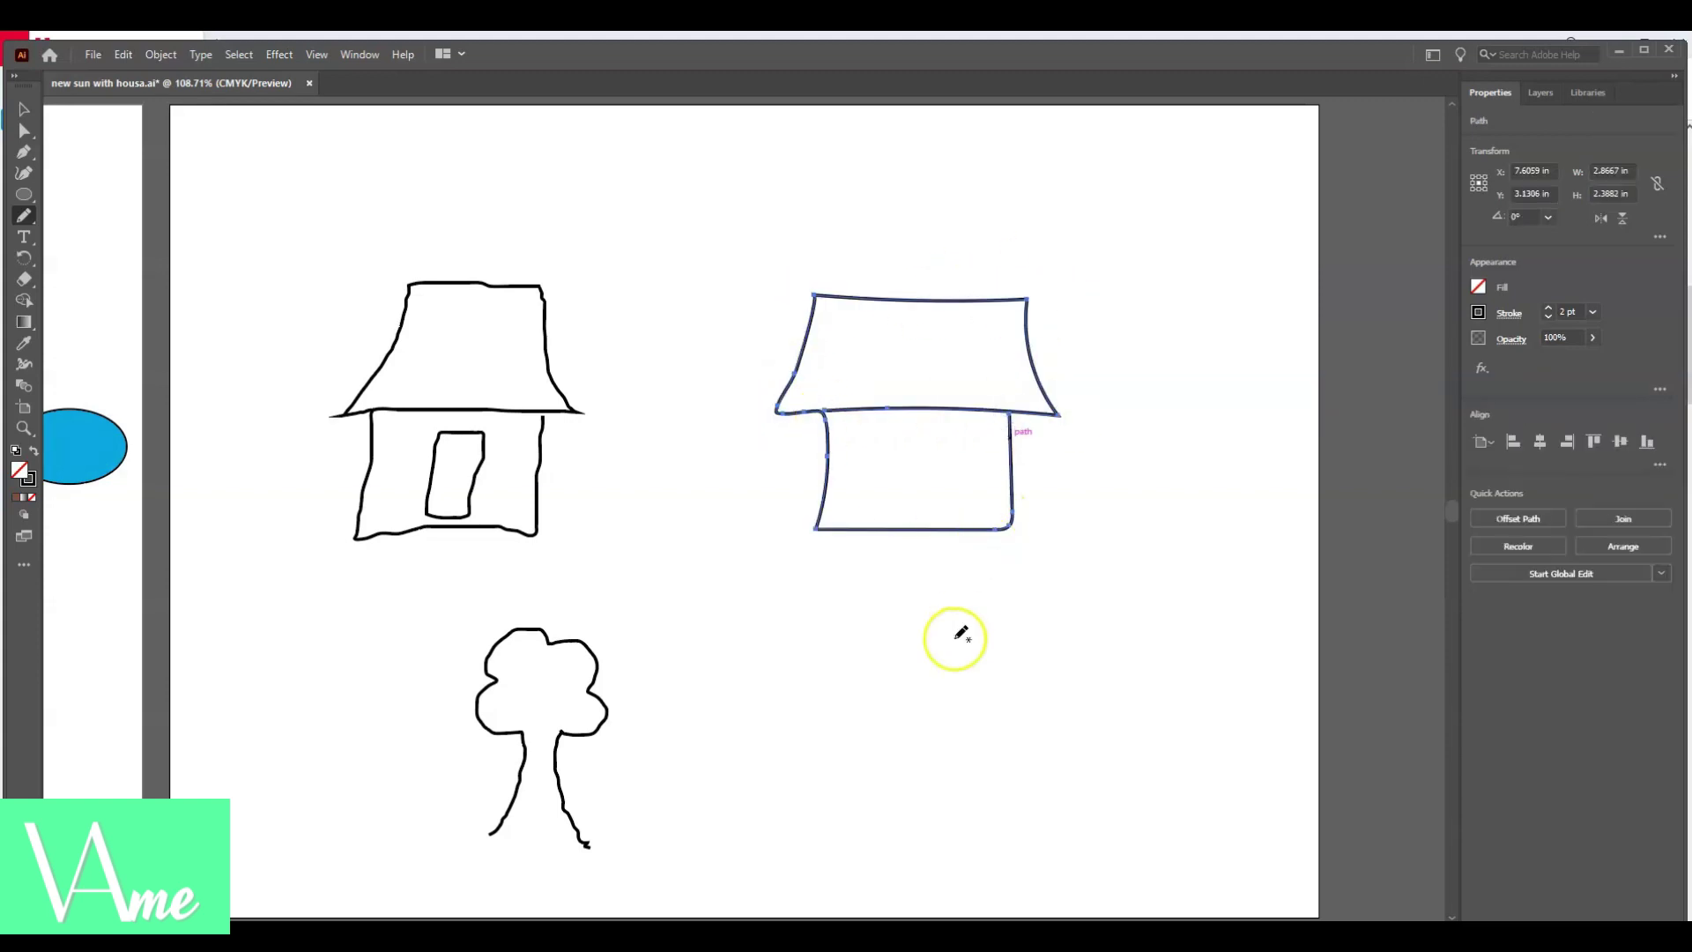
{"action": "mouse_move", "coordinate": [931, 509]}
{"action": "left_mouse_down"}
{"action": "mouse_move", "coordinate": [930, 438]}
{"action": "mouse_move", "coordinate": [883, 453]}
{"action": "mouse_move", "coordinate": [886, 506]}
{"action": "left_mouse_up"}
- Draw a tree below the second house with two curved trunk lines and a closed crown about 1.7 in wide, filled dark green
{"action": "left_click_drag", "start_coordinate": [1004, 681], "coordinate": [961, 811]}
{"action": "mouse_move", "coordinate": [1055, 683]}
{"action": "left_mouse_down"}
{"action": "mouse_move", "coordinate": [1048, 725]}
{"action": "mouse_move", "coordinate": [1077, 812]}
{"action": "left_mouse_up"}
{"action": "mouse_move", "coordinate": [1029, 694]}
{"action": "left_mouse_down"}
{"action": "mouse_move", "coordinate": [1093, 705]}
{"action": "mouse_move", "coordinate": [1094, 619]}
{"action": "mouse_move", "coordinate": [999, 614]}
{"action": "mouse_move", "coordinate": [965, 681]}
{"action": "mouse_move", "coordinate": [1029, 712]}
{"action": "left_mouse_up"}
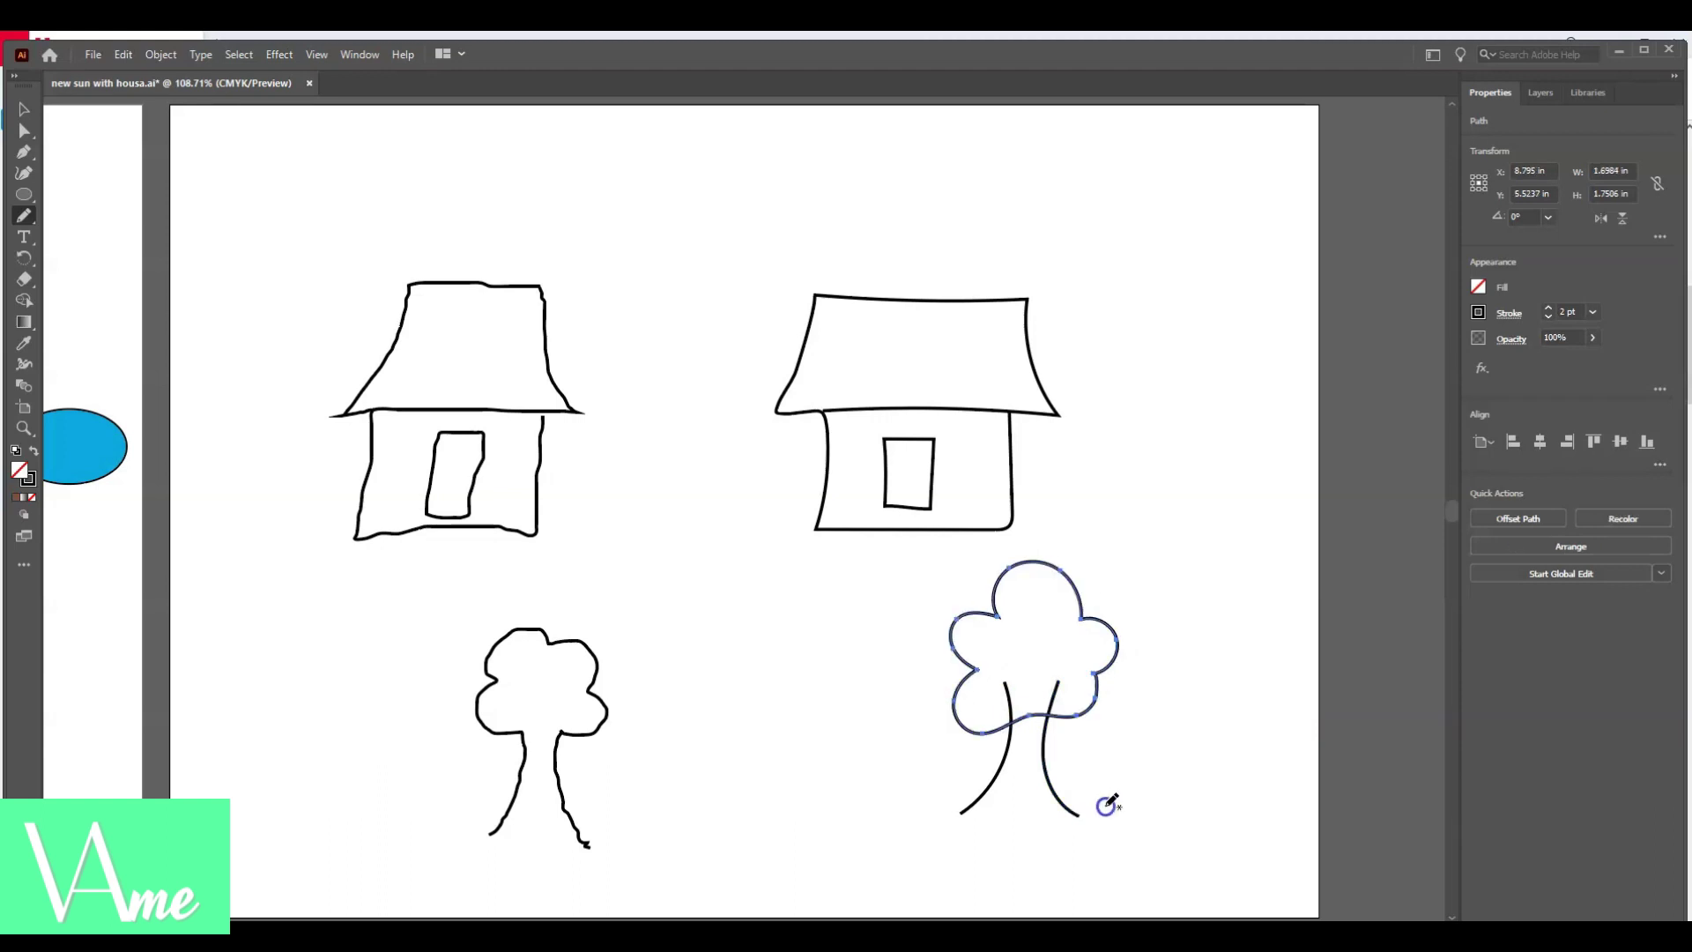
{"action": "left_click", "coordinate": [1479, 288]}
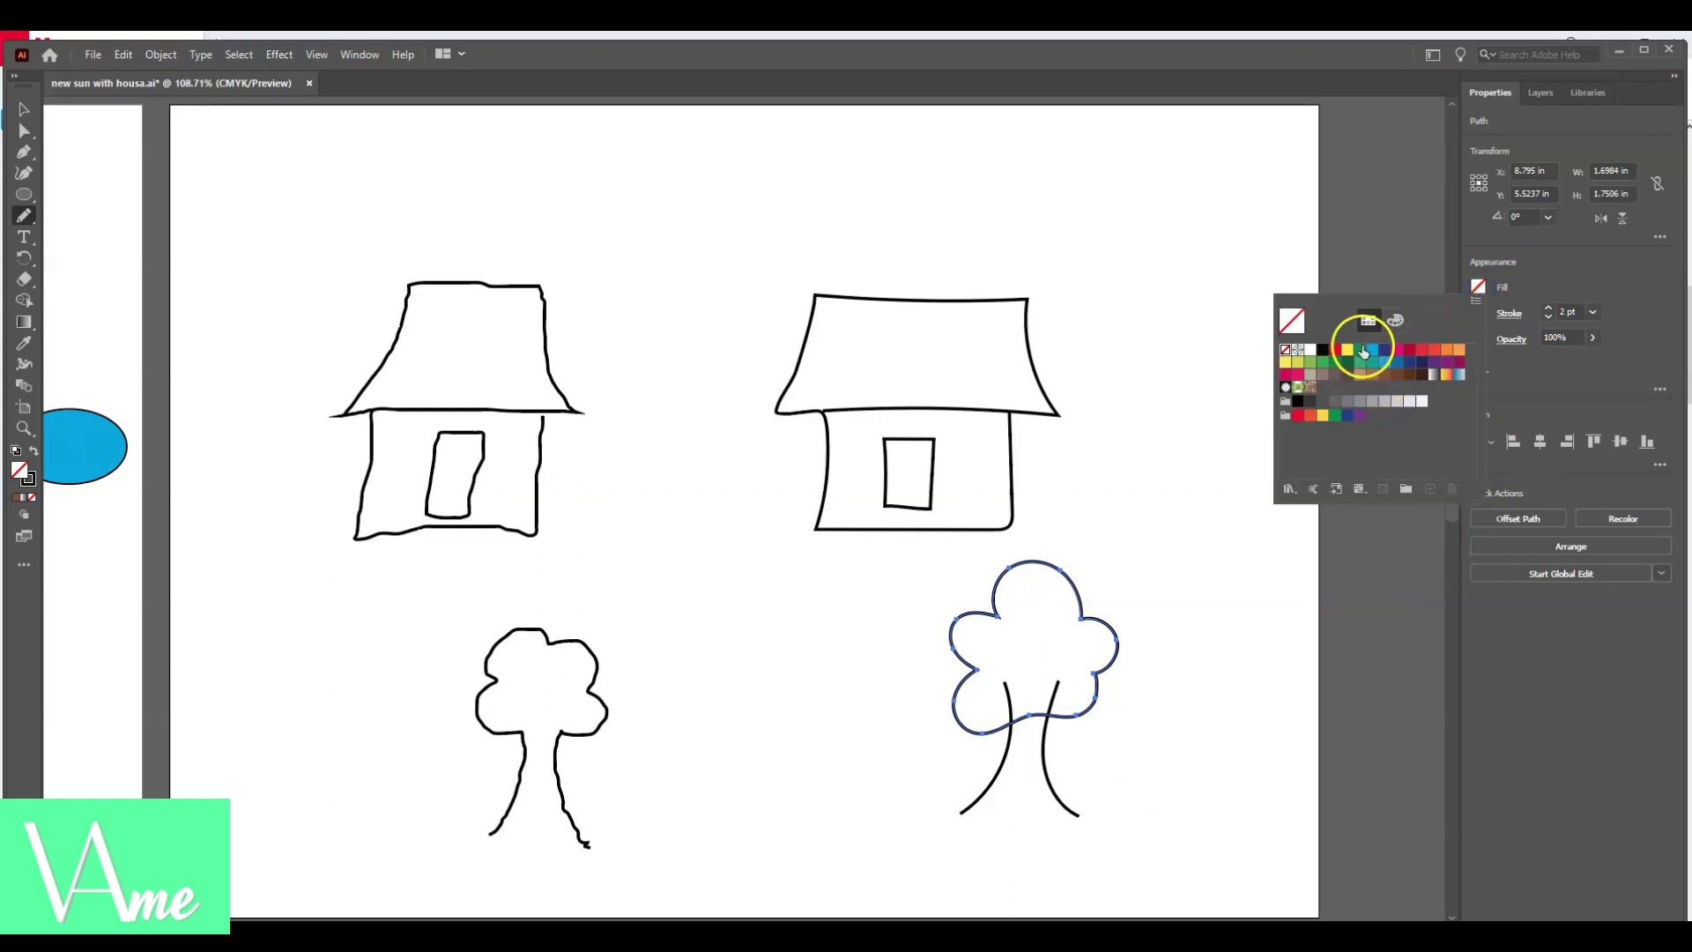
{"action": "left_click", "coordinate": [1348, 363]}
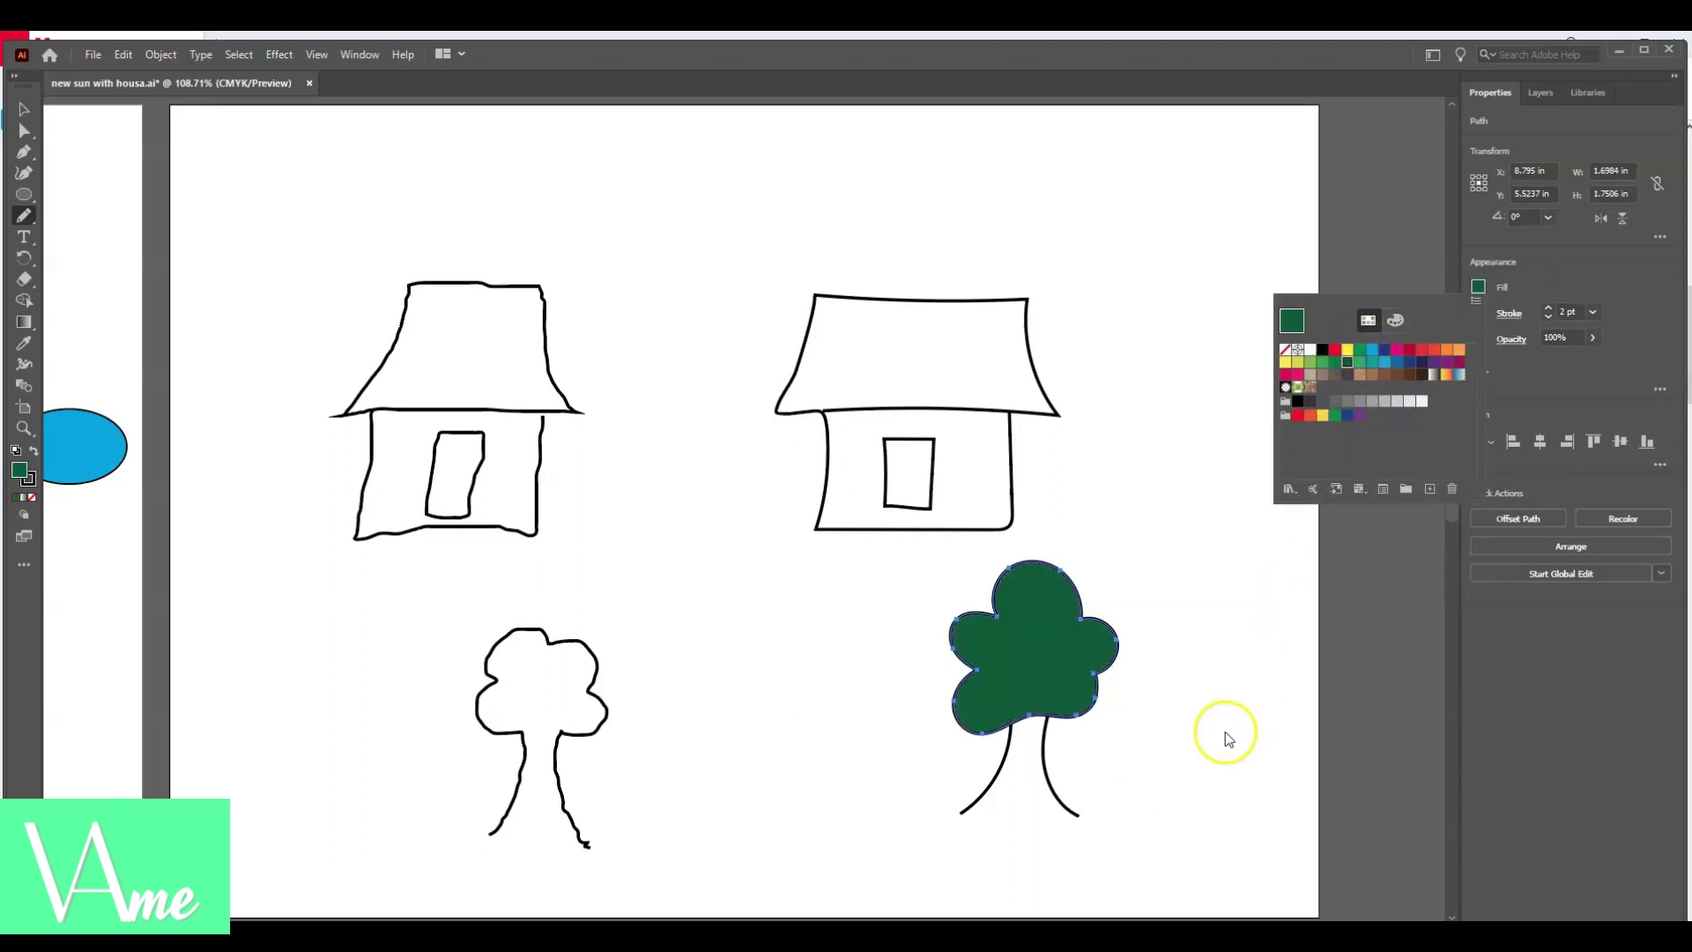
{"action": "left_click", "coordinate": [25, 112]}
{"action": "left_click_drag", "start_coordinate": [949, 553], "coordinate": [954, 802]}
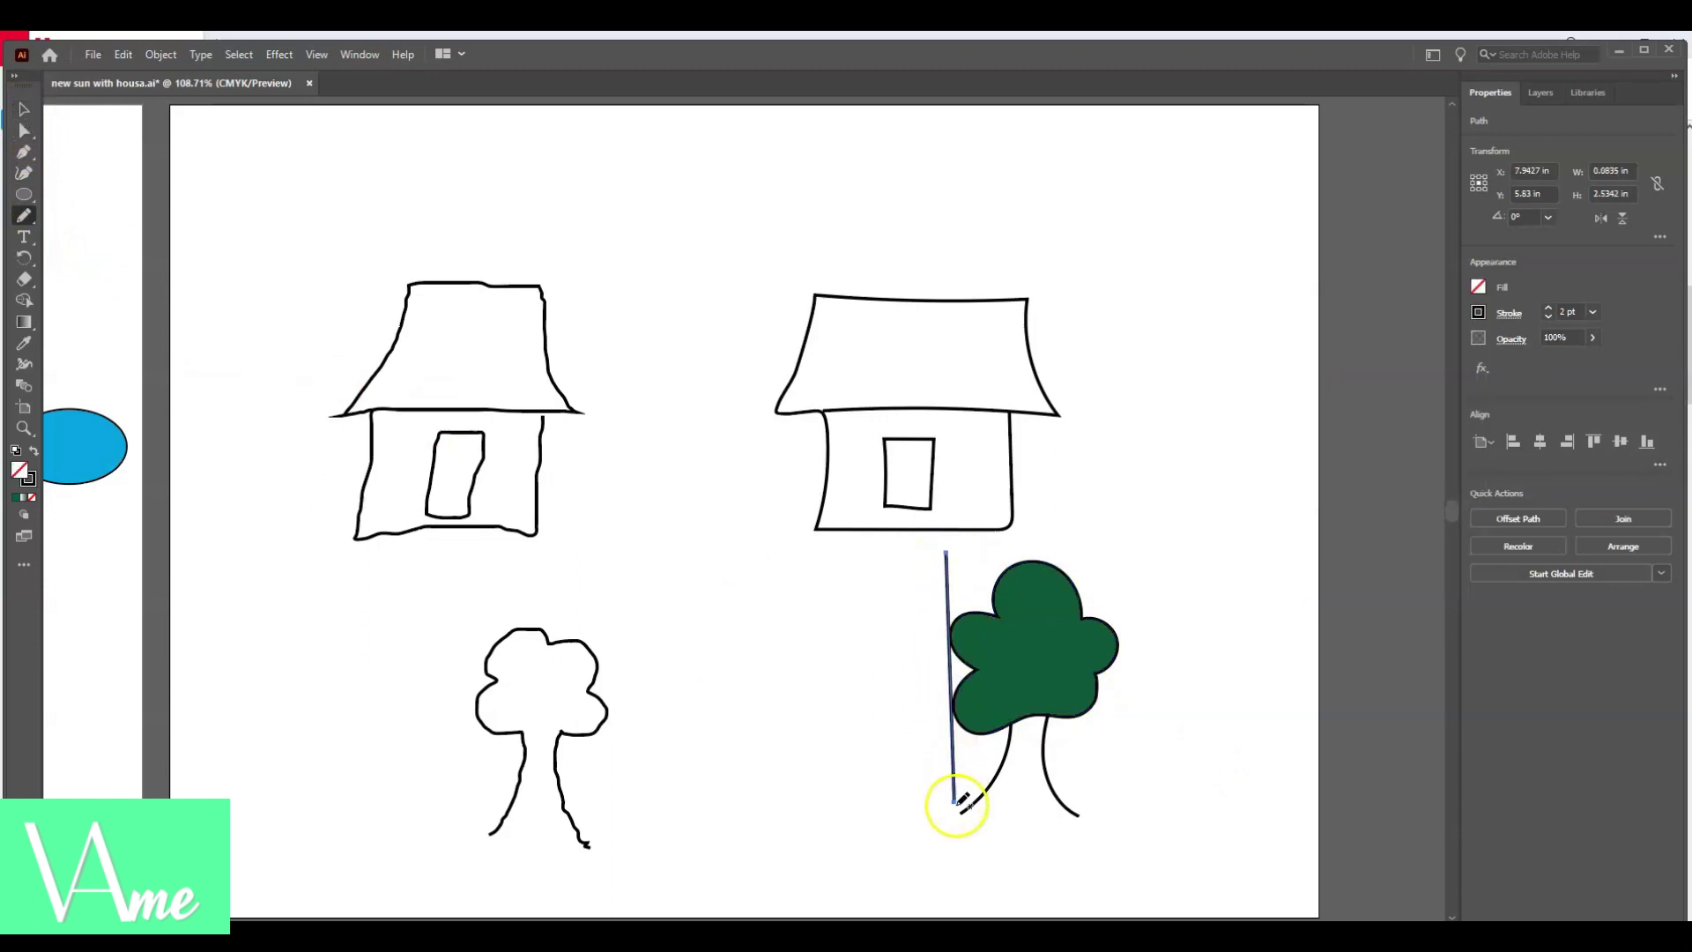
{"action": "key", "text": "ctrl+z"}
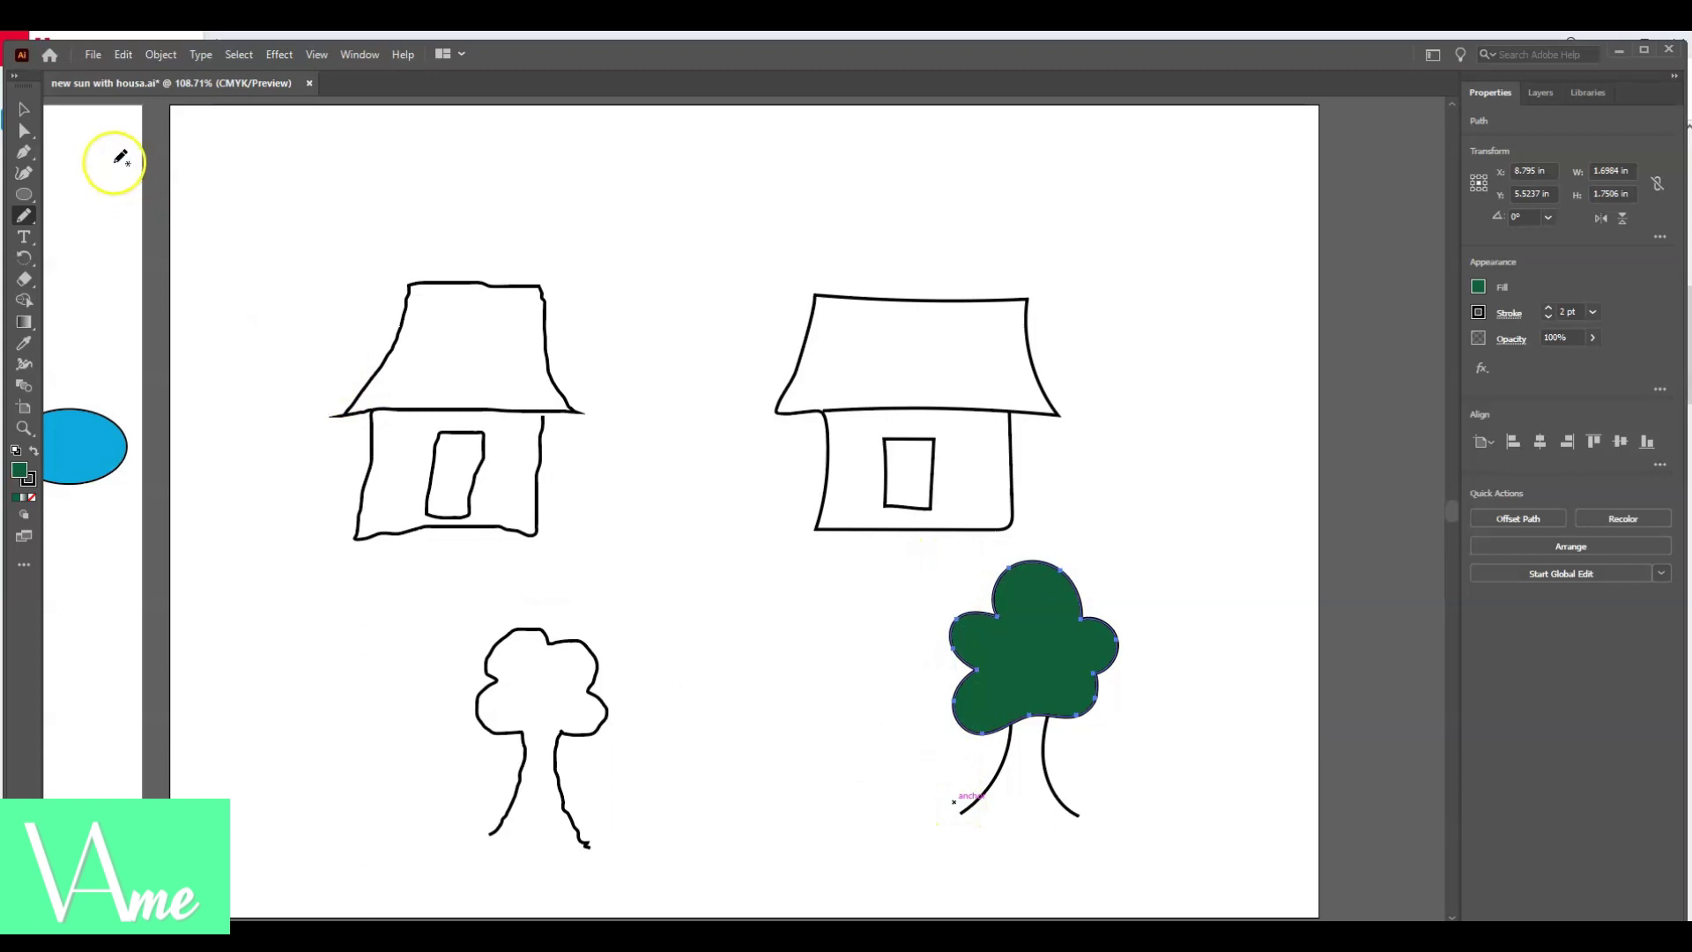
- Select the green tree's crown and trunk lines and move them beside the second house, on its right
{"action": "left_click", "coordinate": [25, 110]}
{"action": "left_click_drag", "start_coordinate": [932, 553], "coordinate": [1165, 851]}
{"action": "left_click_drag", "start_coordinate": [1045, 763], "coordinate": [1181, 473]}
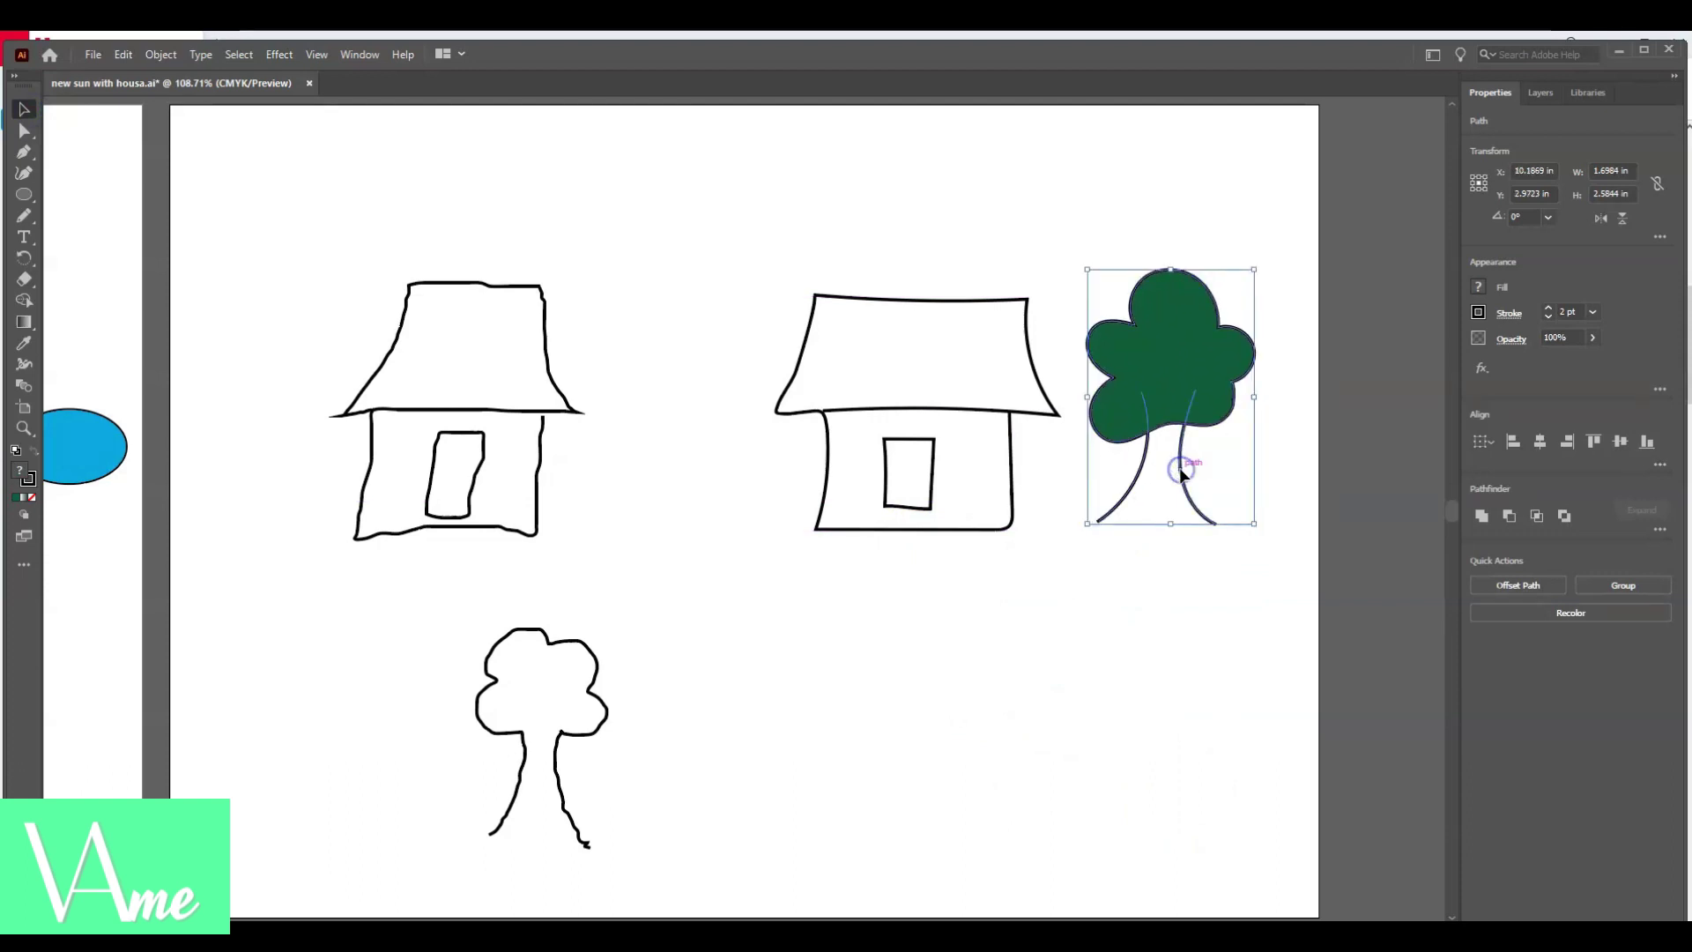
{"action": "left_click", "coordinate": [870, 357]}
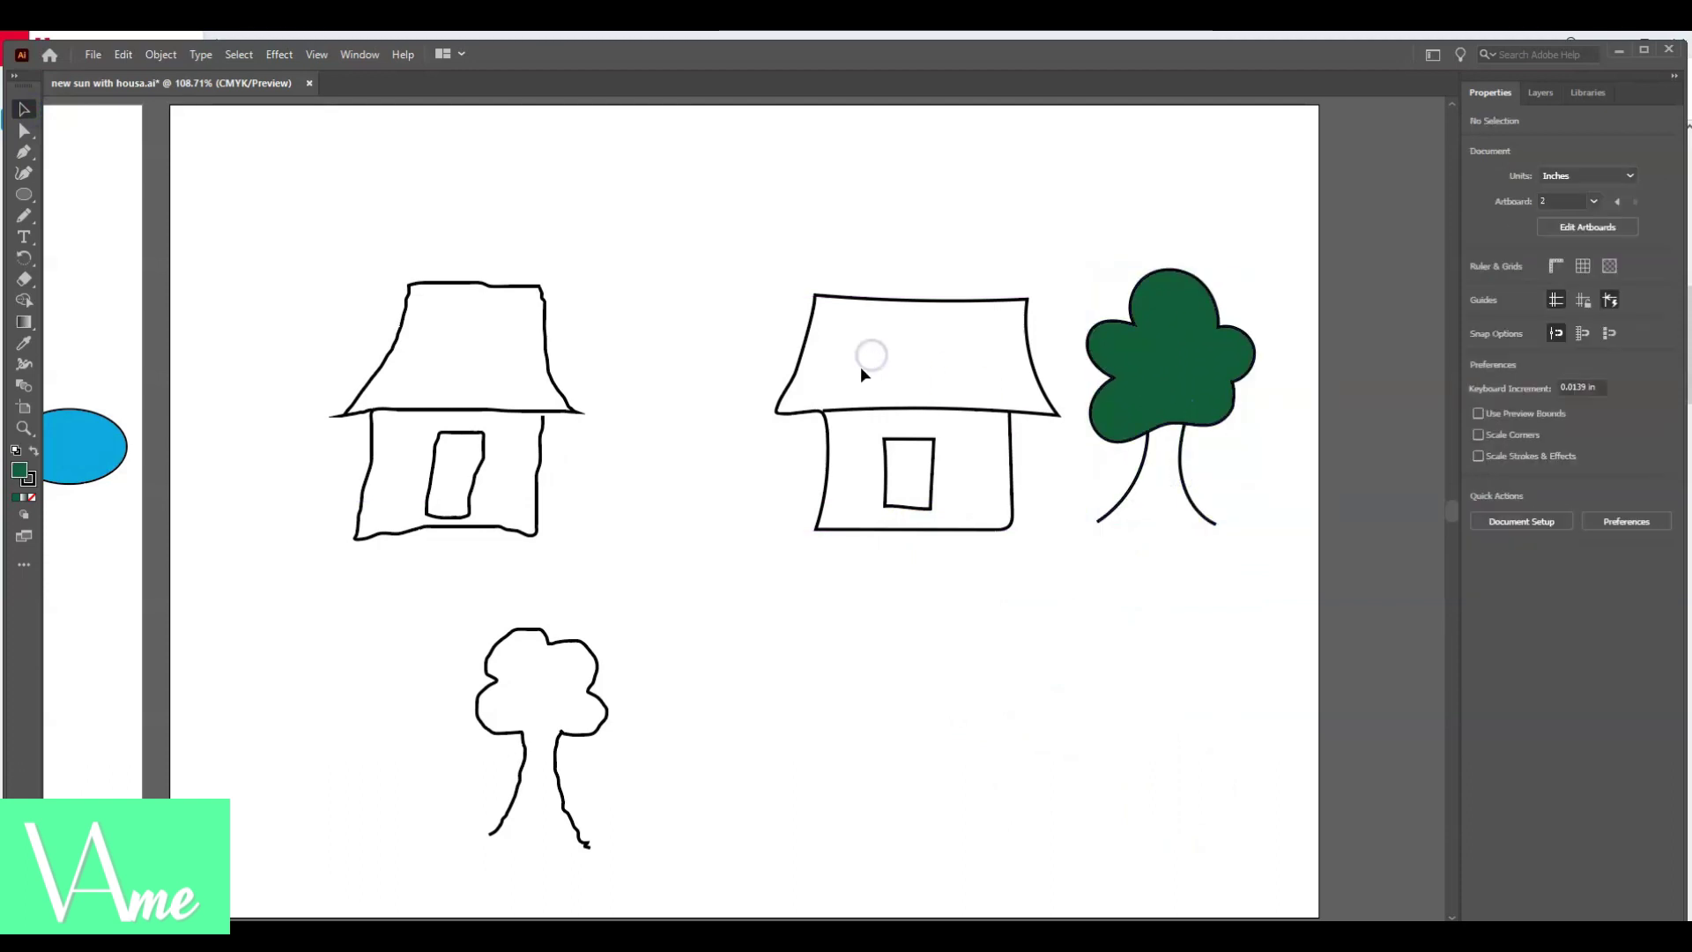
- Fill the outline of the second, smoother house with a light brown swatch
{"action": "left_click", "coordinate": [862, 410]}
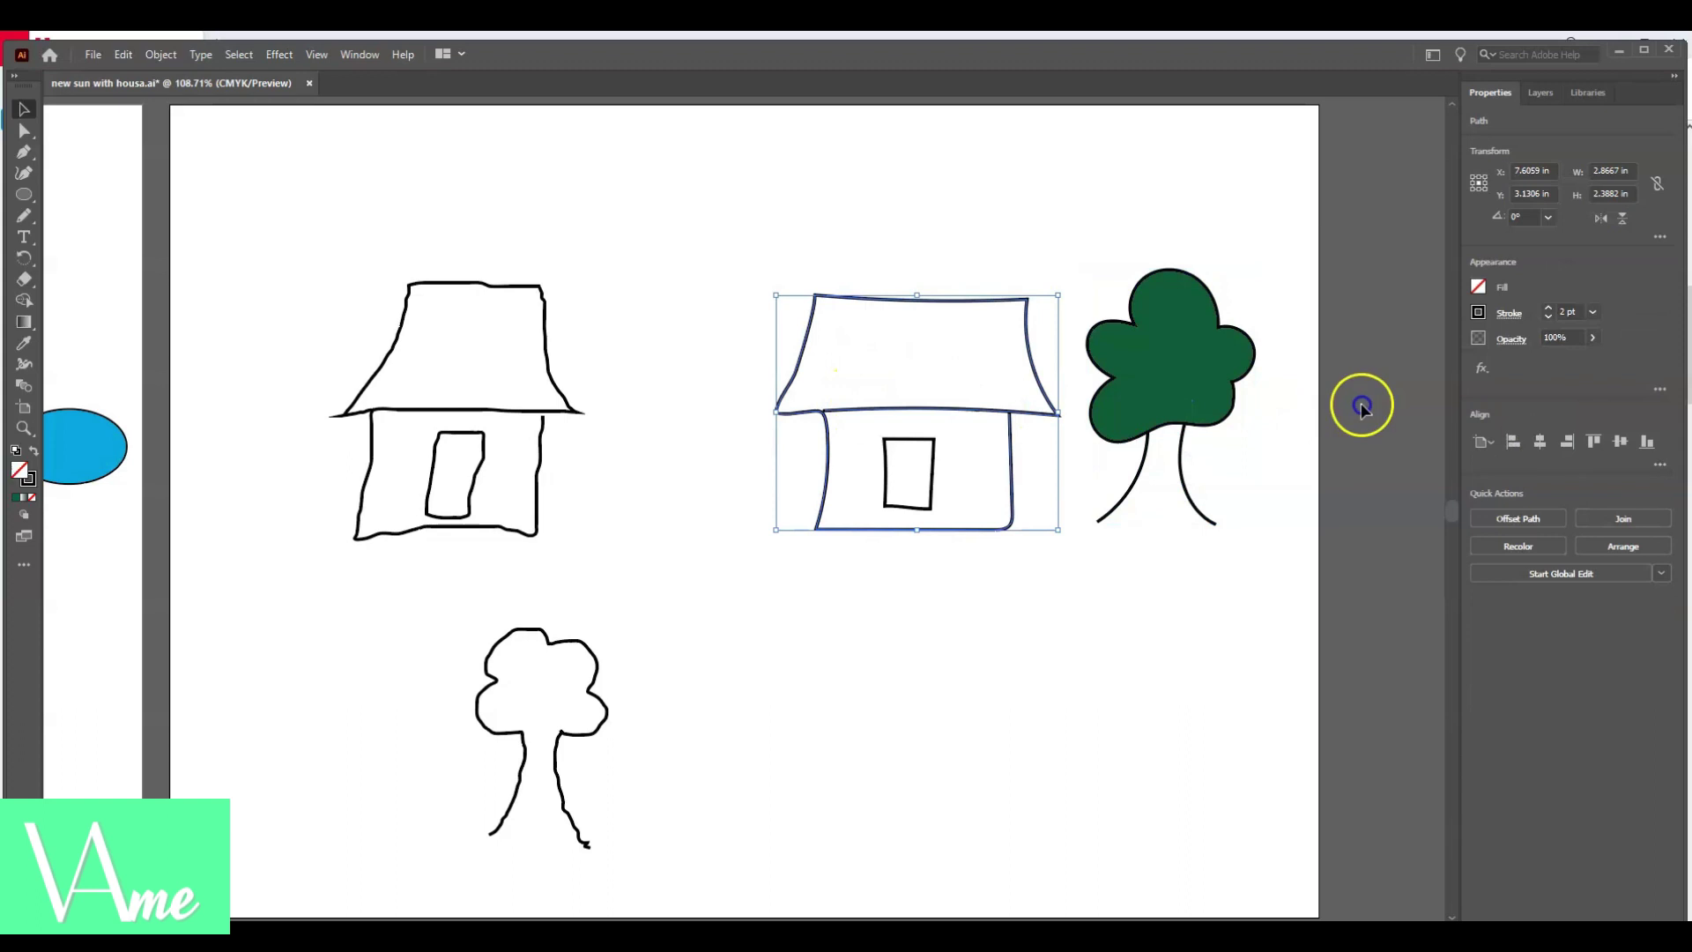
{"action": "left_click", "coordinate": [1482, 286]}
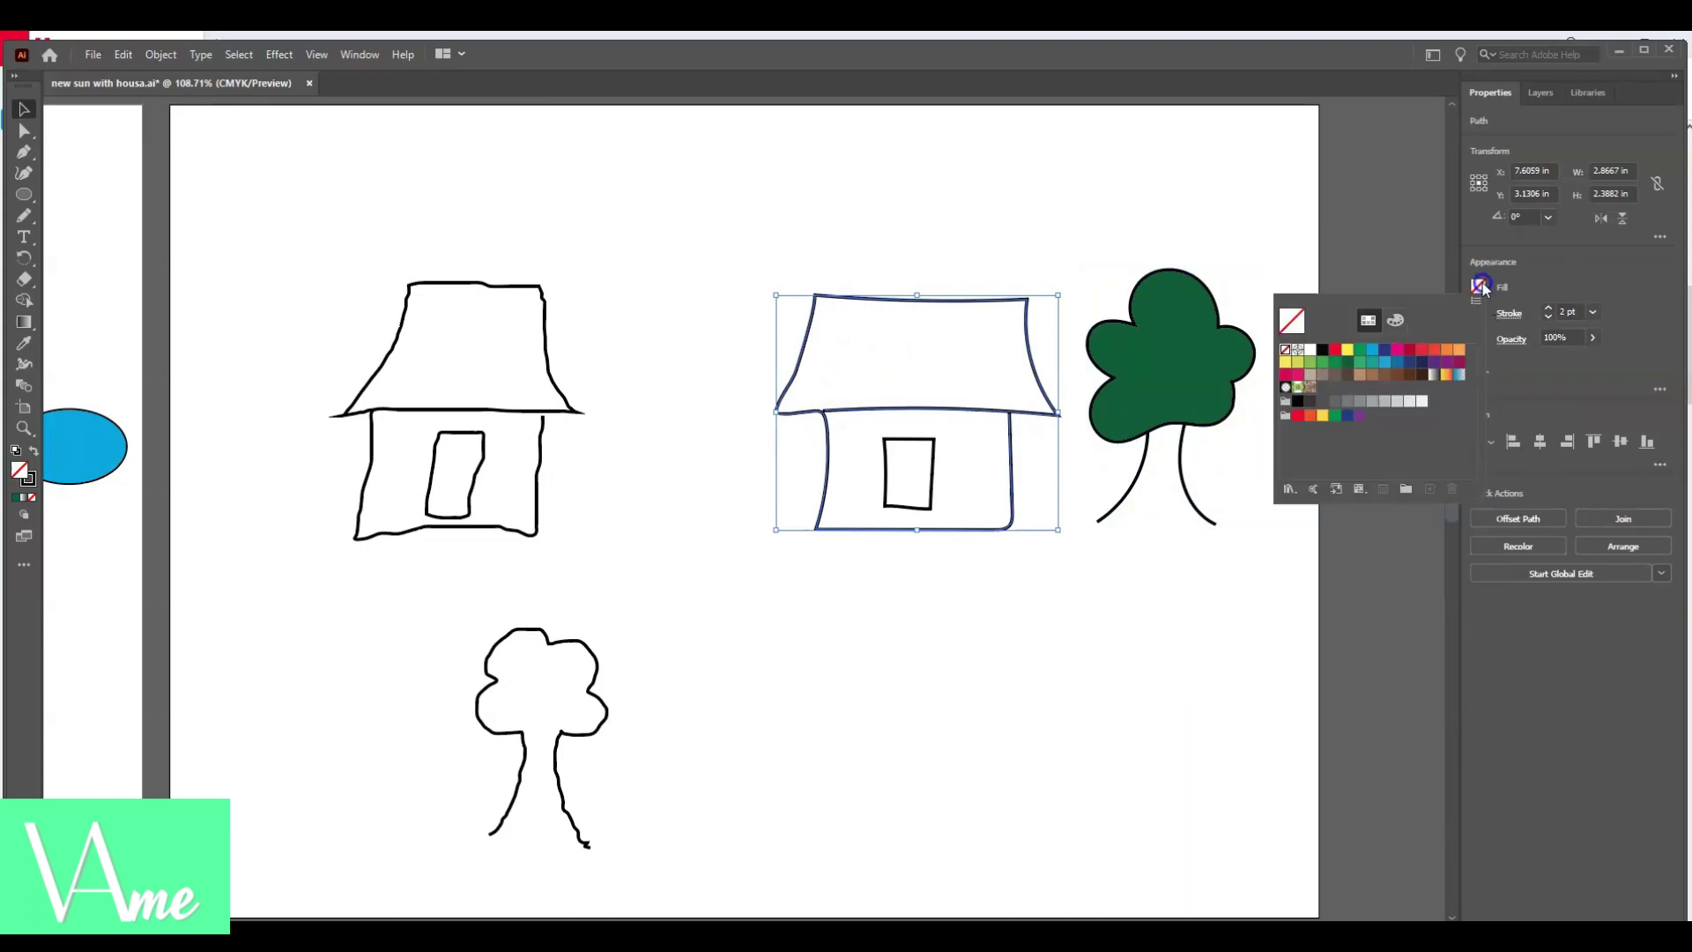
{"action": "left_click", "coordinate": [1361, 375]}
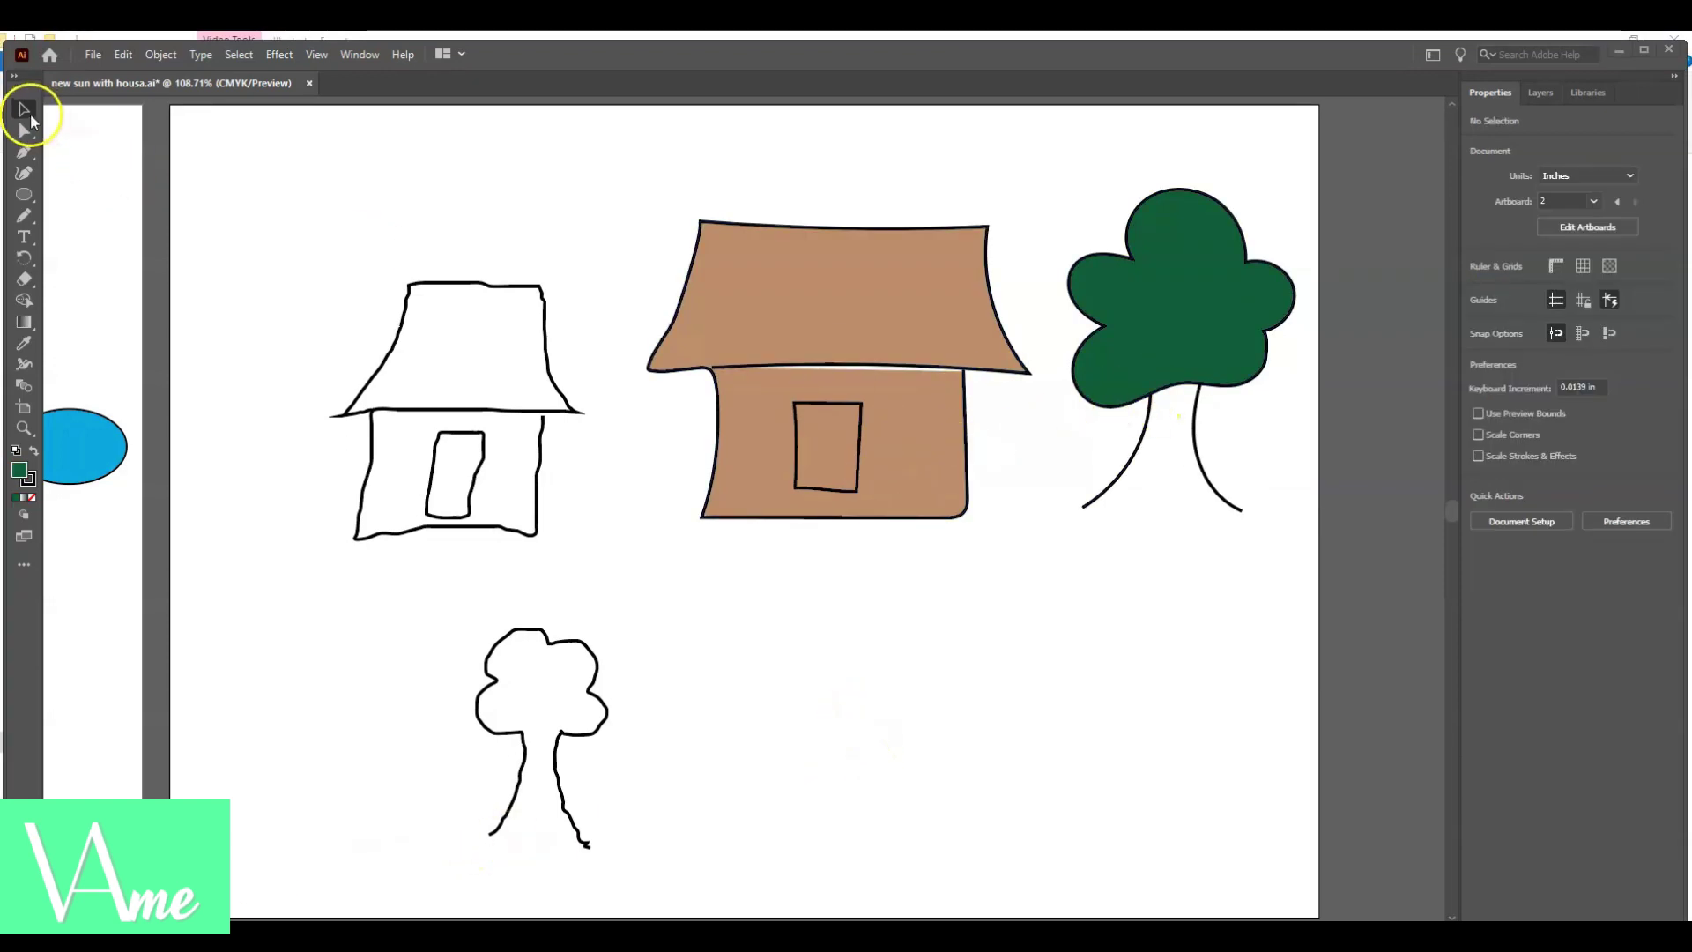
- Select the brown house and green tree together and move them onto the first artboard, below the clouds and sun
{"action": "left_click_drag", "start_coordinate": [631, 162], "coordinate": [1297, 538]}
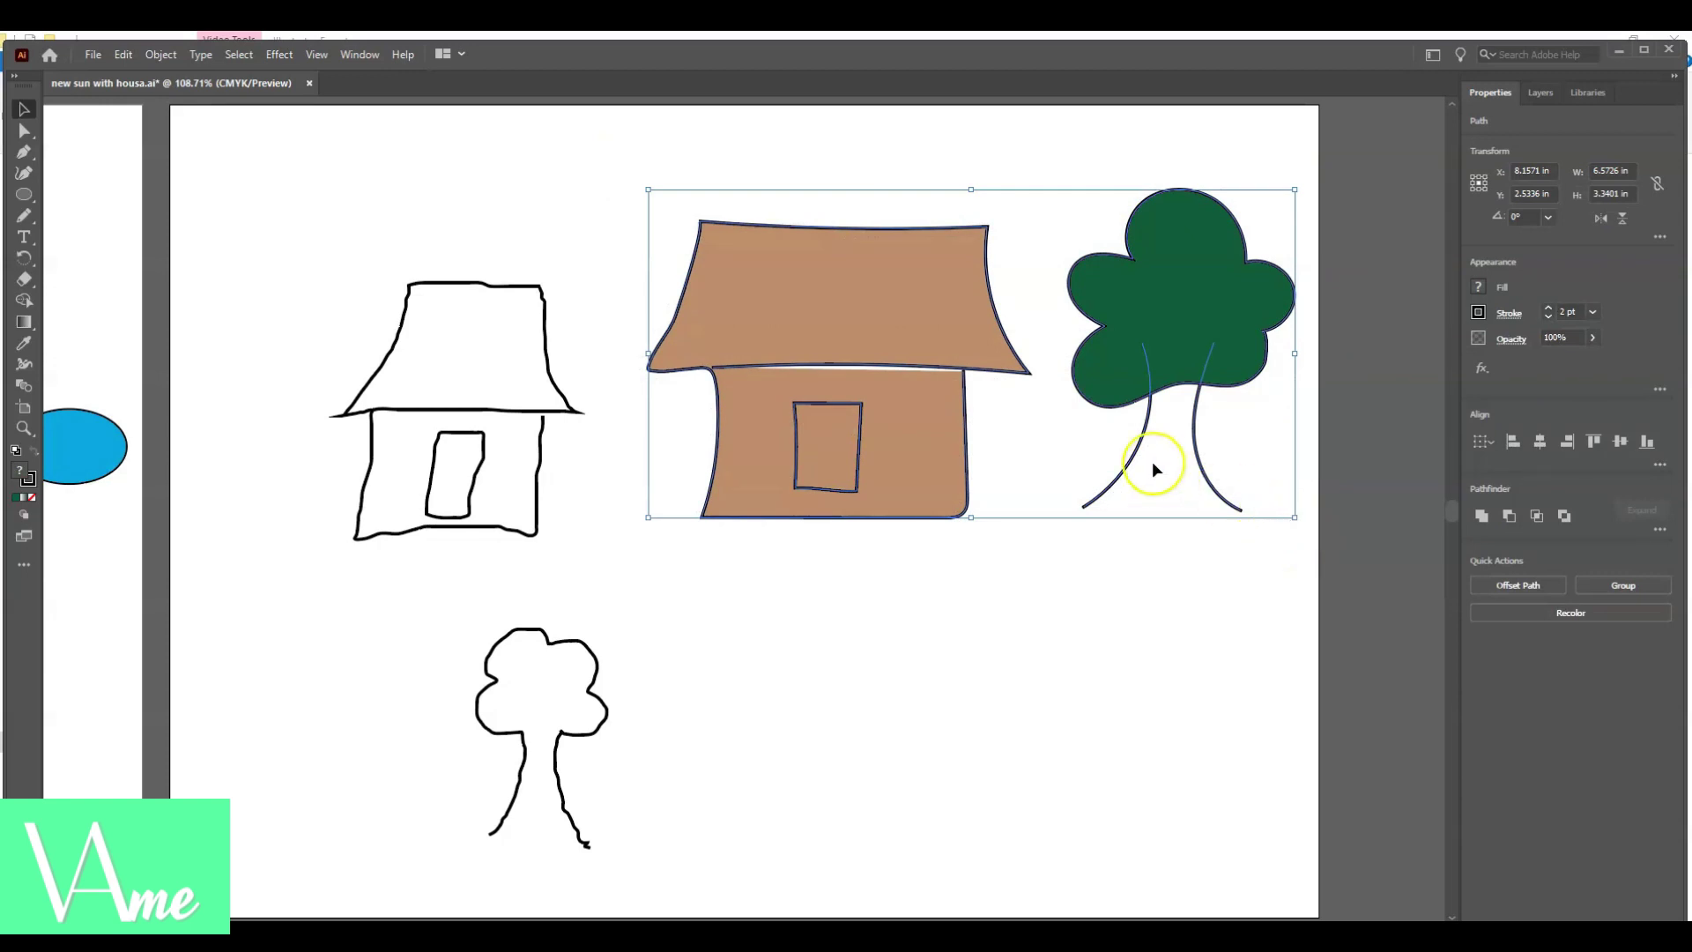
{"action": "left_click", "coordinate": [317, 55]}
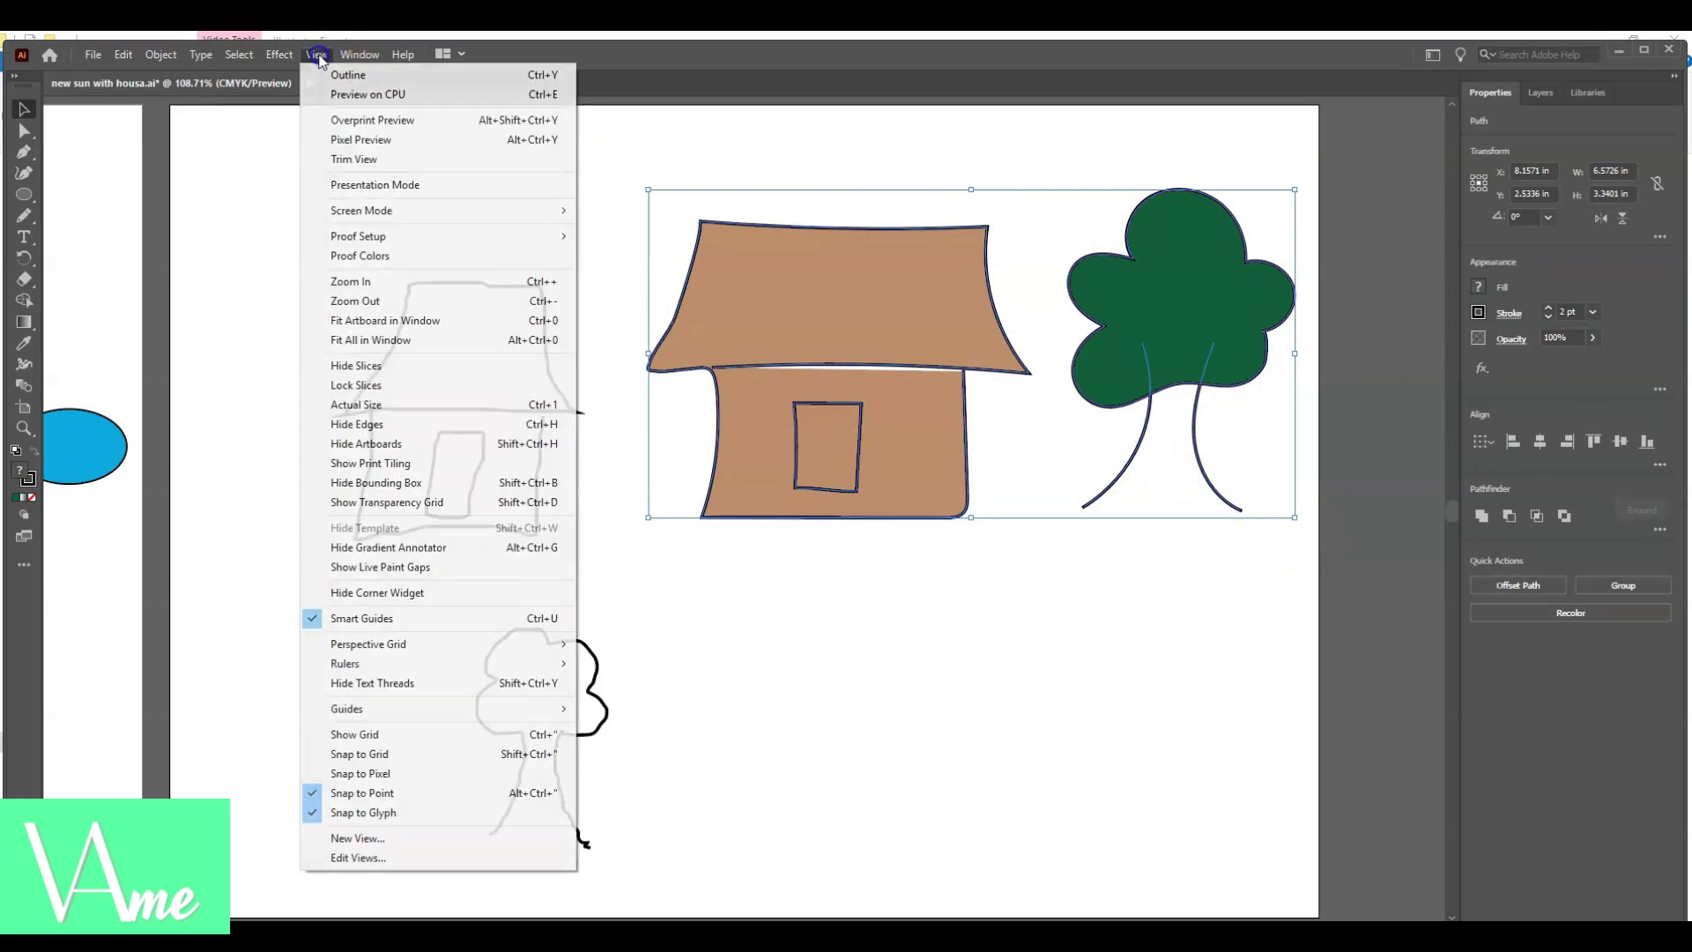
{"action": "left_click", "coordinate": [381, 340]}
{"action": "left_click_drag", "start_coordinate": [1171, 446], "coordinate": [372, 639]}
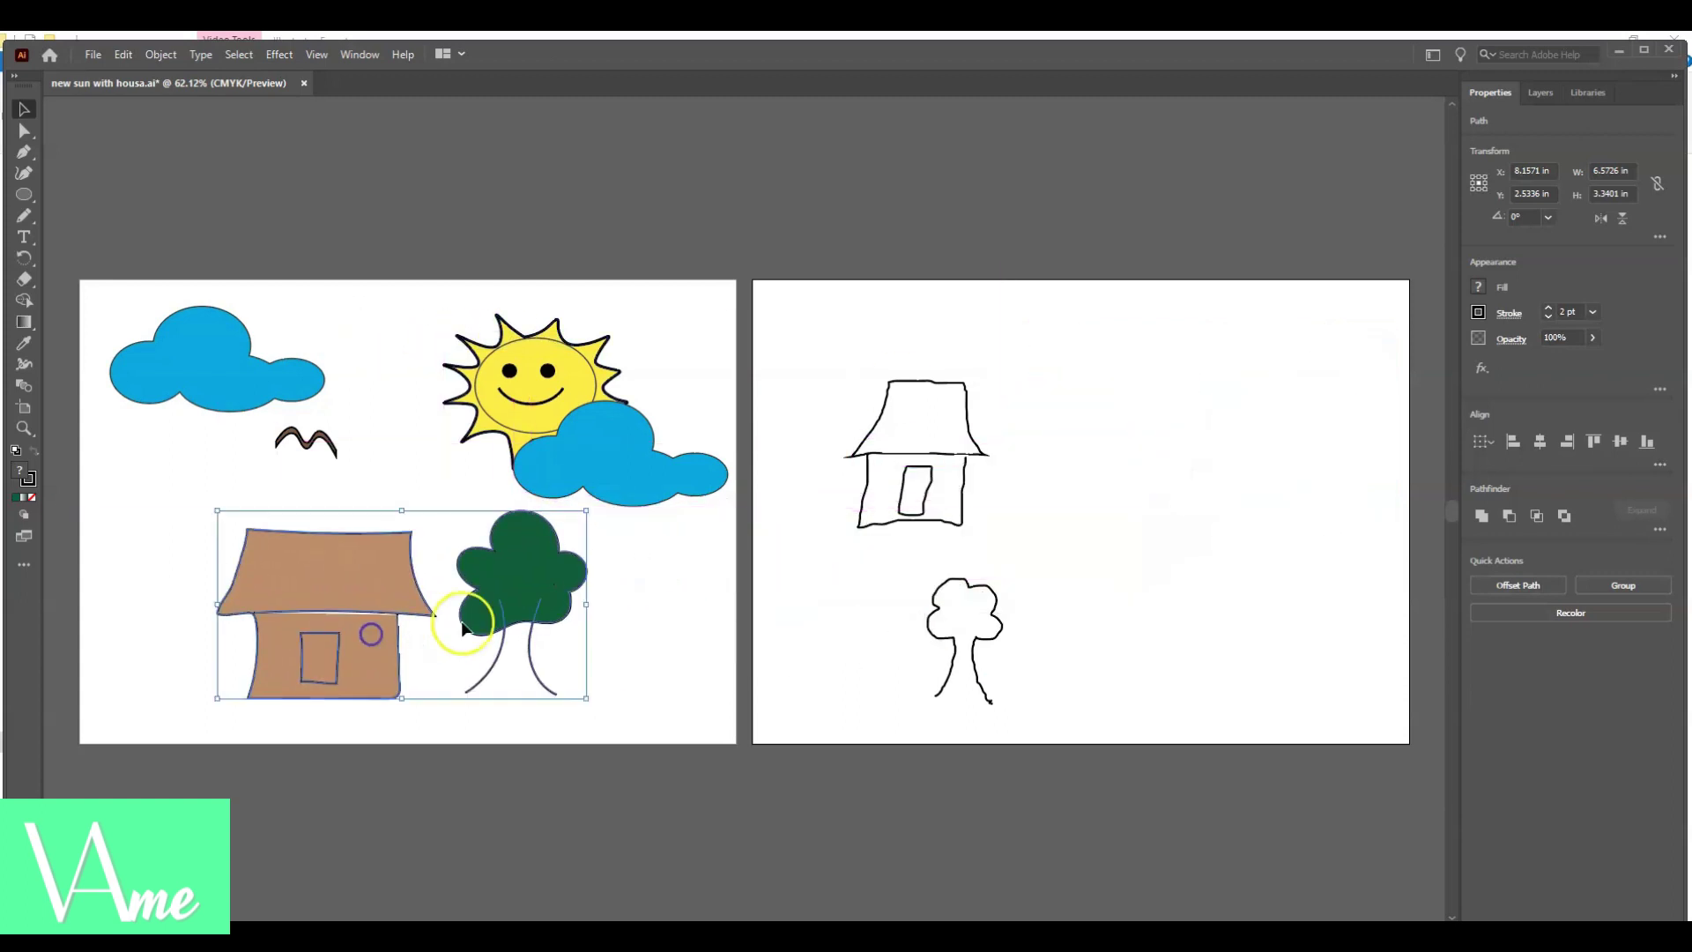
{"action": "left_click", "coordinate": [621, 615]}
- Duplicate the green tree, shrink the copy to about half size and place it against the original tree's lower right side
{"action": "left_click", "coordinate": [465, 696]}
{"action": "key", "text": "a"}
{"action": "key", "text": "ctrl+c"}
{"action": "key", "text": "ctrl+v"}
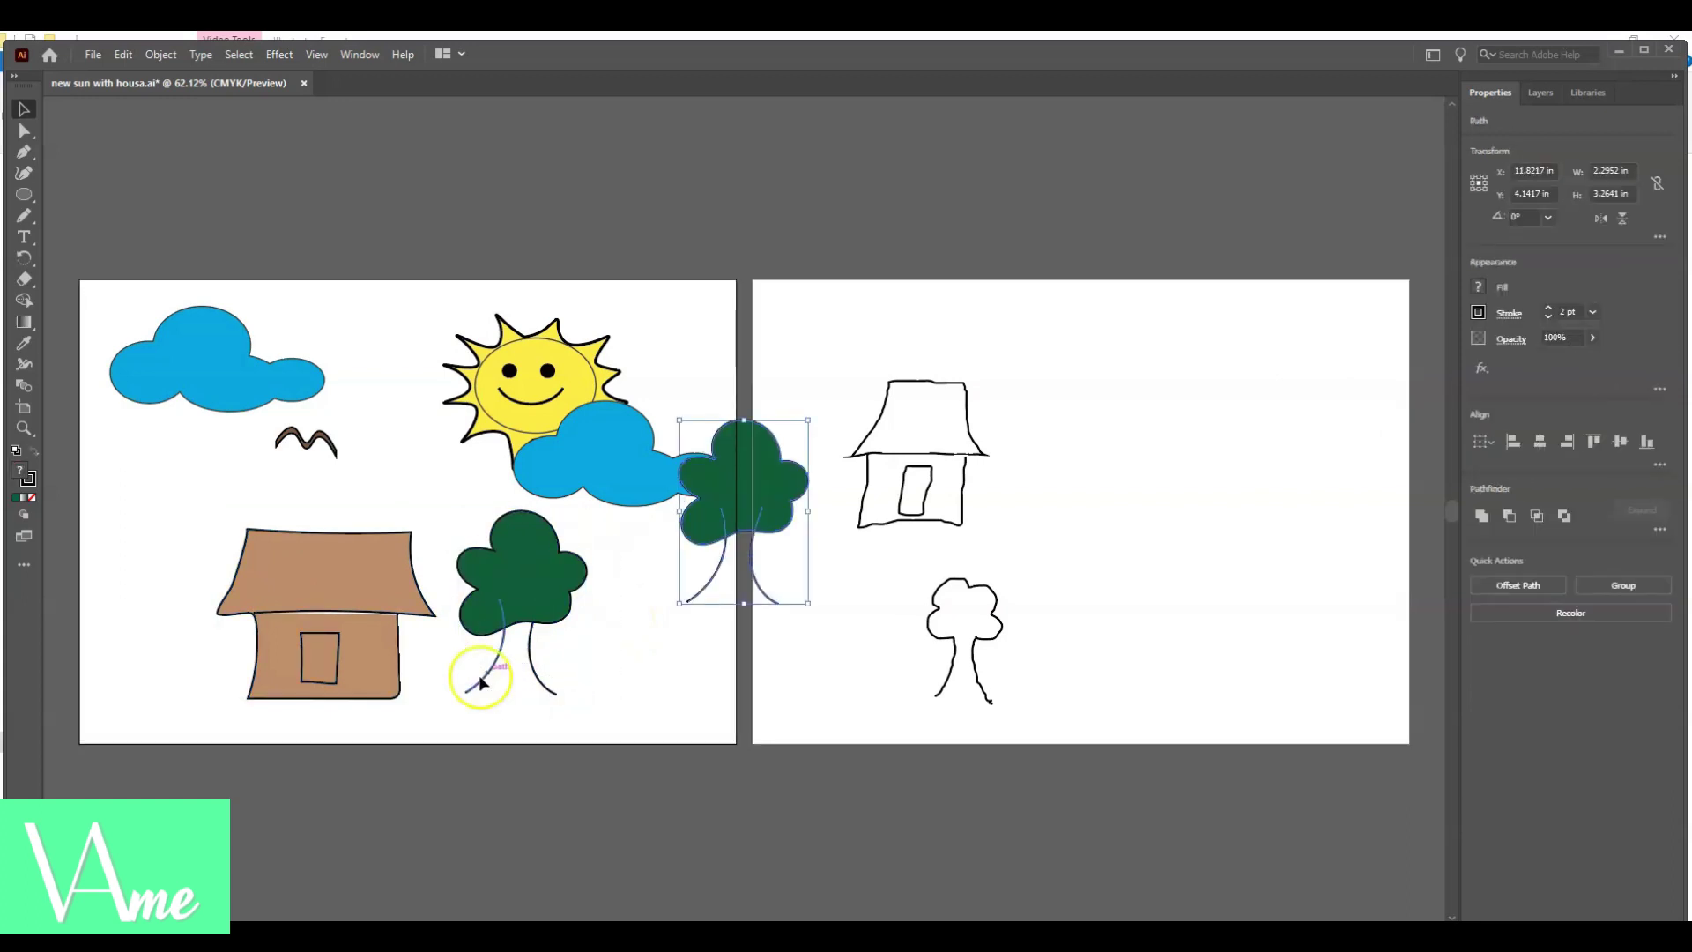
{"action": "left_click_drag", "start_coordinate": [811, 421], "coordinate": [751, 490]}
{"action": "left_click_drag", "start_coordinate": [723, 564], "coordinate": [583, 666]}
{"action": "left_click", "coordinate": [679, 537]}
- Add another copy of the green tree, enlarged to about 3.06 in wide, overlapping the left side of the brown house
{"action": "key", "text": "ctrl+v"}
{"action": "left_click_drag", "start_coordinate": [807, 603], "coordinate": [851, 666]}
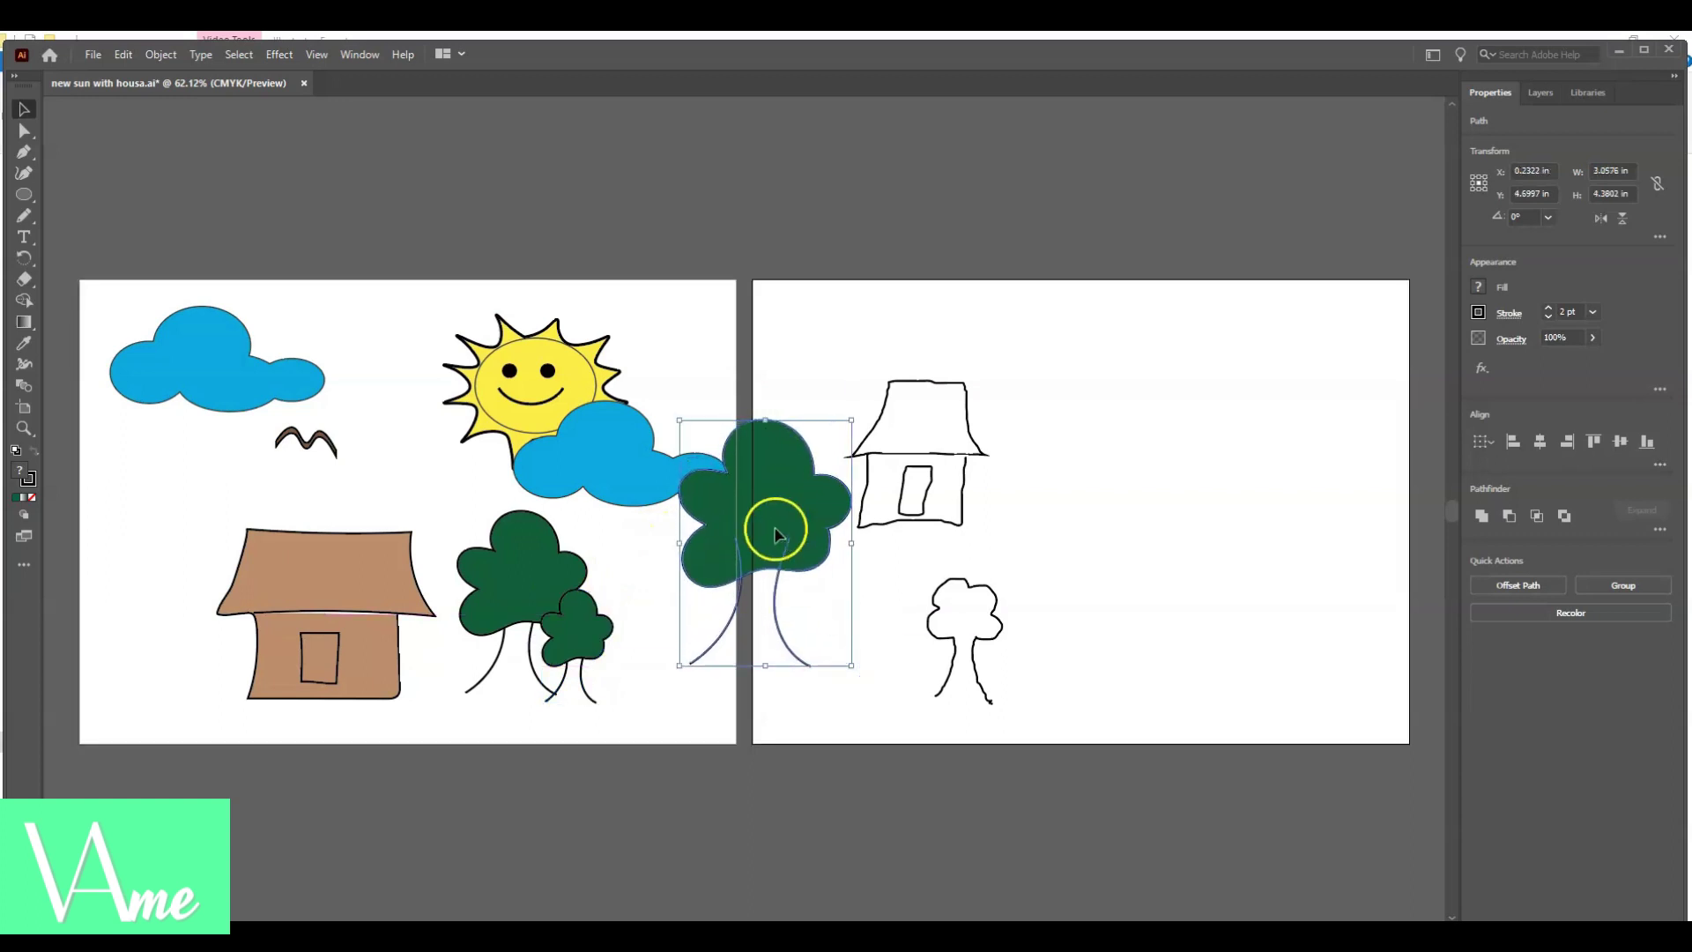
{"action": "left_click_drag", "start_coordinate": [774, 585], "coordinate": [209, 636]}
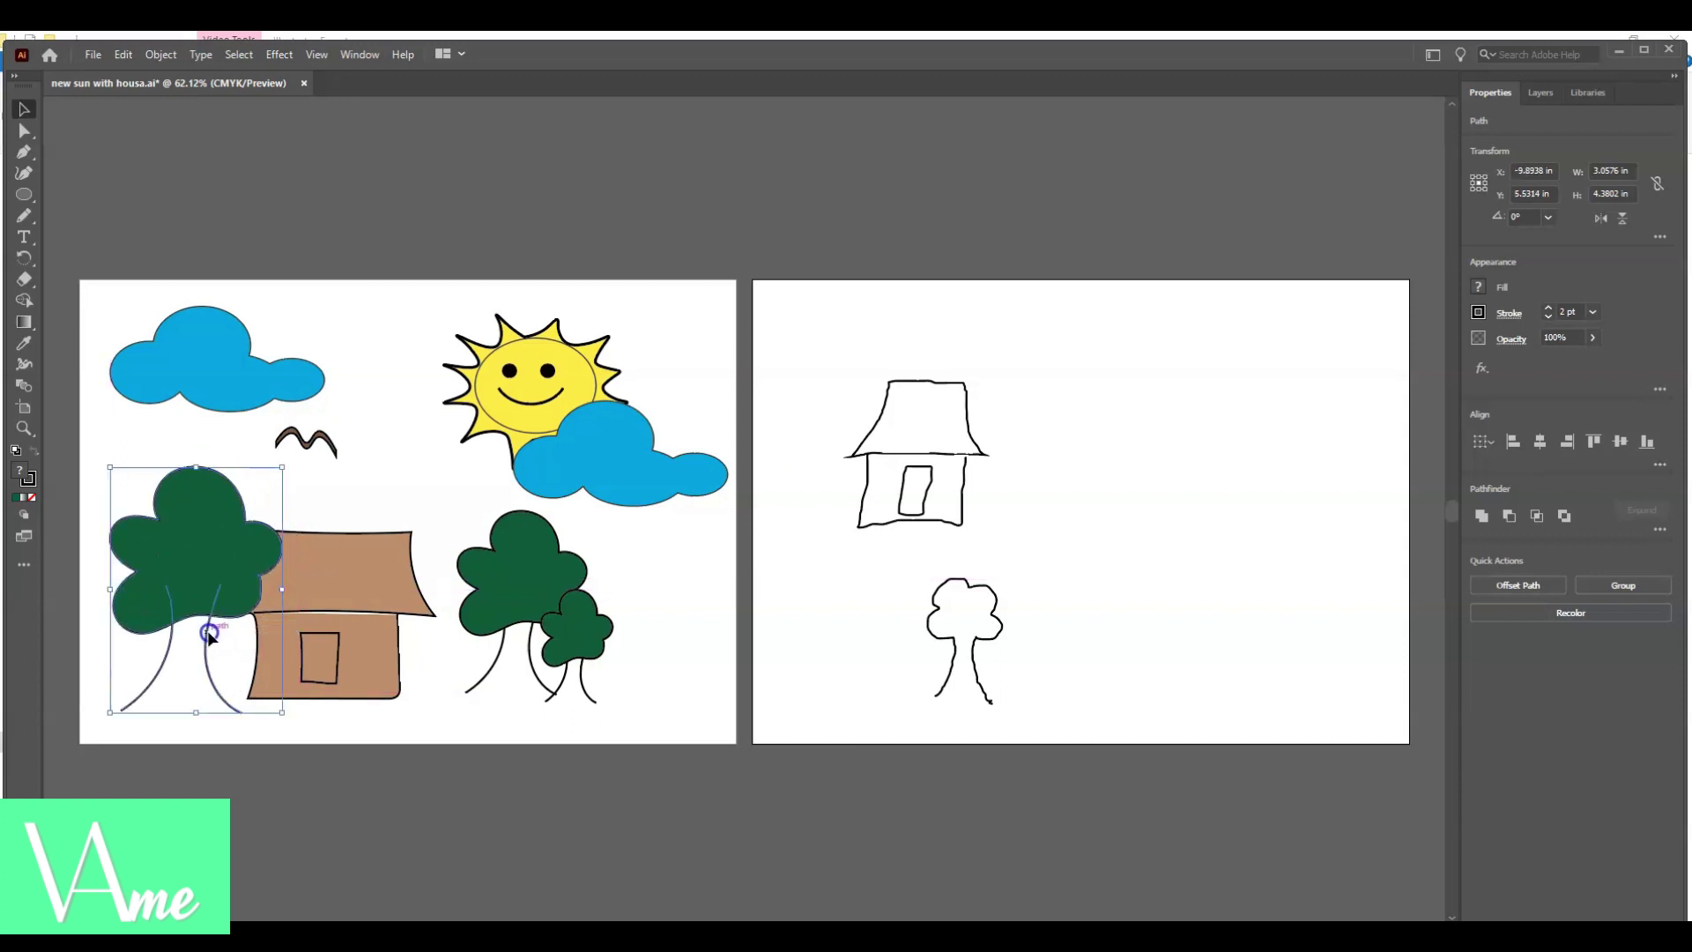
{"action": "left_click", "coordinate": [712, 705]}
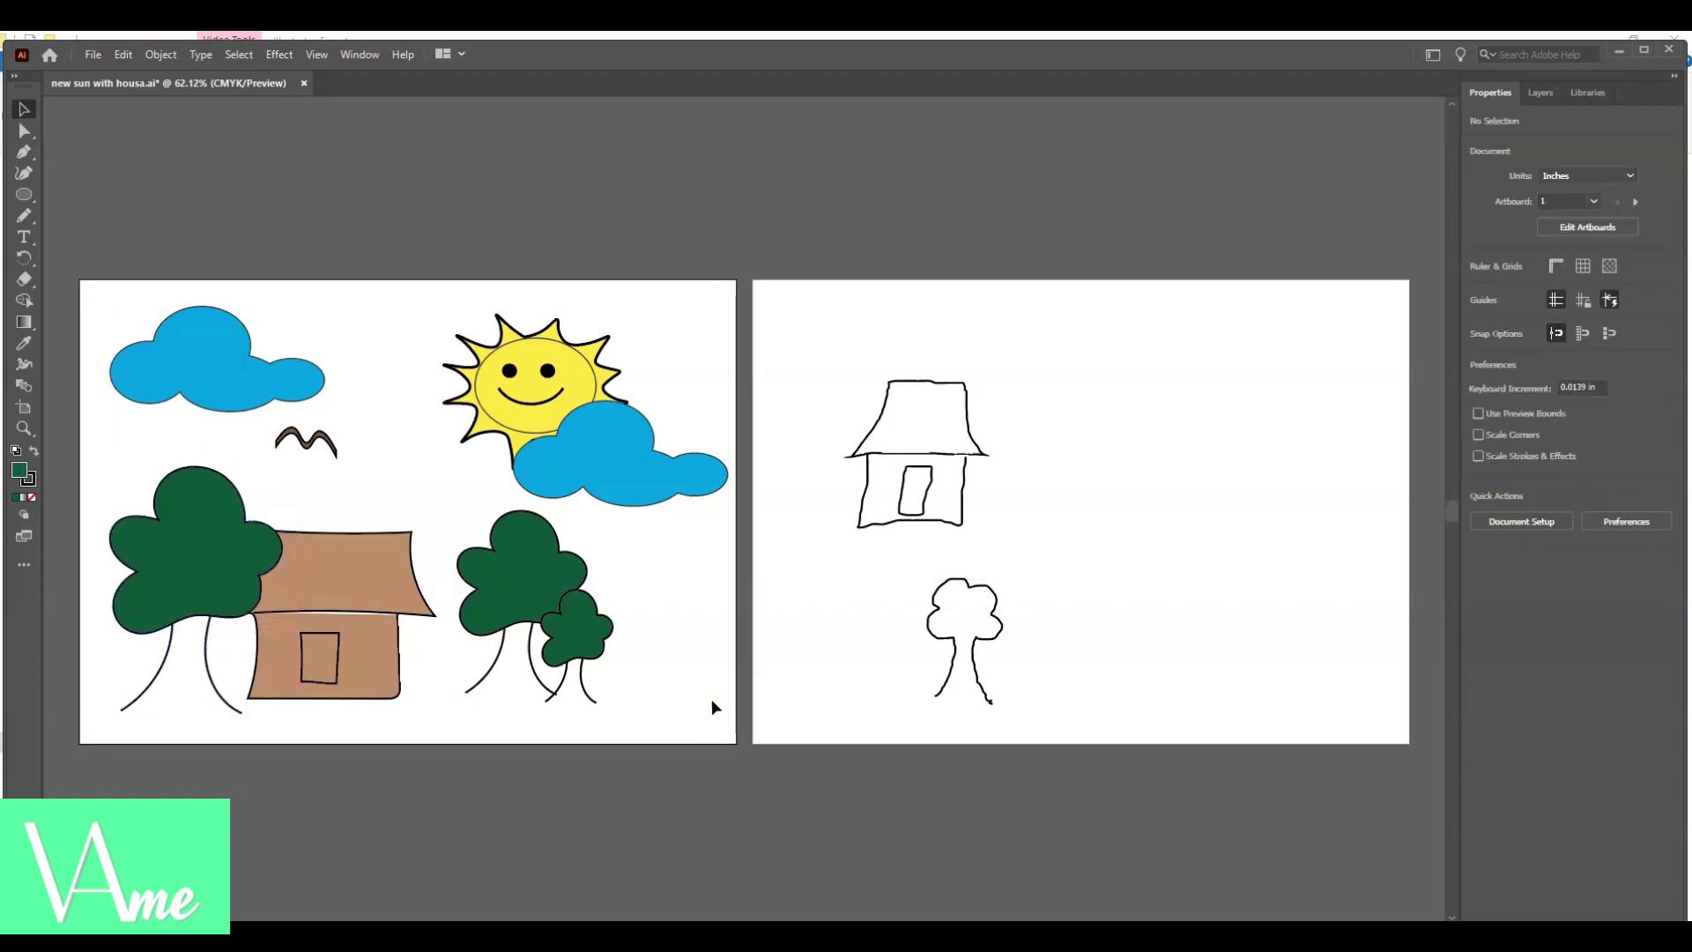